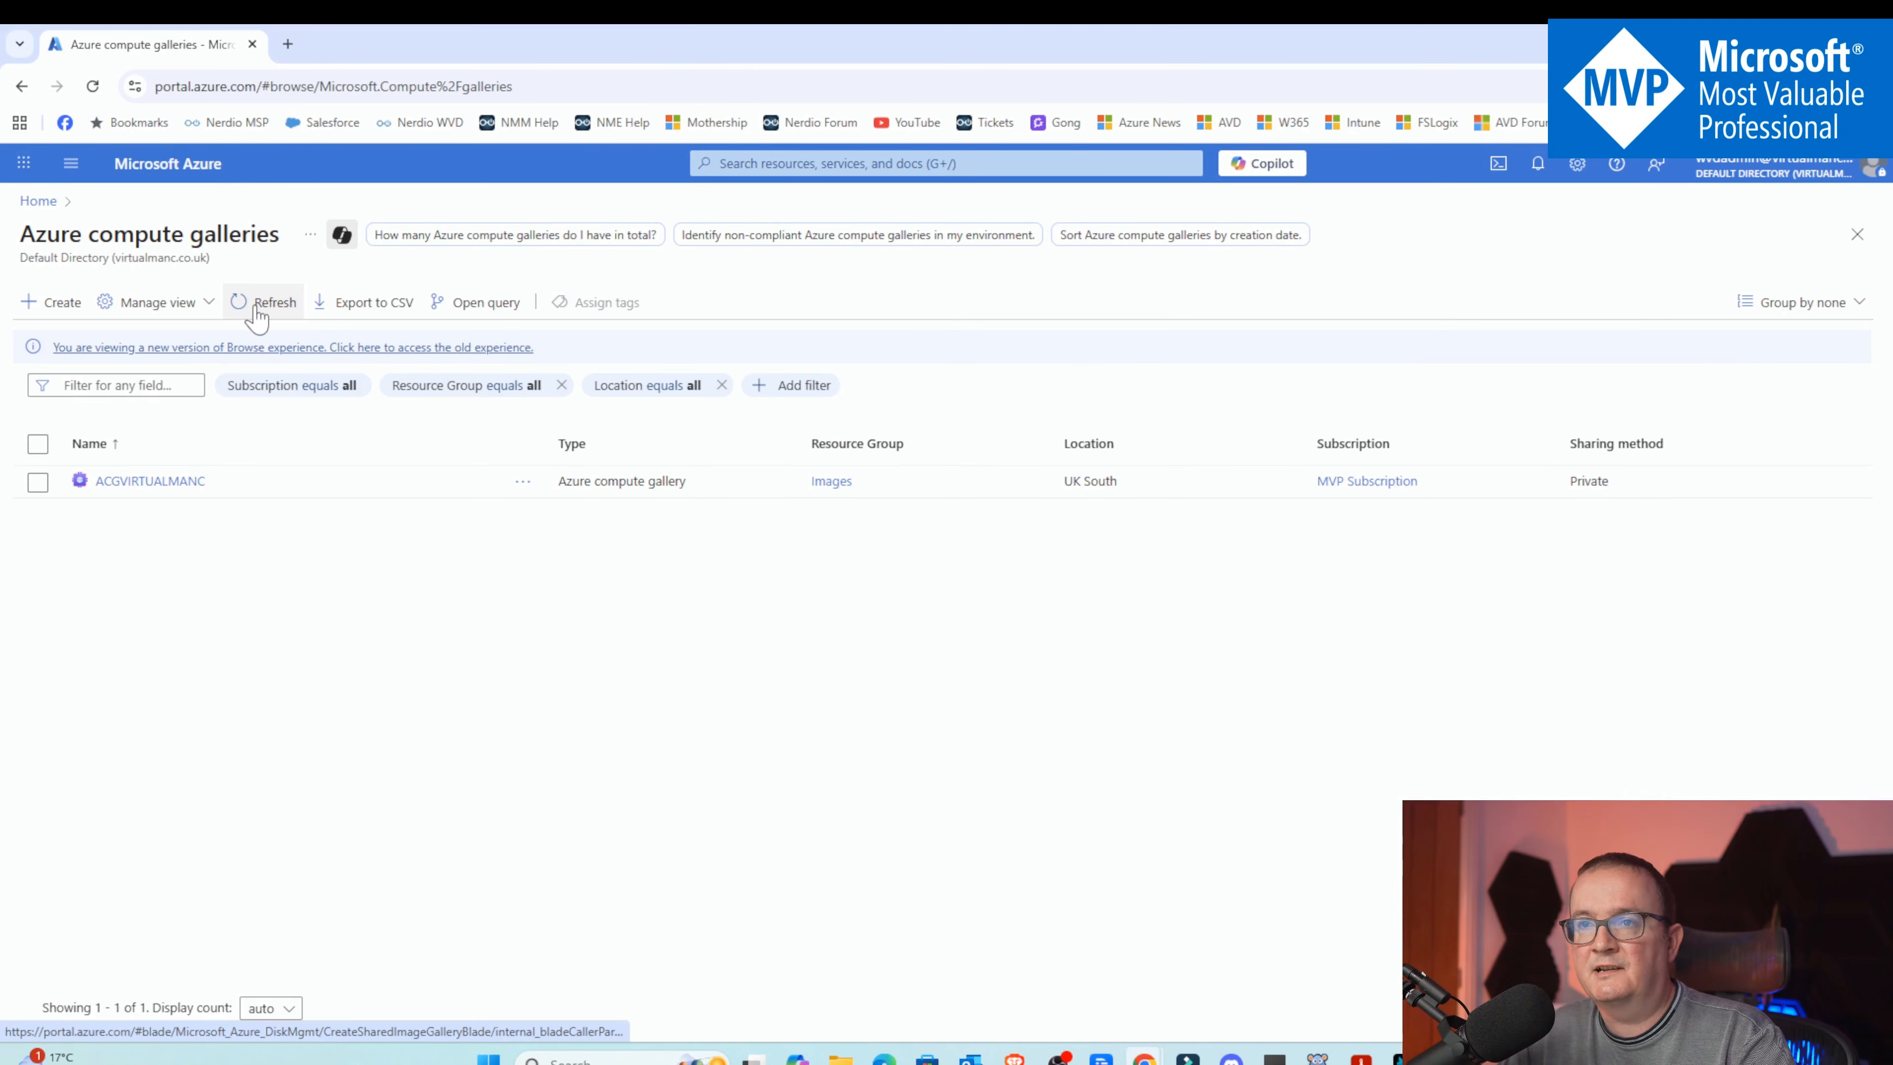
Start a new Azure compute gallery in the Images resource group and name it YouTubedemo
left_click(51, 302)
left_click(370, 545)
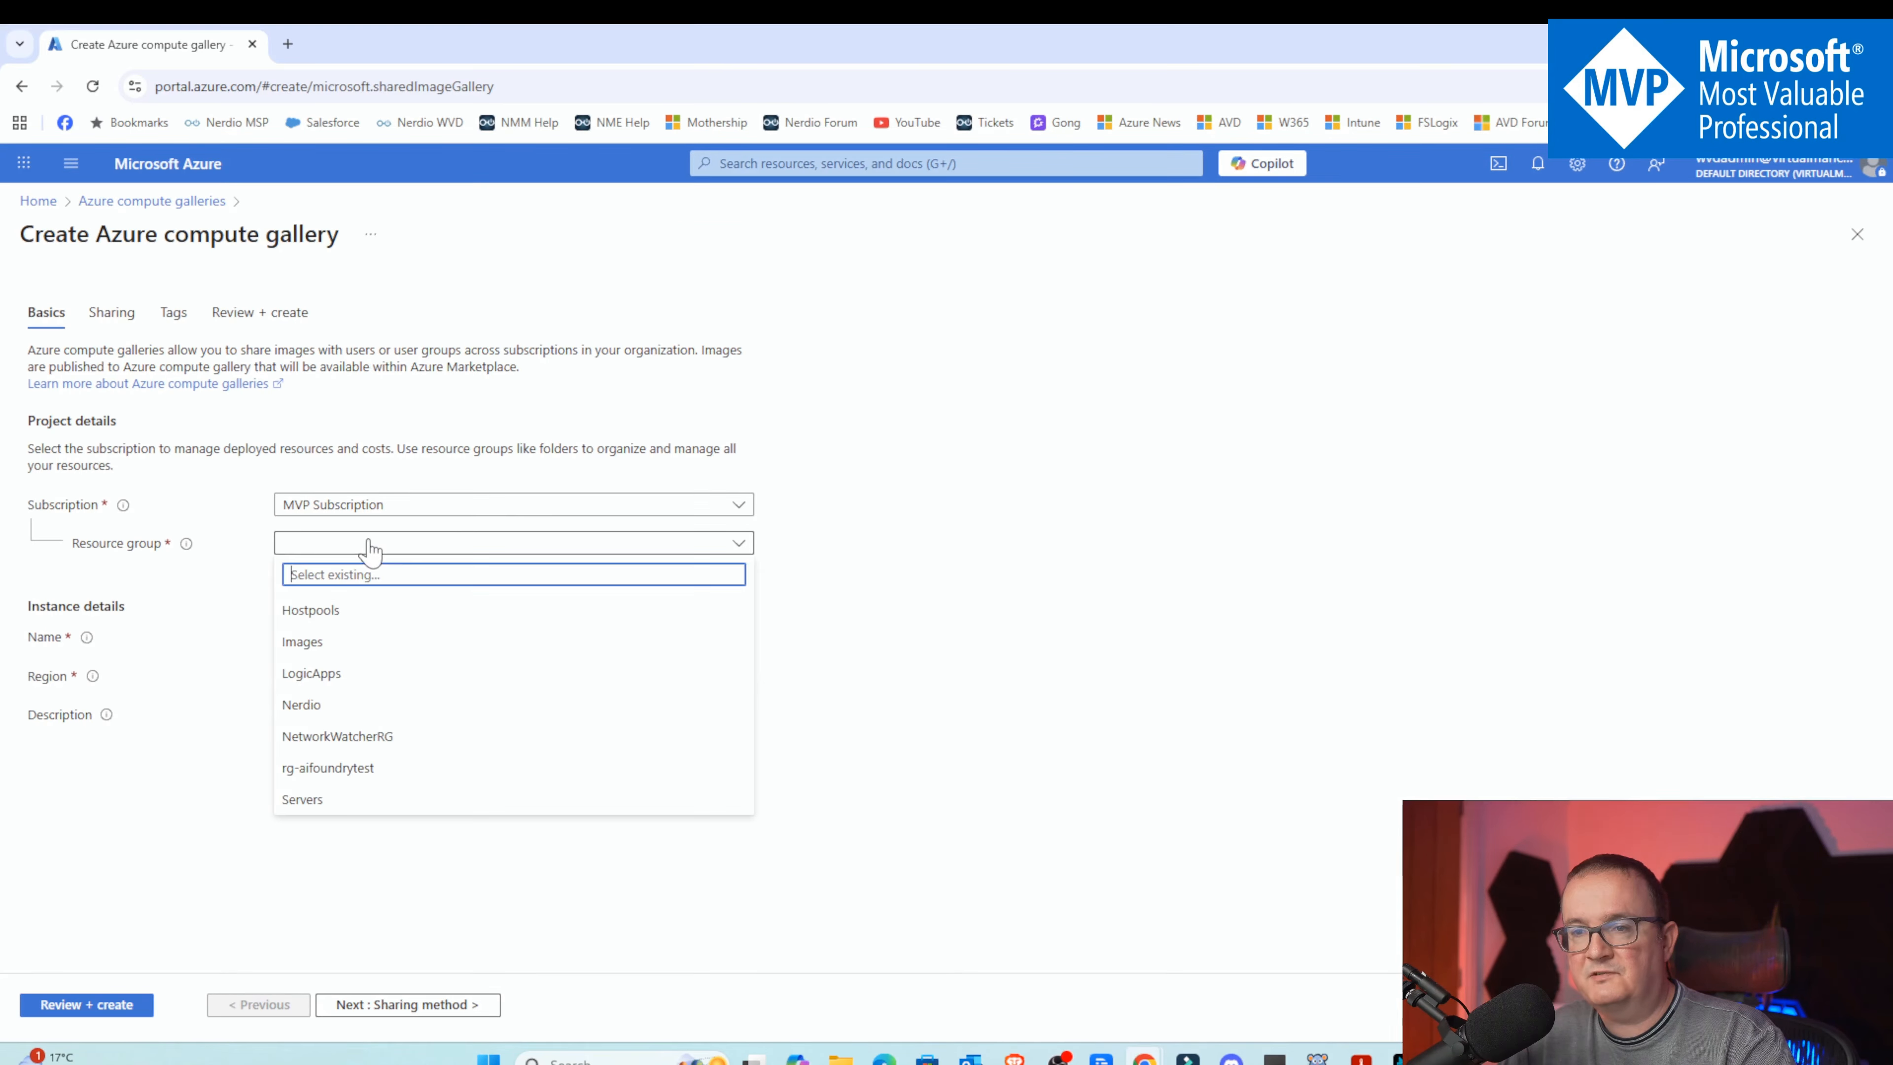
left_click(366, 643)
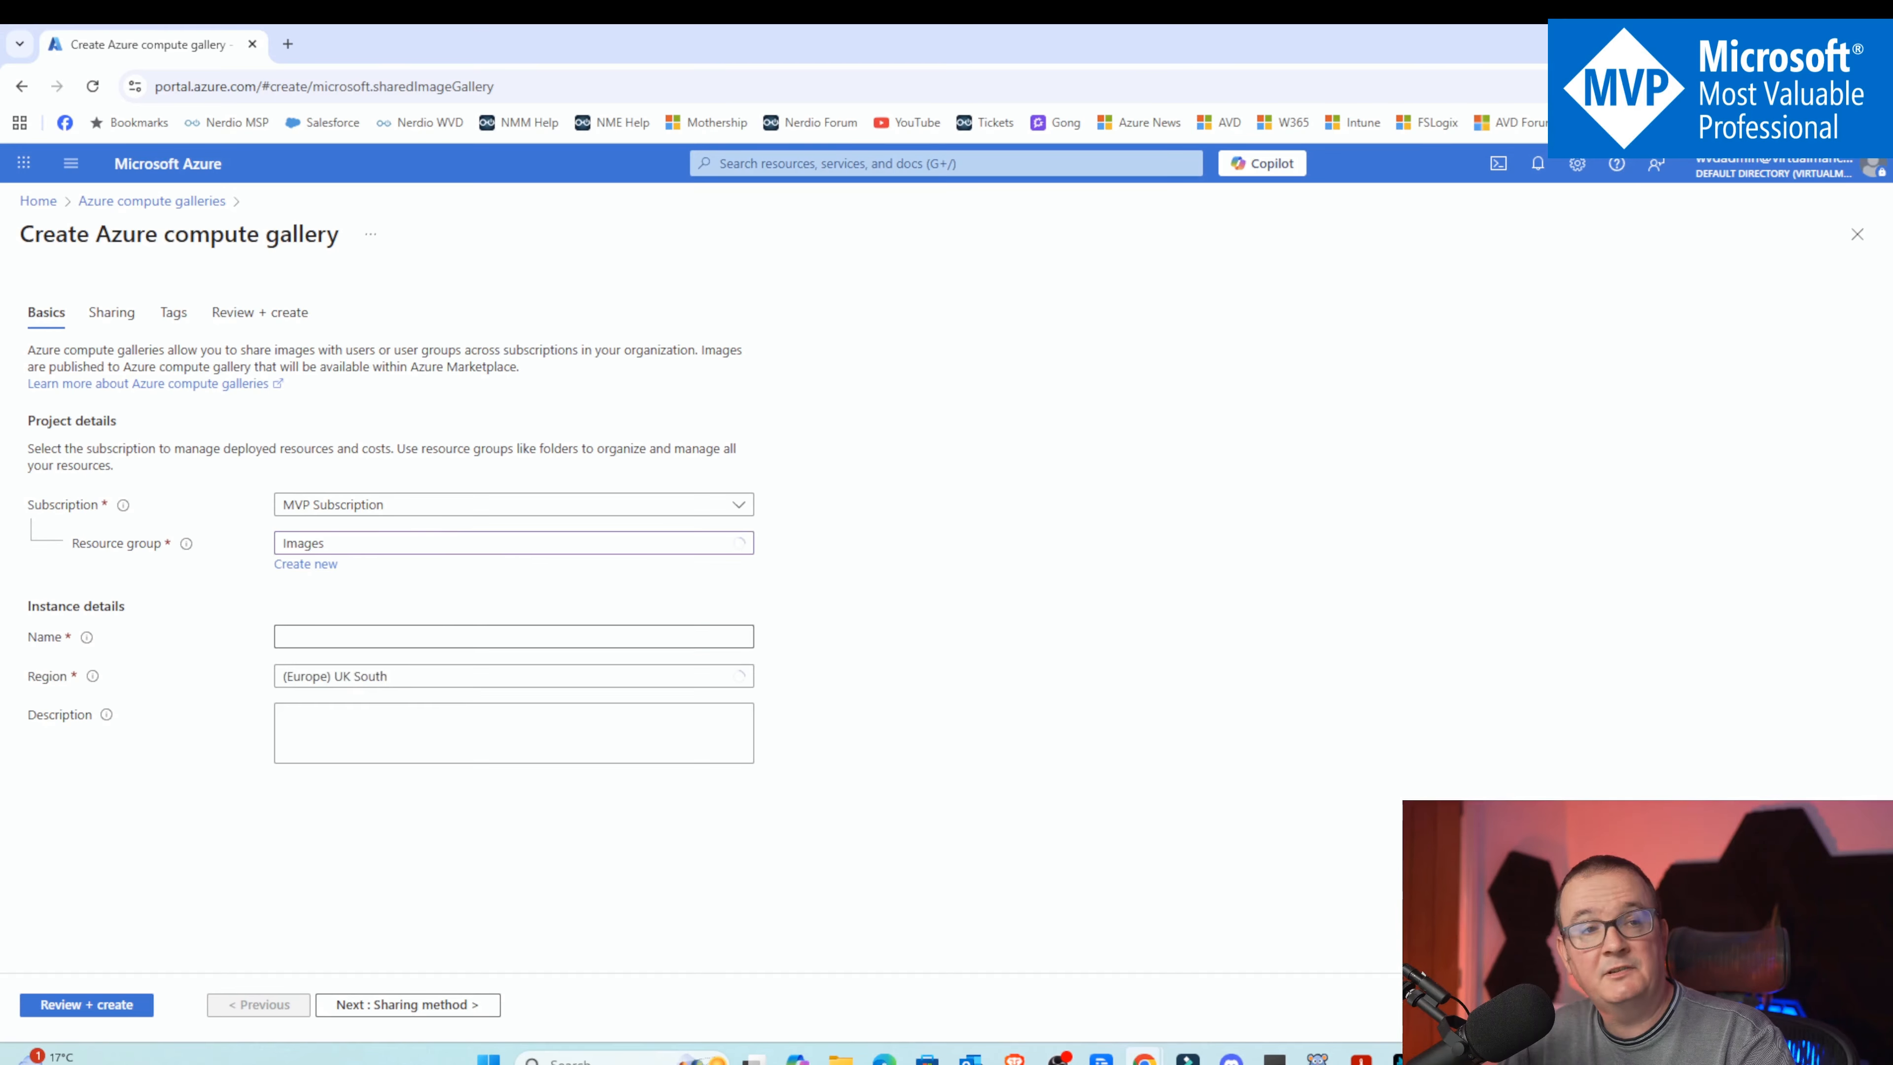
left_click(282, 639)
type("yO")
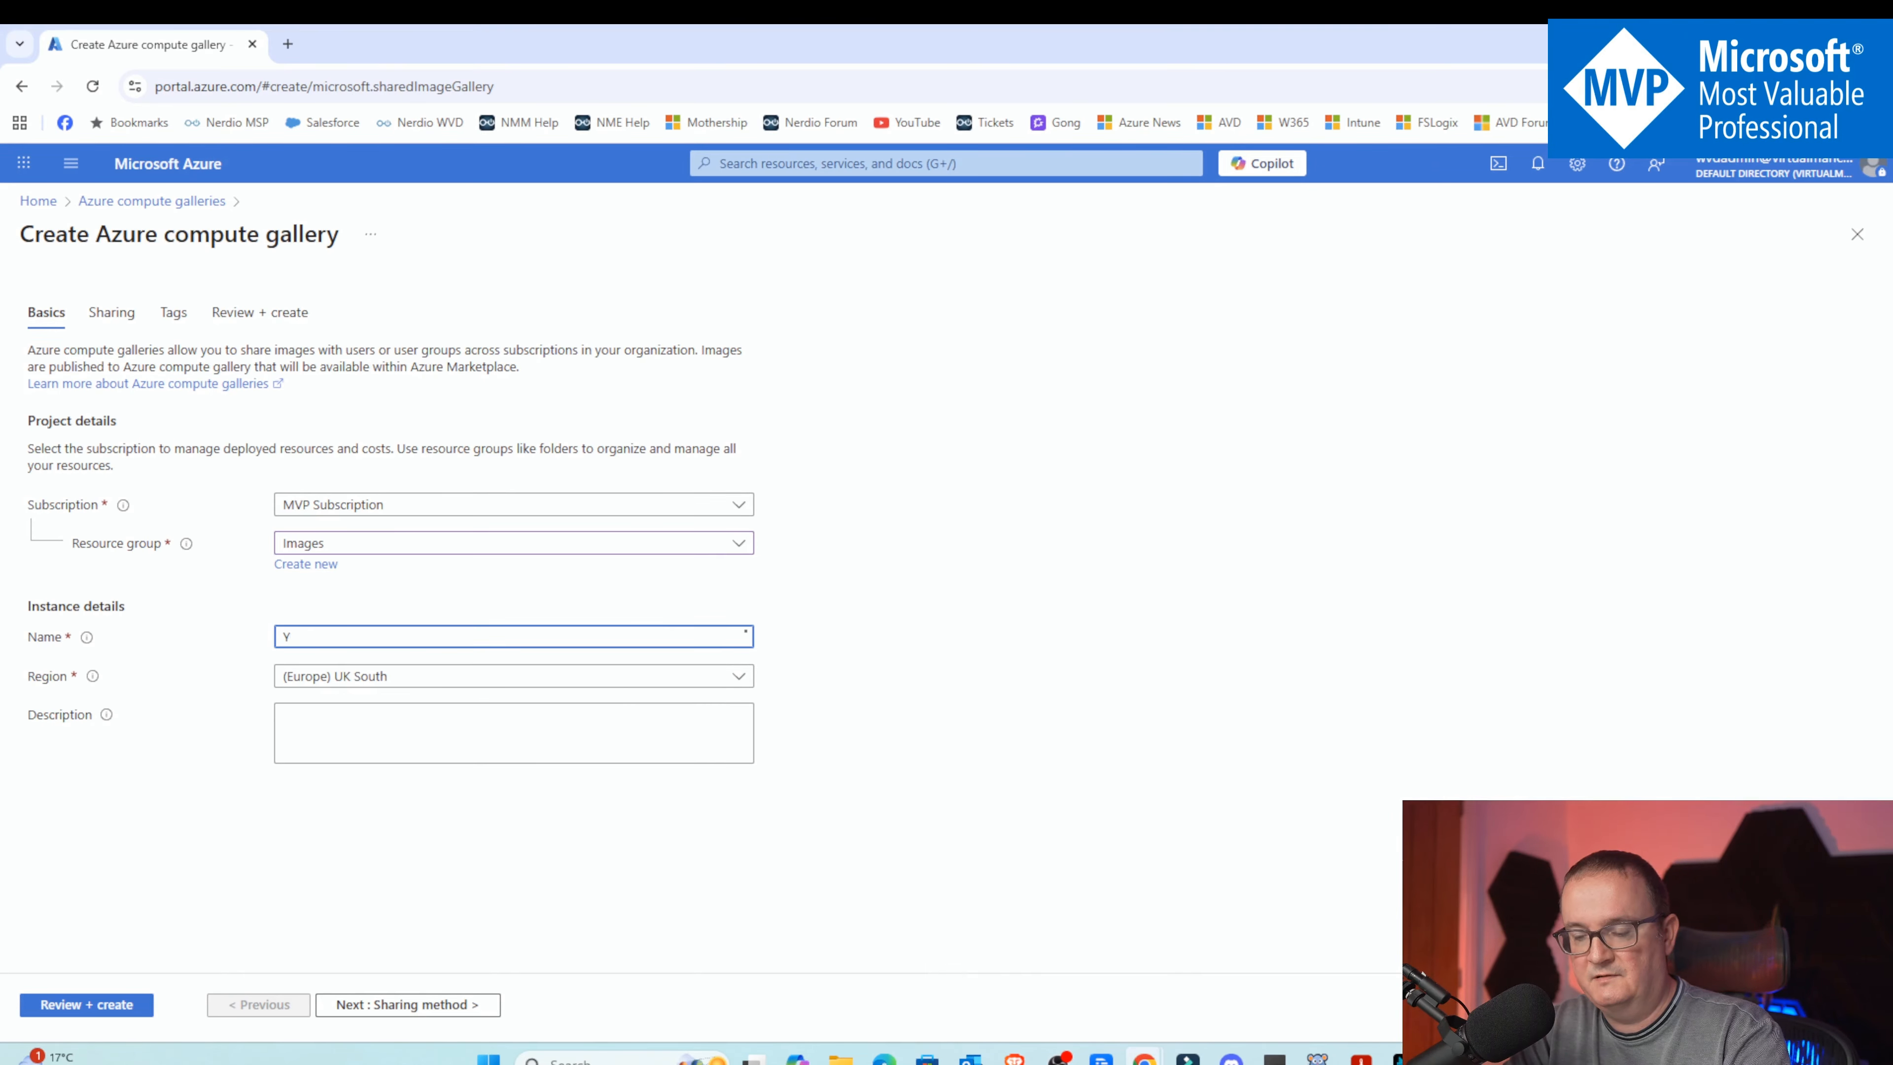
type("ouTubedemo")
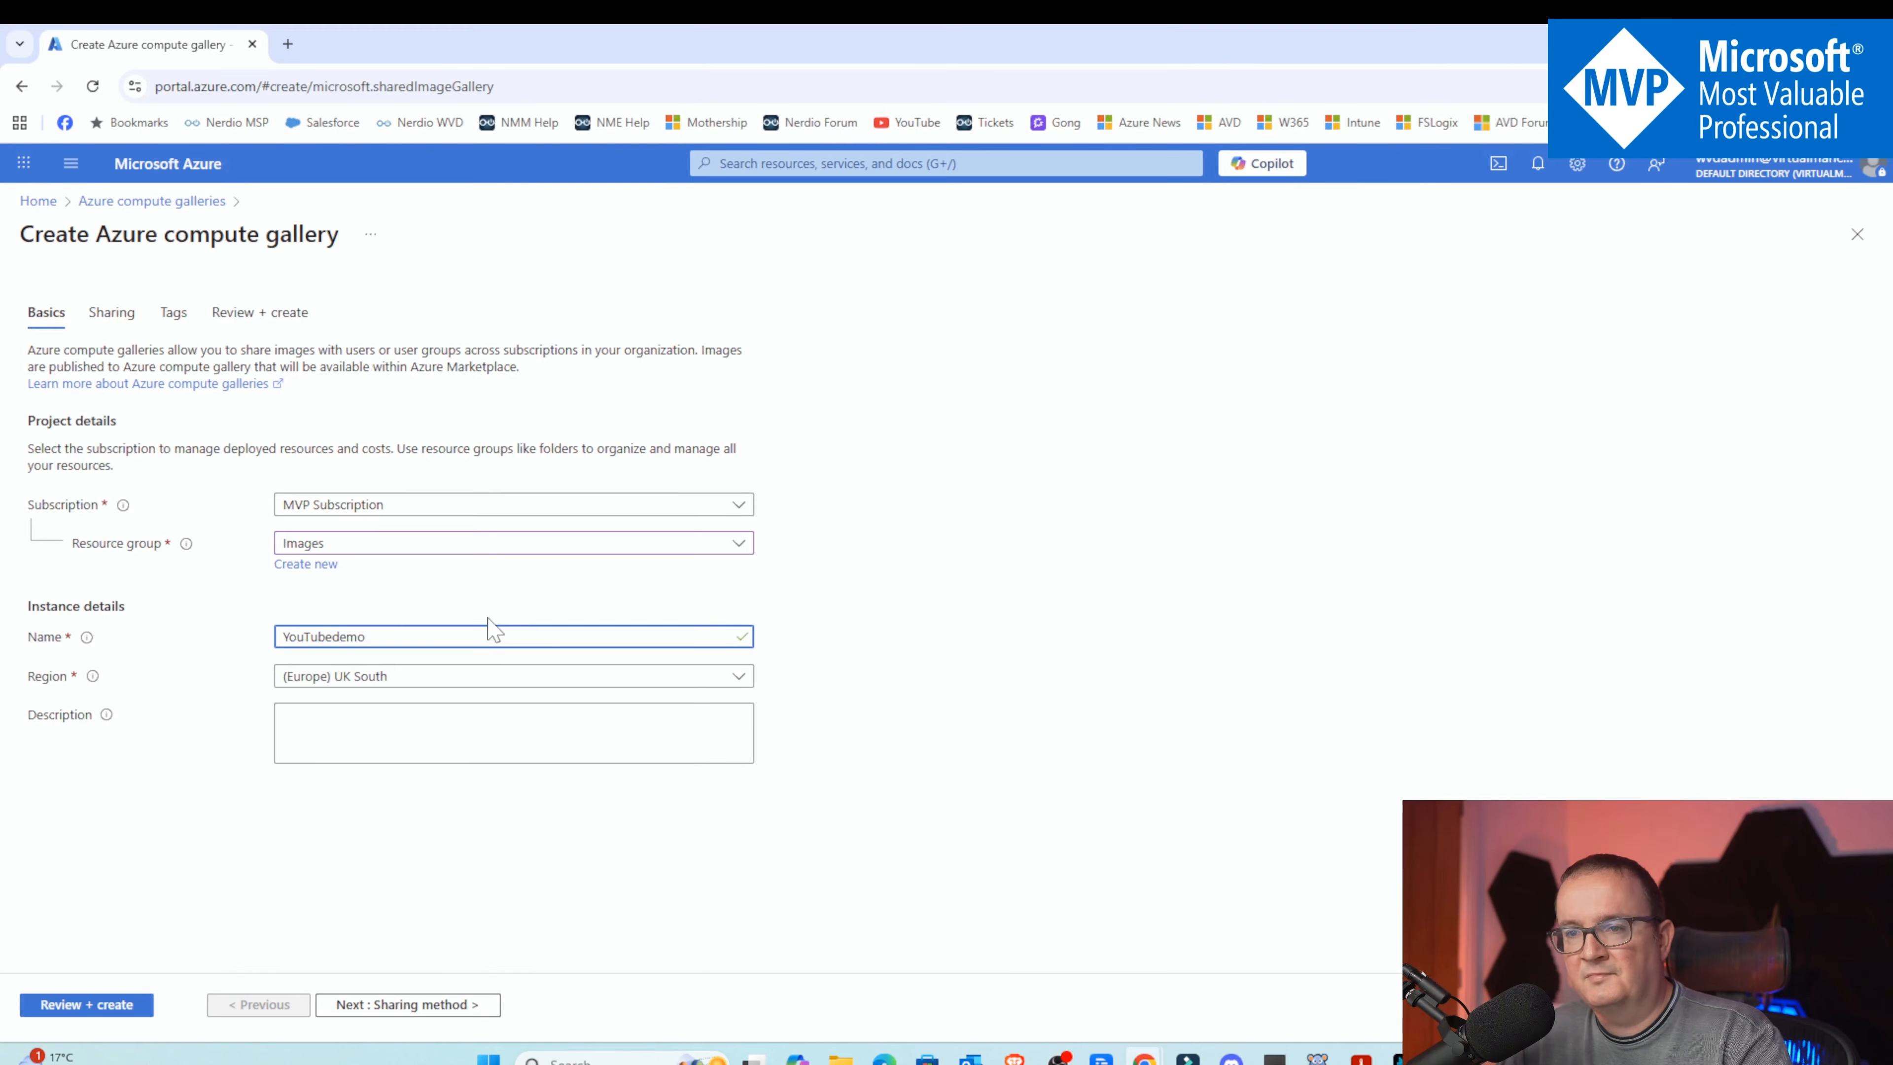
Enter the gallery description "This is an azure compute gallery for my AVD & W365 Images"
left_click(448, 730)
type("T")
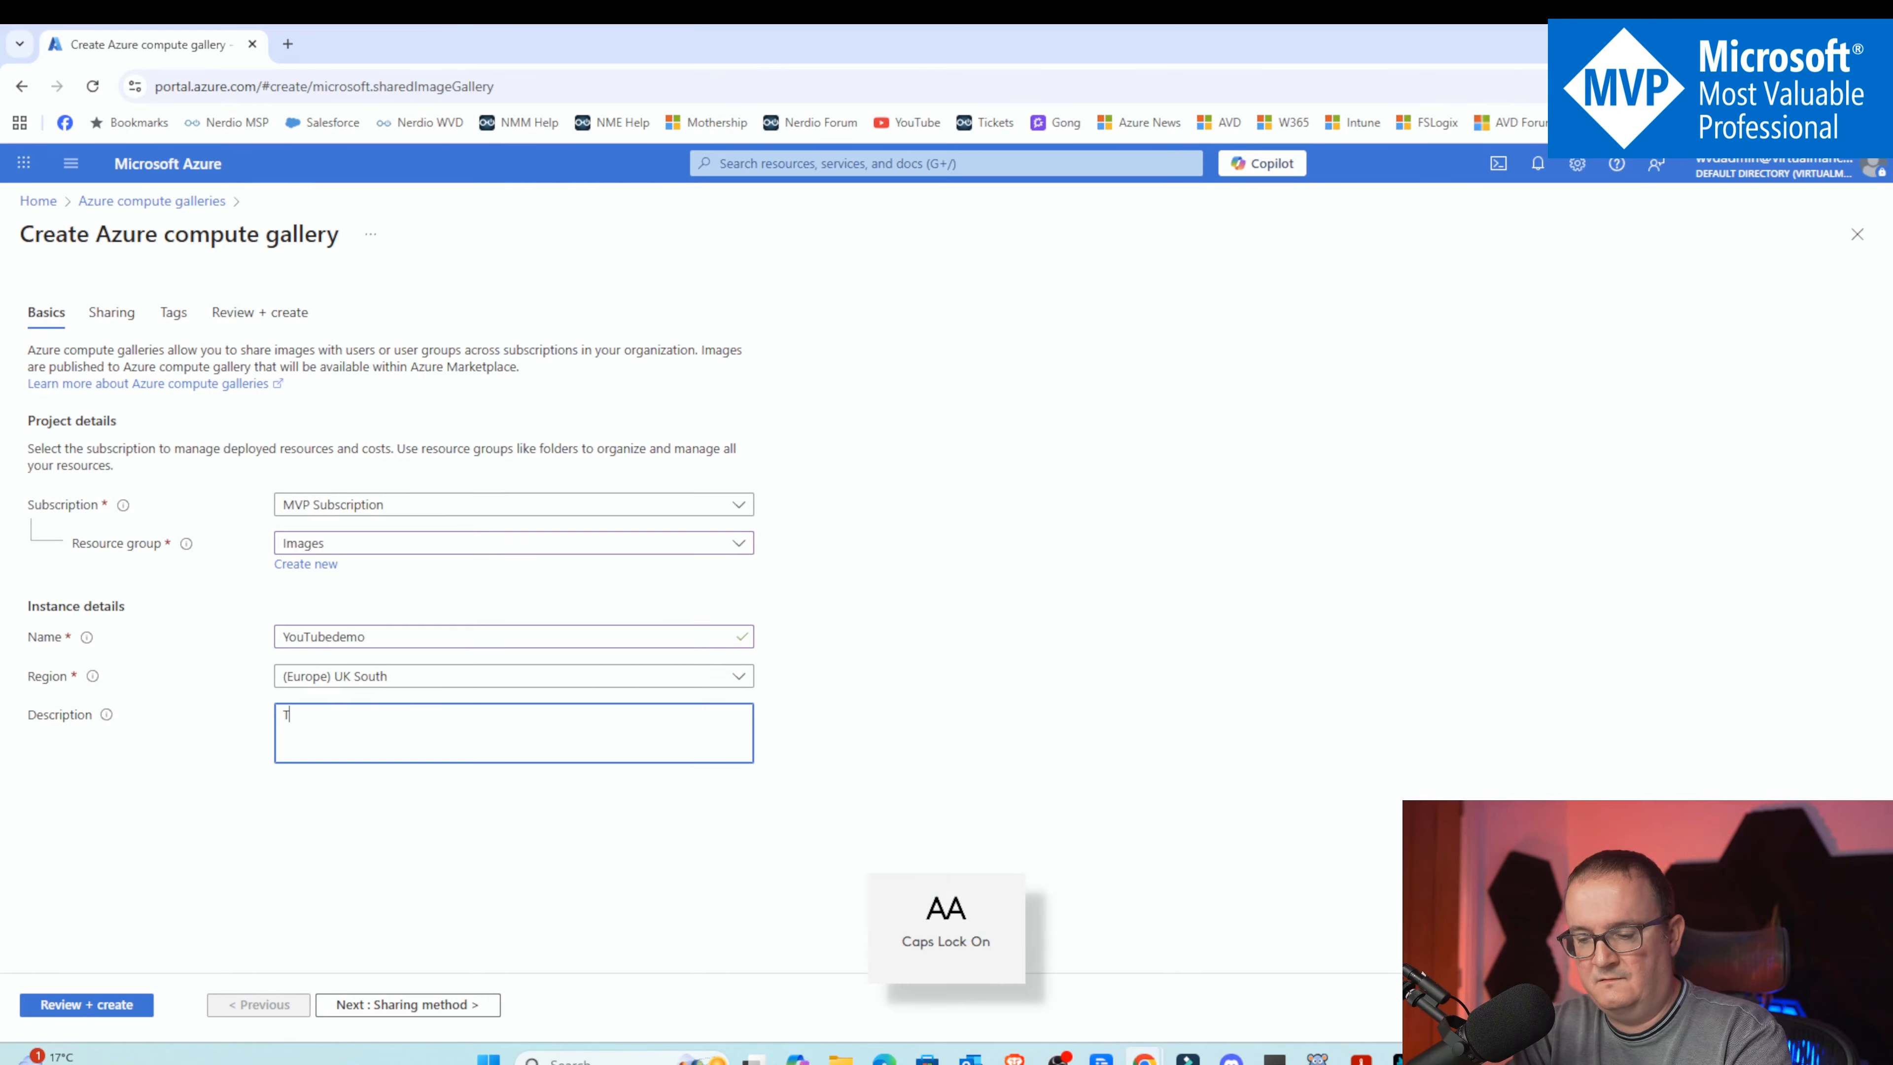
type("his is an azur")
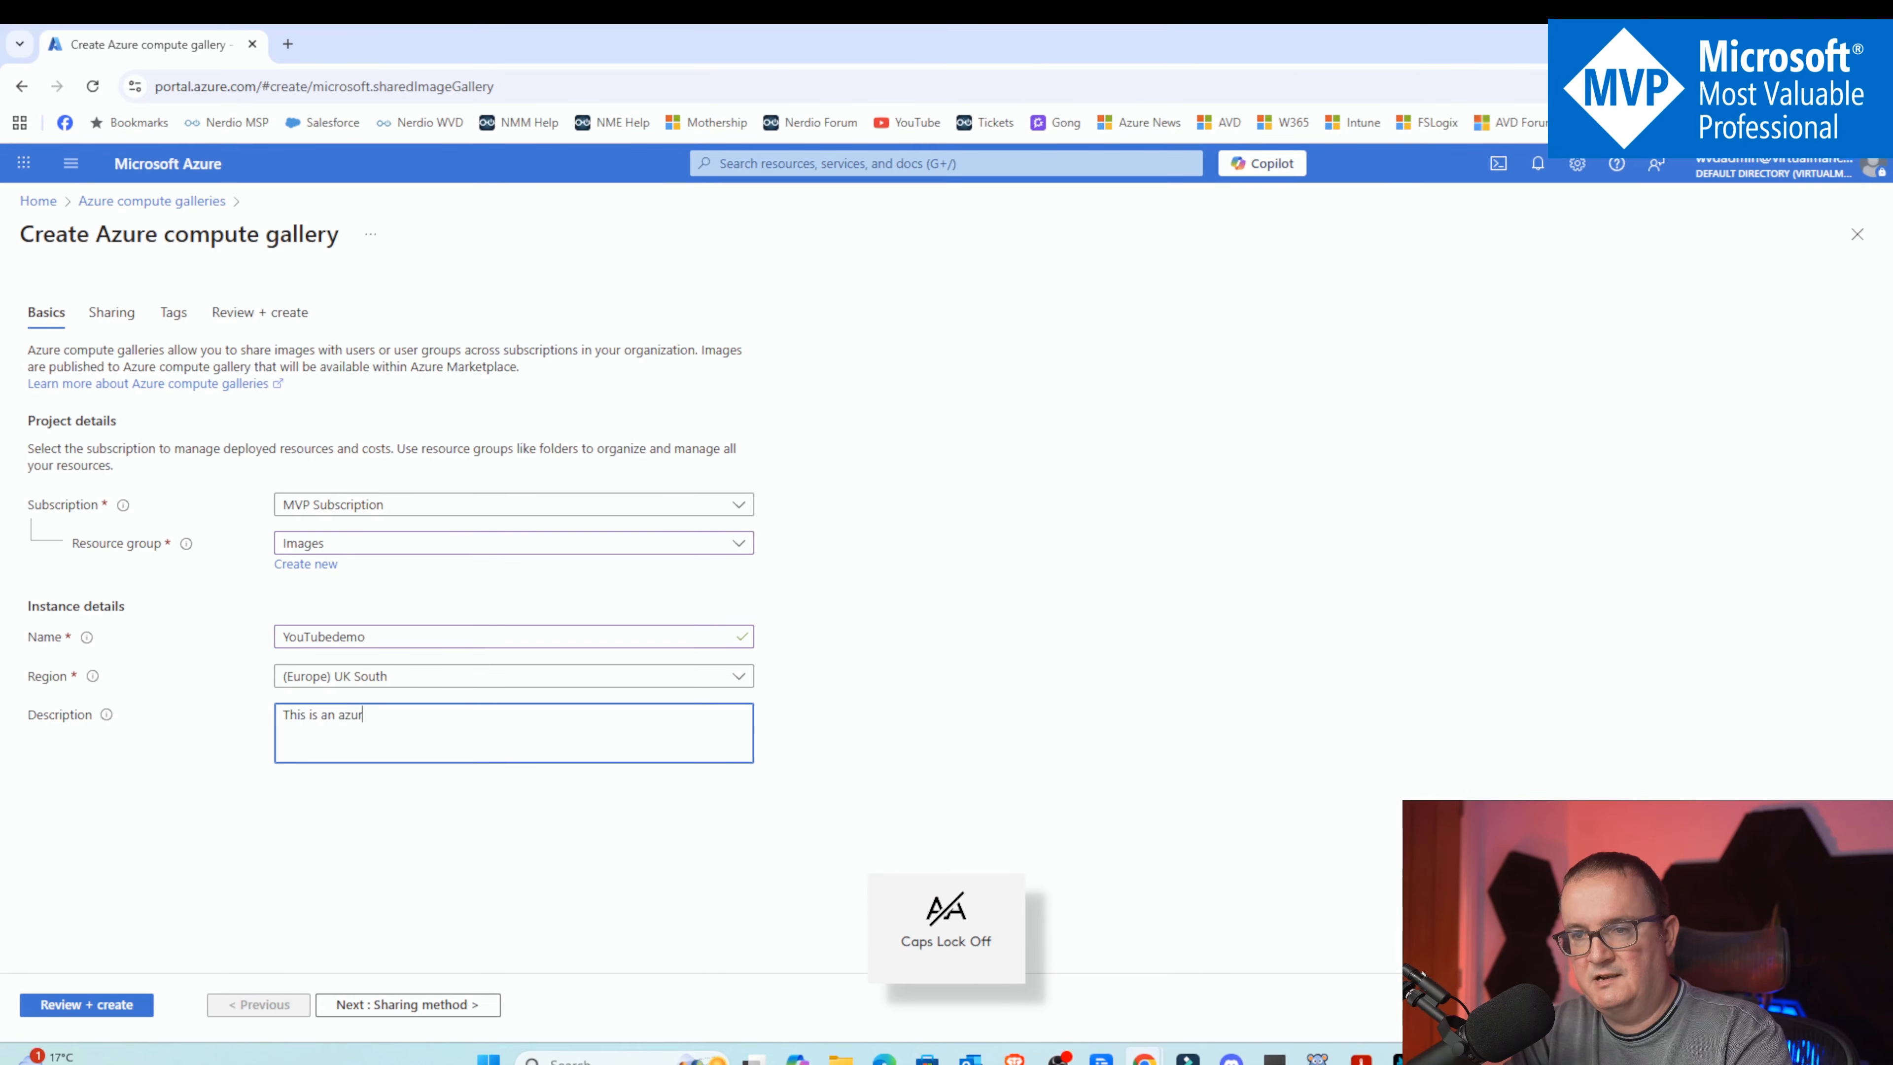
type("e compute gal")
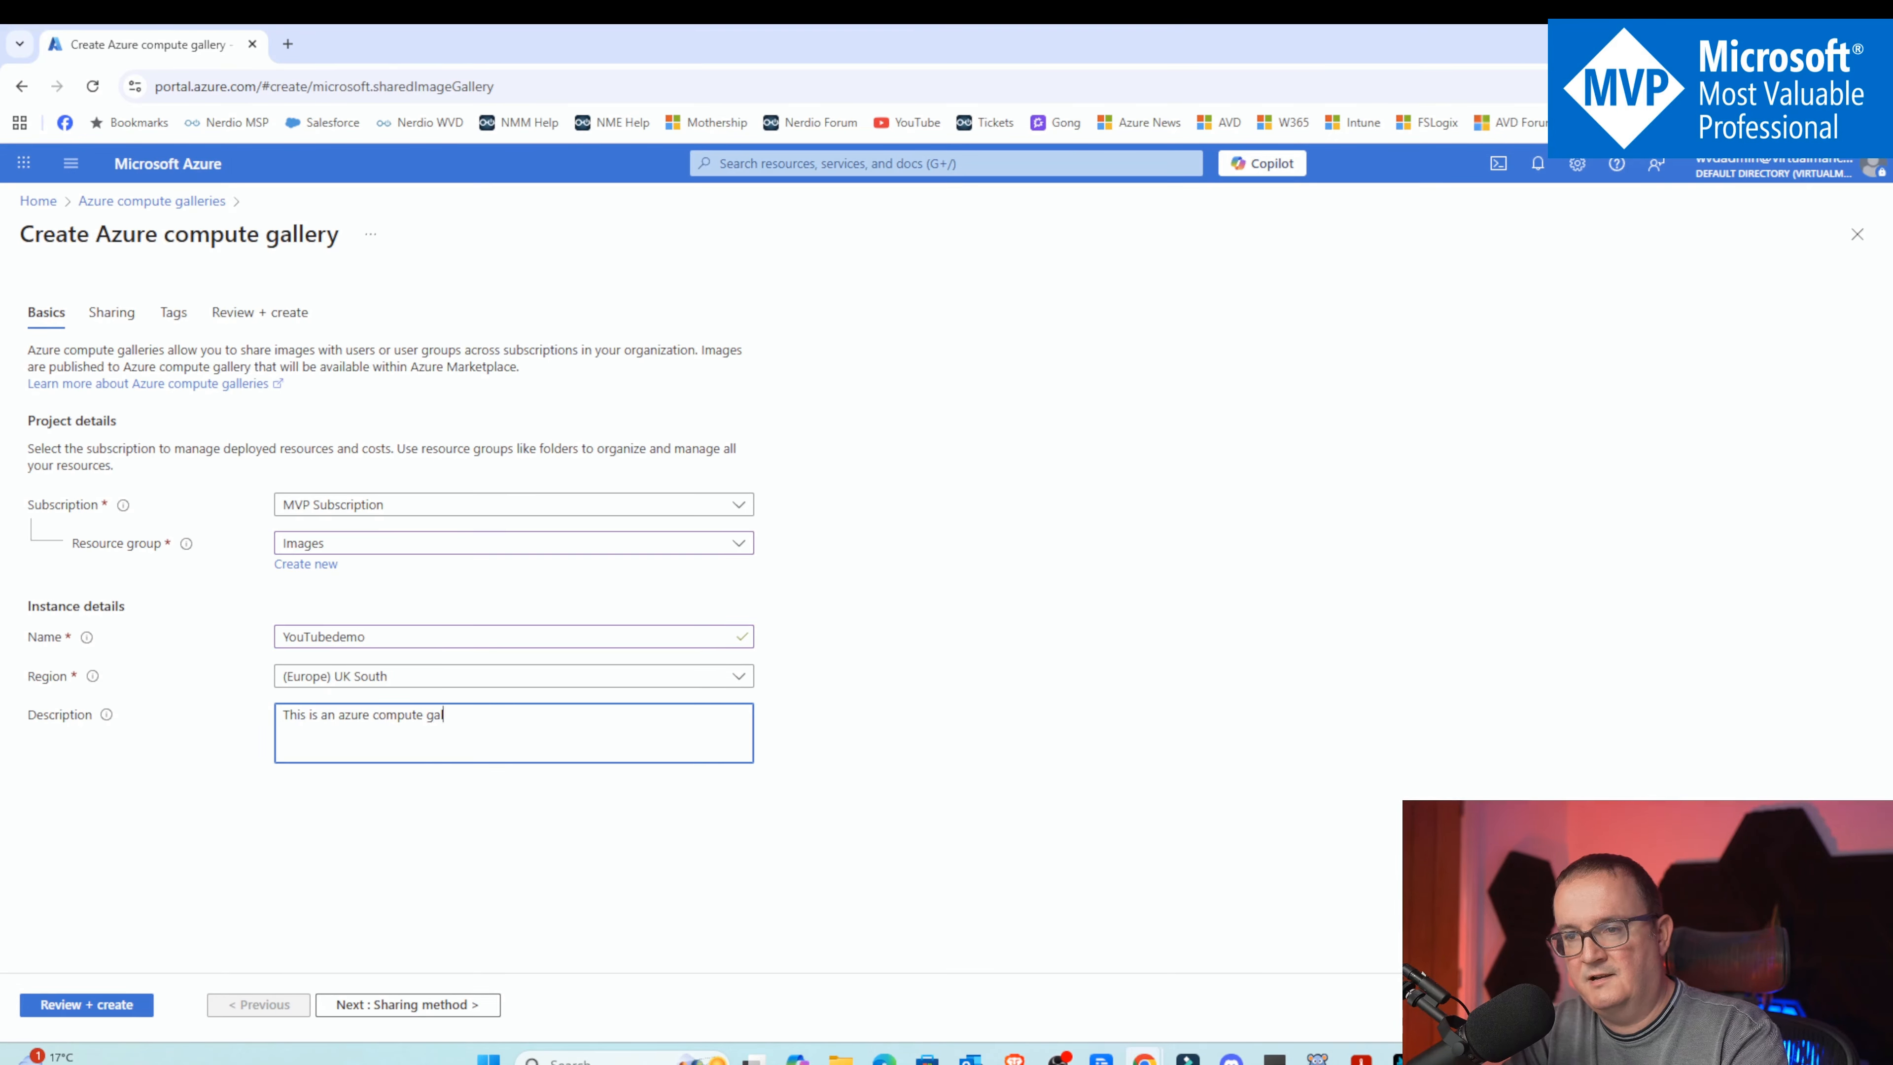
type("lery for my")
key("Caps_Lock")
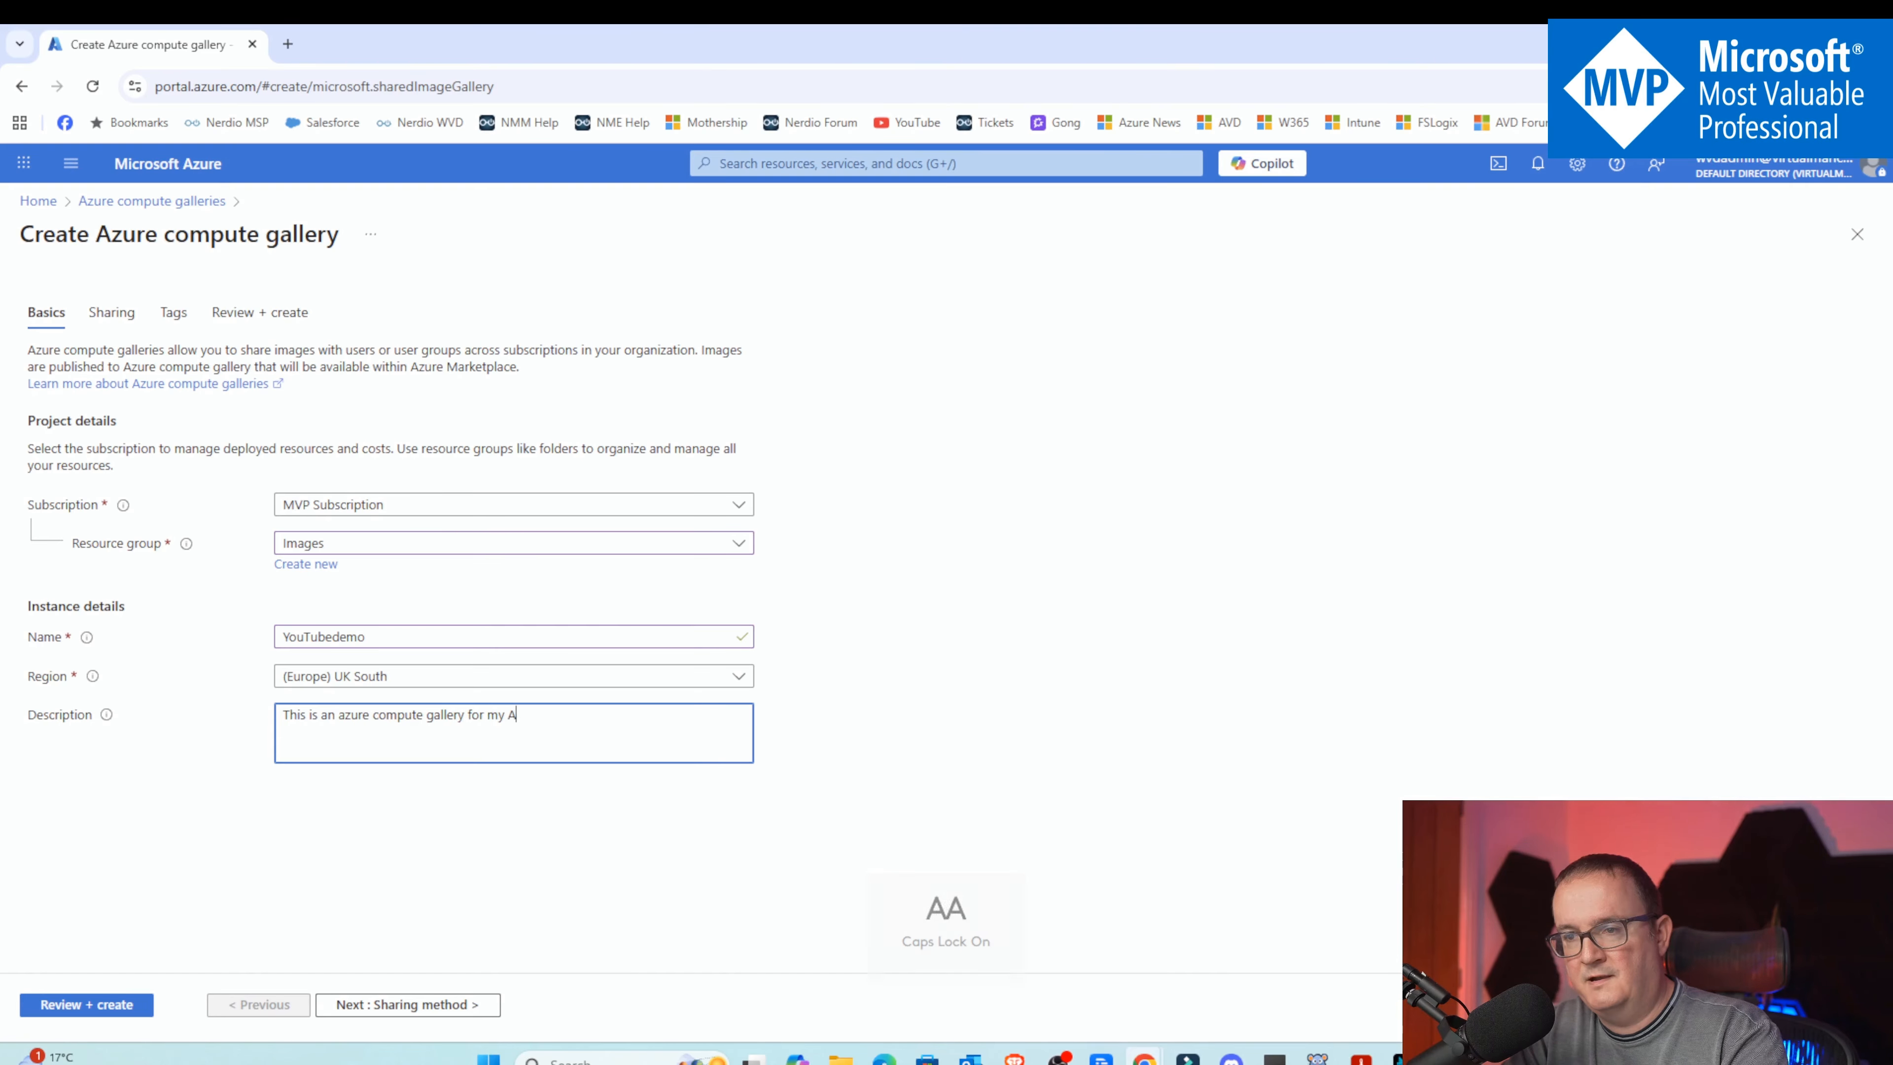
type("AVD & W365 I")
key("Caps_Lock")
type("mages")
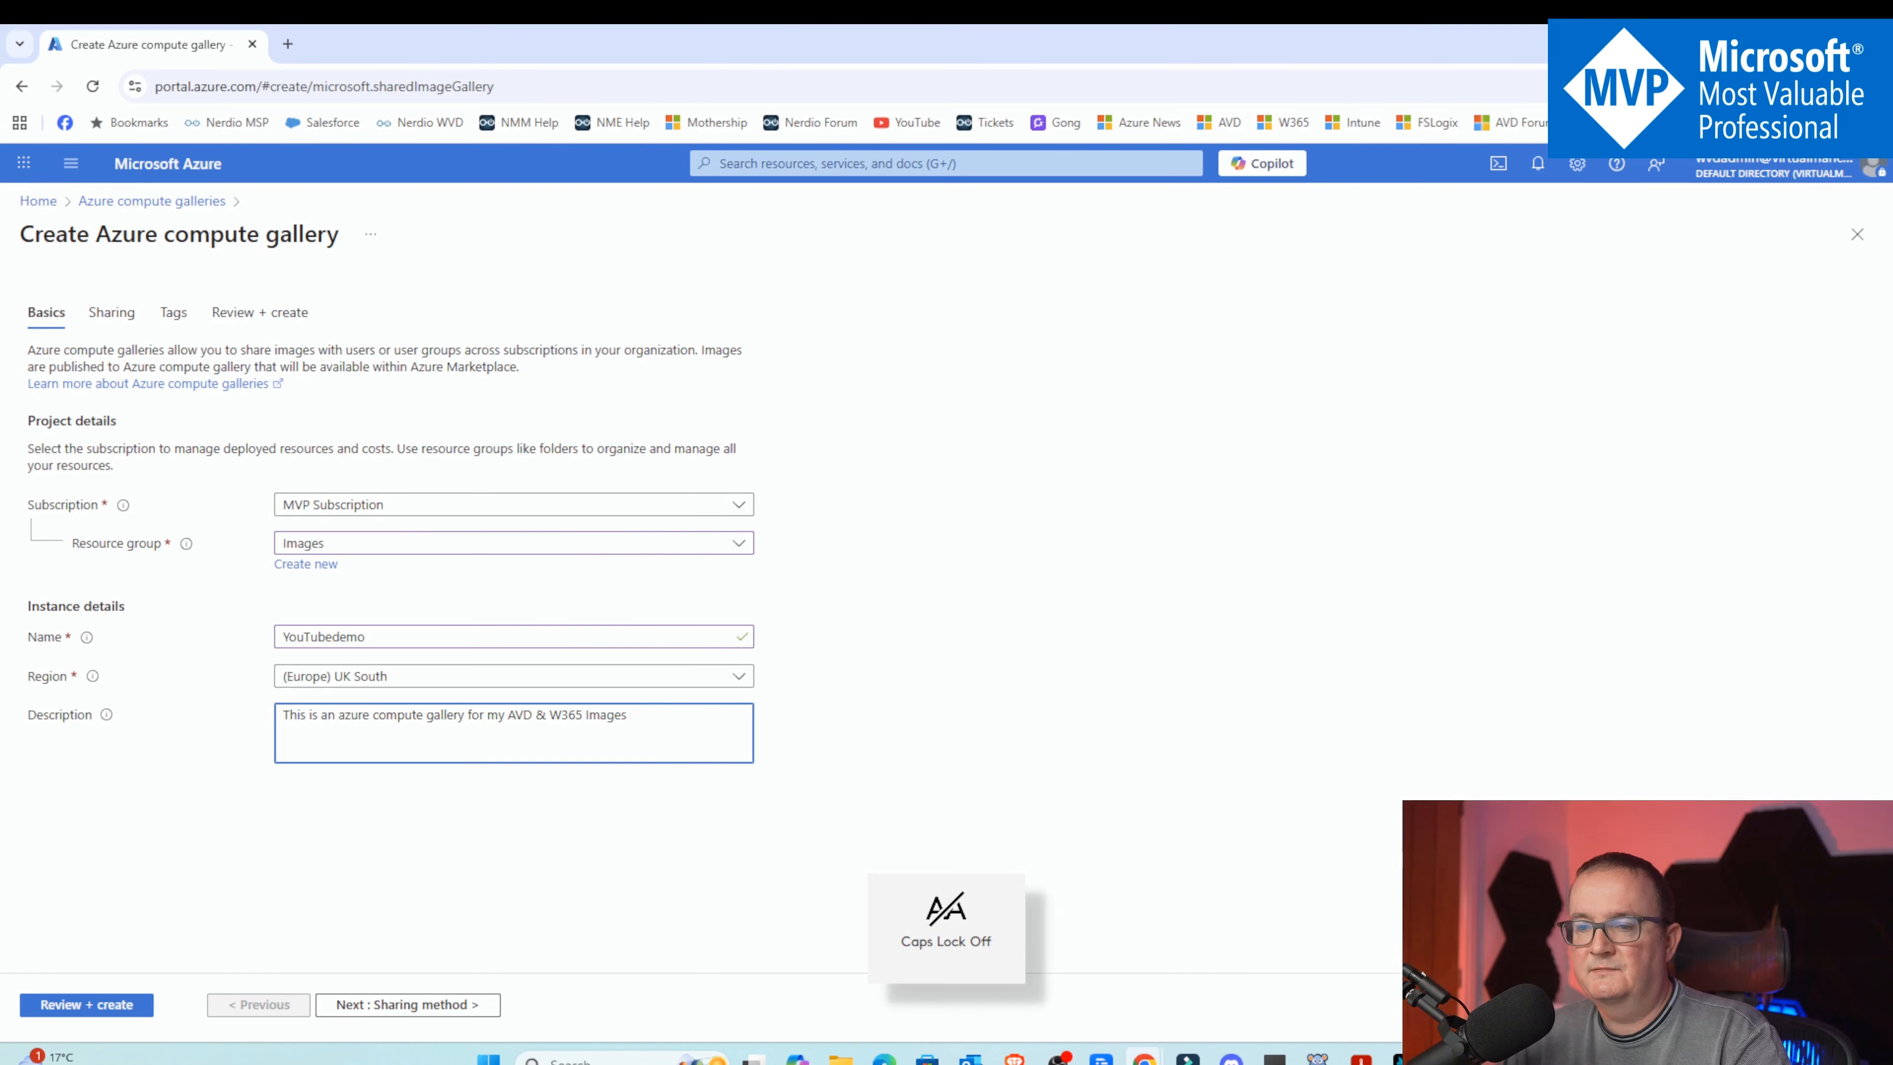
Open the sharing options and examine the direct-sharing feature registration warning
left_click(421, 1003)
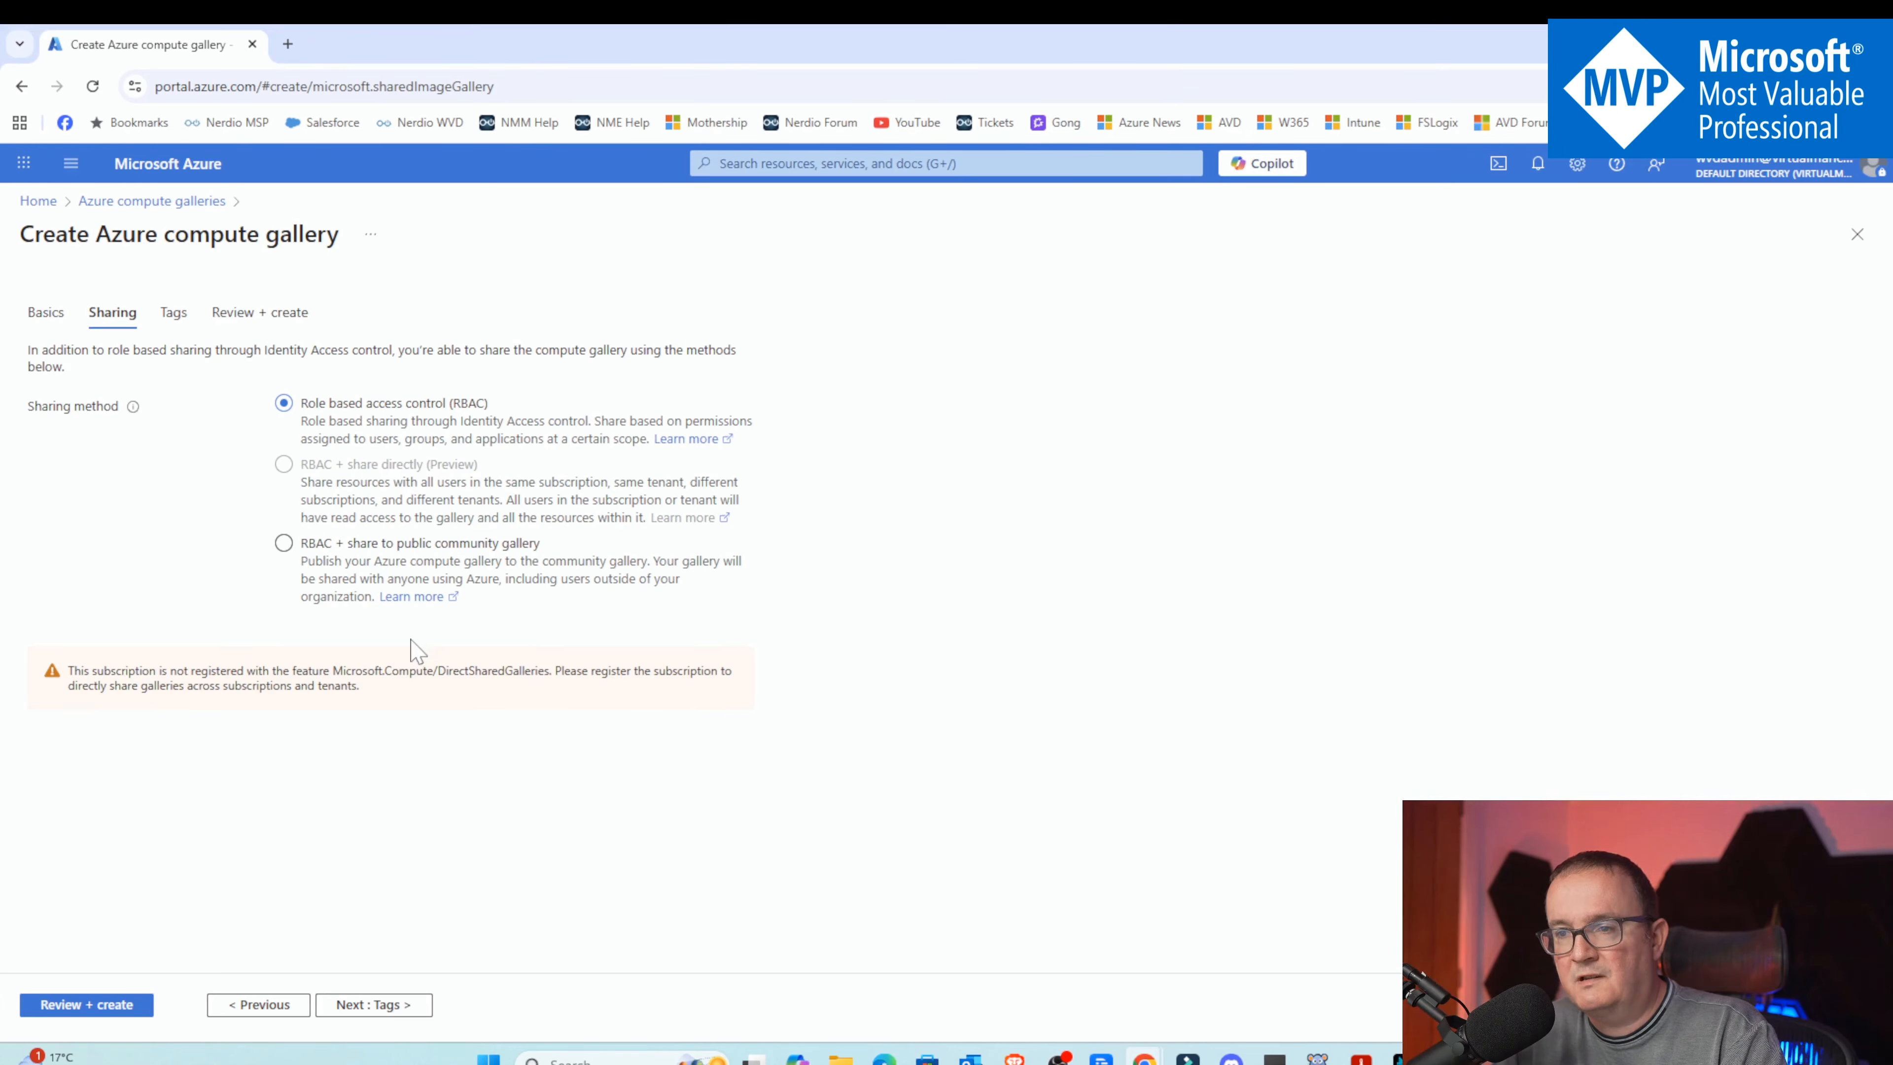
left_click_drag(67, 671, 414, 696)
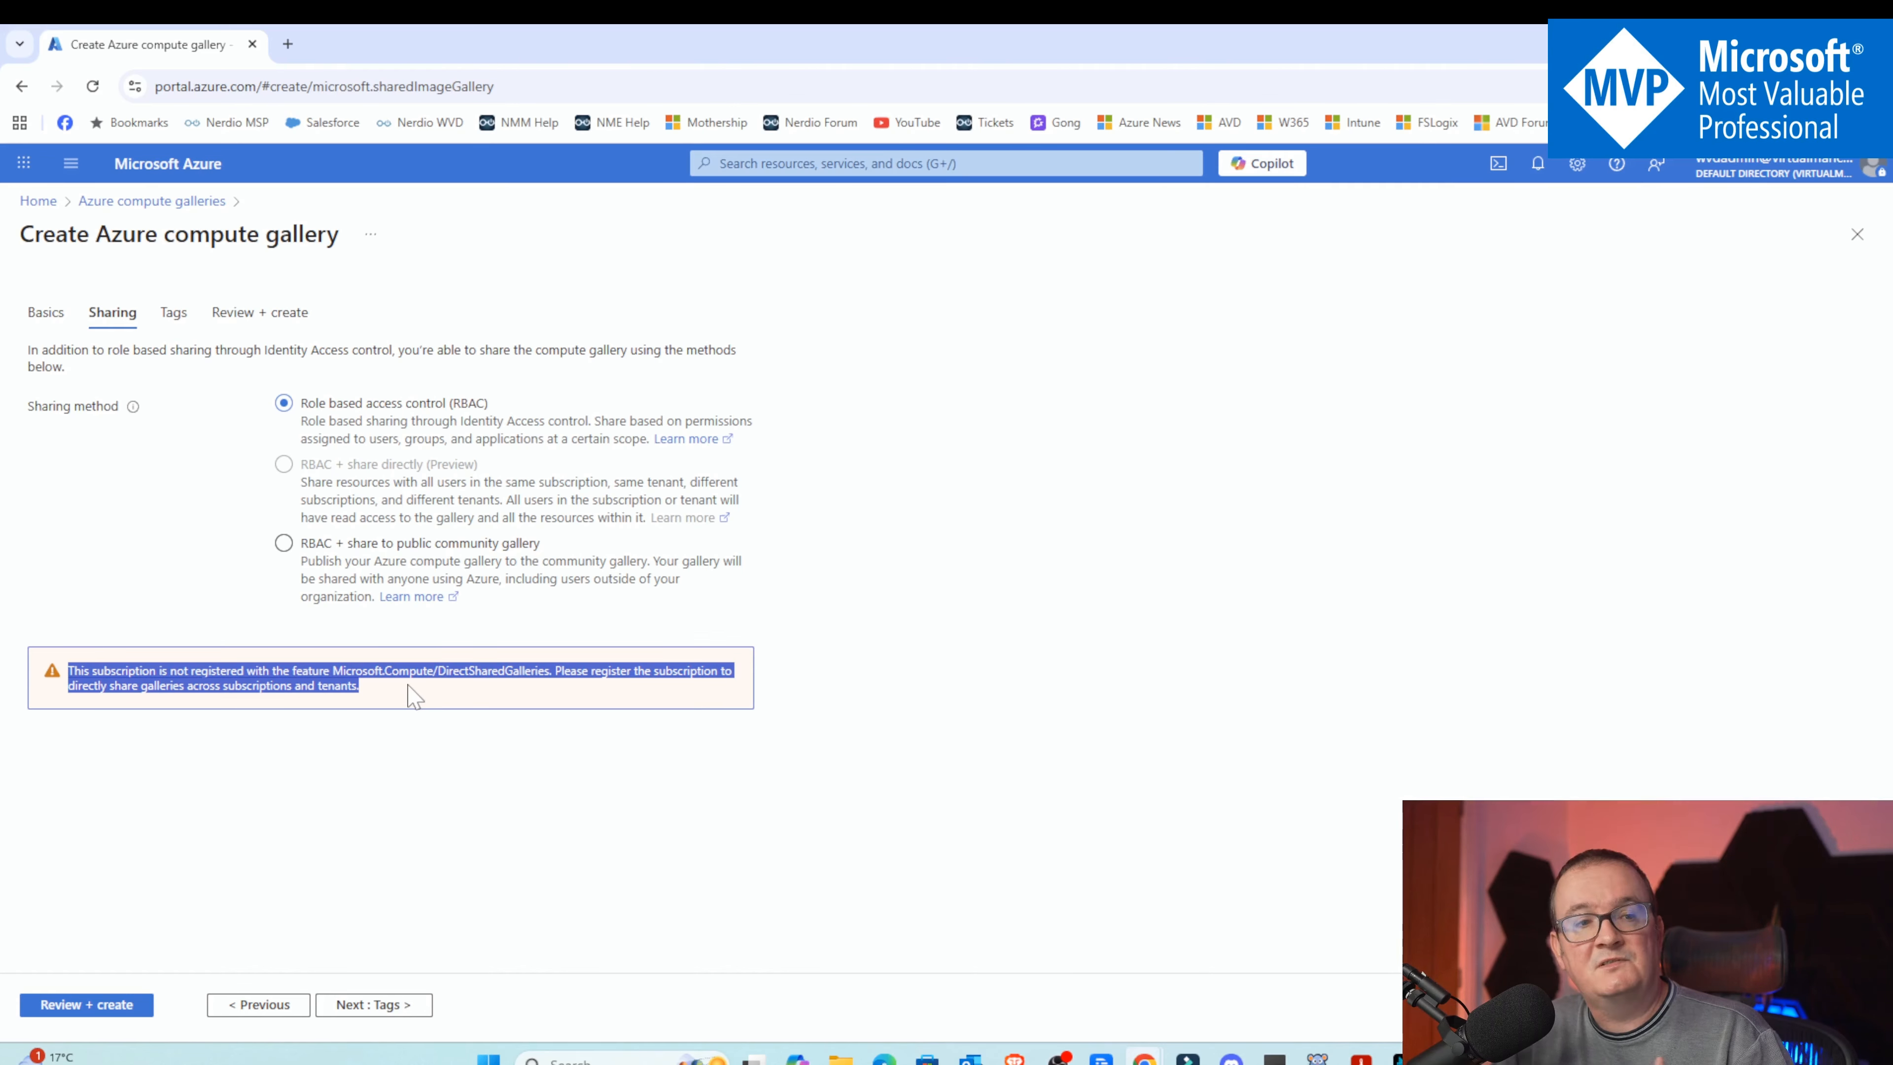
left_click(447, 690)
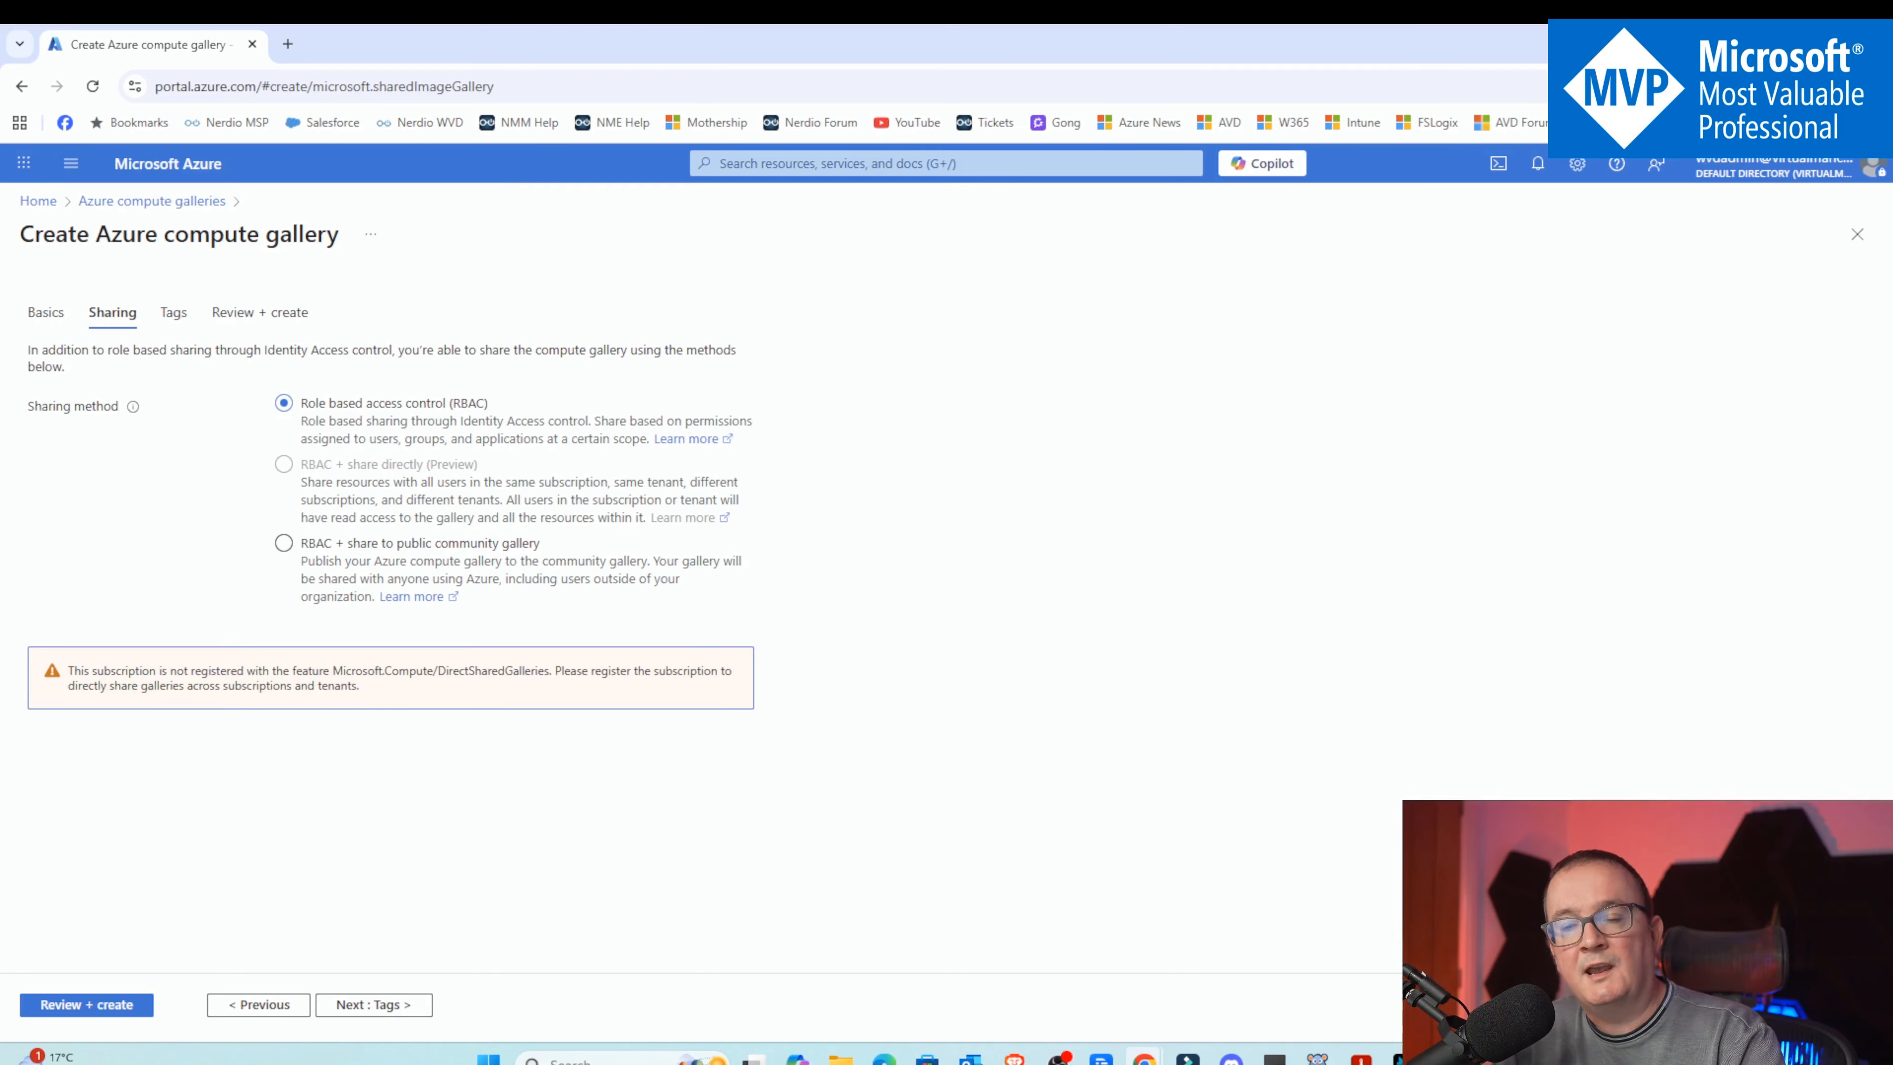
Skip tags, create the compute gallery with role-based sharing, and open the new resource
left_click(358, 1004)
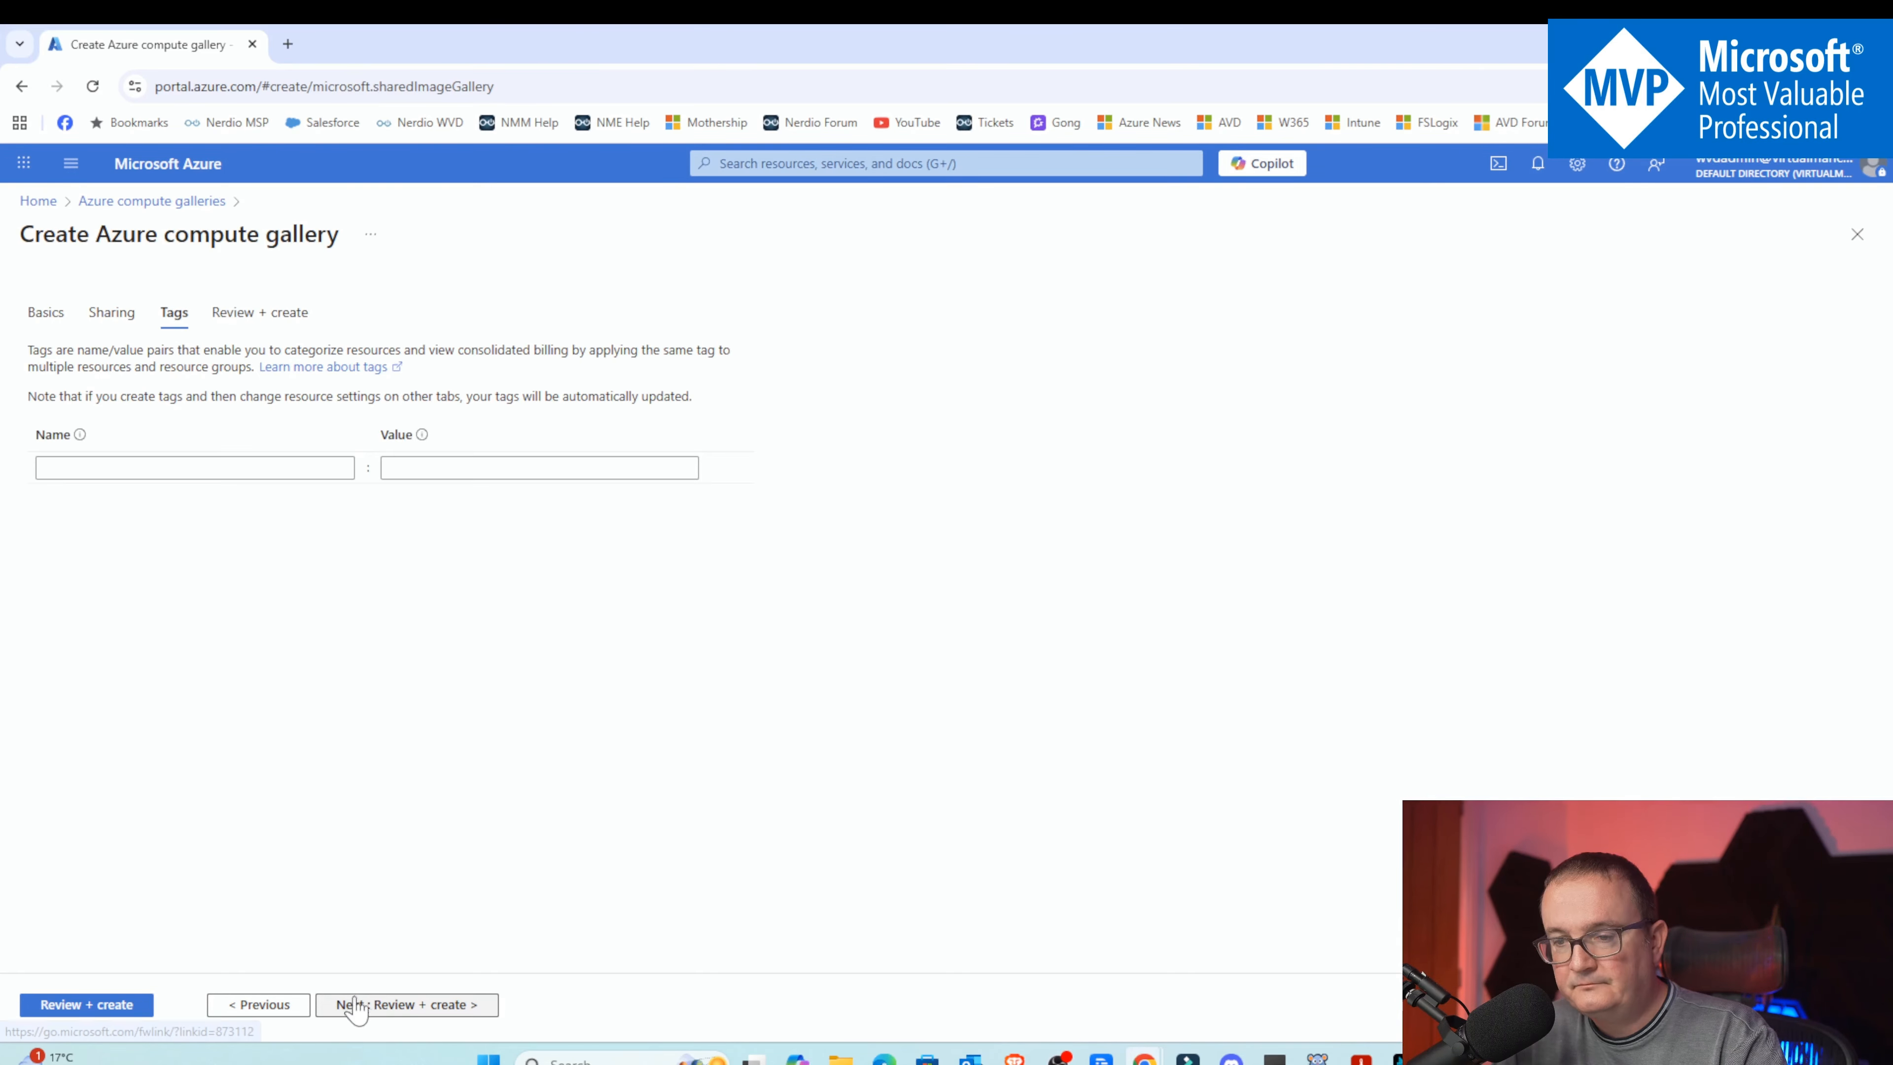
left_click(402, 1005)
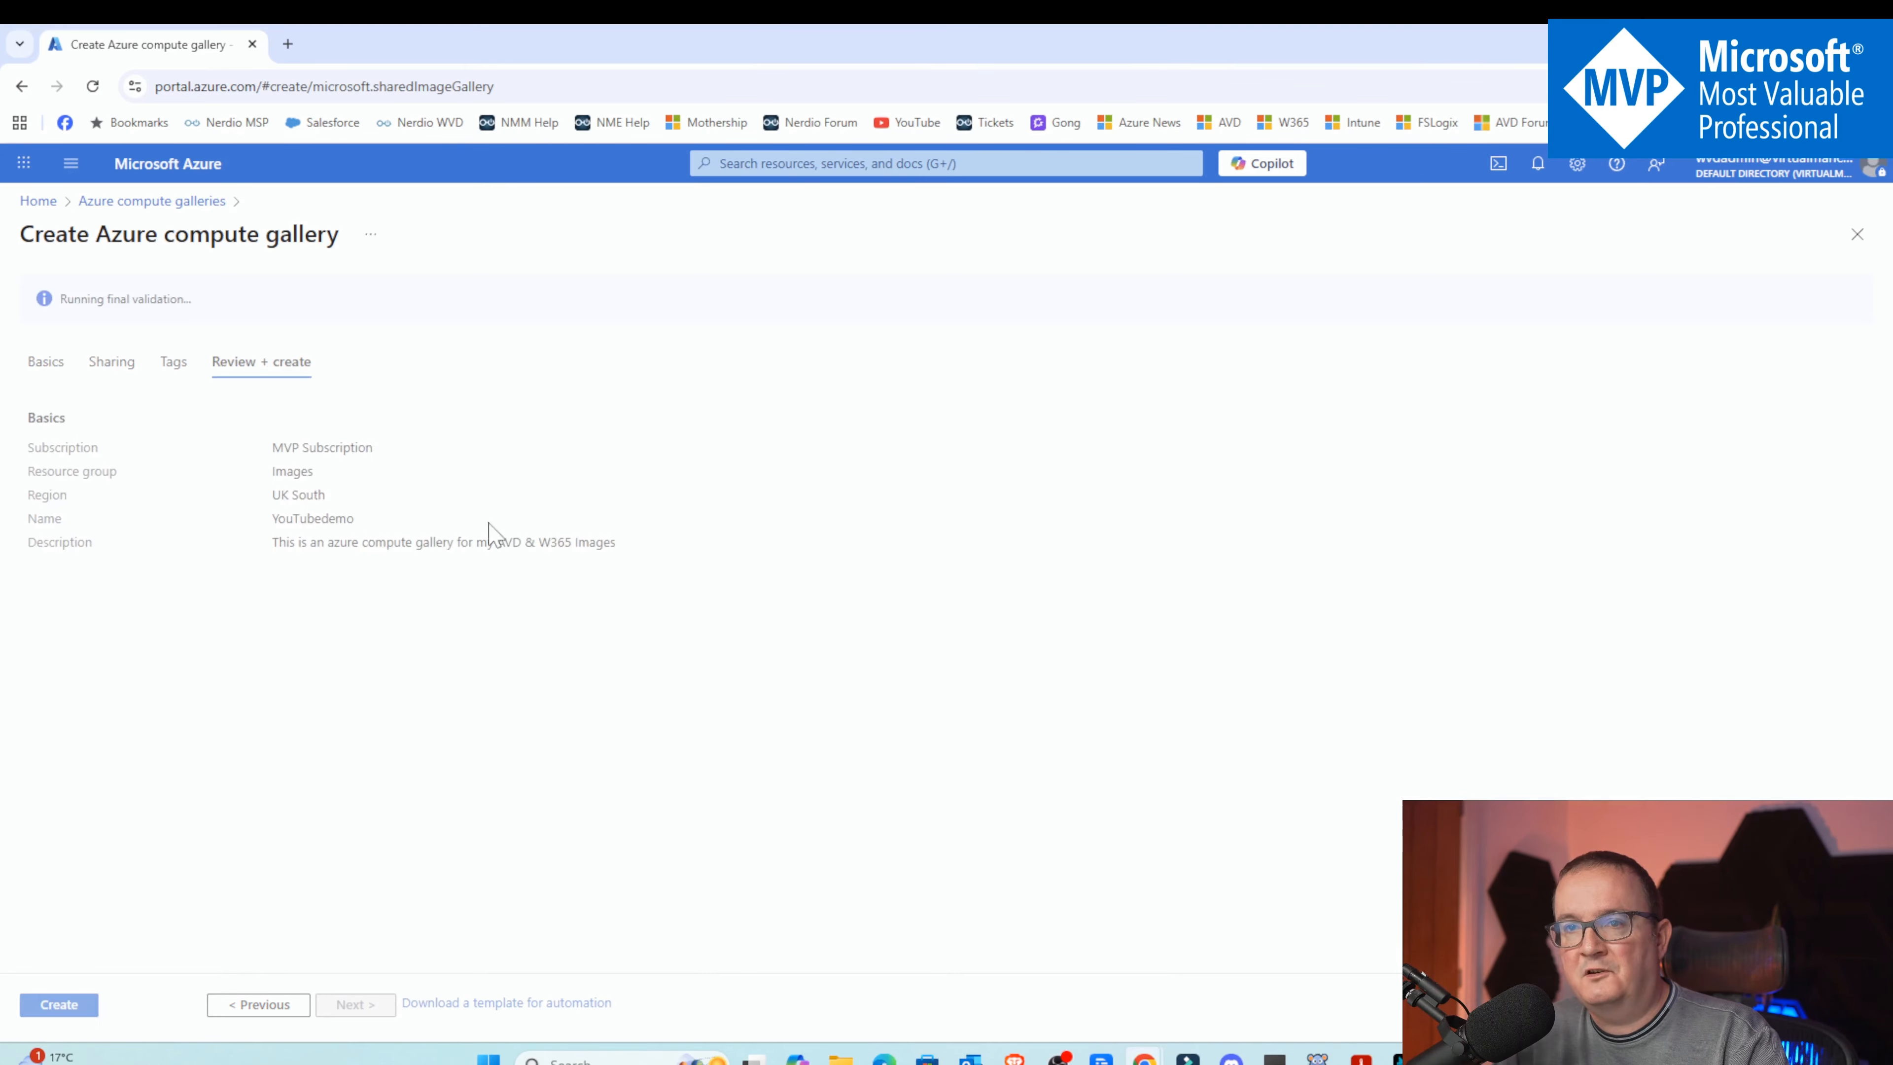
left_click(59, 1004)
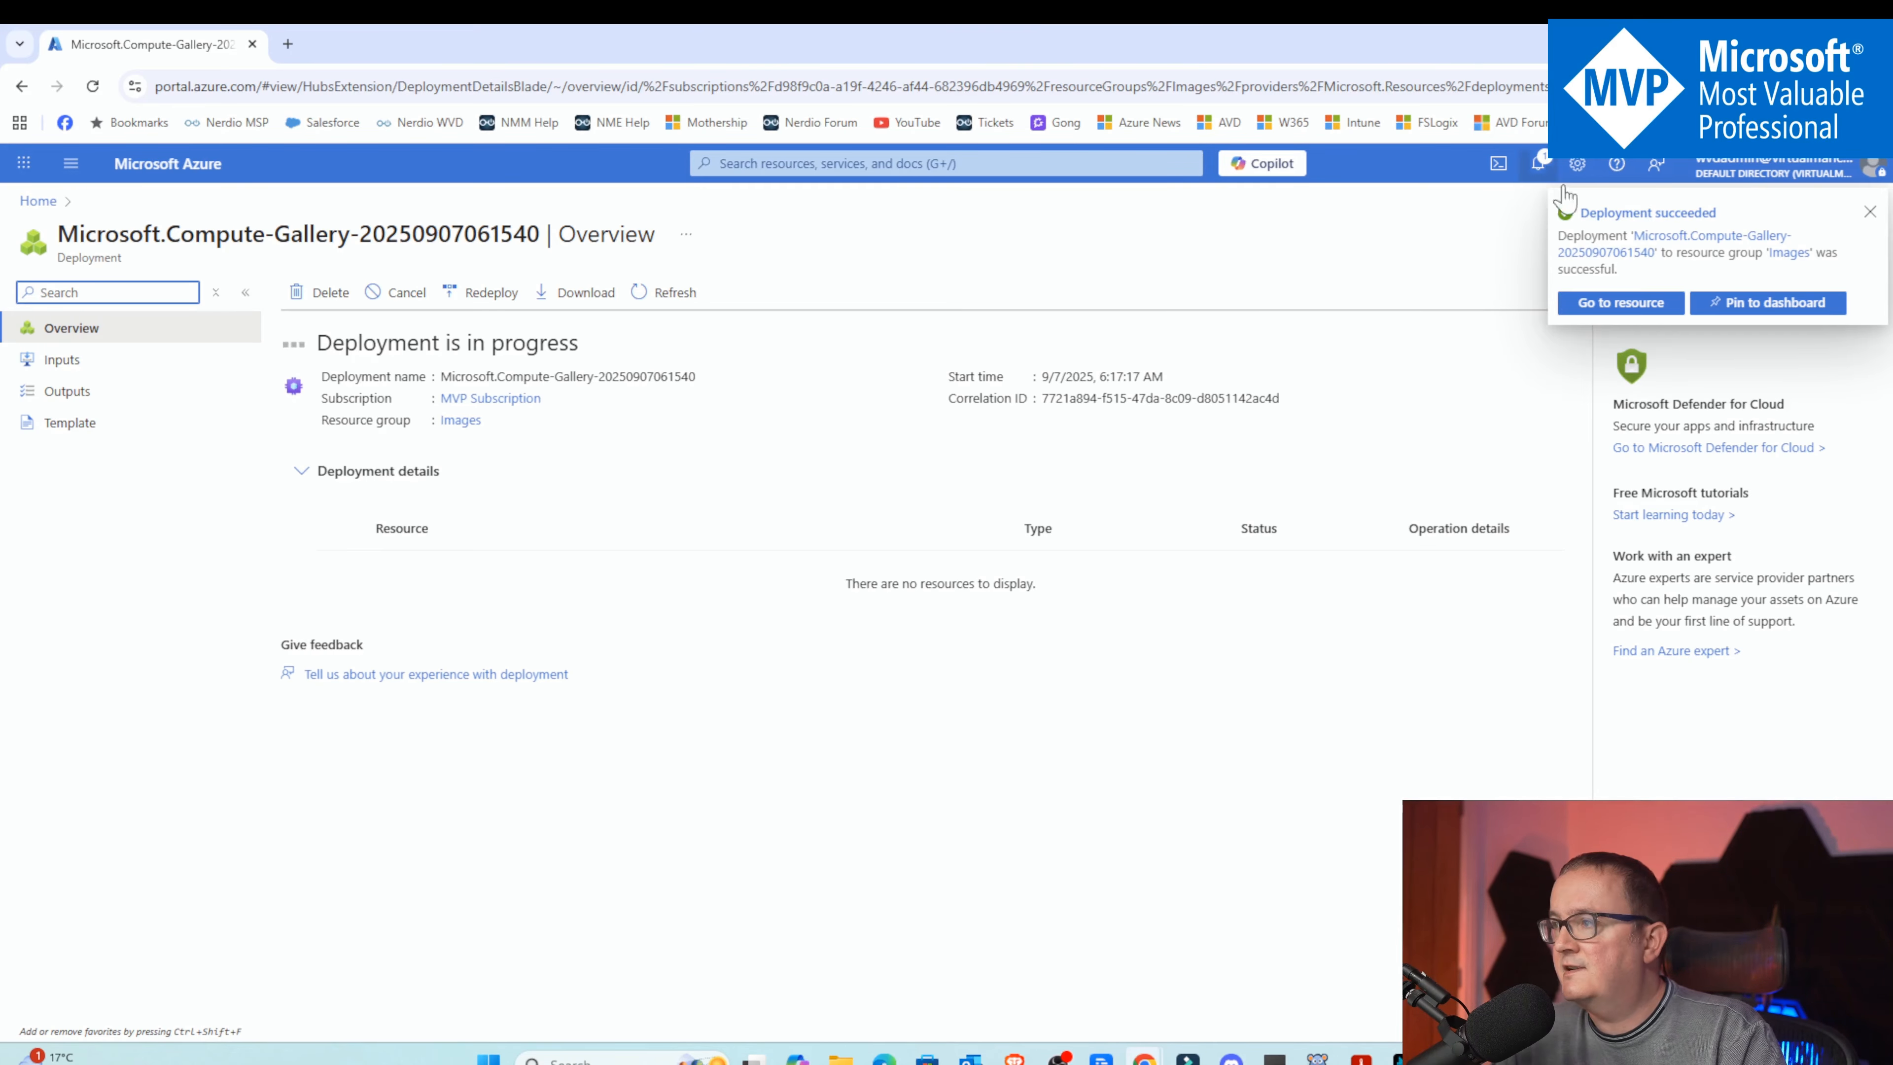
left_click(1628, 305)
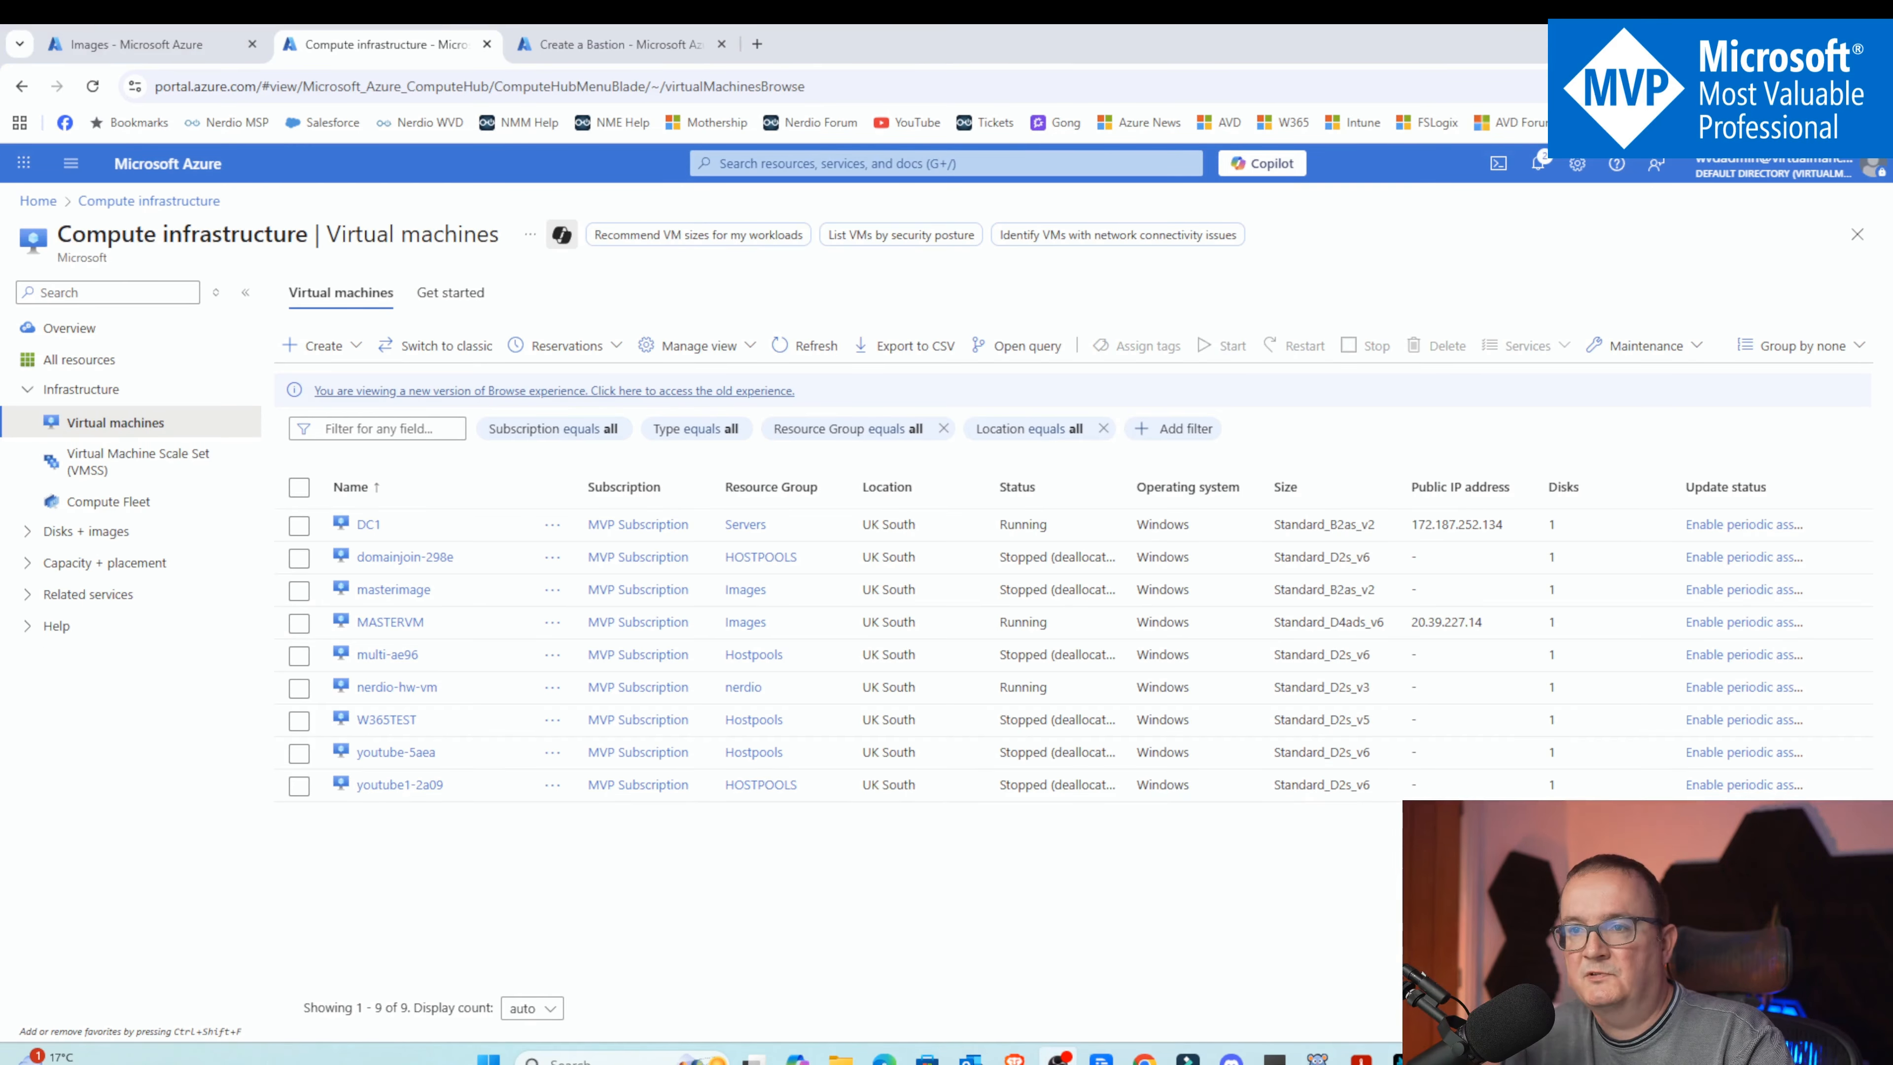
Start a new virtual machine in the Images resource group named masterimagevm
left_click(317, 356)
left_click(351, 440)
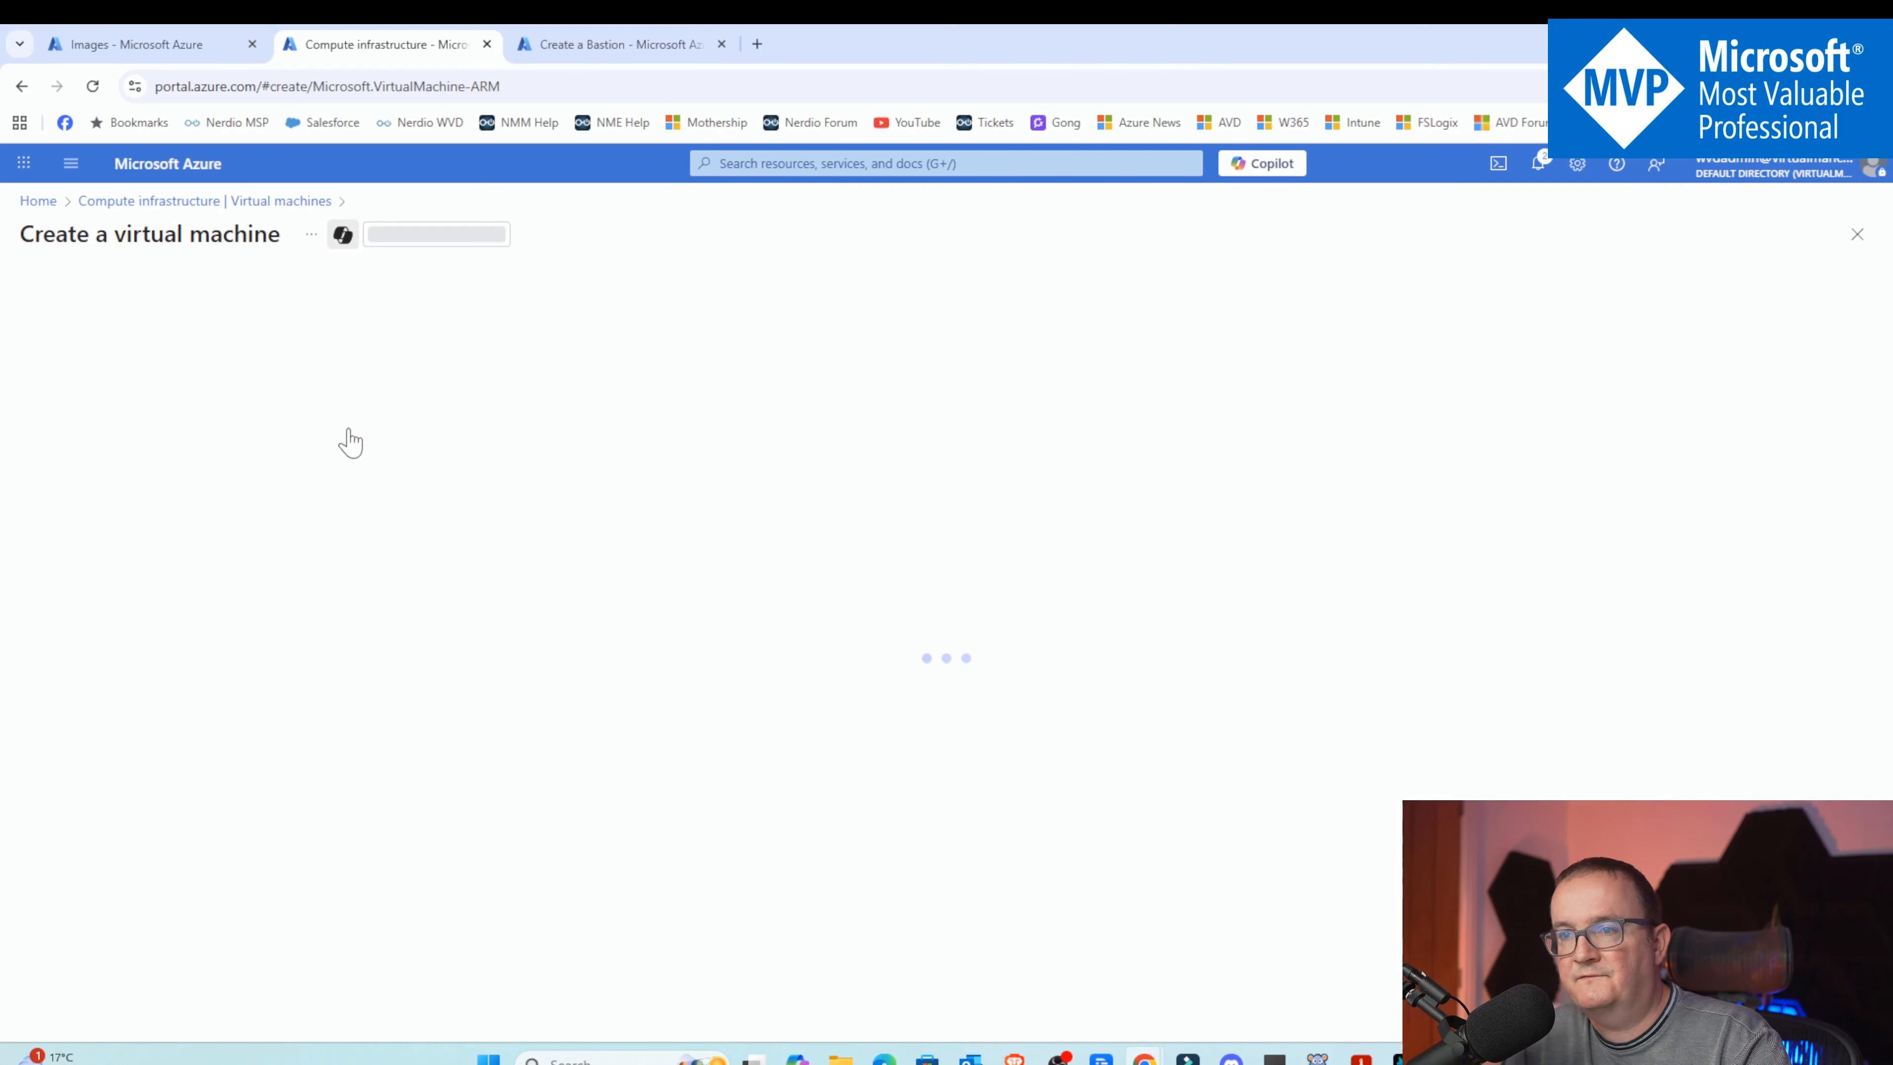
scroll(380, 492, "down", 2)
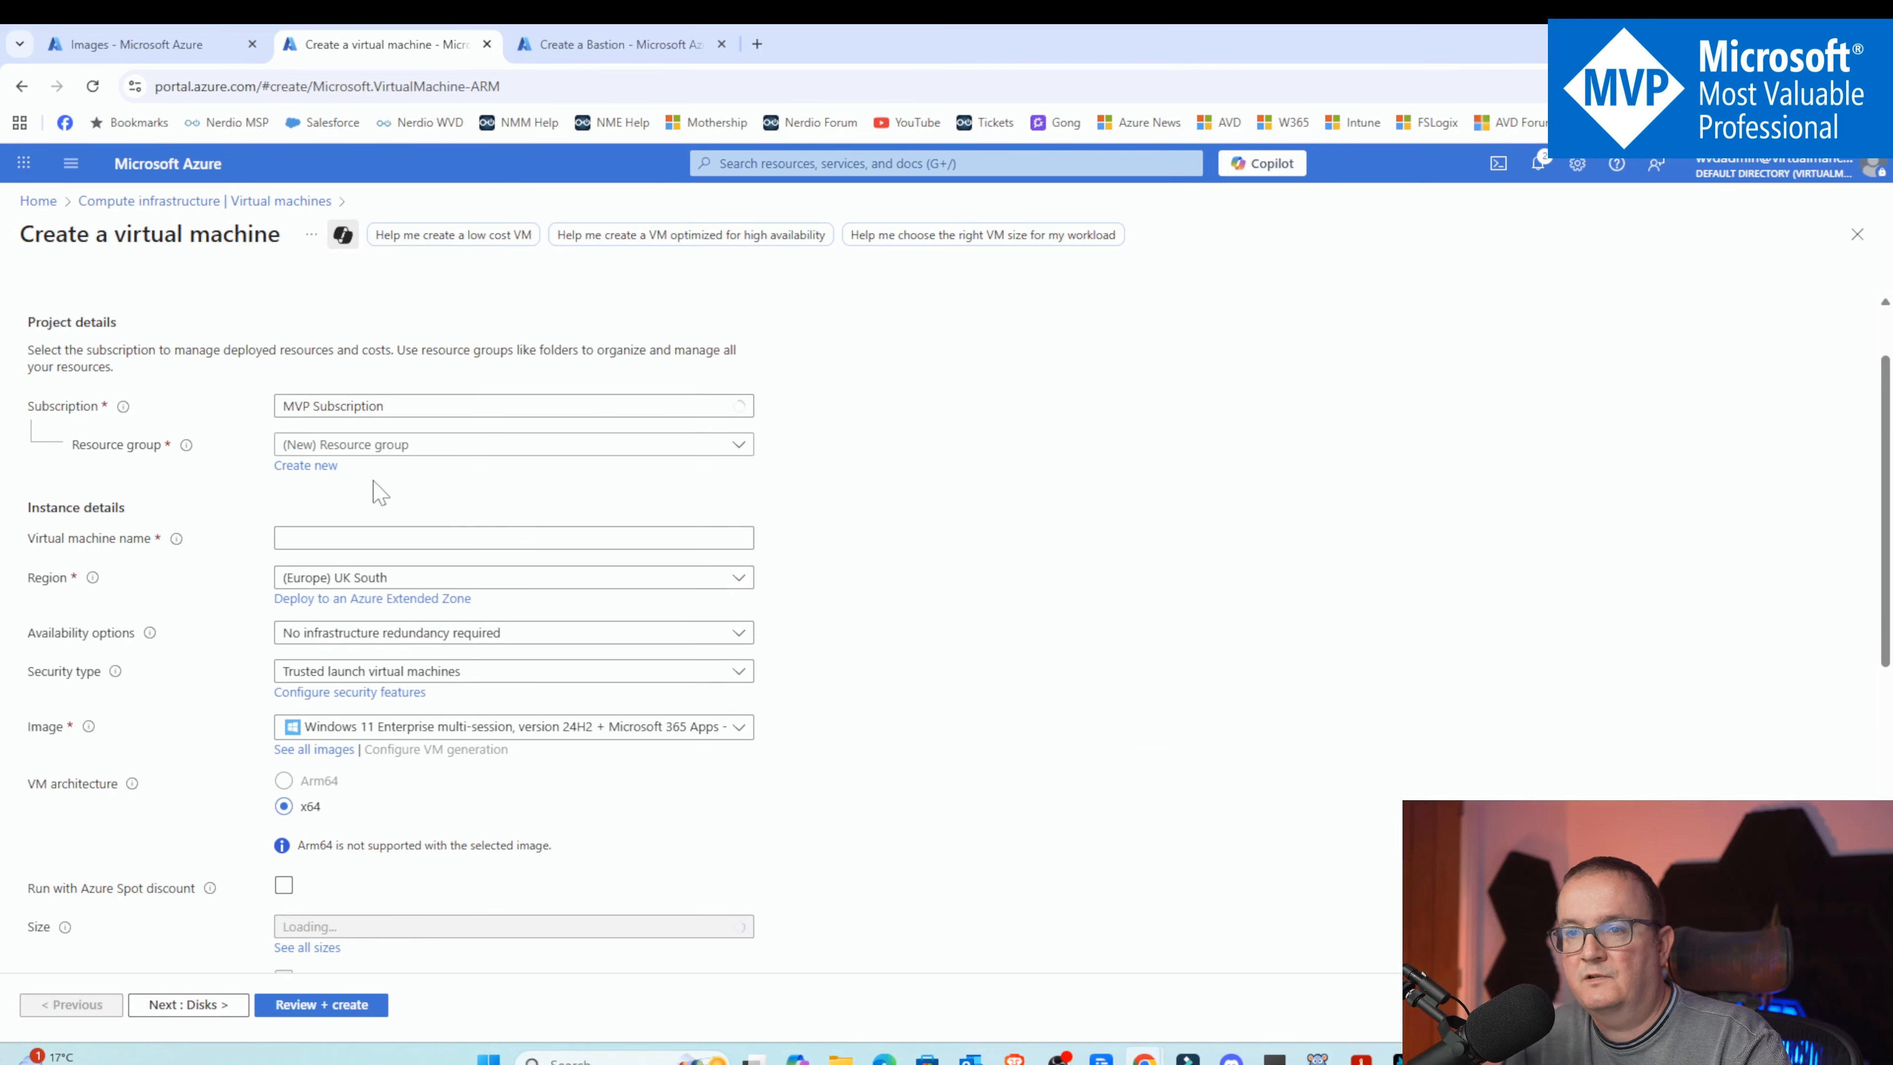
left_click(380, 445)
left_click(328, 542)
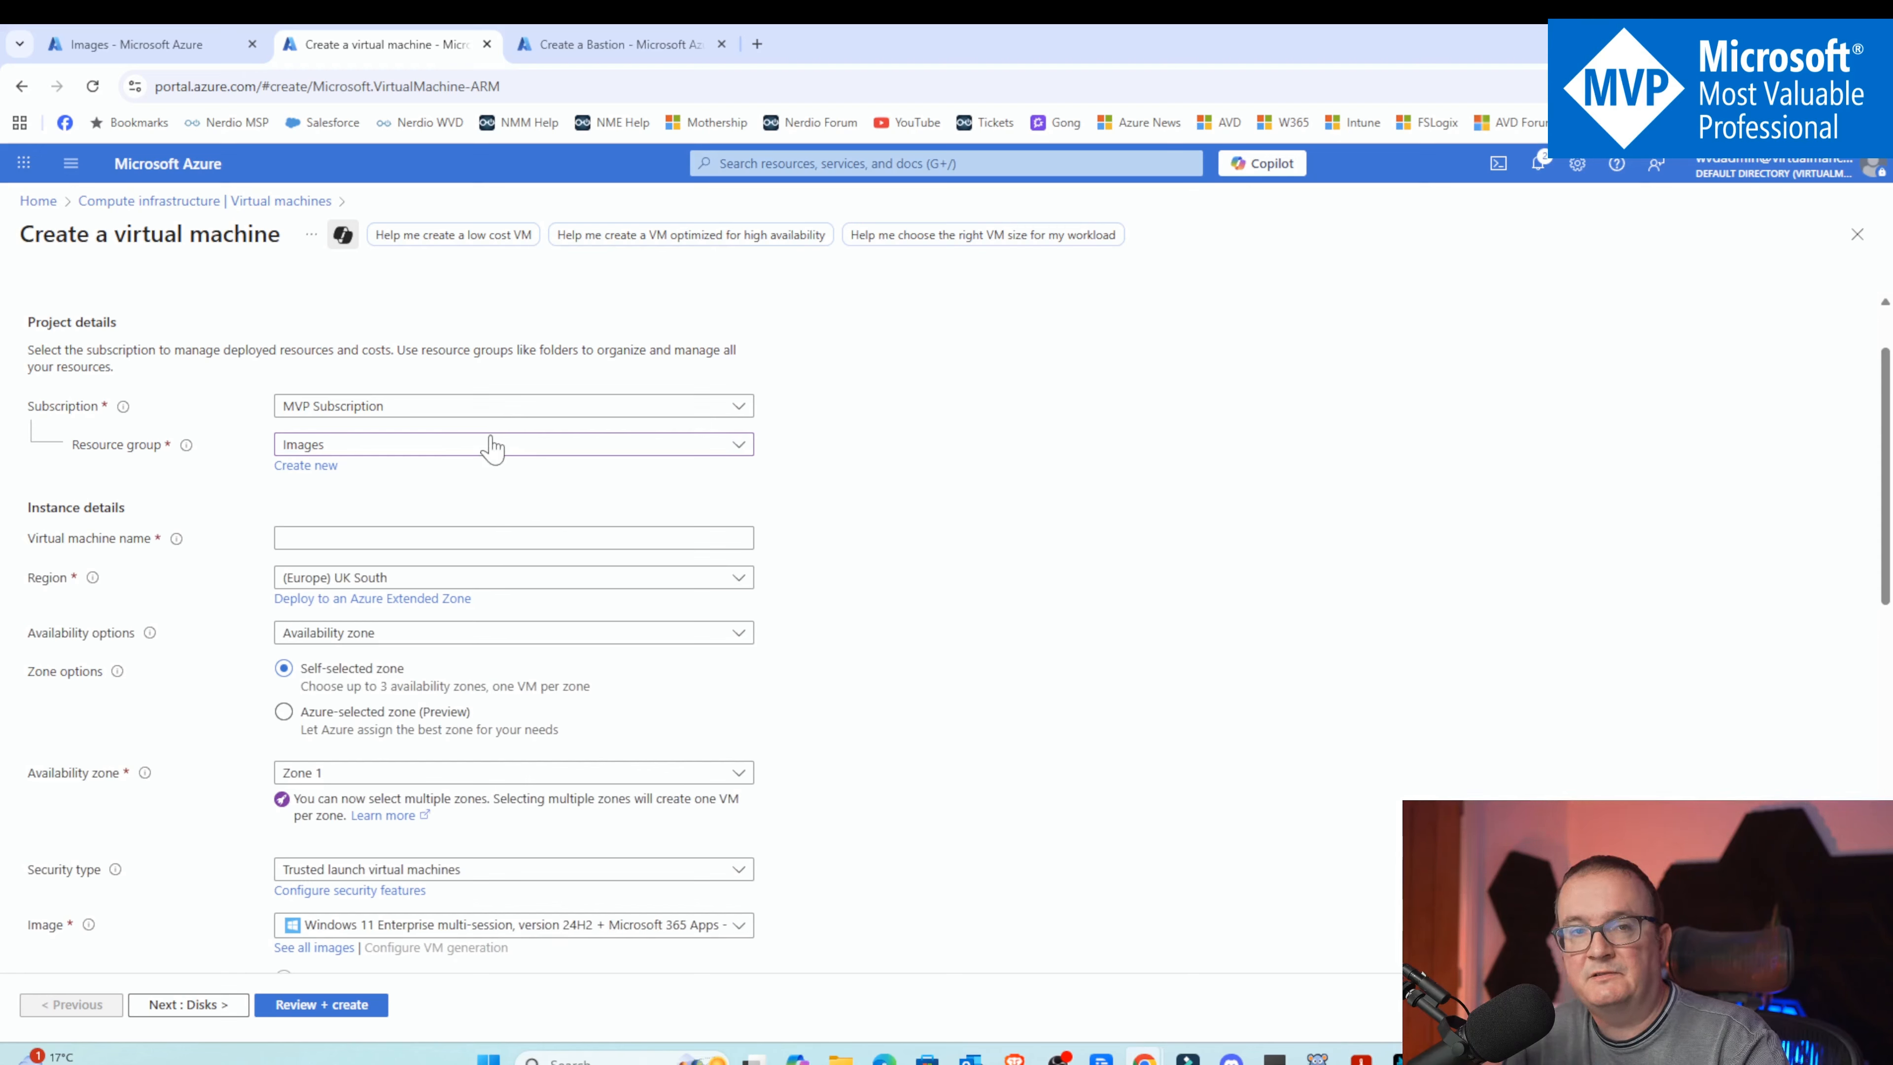
left_click(471, 538)
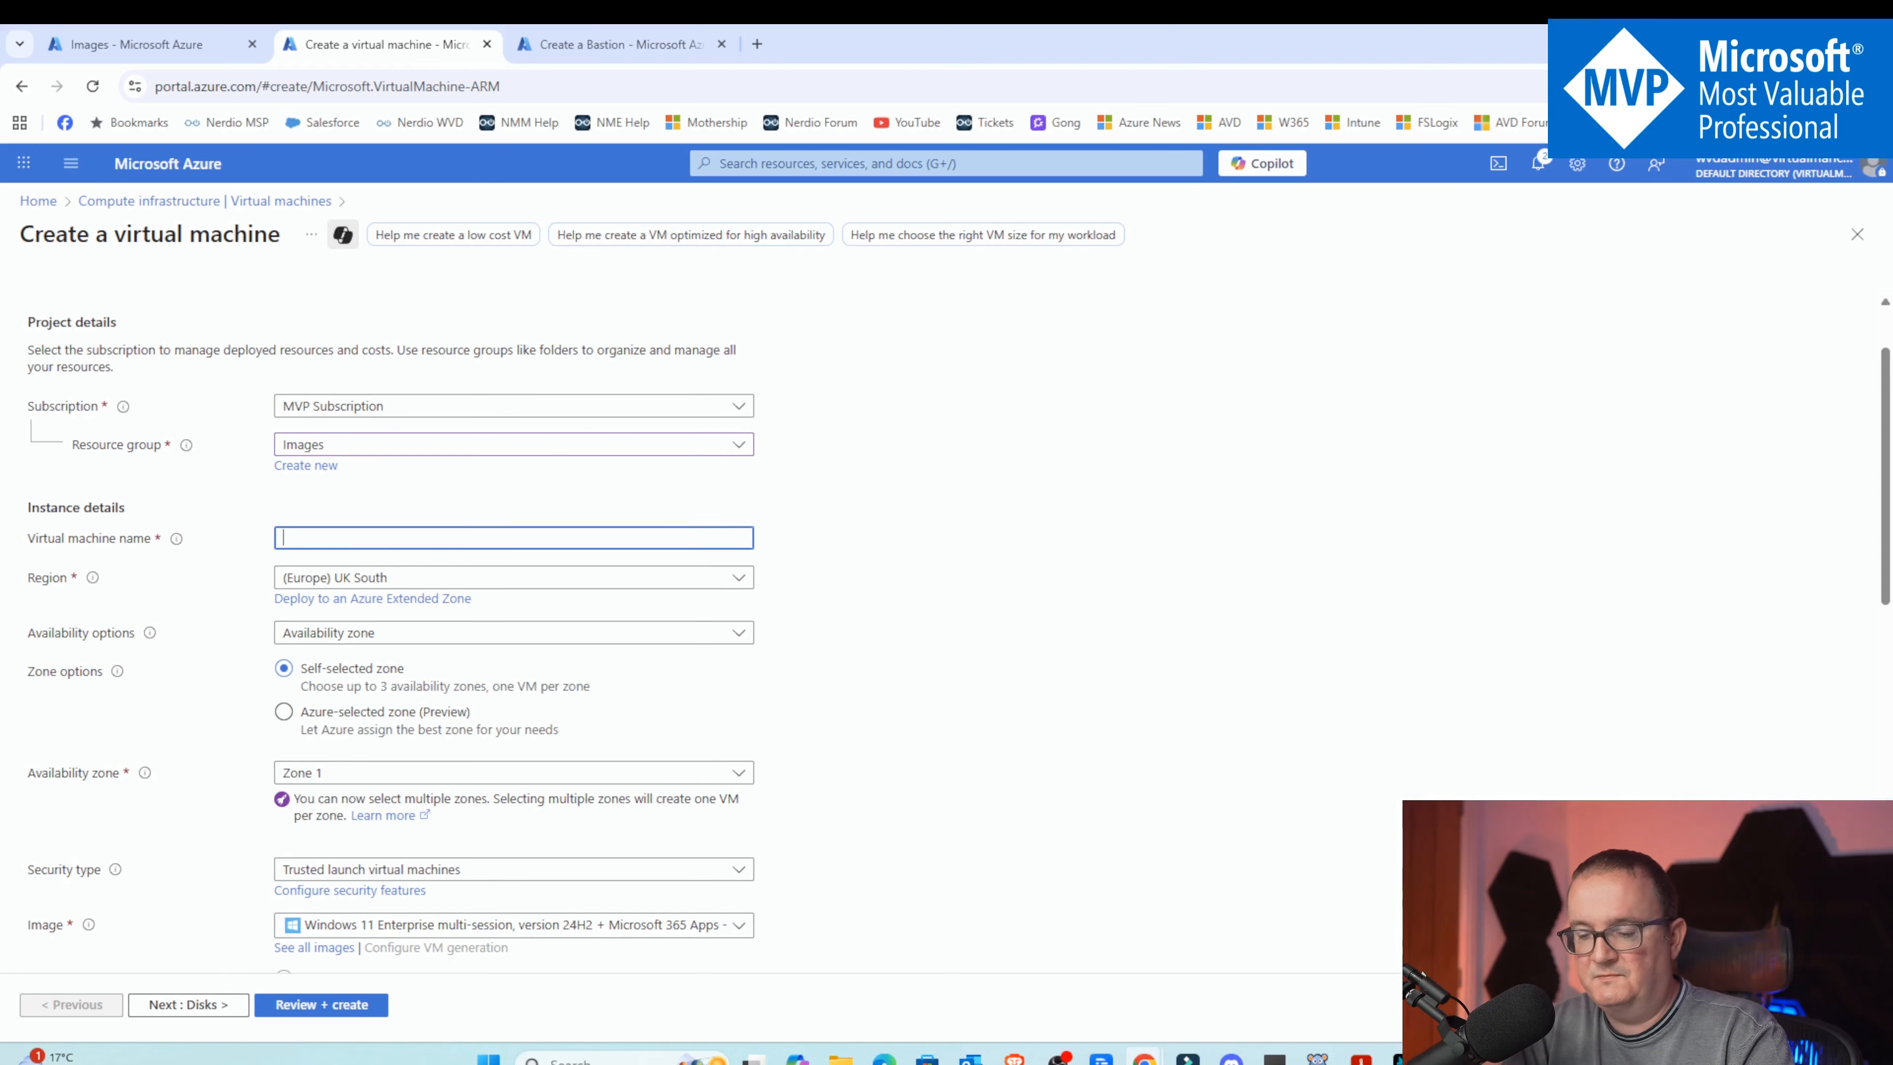
key("Caps_Lock")
type("m")
key("Caps_Lock")
type("aster")
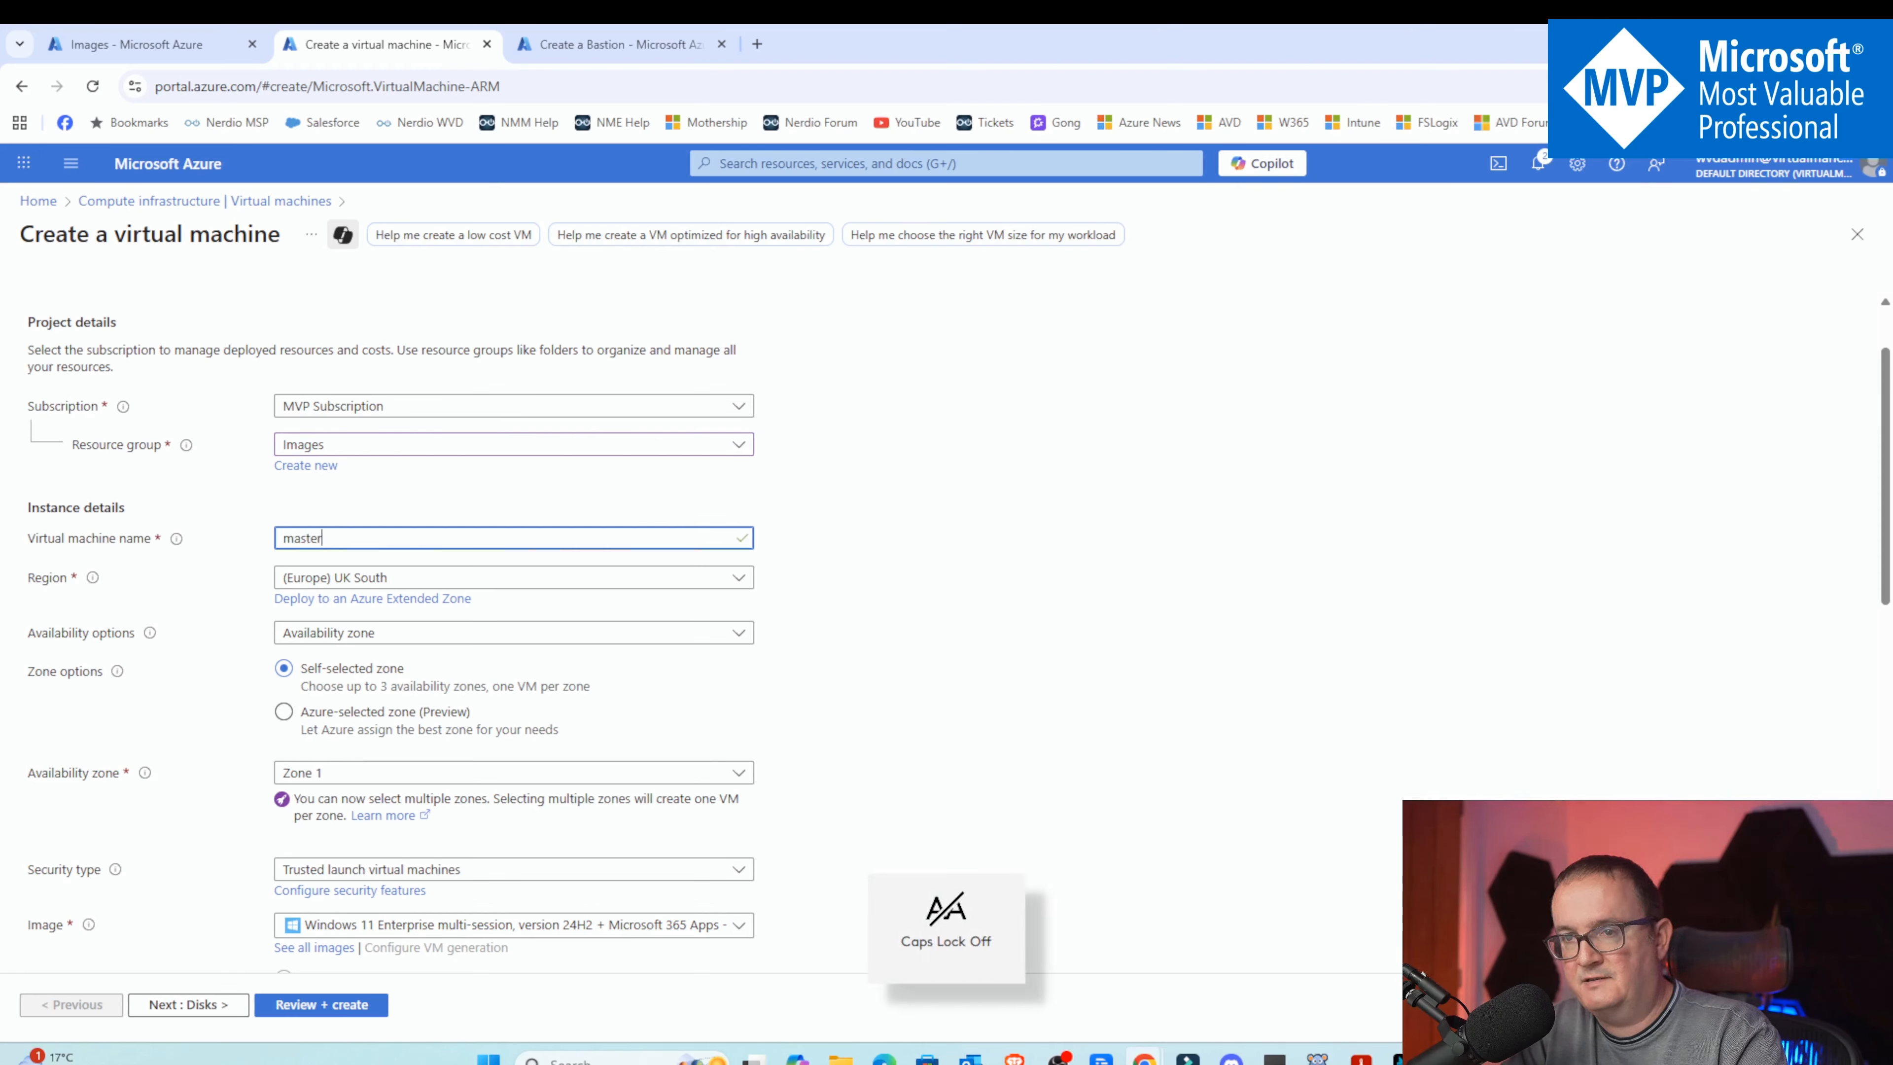
type("imagevm")
Review the security type and security feature options, keeping Trusted launch virtual machines
scroll(805, 604, "down", 1)
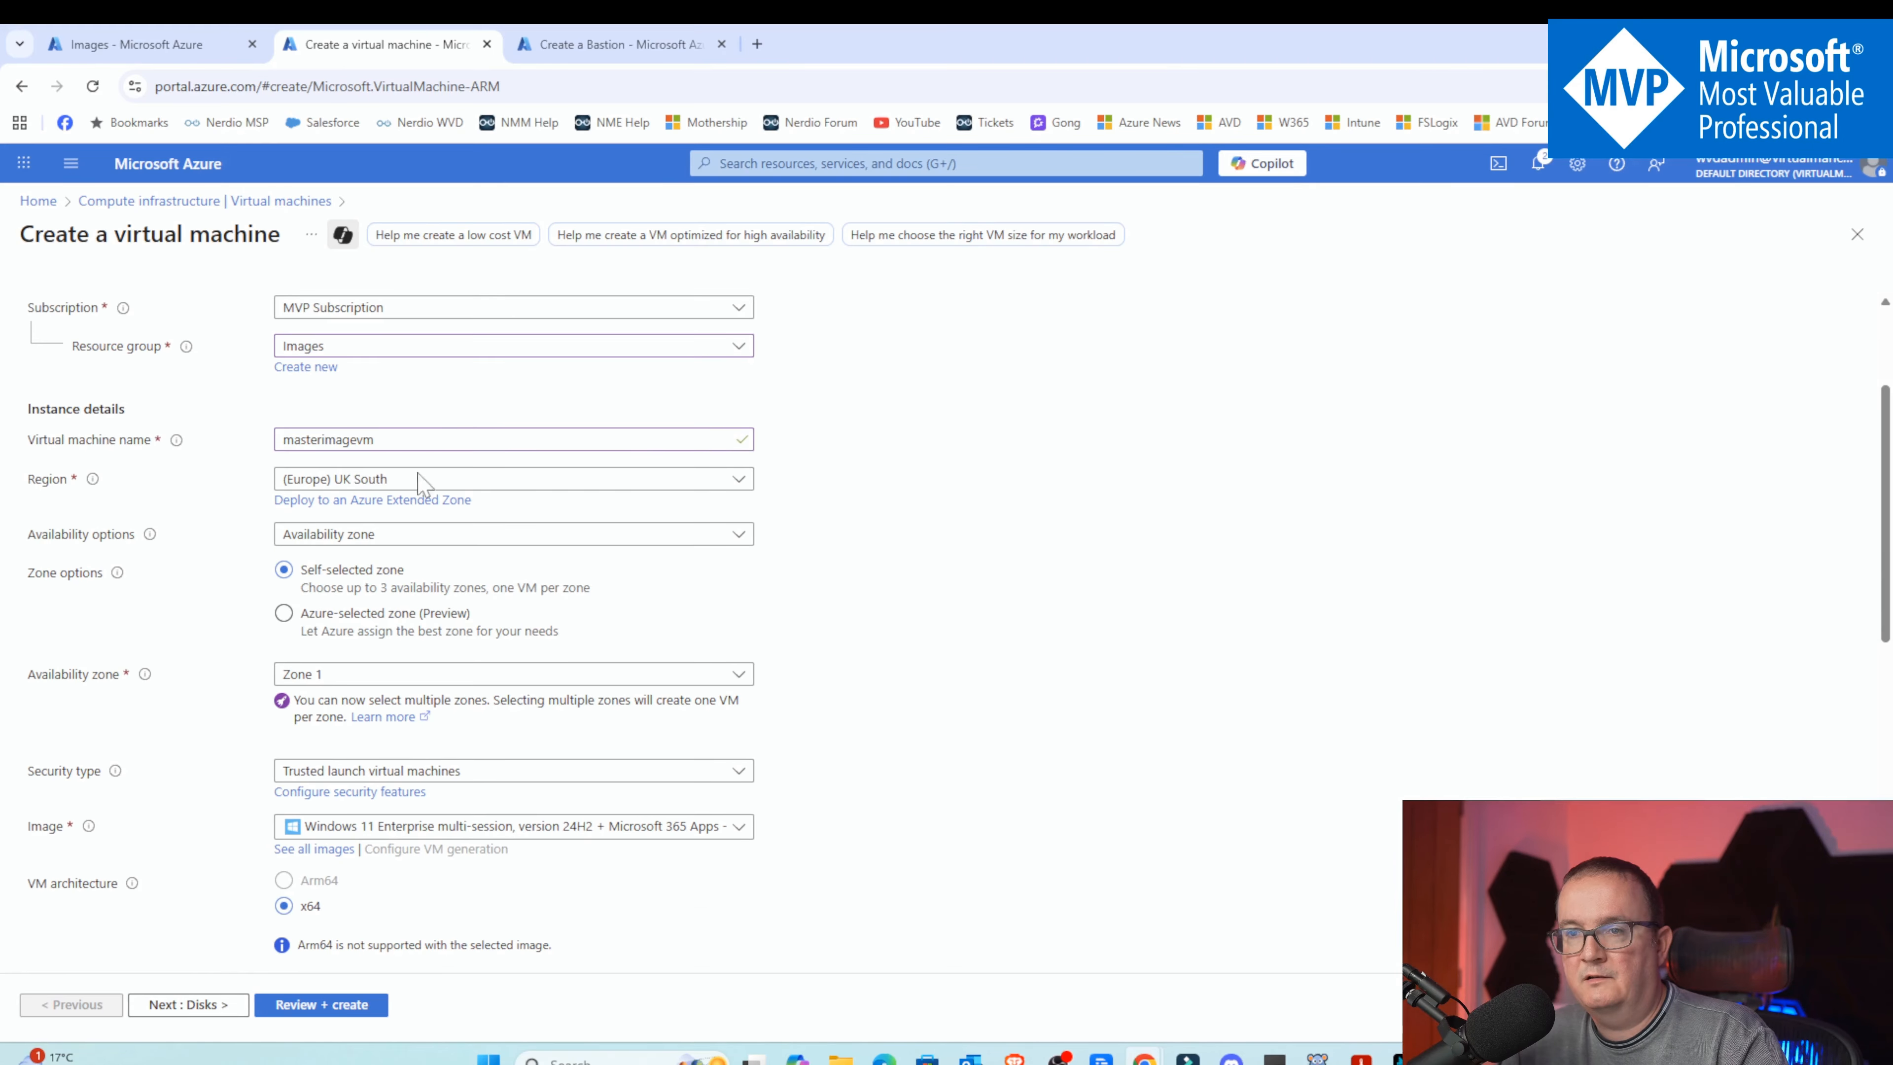
scroll(492, 514, "down", 1)
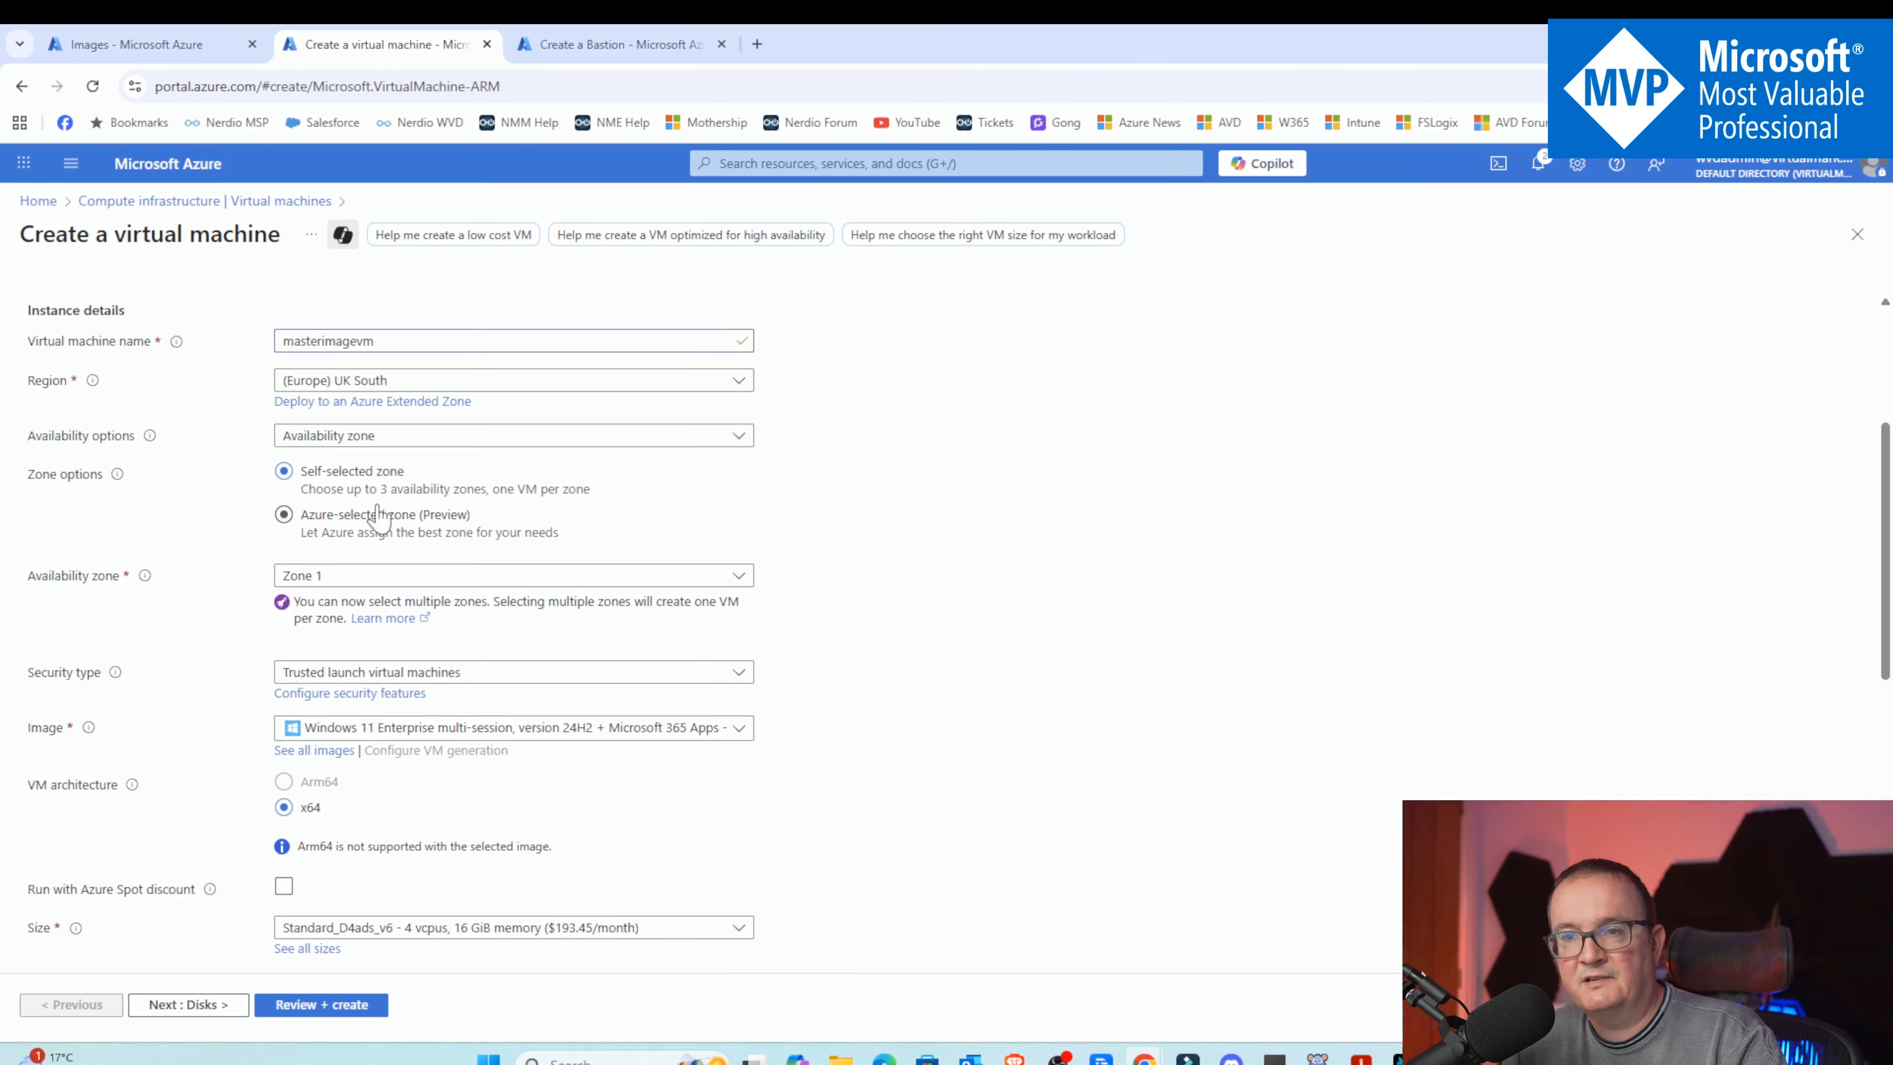
scroll(418, 515, "down", 3)
left_click(476, 377)
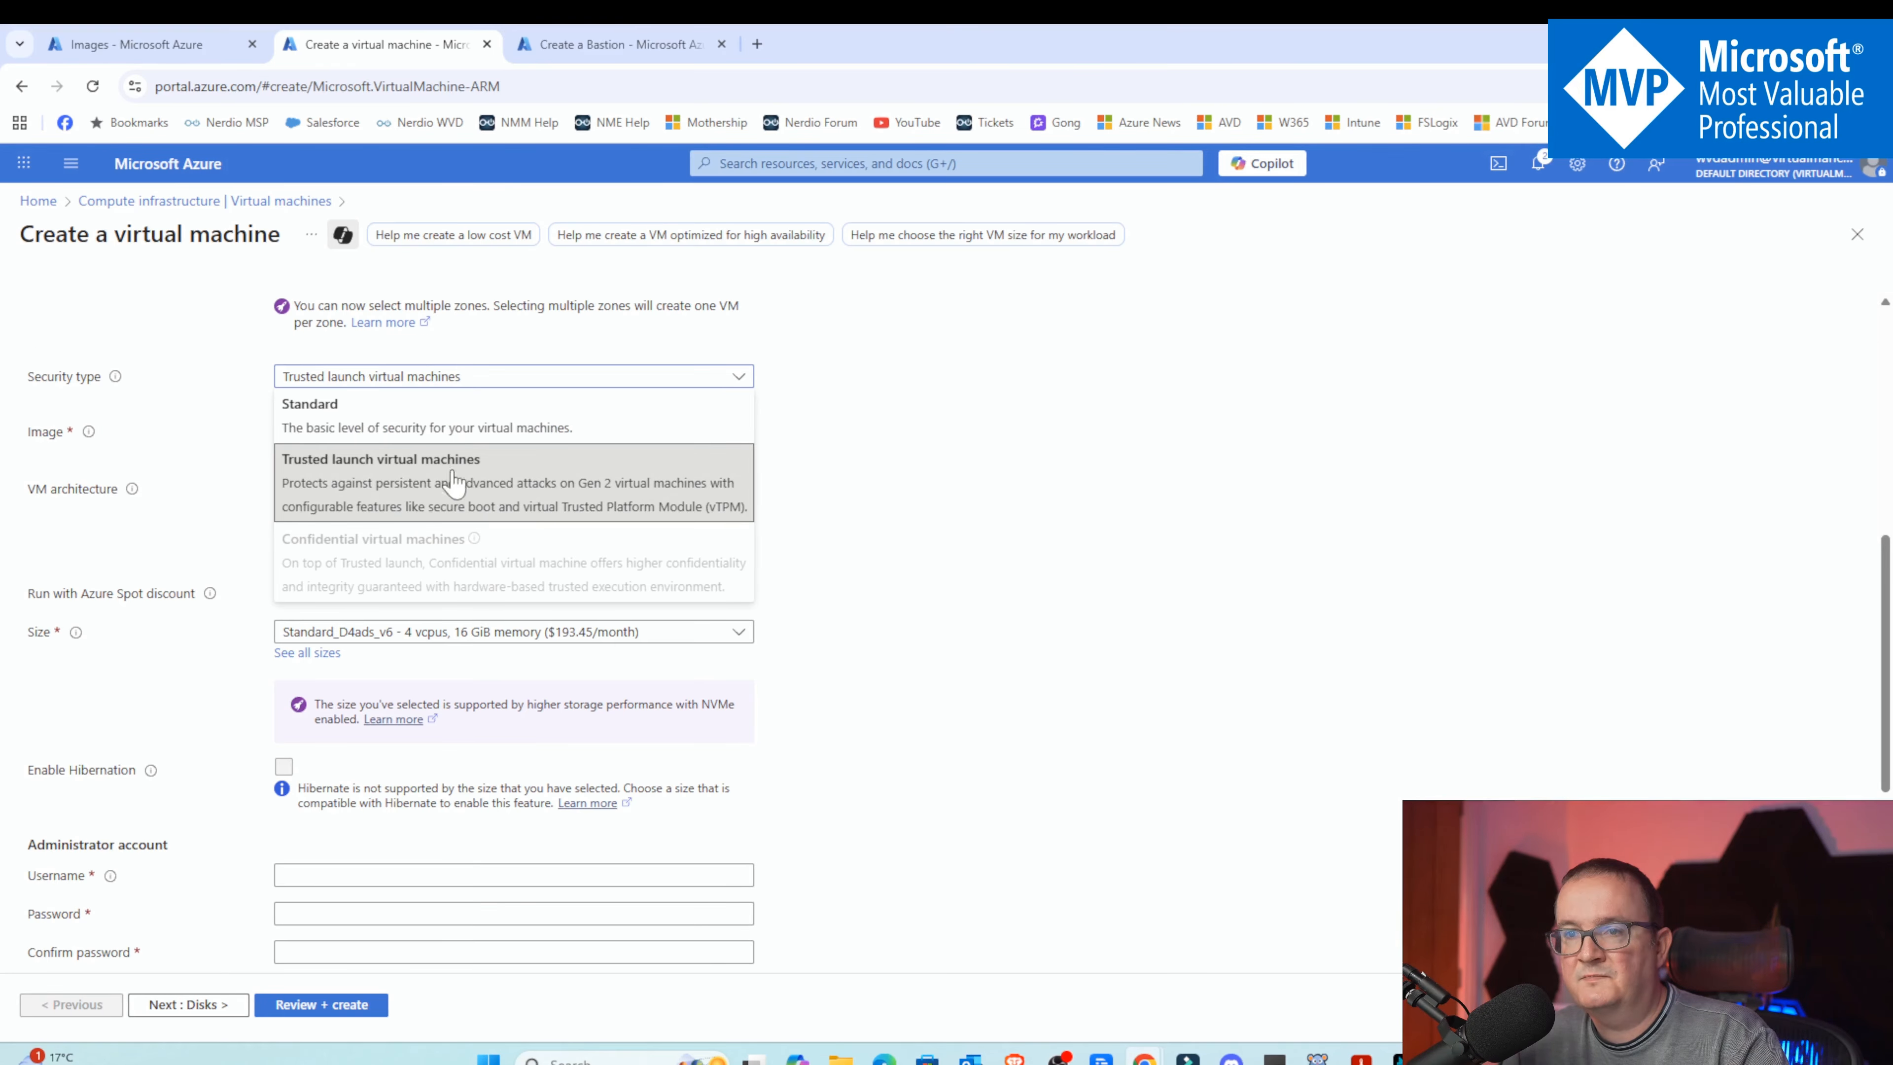
left_click(487, 484)
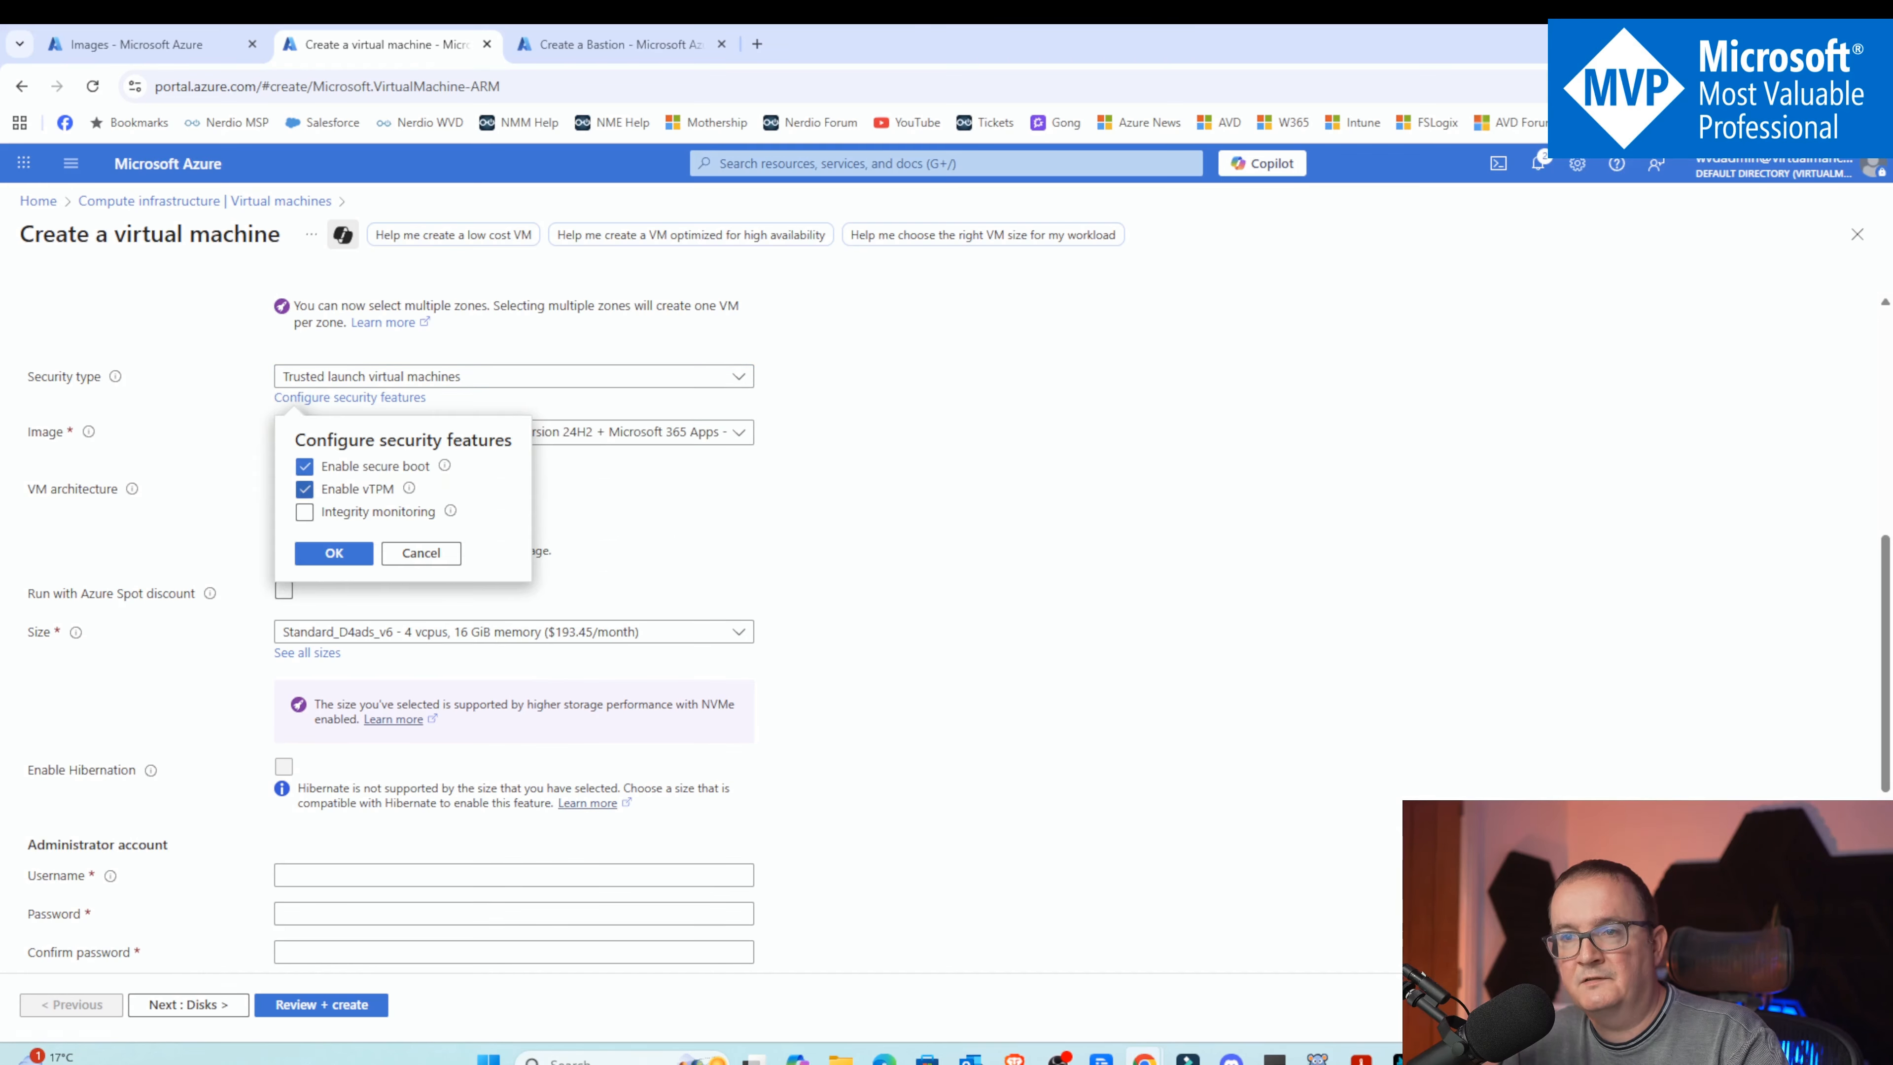
left_click(422, 553)
Set the administrator username to vmadmin and start entering the administrator password
scroll(365, 489, "down", 3)
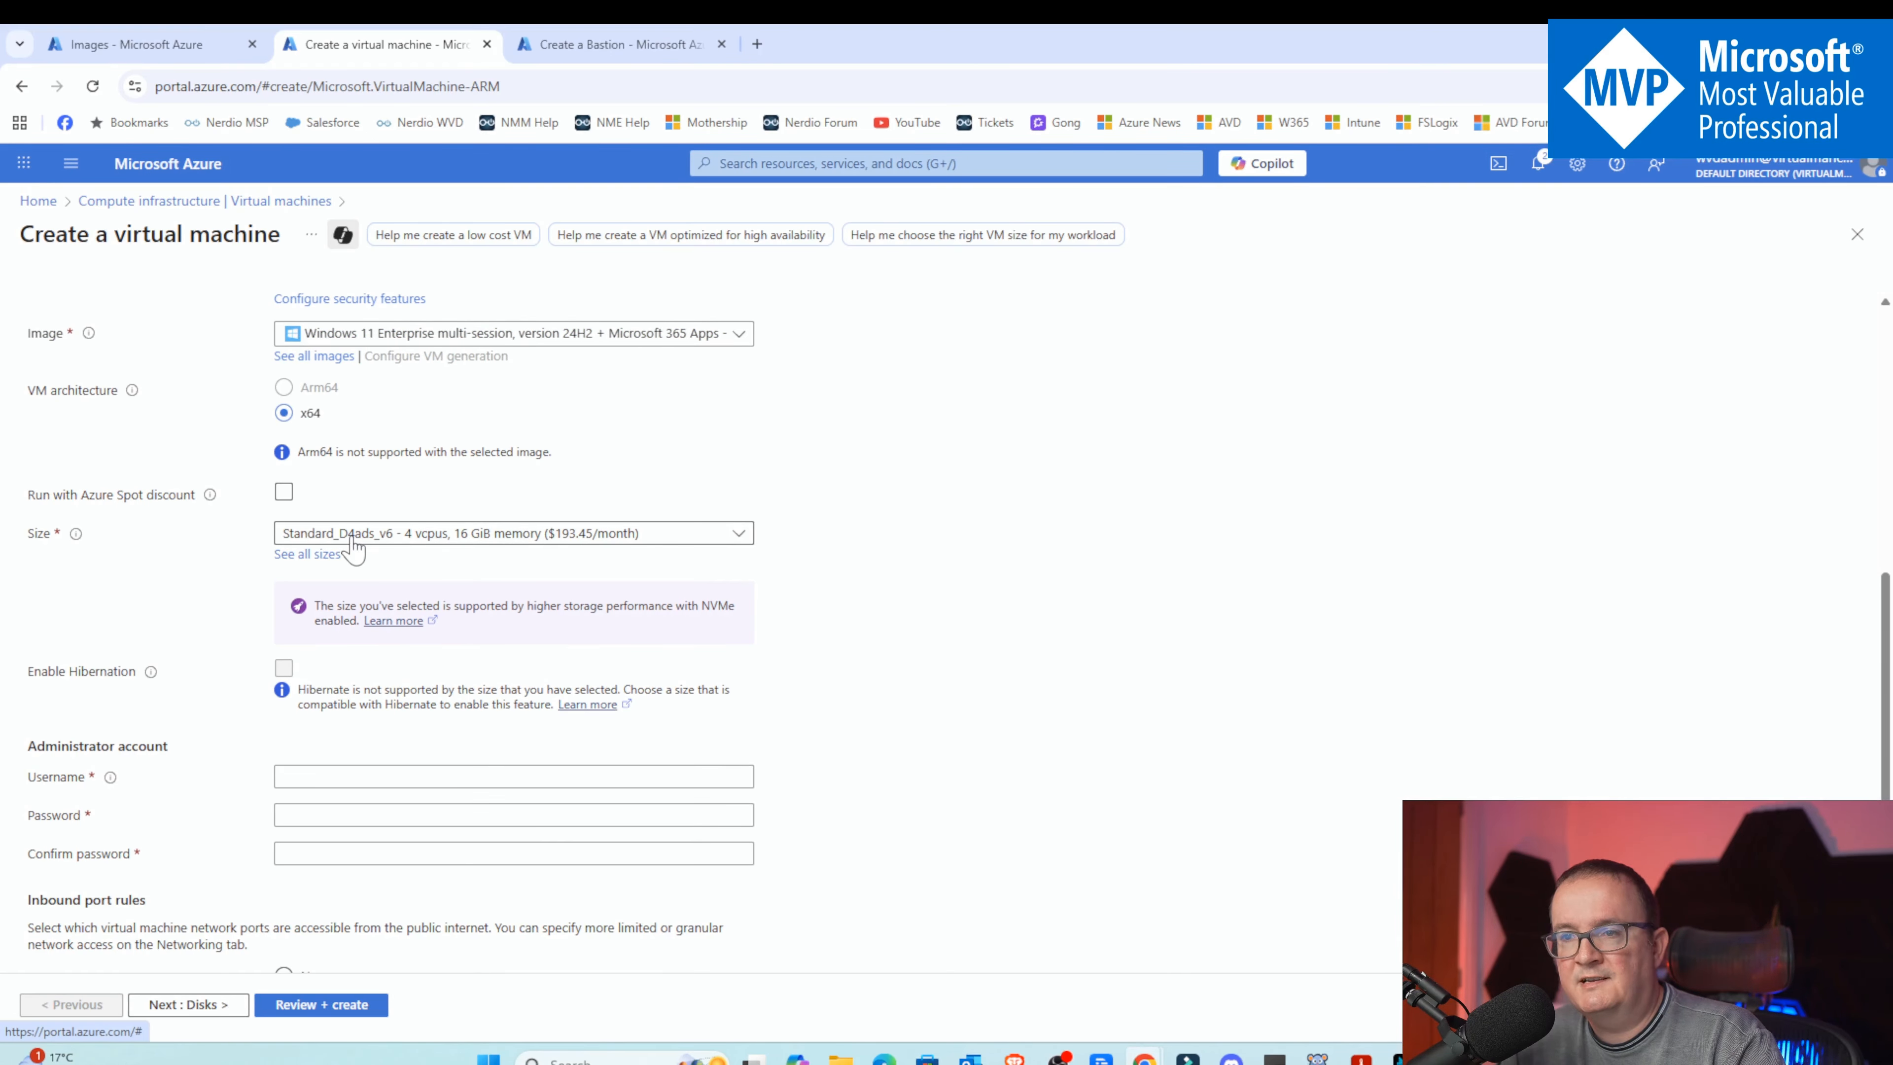
scroll(298, 515, "down", 1)
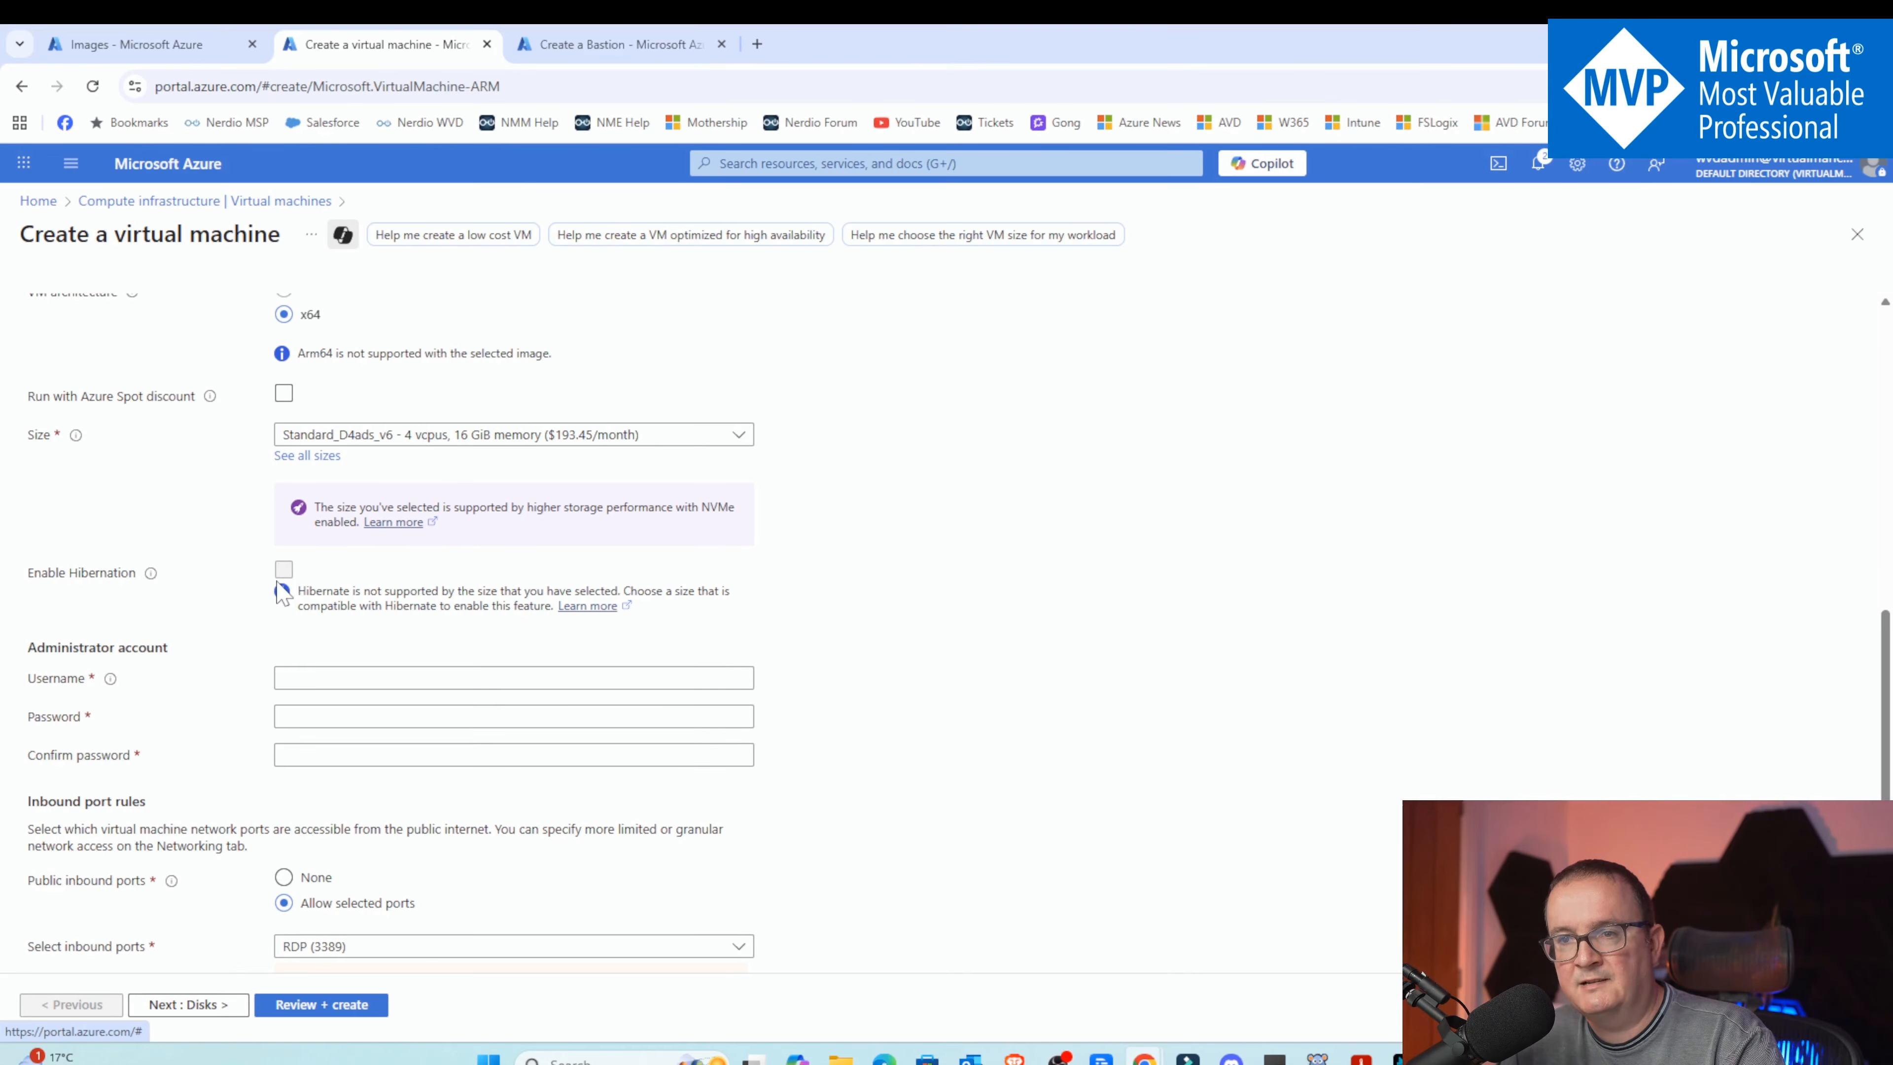
scroll(280, 596, "down", 2)
left_click(293, 481)
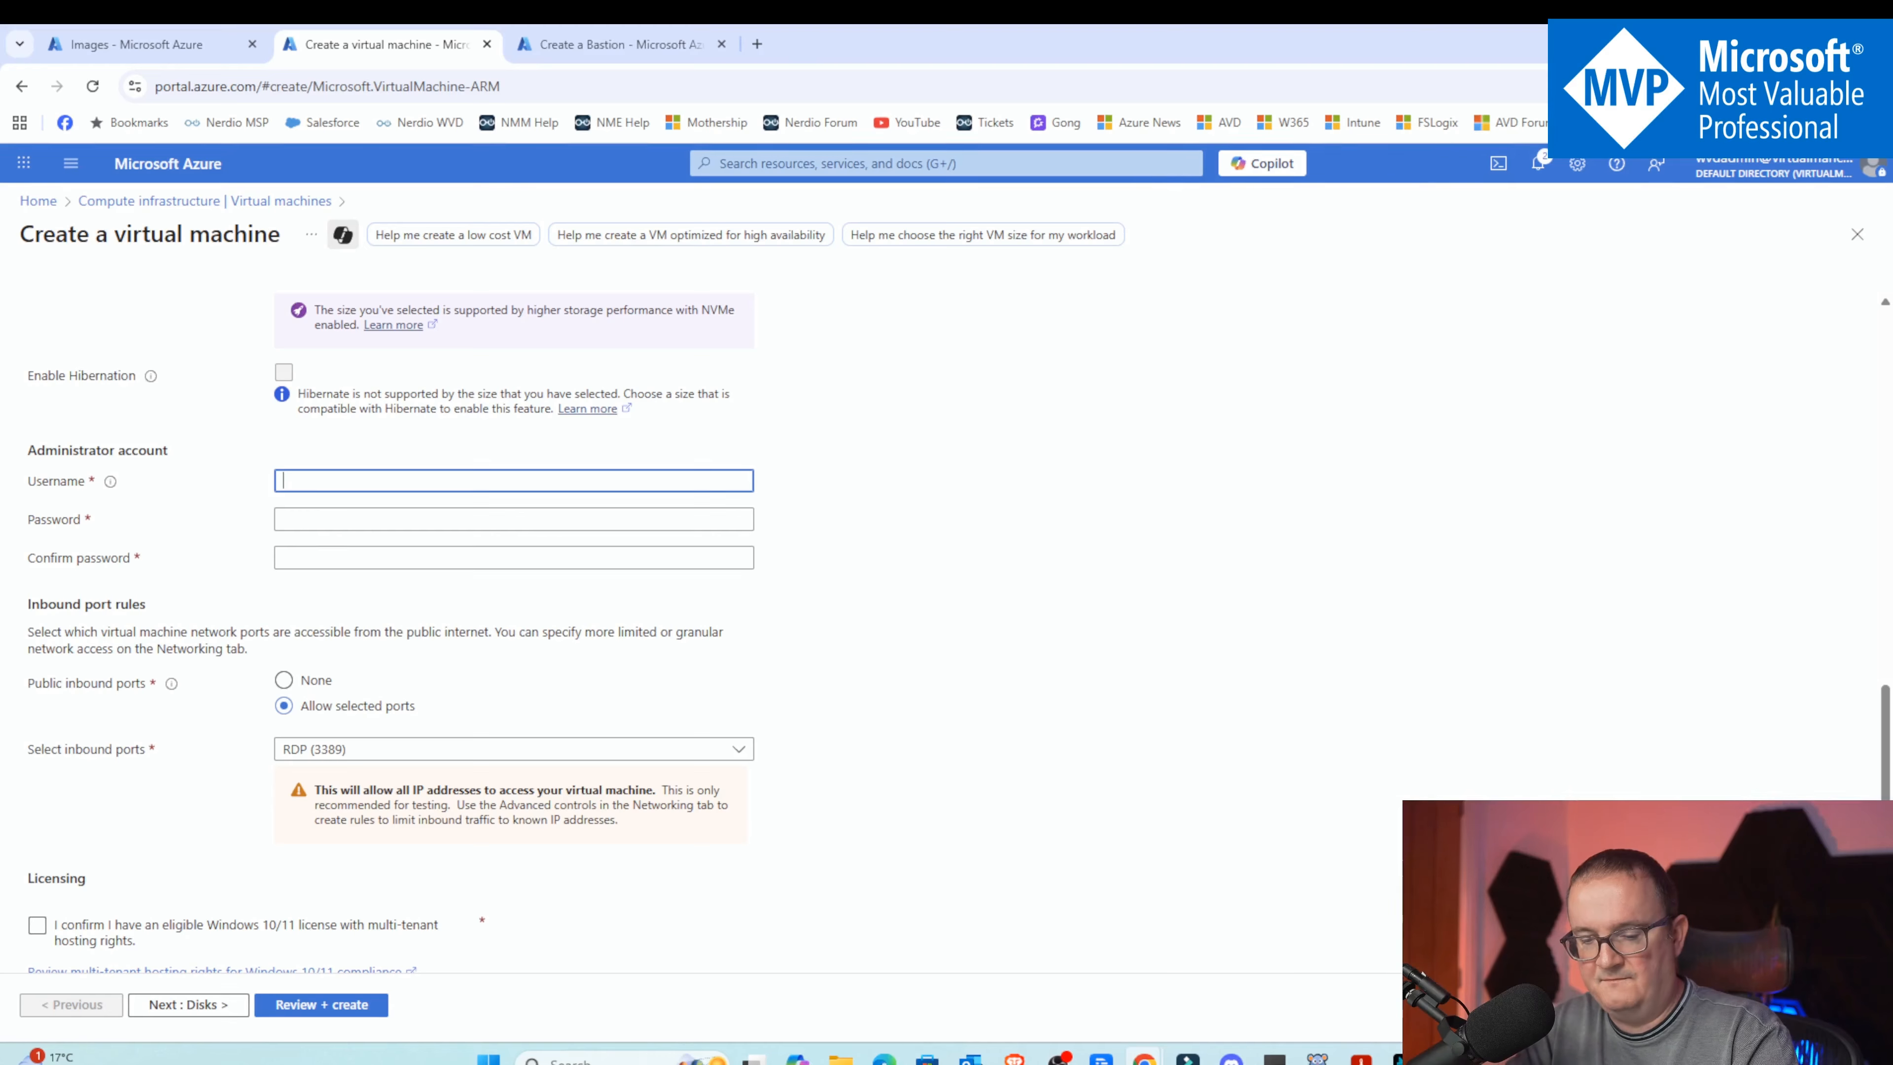
type("vmadmin")
key("Tab")
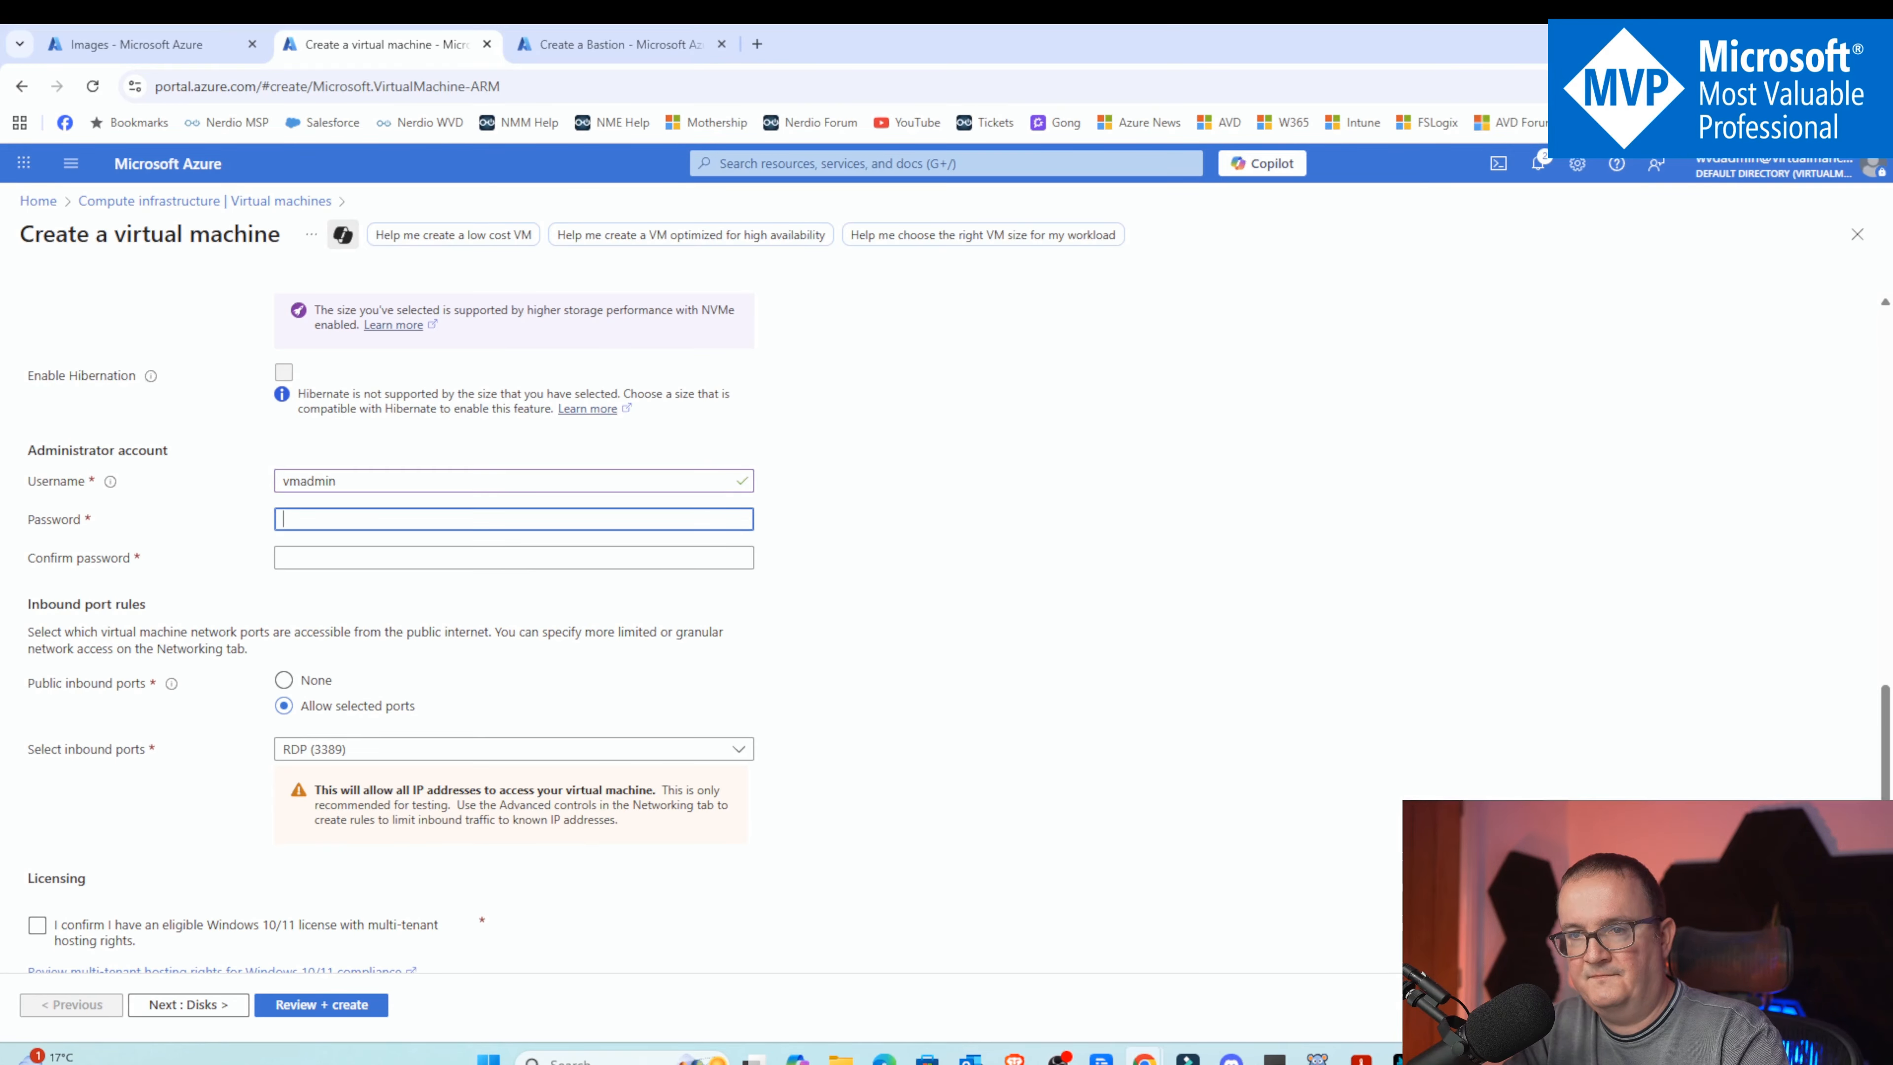
key("Caps_Lock")
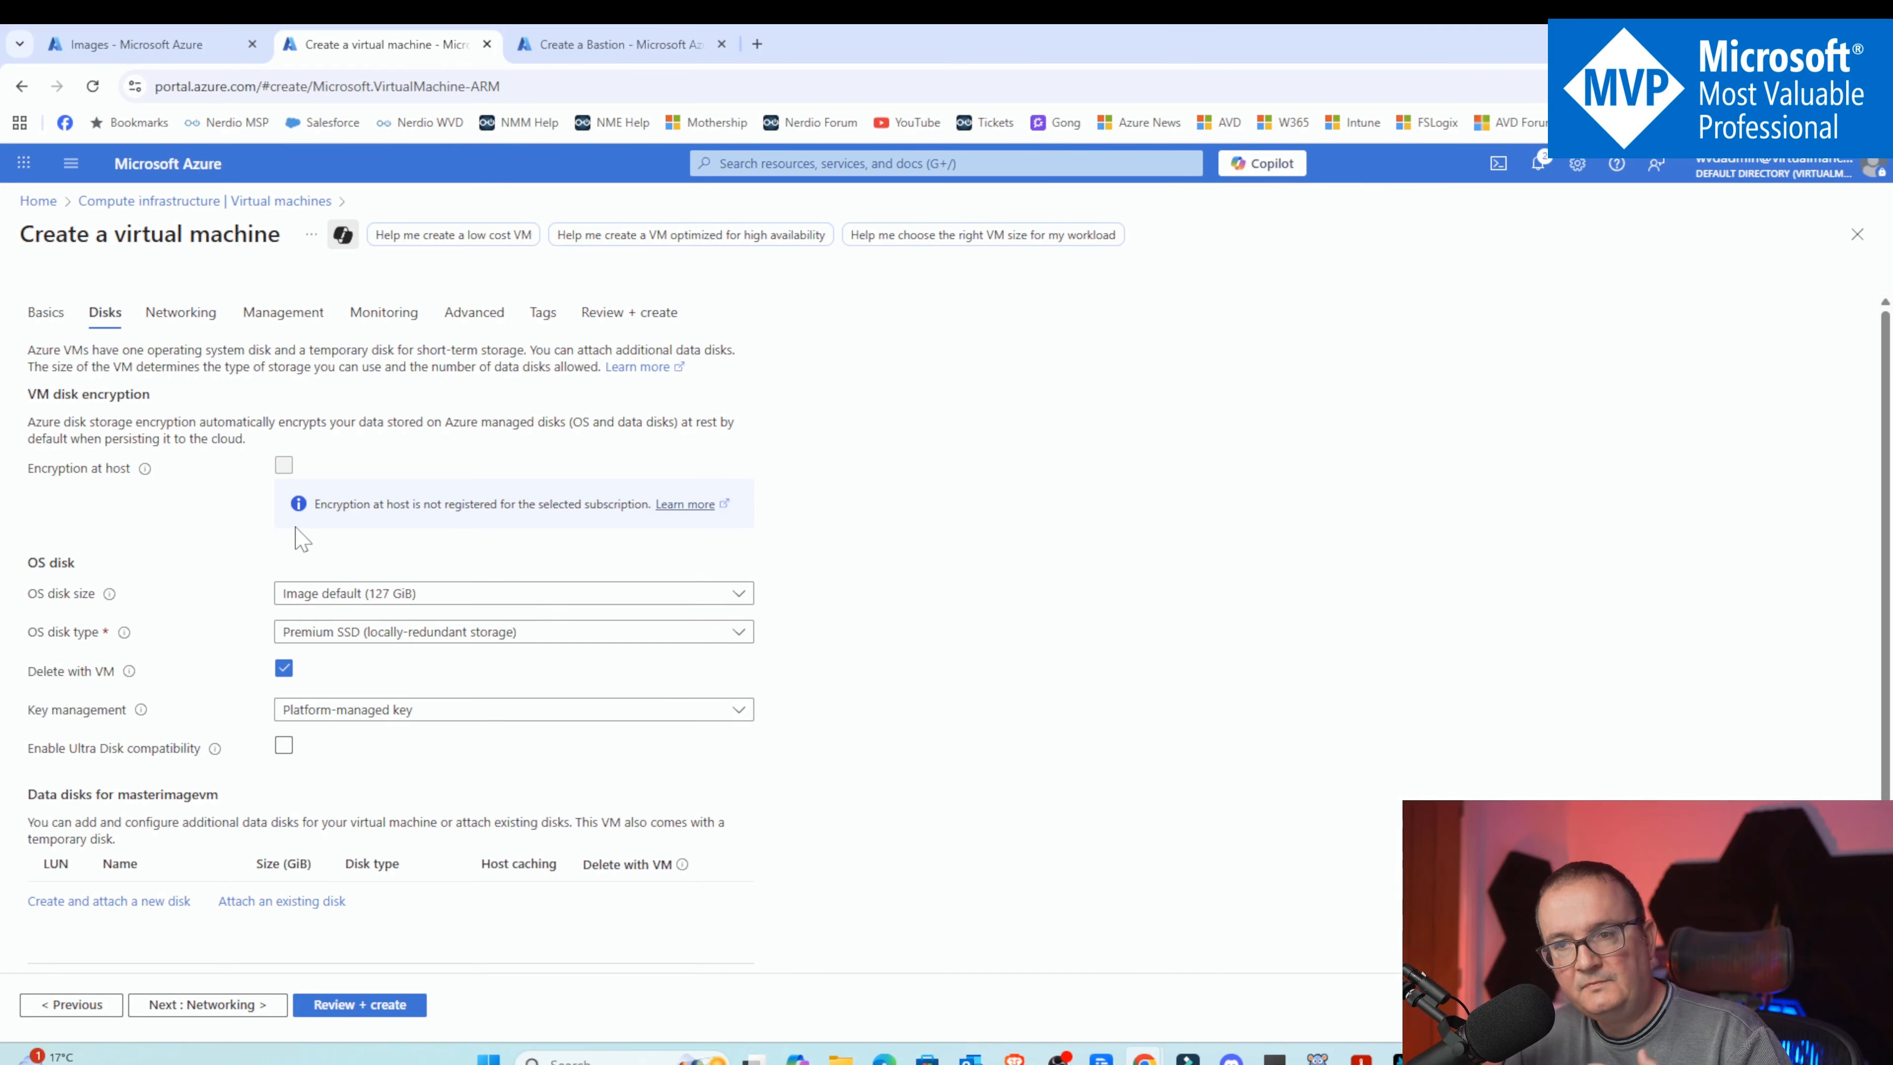
Change the OS disk type to Standard SSD (locally-redundant storage)
left_click(407, 635)
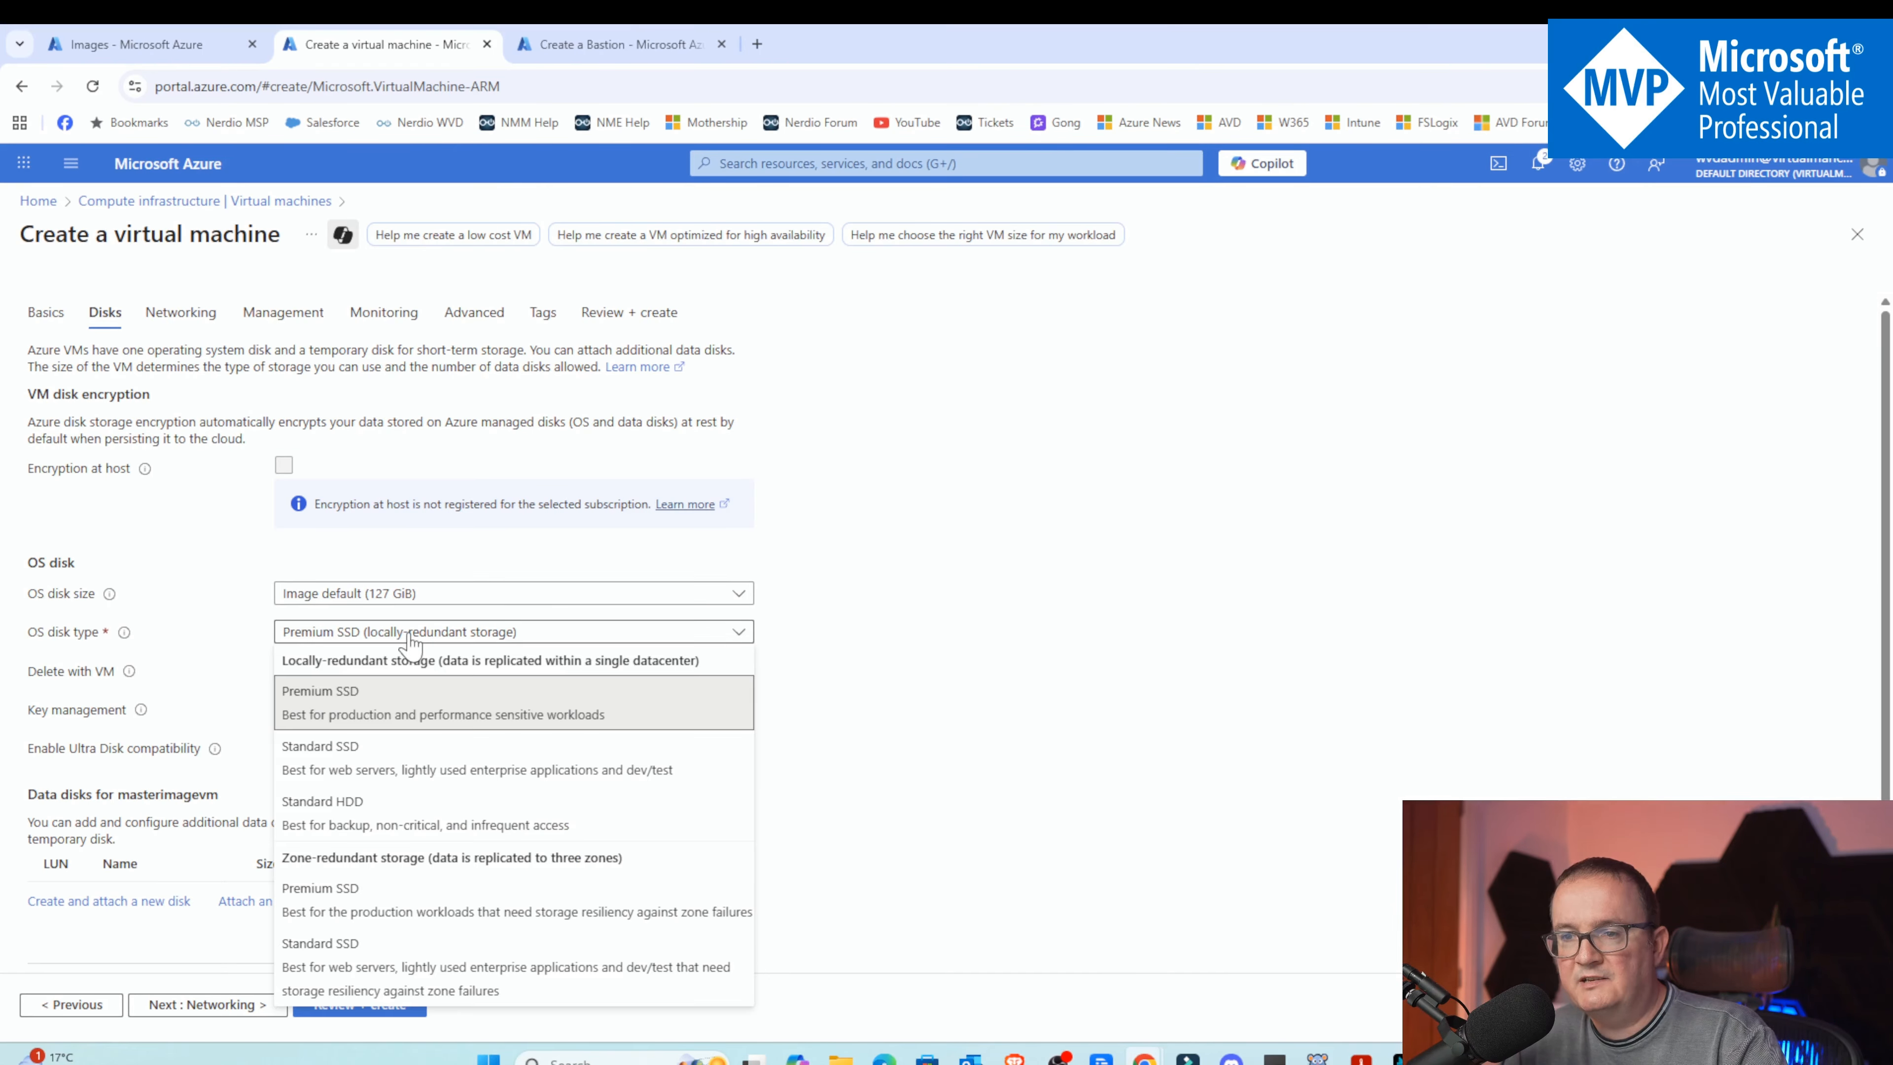
left_click(353, 764)
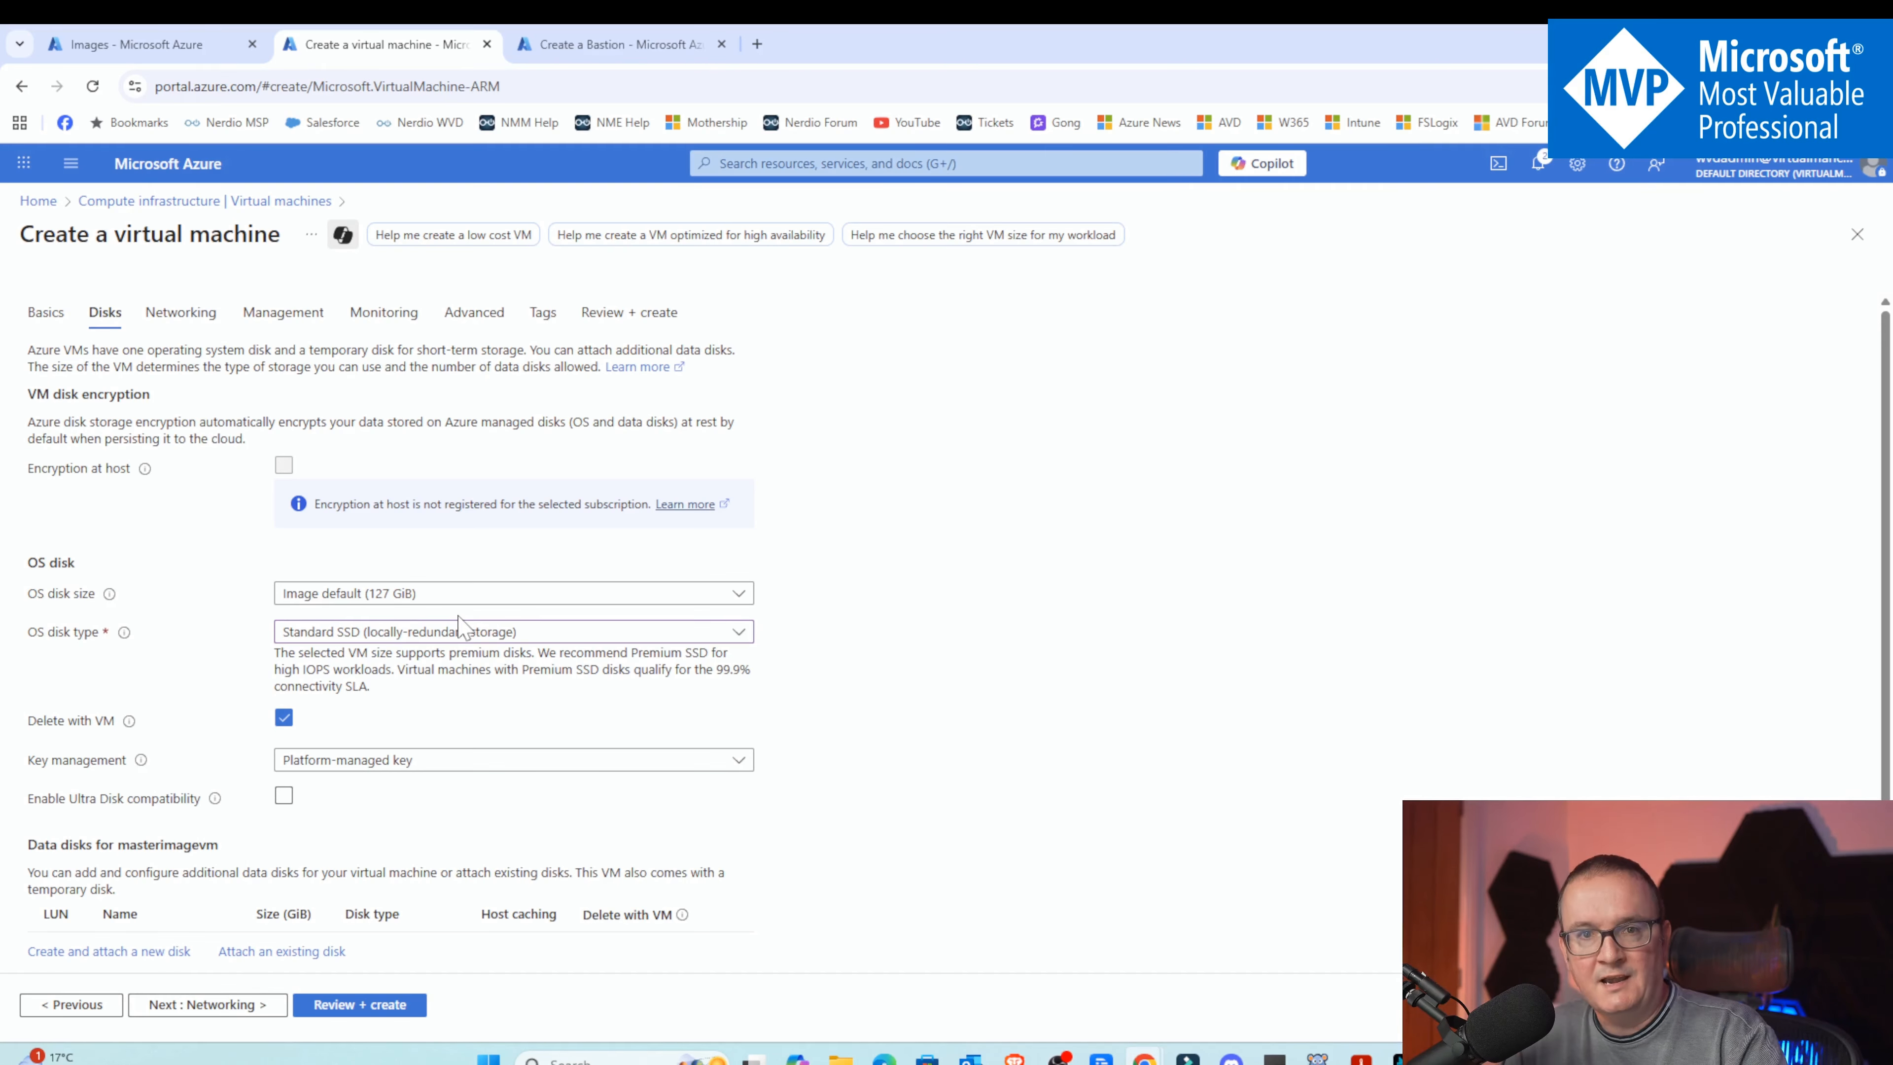
scroll(421, 482, "down", 1)
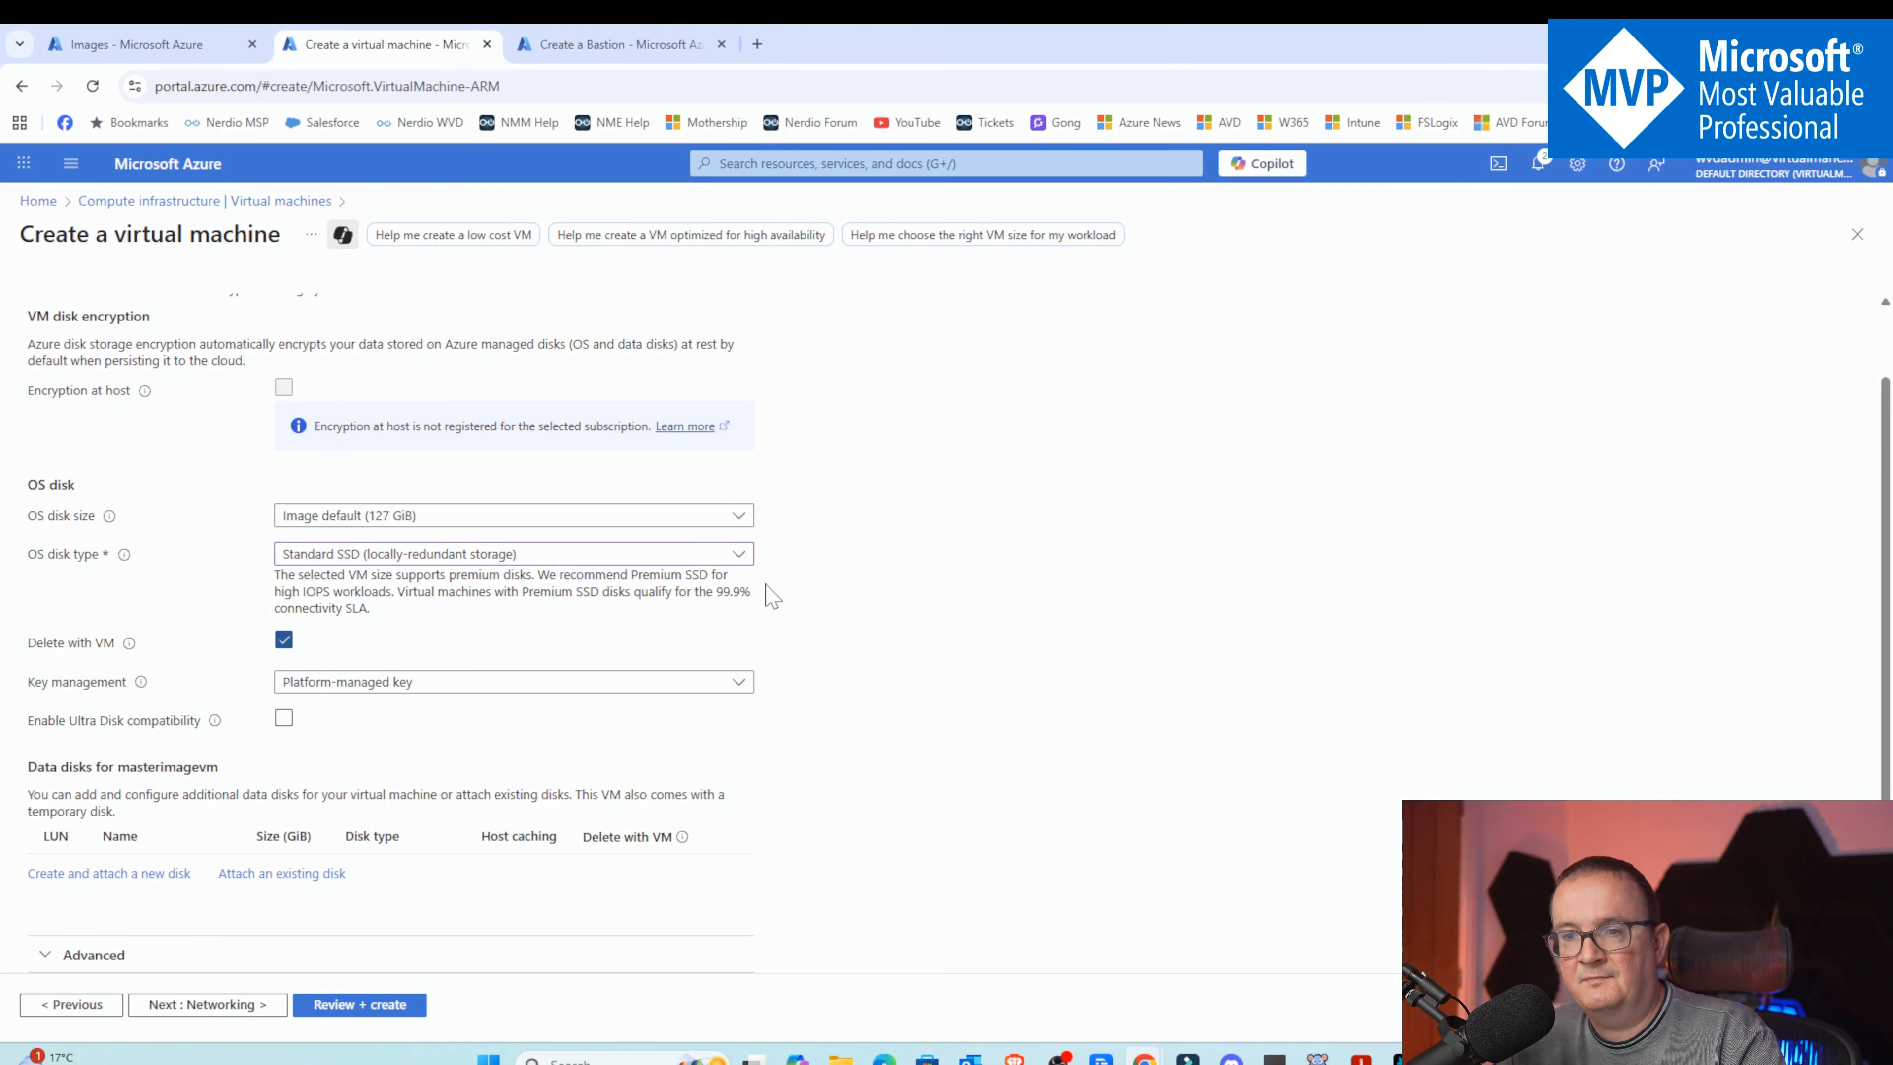
Place the VM on the existing VNET (Nerdio) virtual network with its default subnet
left_click(207, 1004)
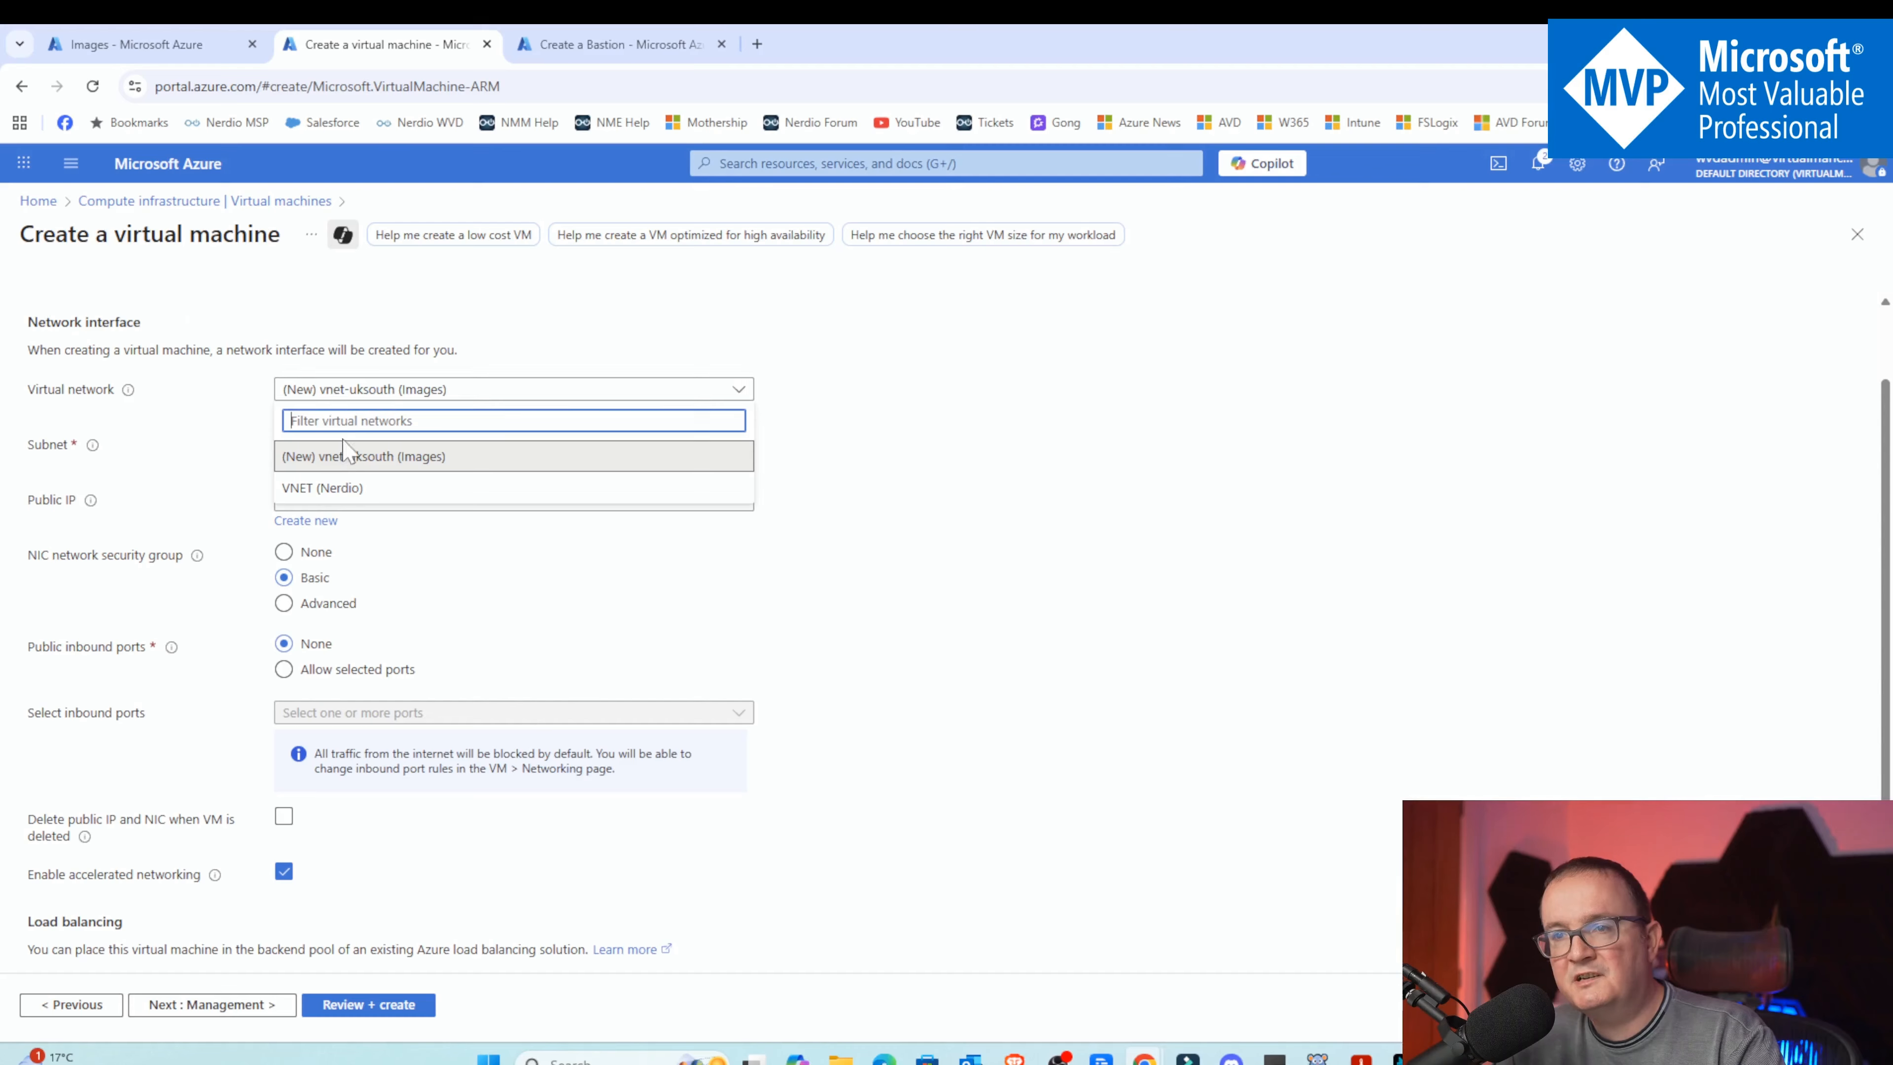
left_click(338, 488)
left_click(358, 445)
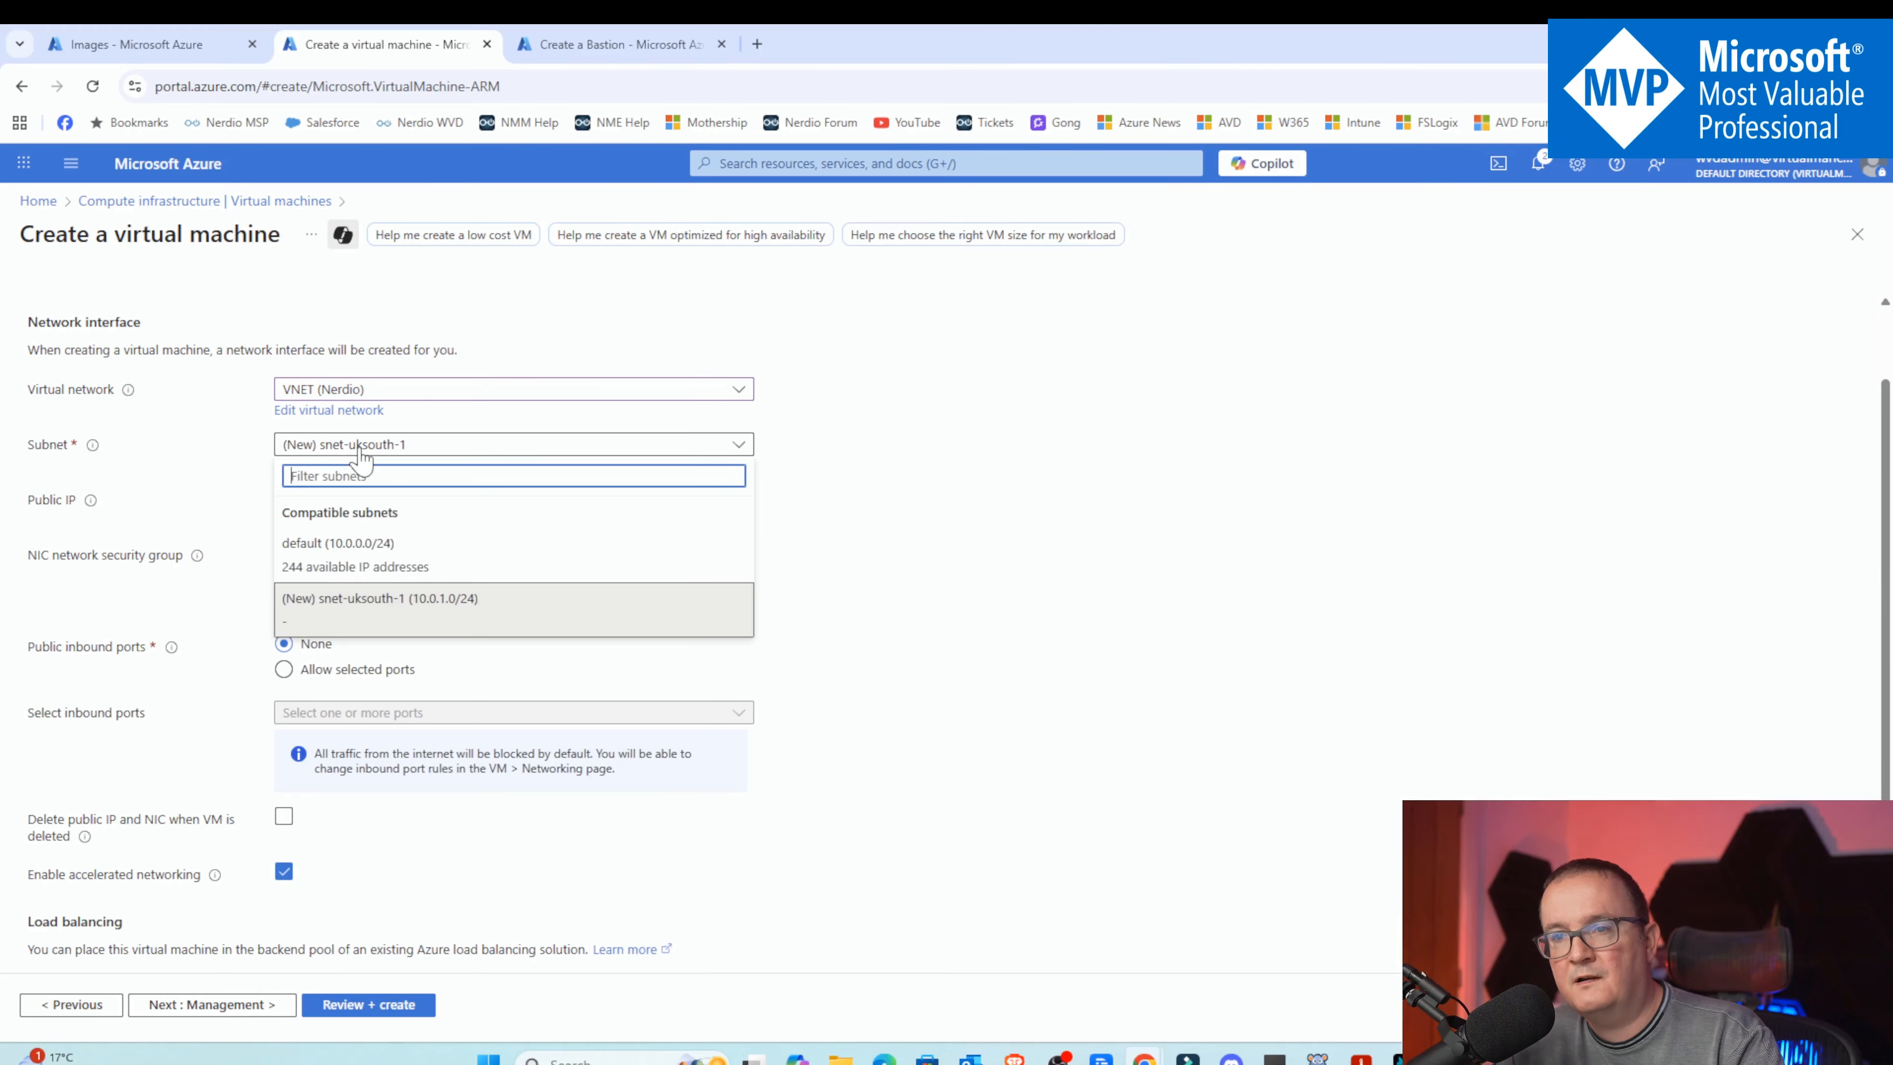
left_click(306, 542)
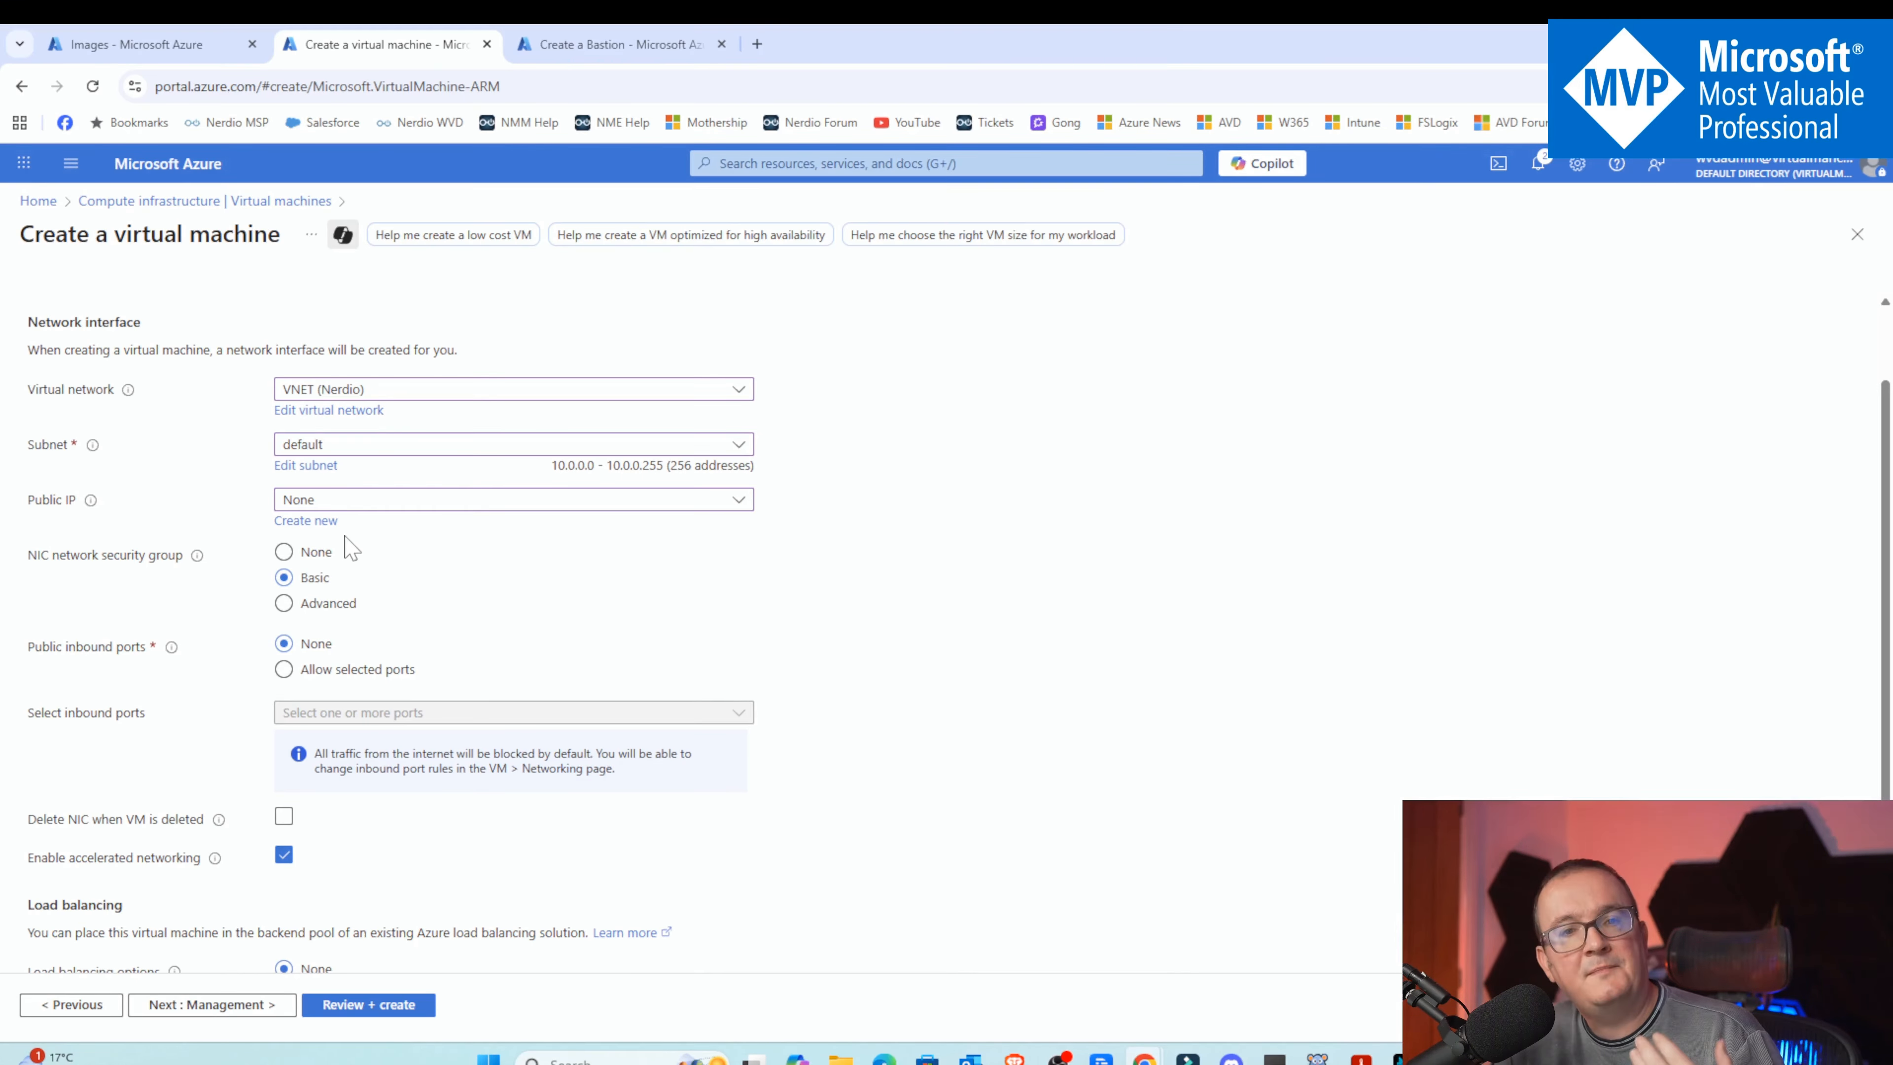
Enable deleting the network interface when the VM is deleted
scroll(352, 549, "down", 1)
scroll(377, 522, "down", 1)
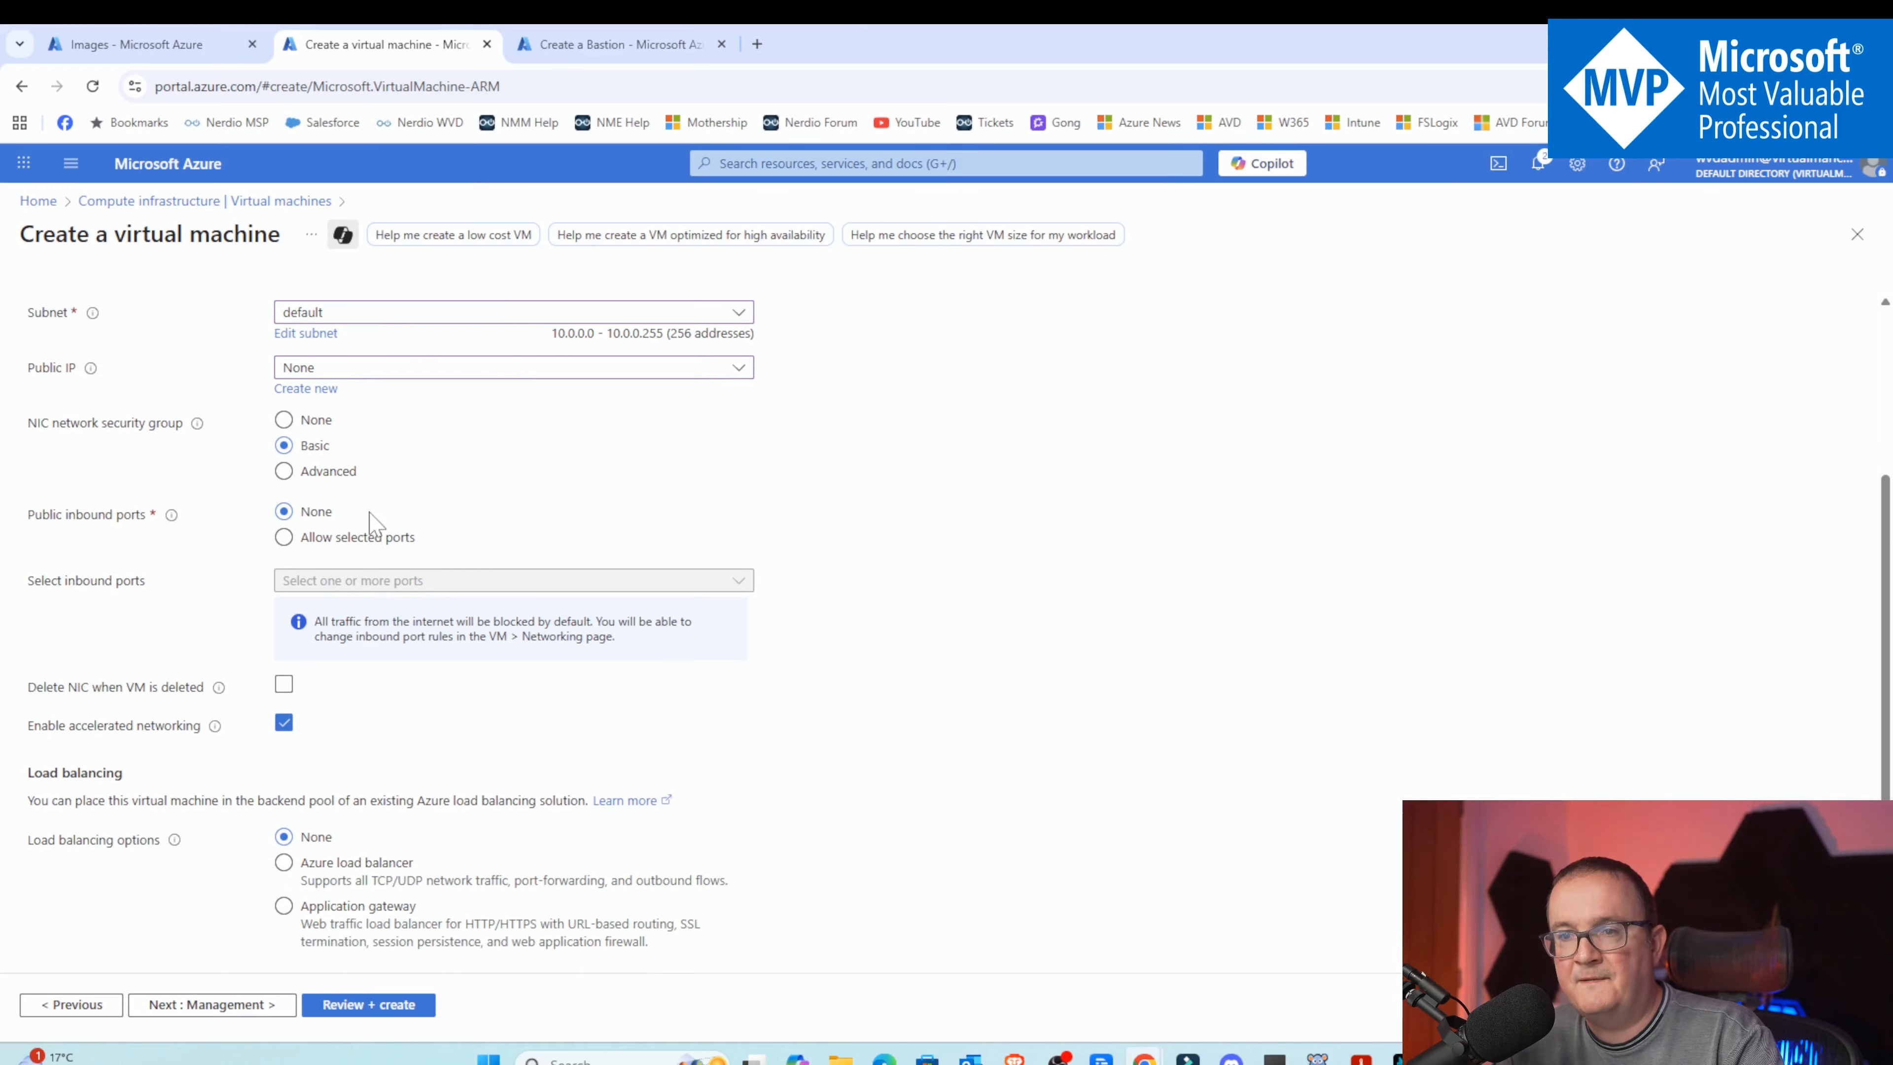
left_click(284, 684)
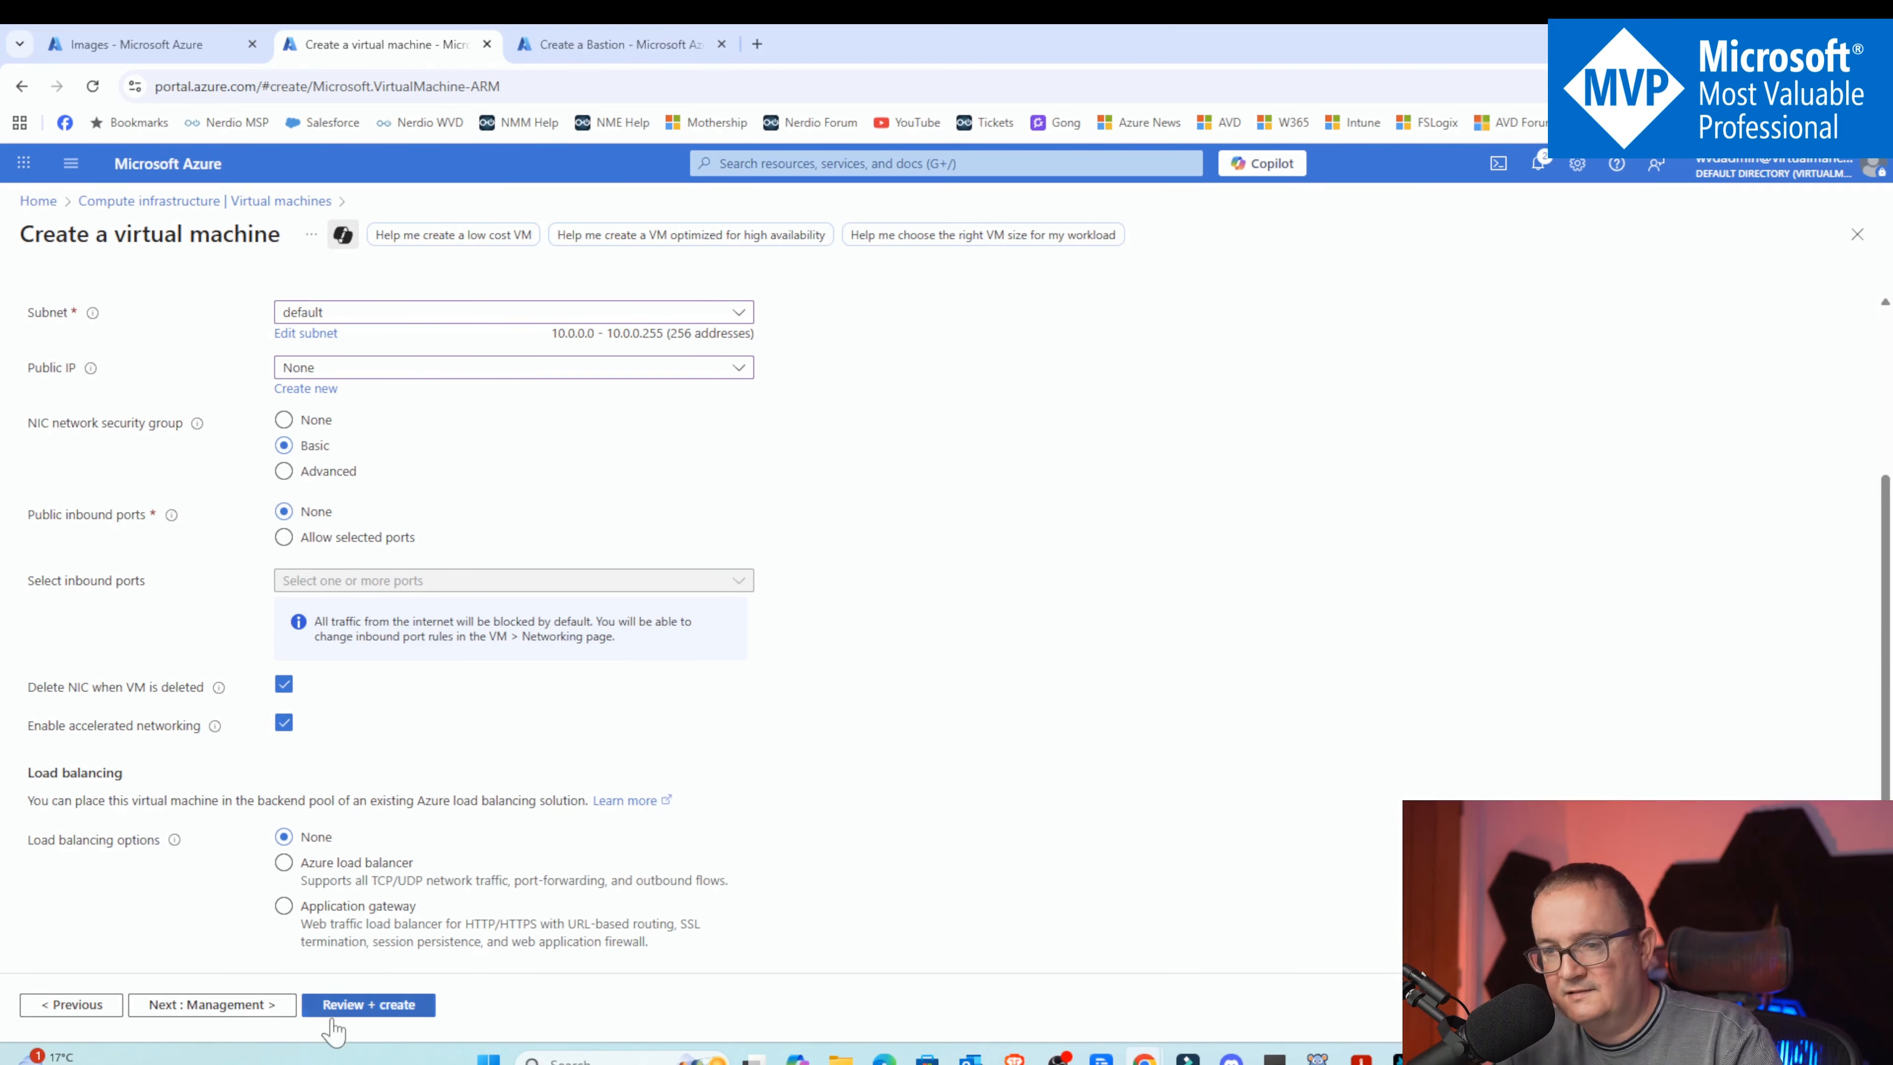
Leave the management options at their defaults and set boot diagnostics to Disable in the monitoring settings
left_click(231, 1007)
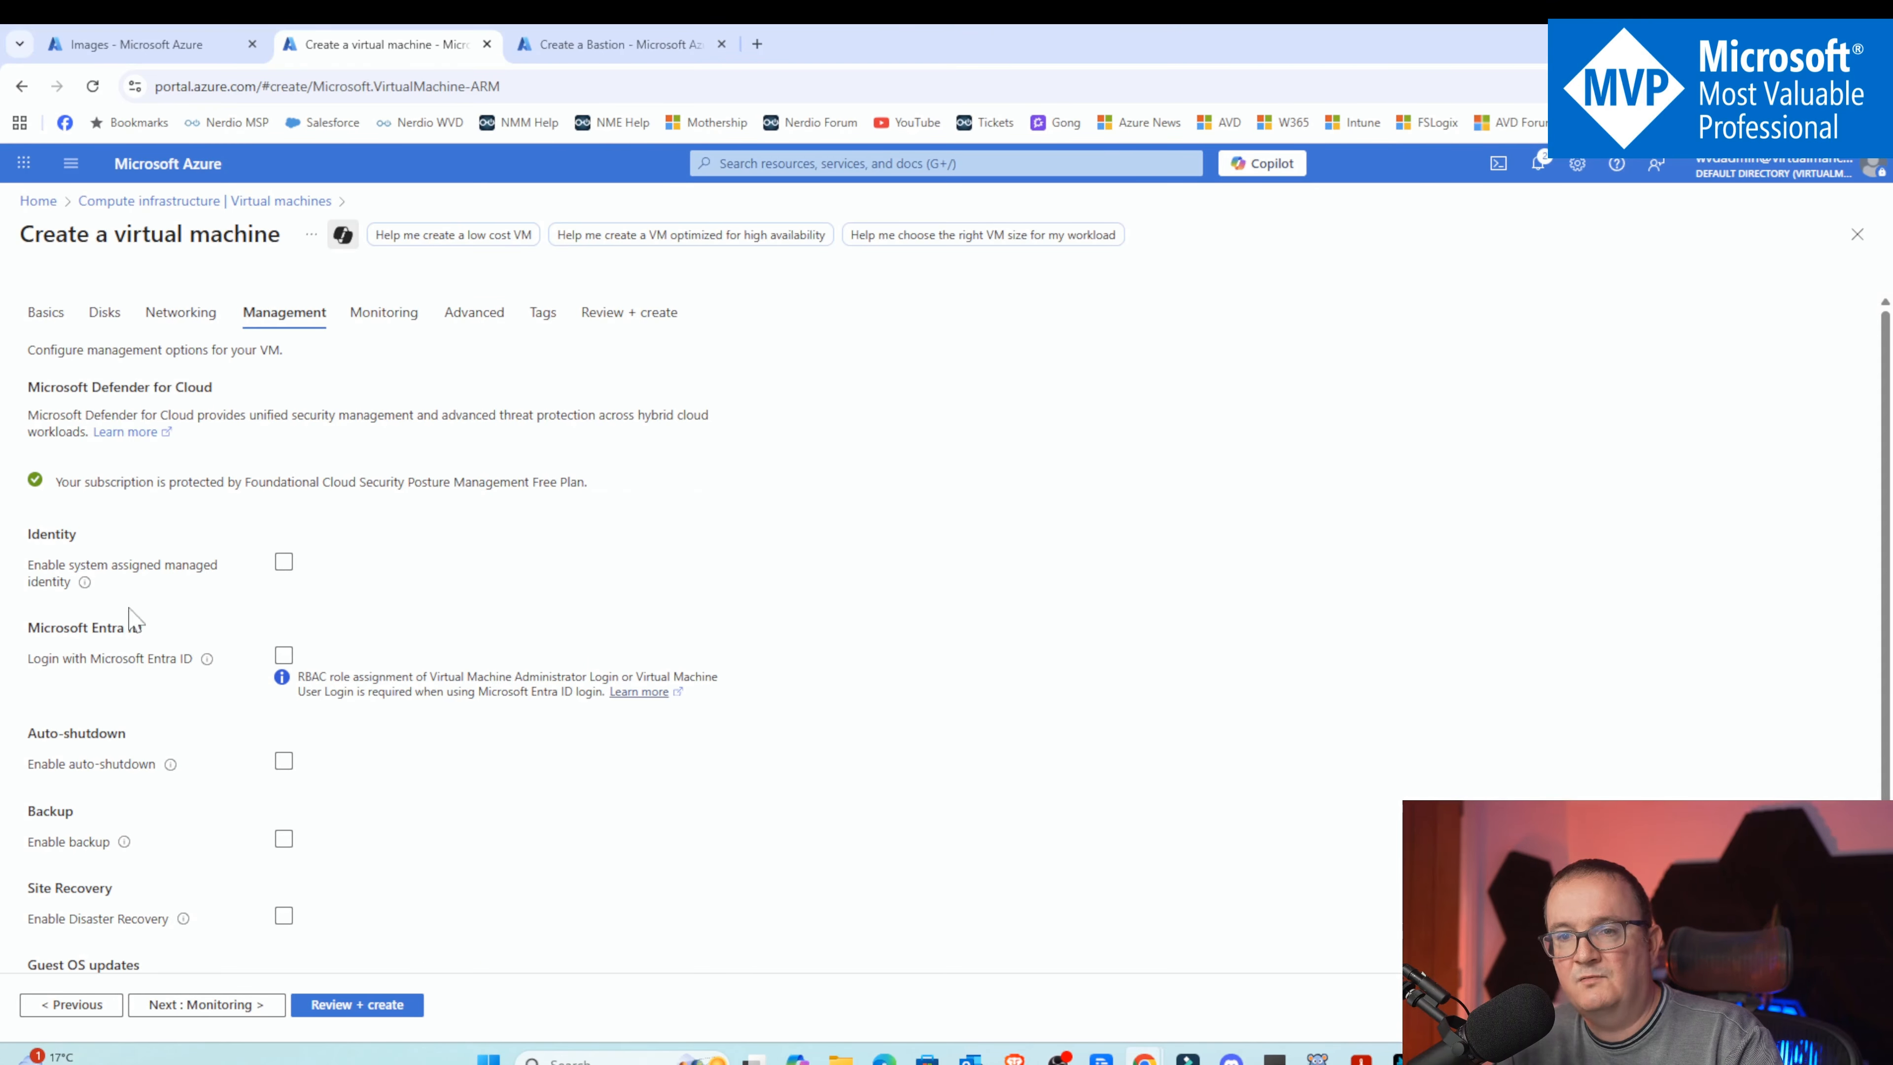
scroll(313, 775, "down", 2)
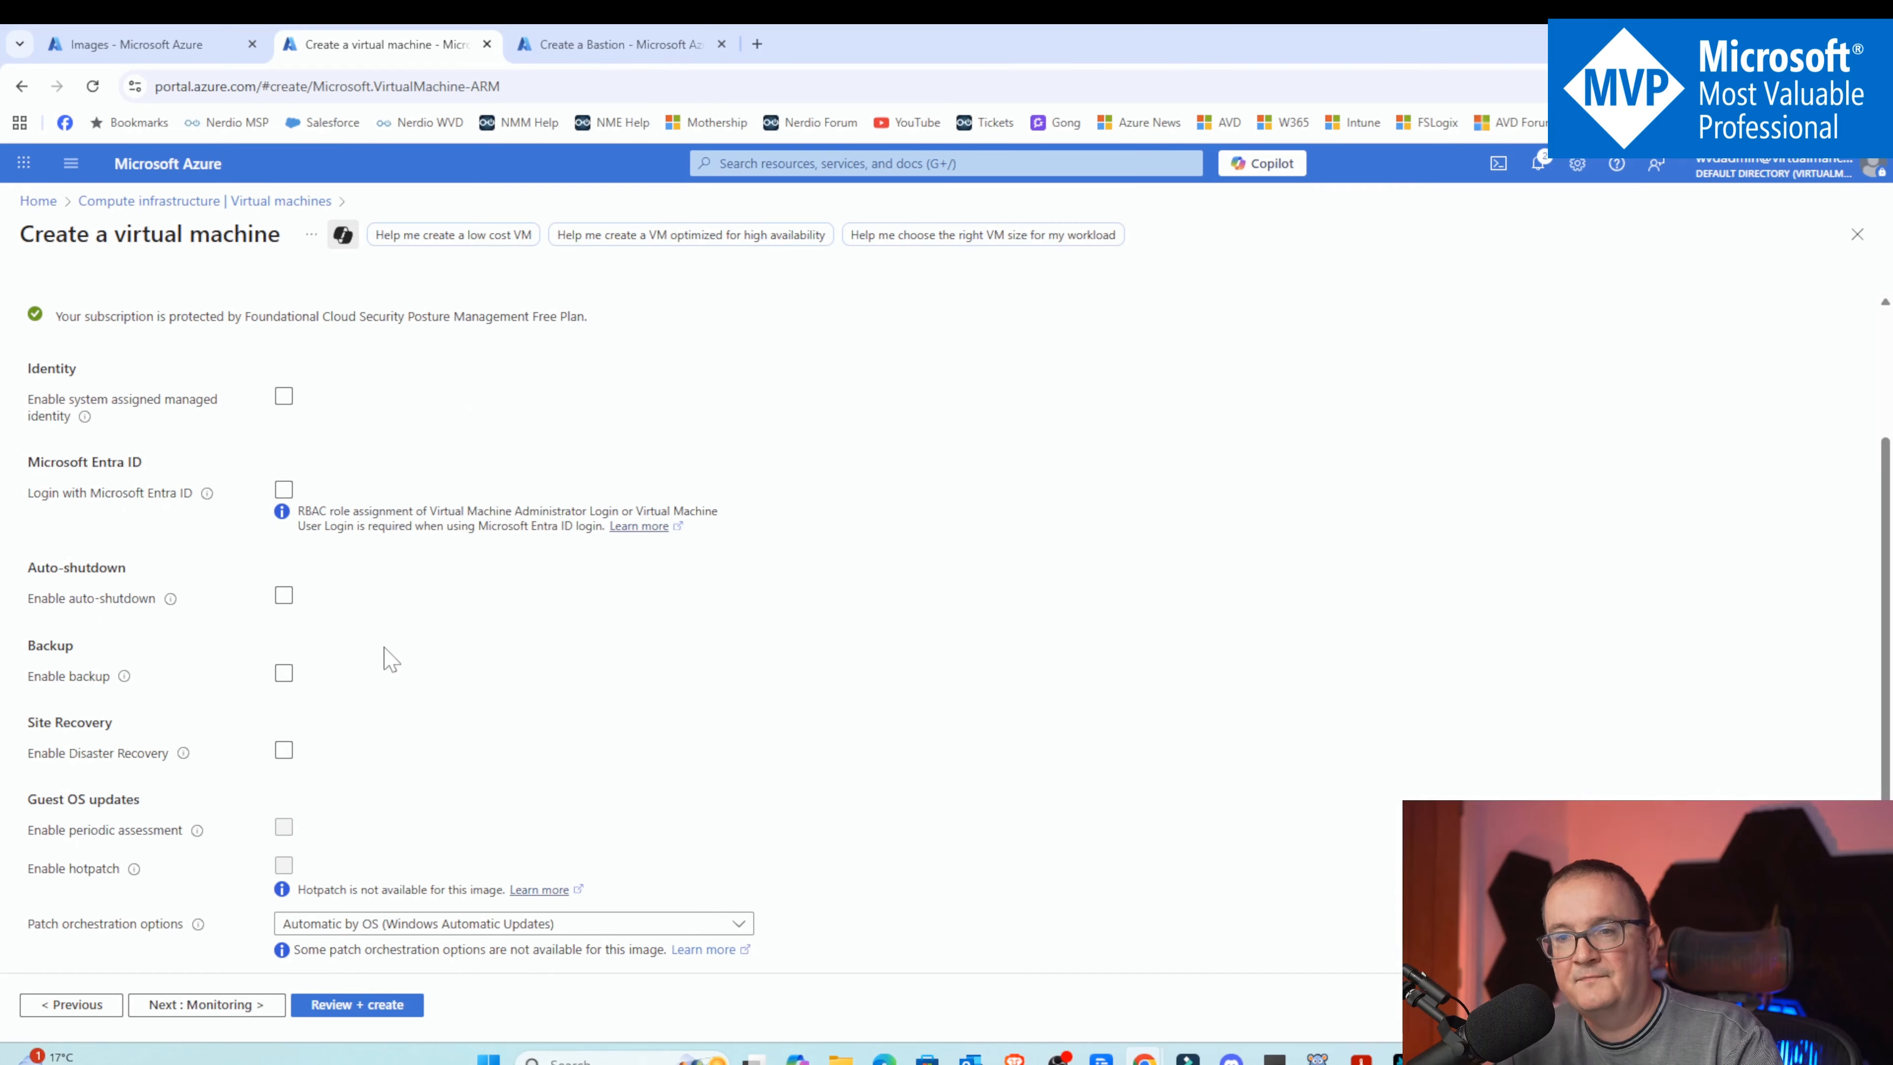
left_click(301, 598)
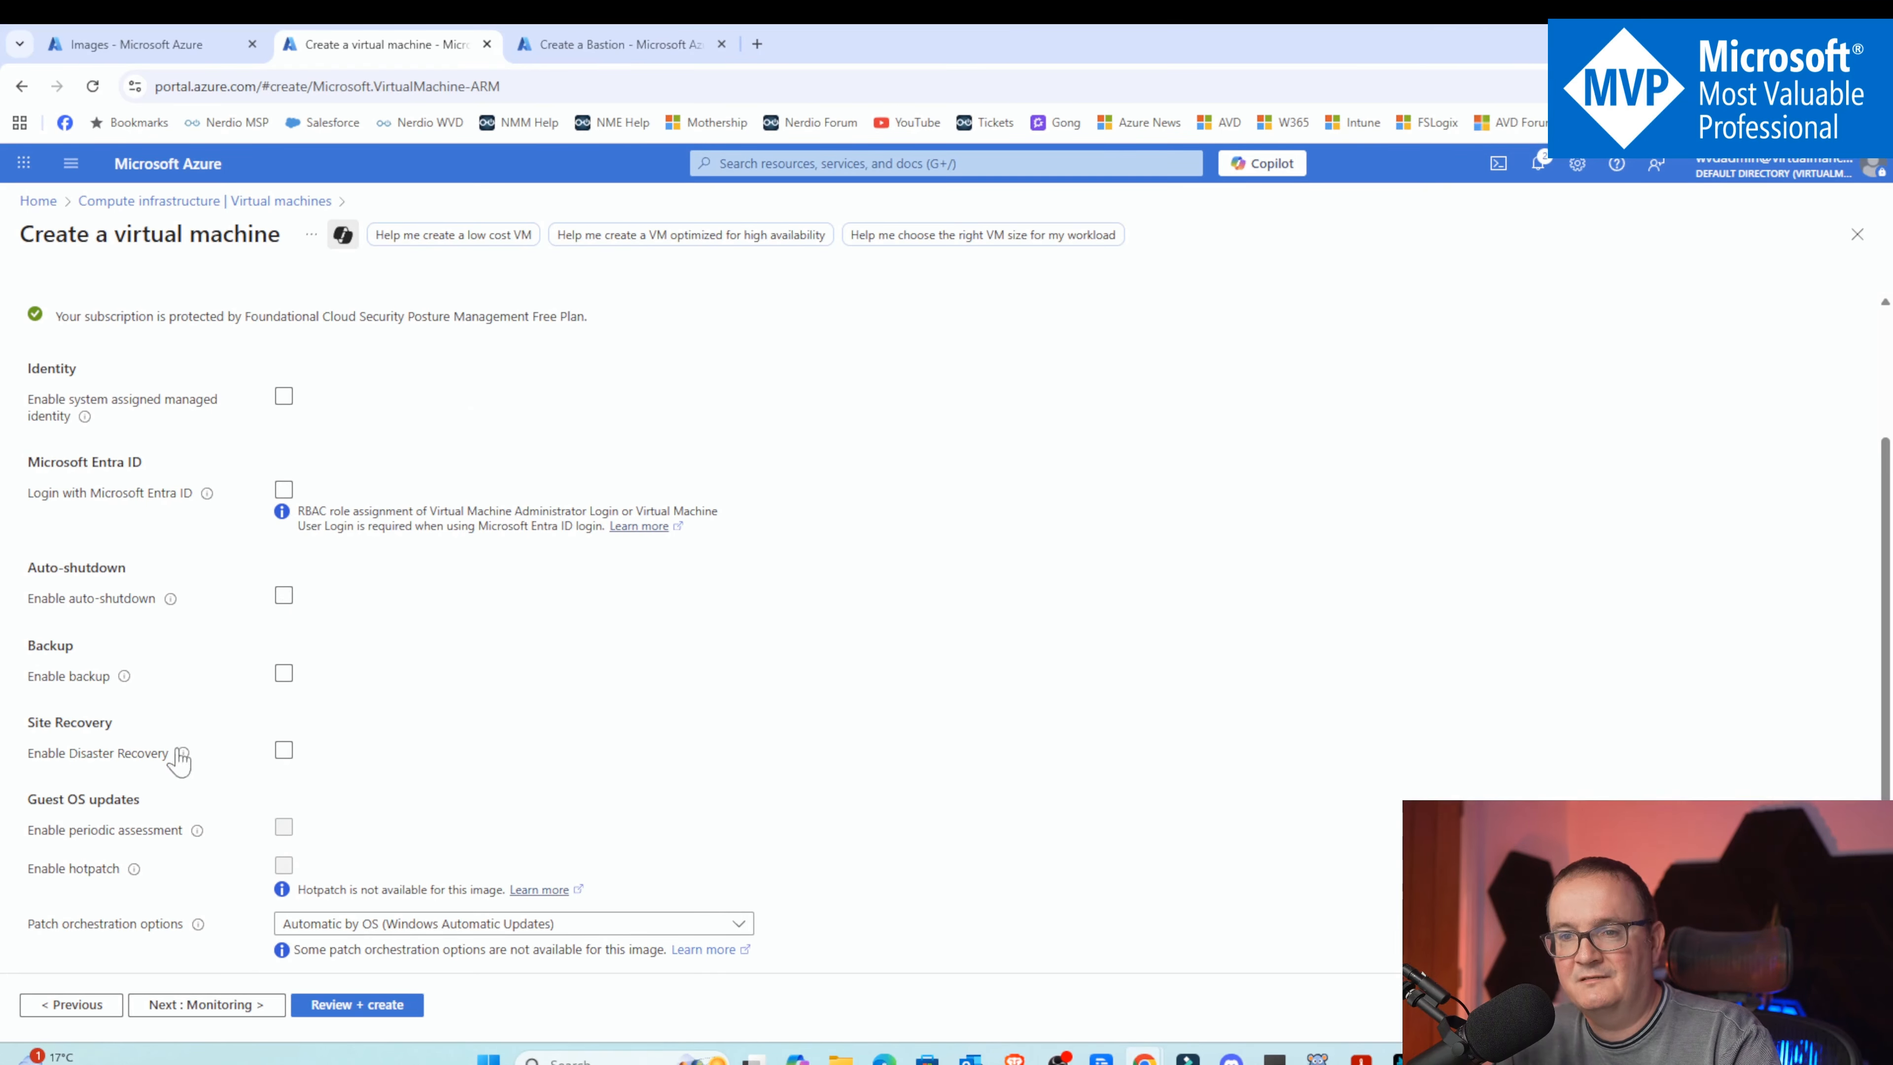
left_click(246, 1006)
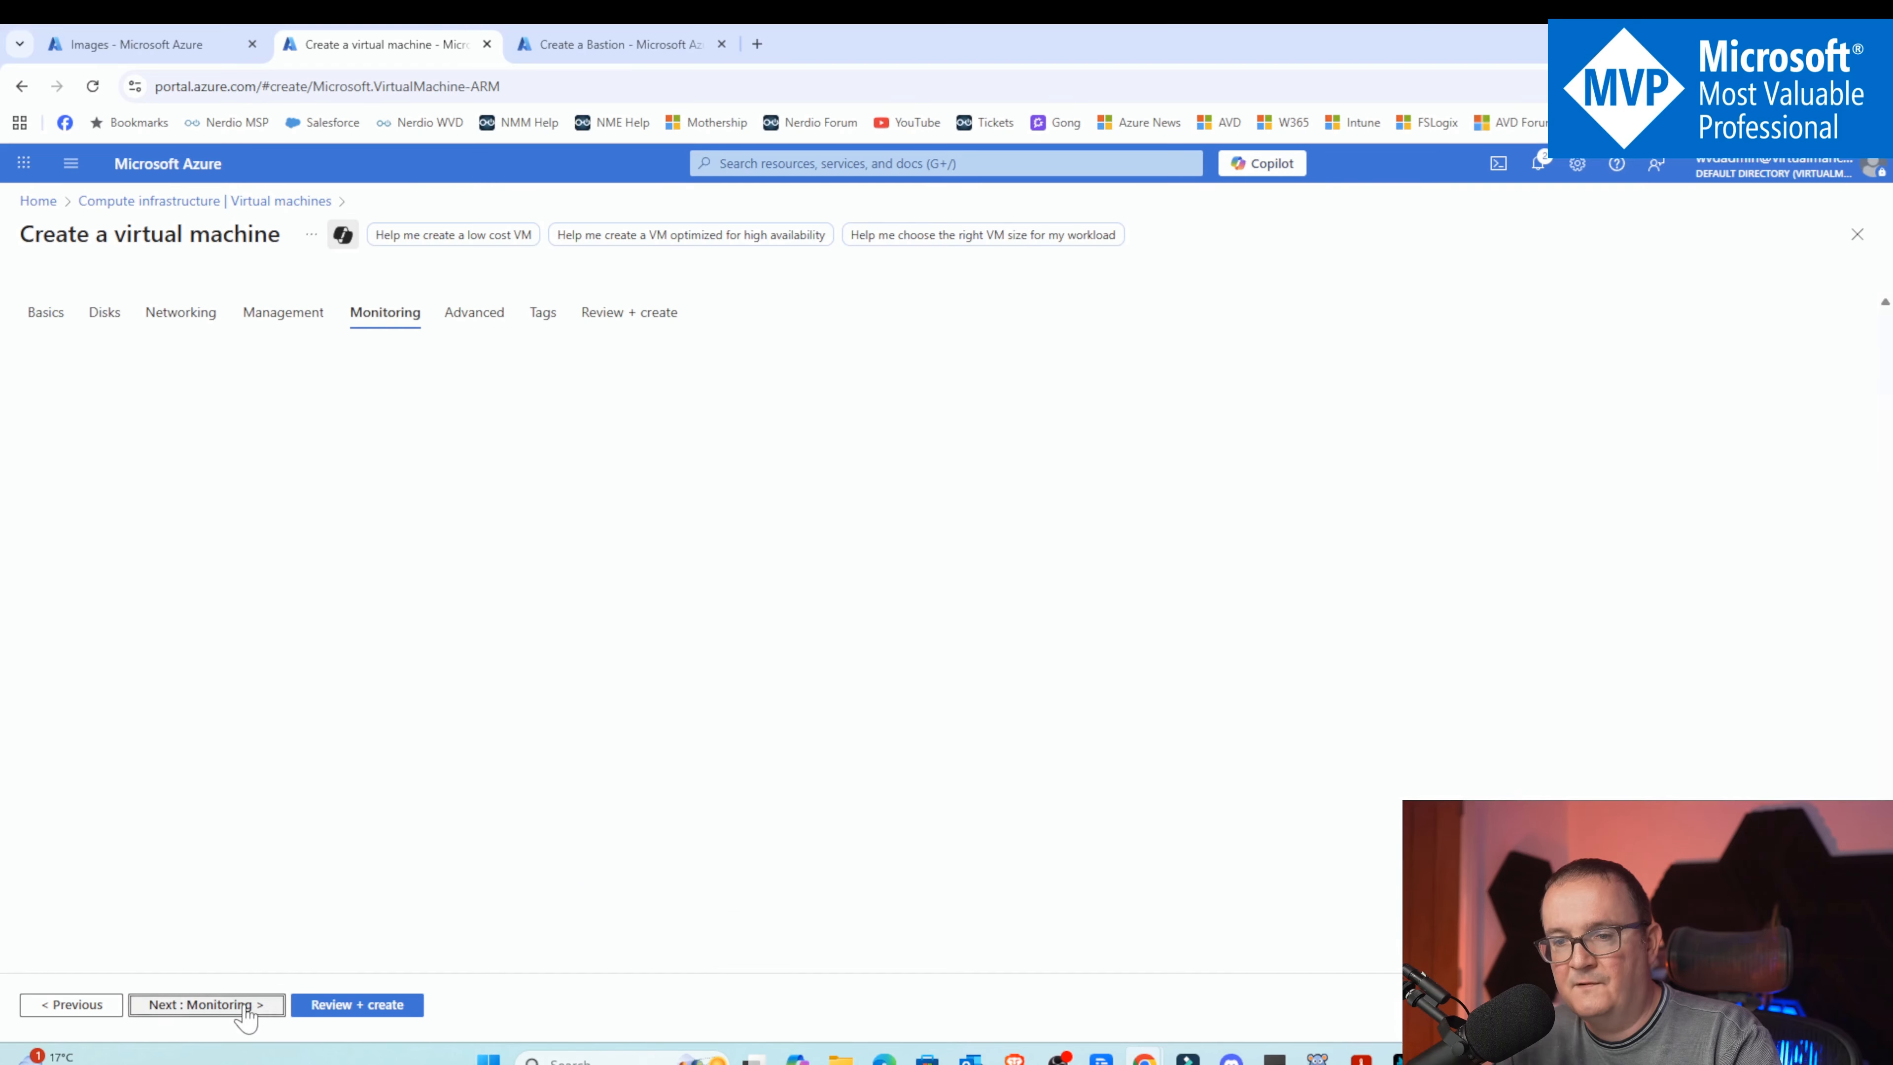
left_click(322, 545)
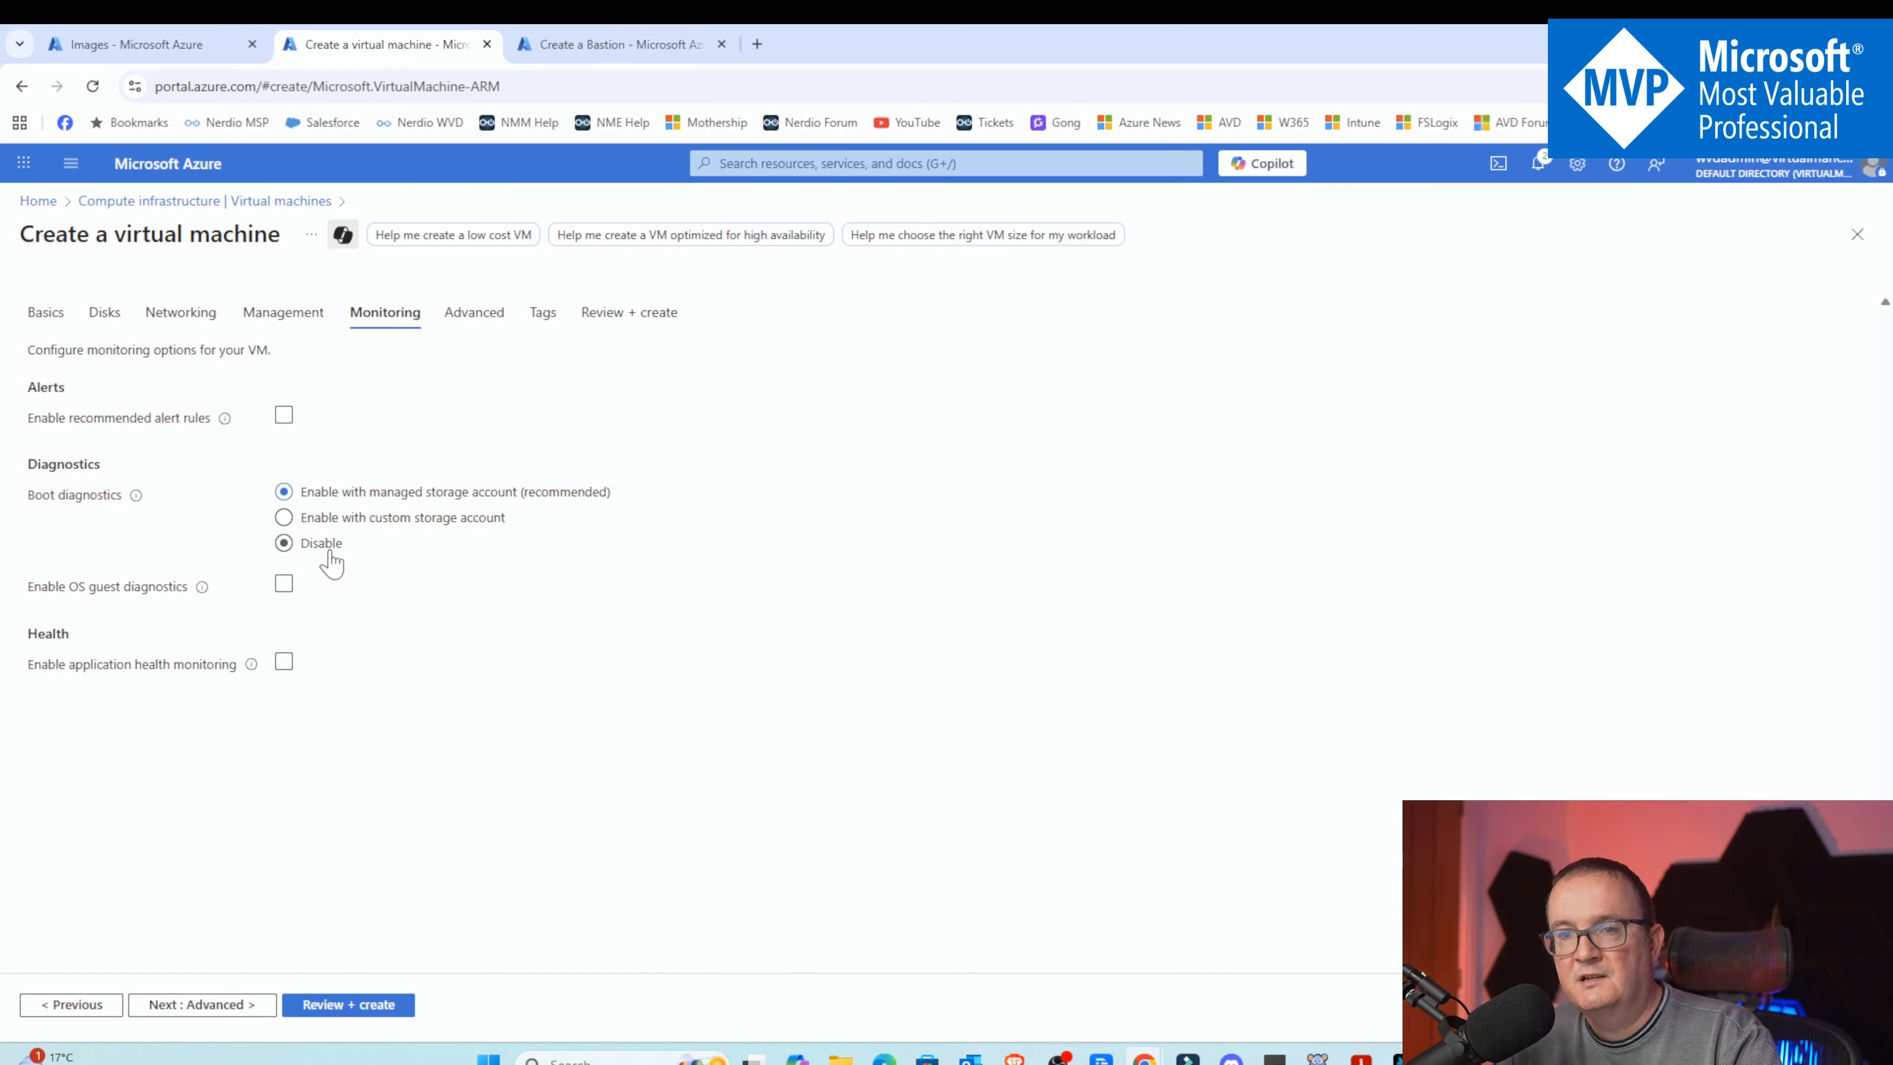
left_click(362, 500)
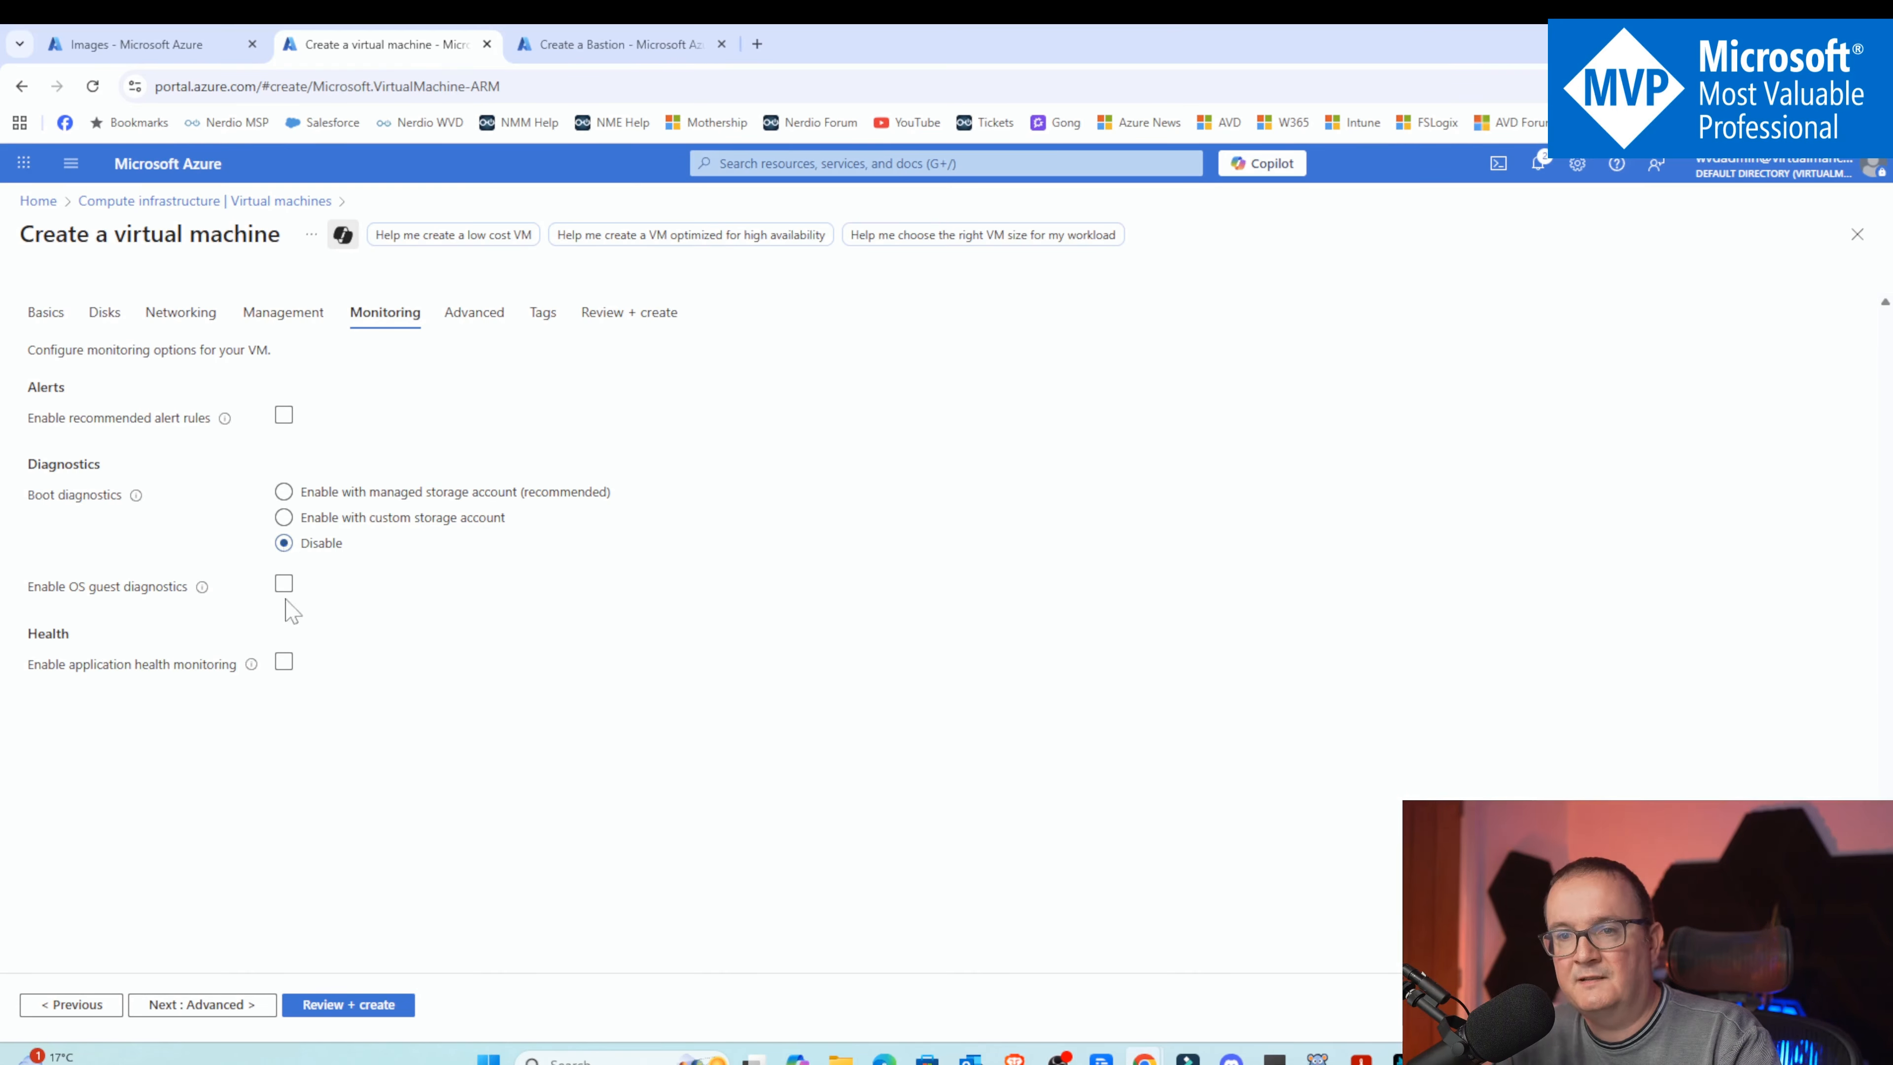
Look through the advanced and tags settings without changes and proceed to review and validation
left_click(253, 1003)
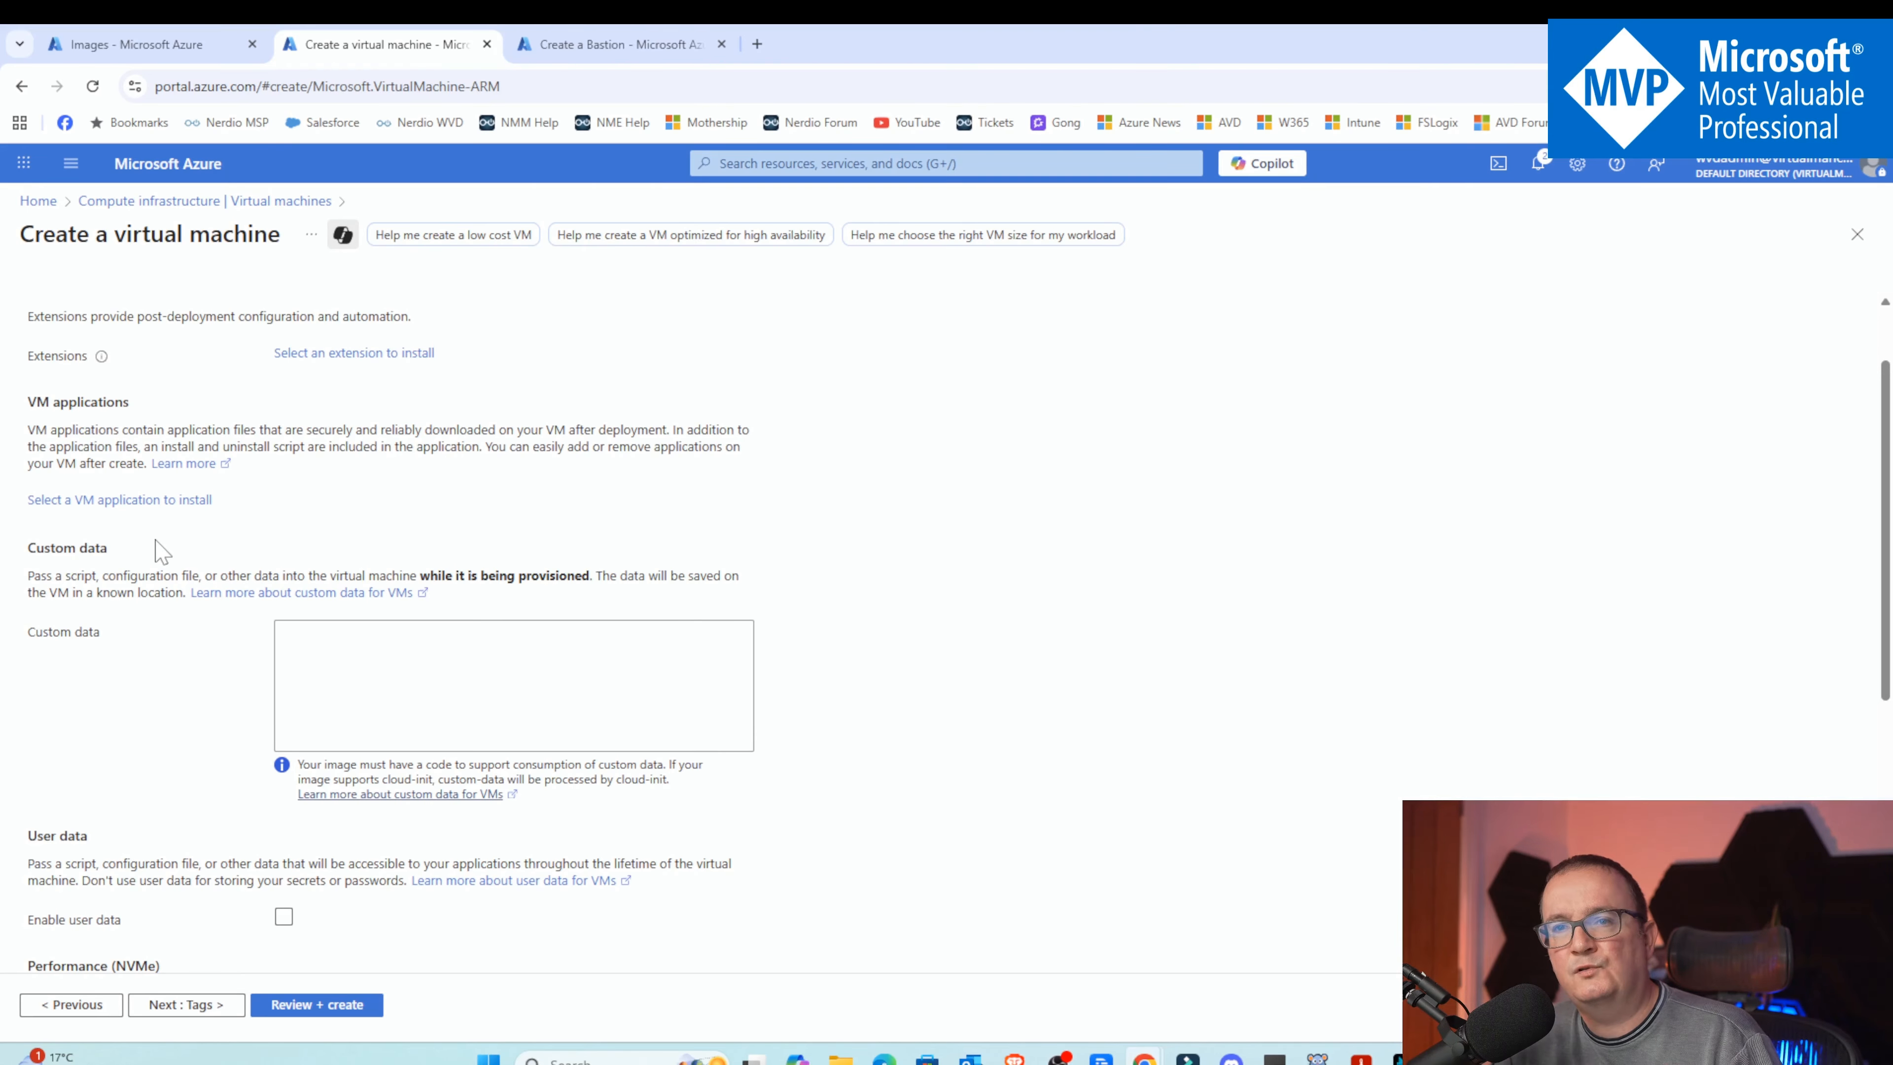
scroll(162, 552, "down", 1)
scroll(309, 457, "up", 2)
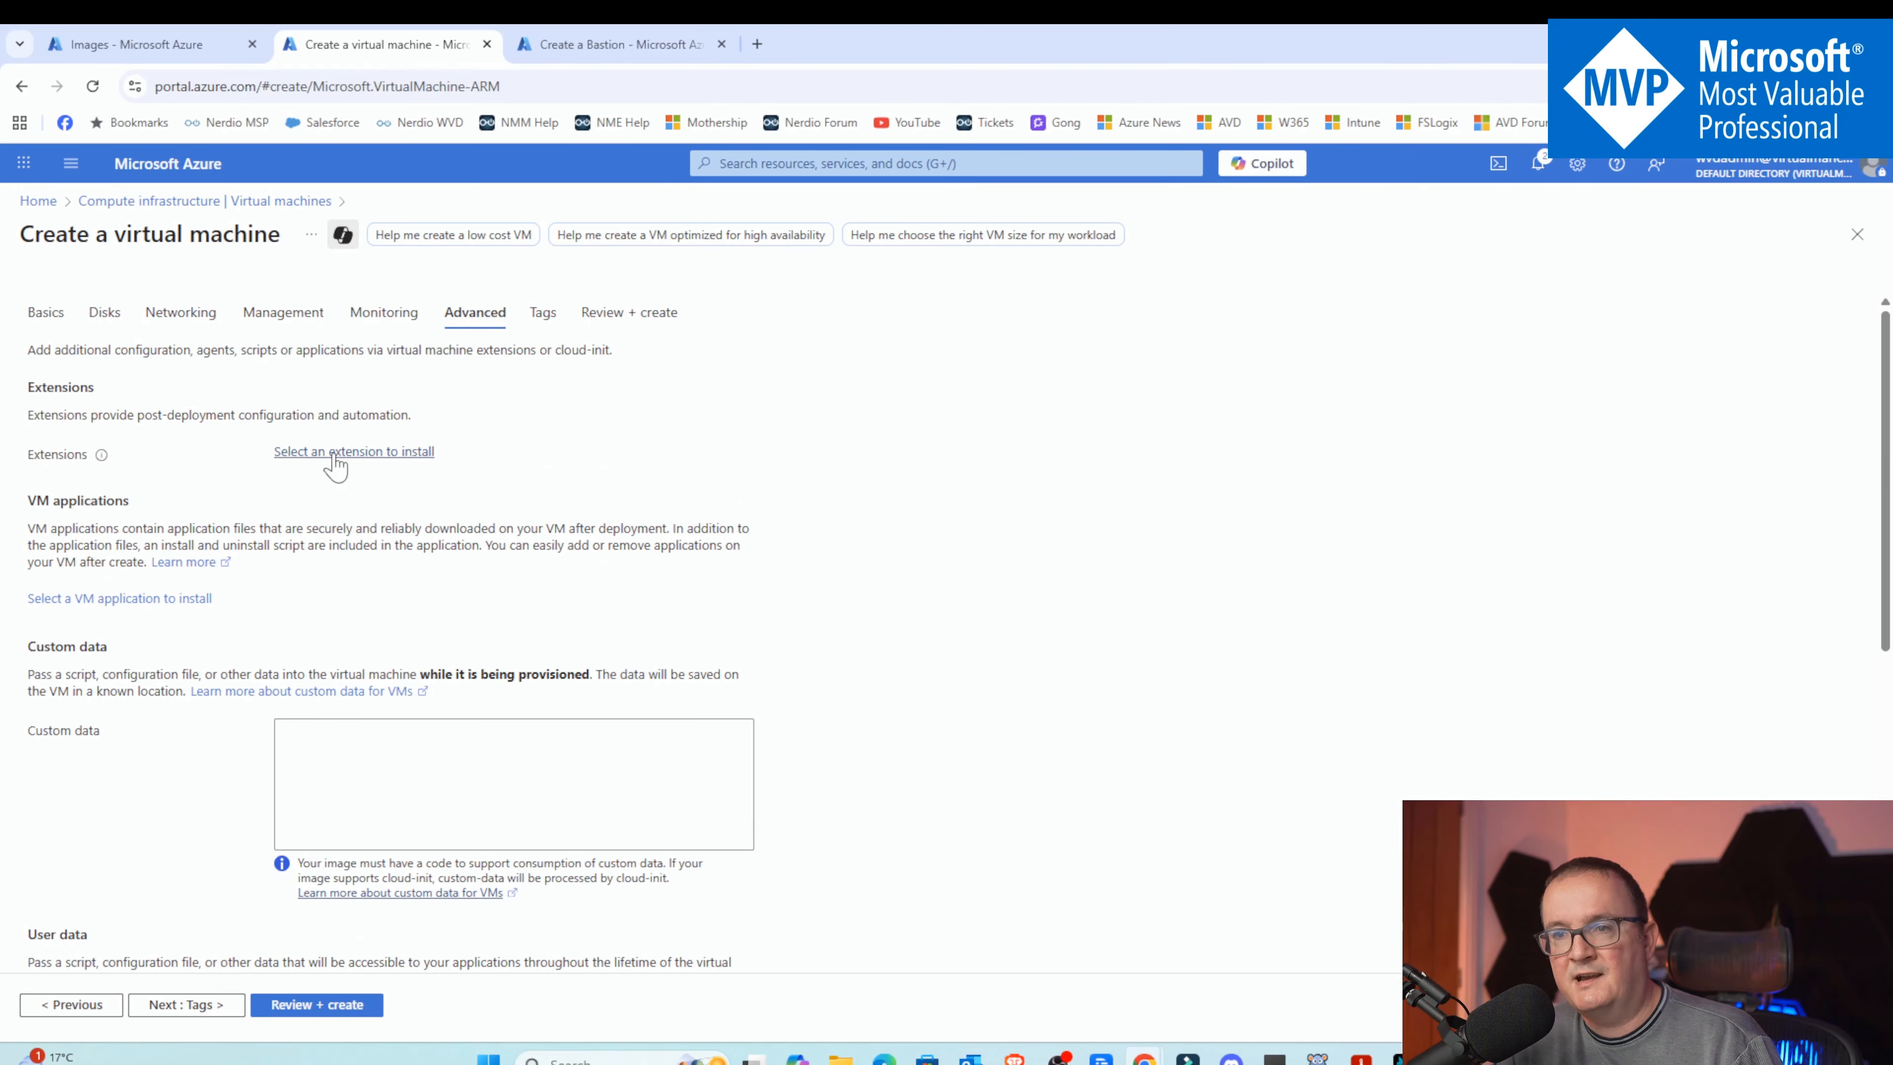
scroll(335, 466, "down", 1)
scroll(335, 466, "down", 2)
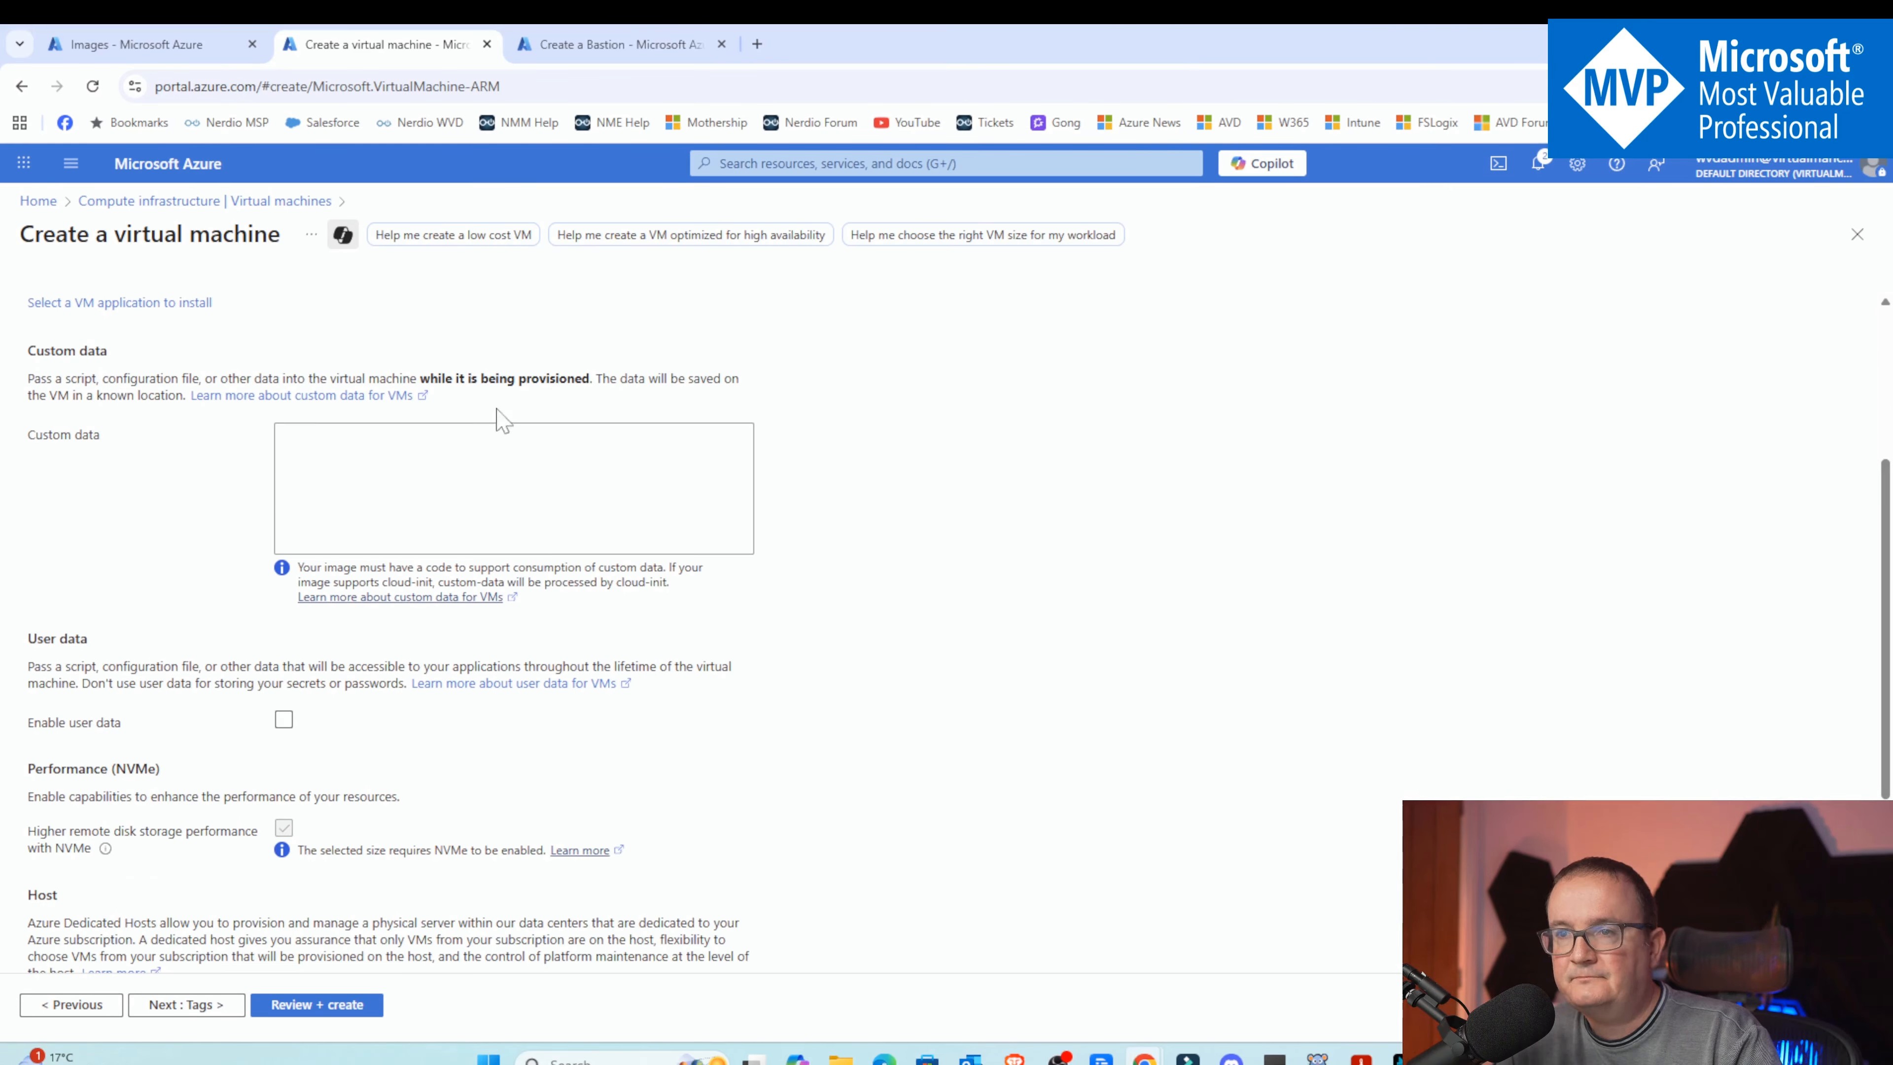
scroll(313, 466, "down", 3)
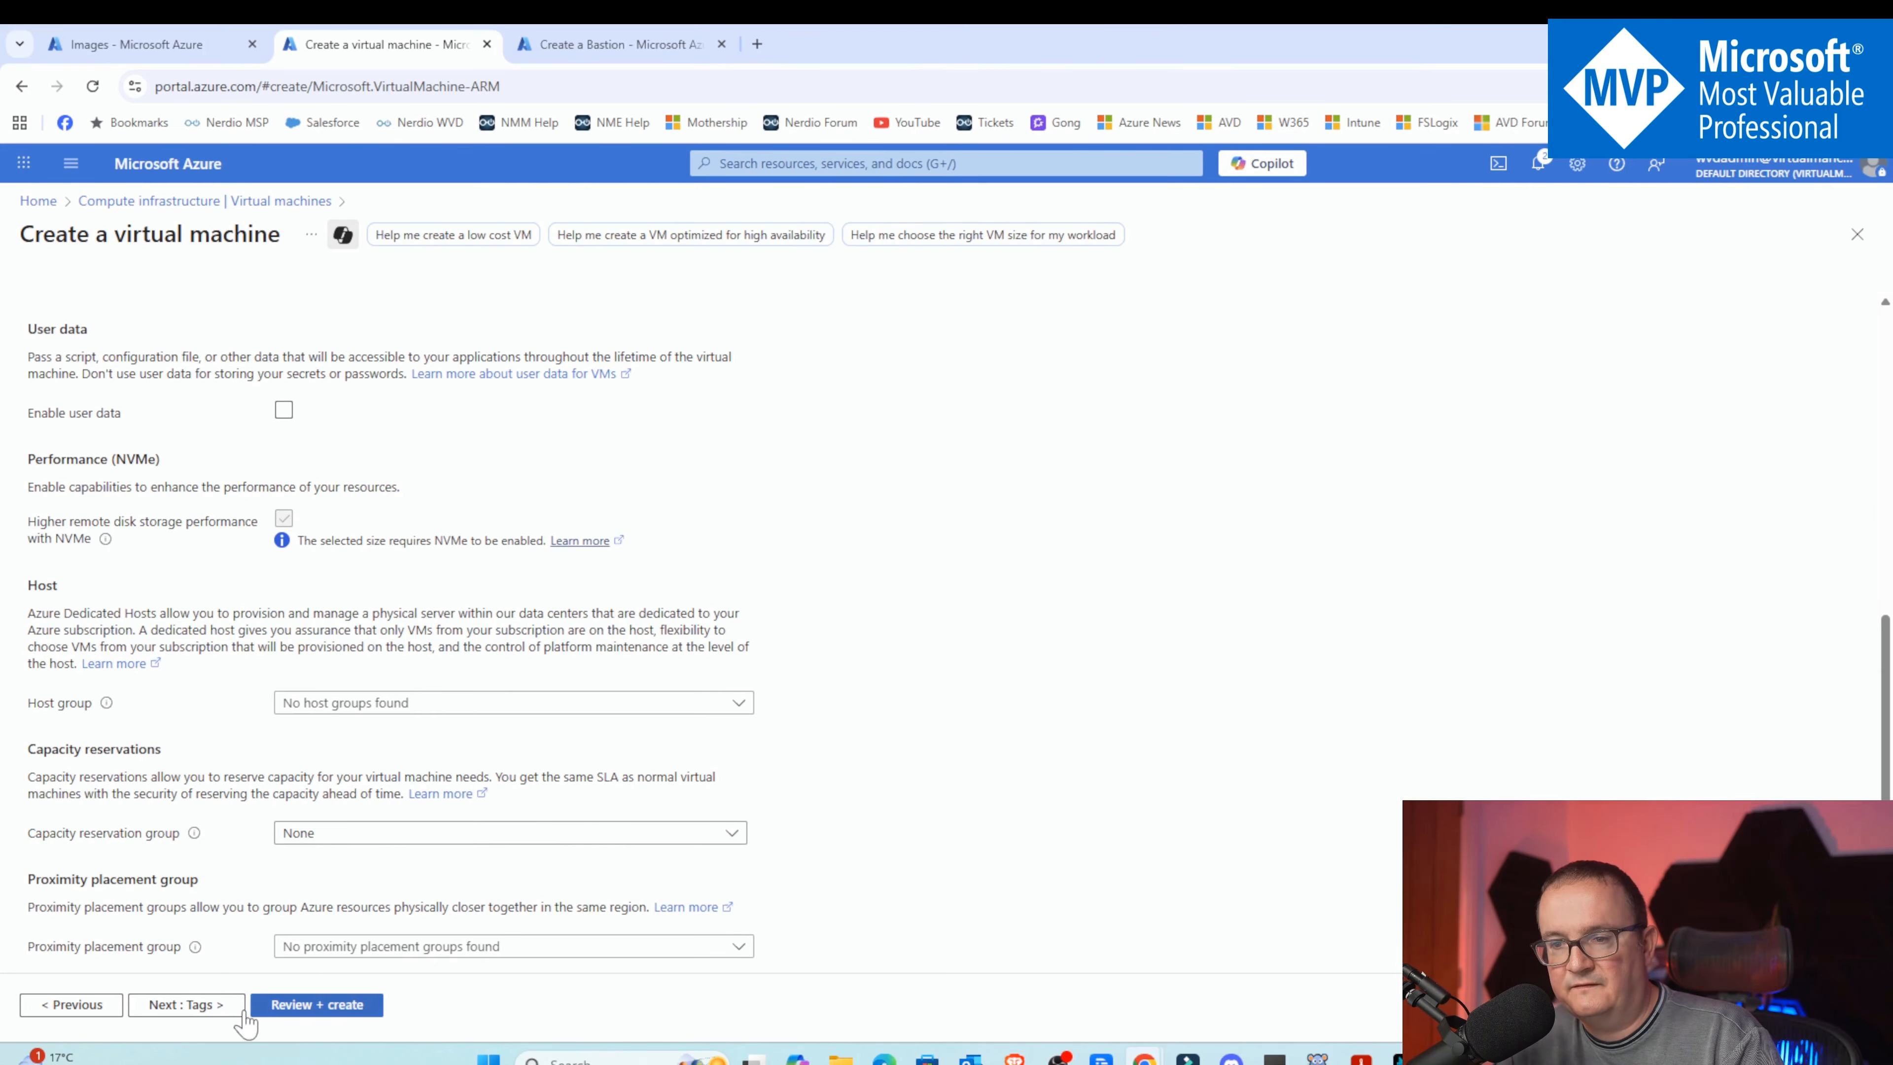
left_click(210, 1007)
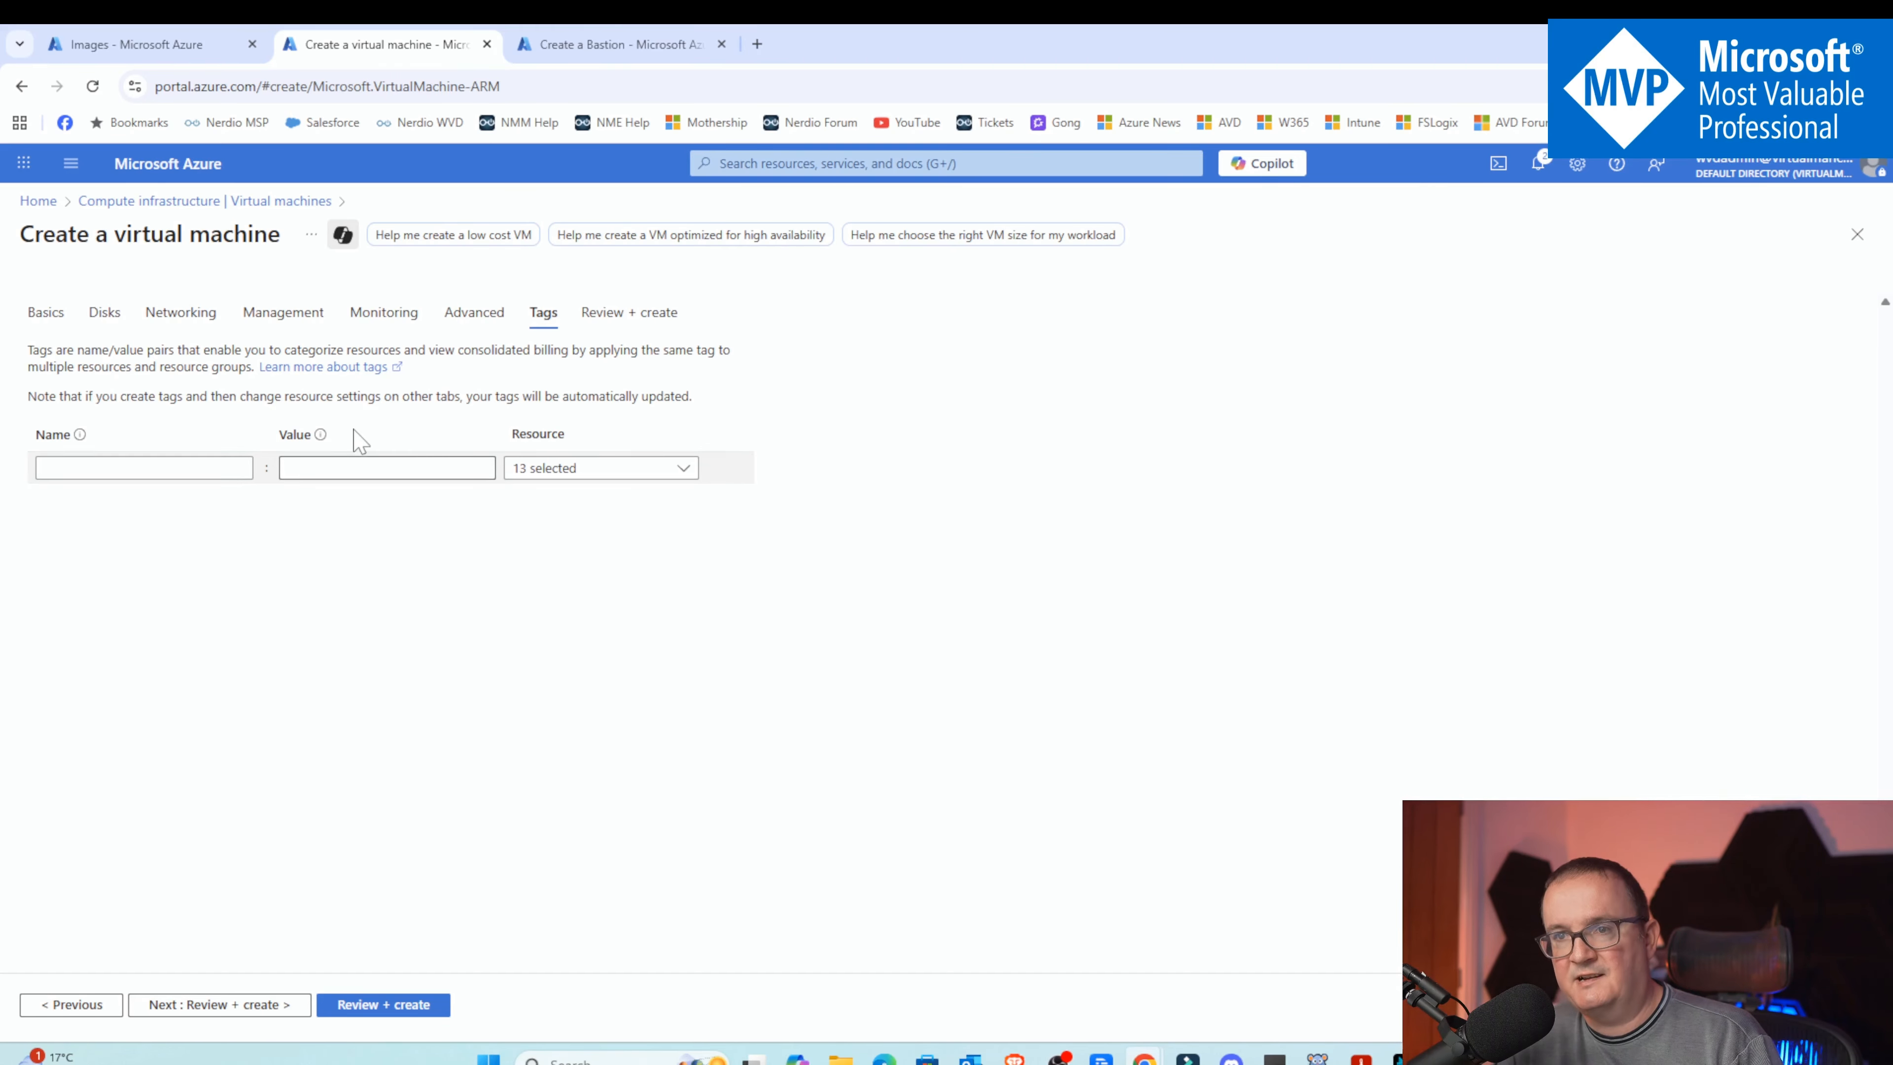
left_click(220, 1005)
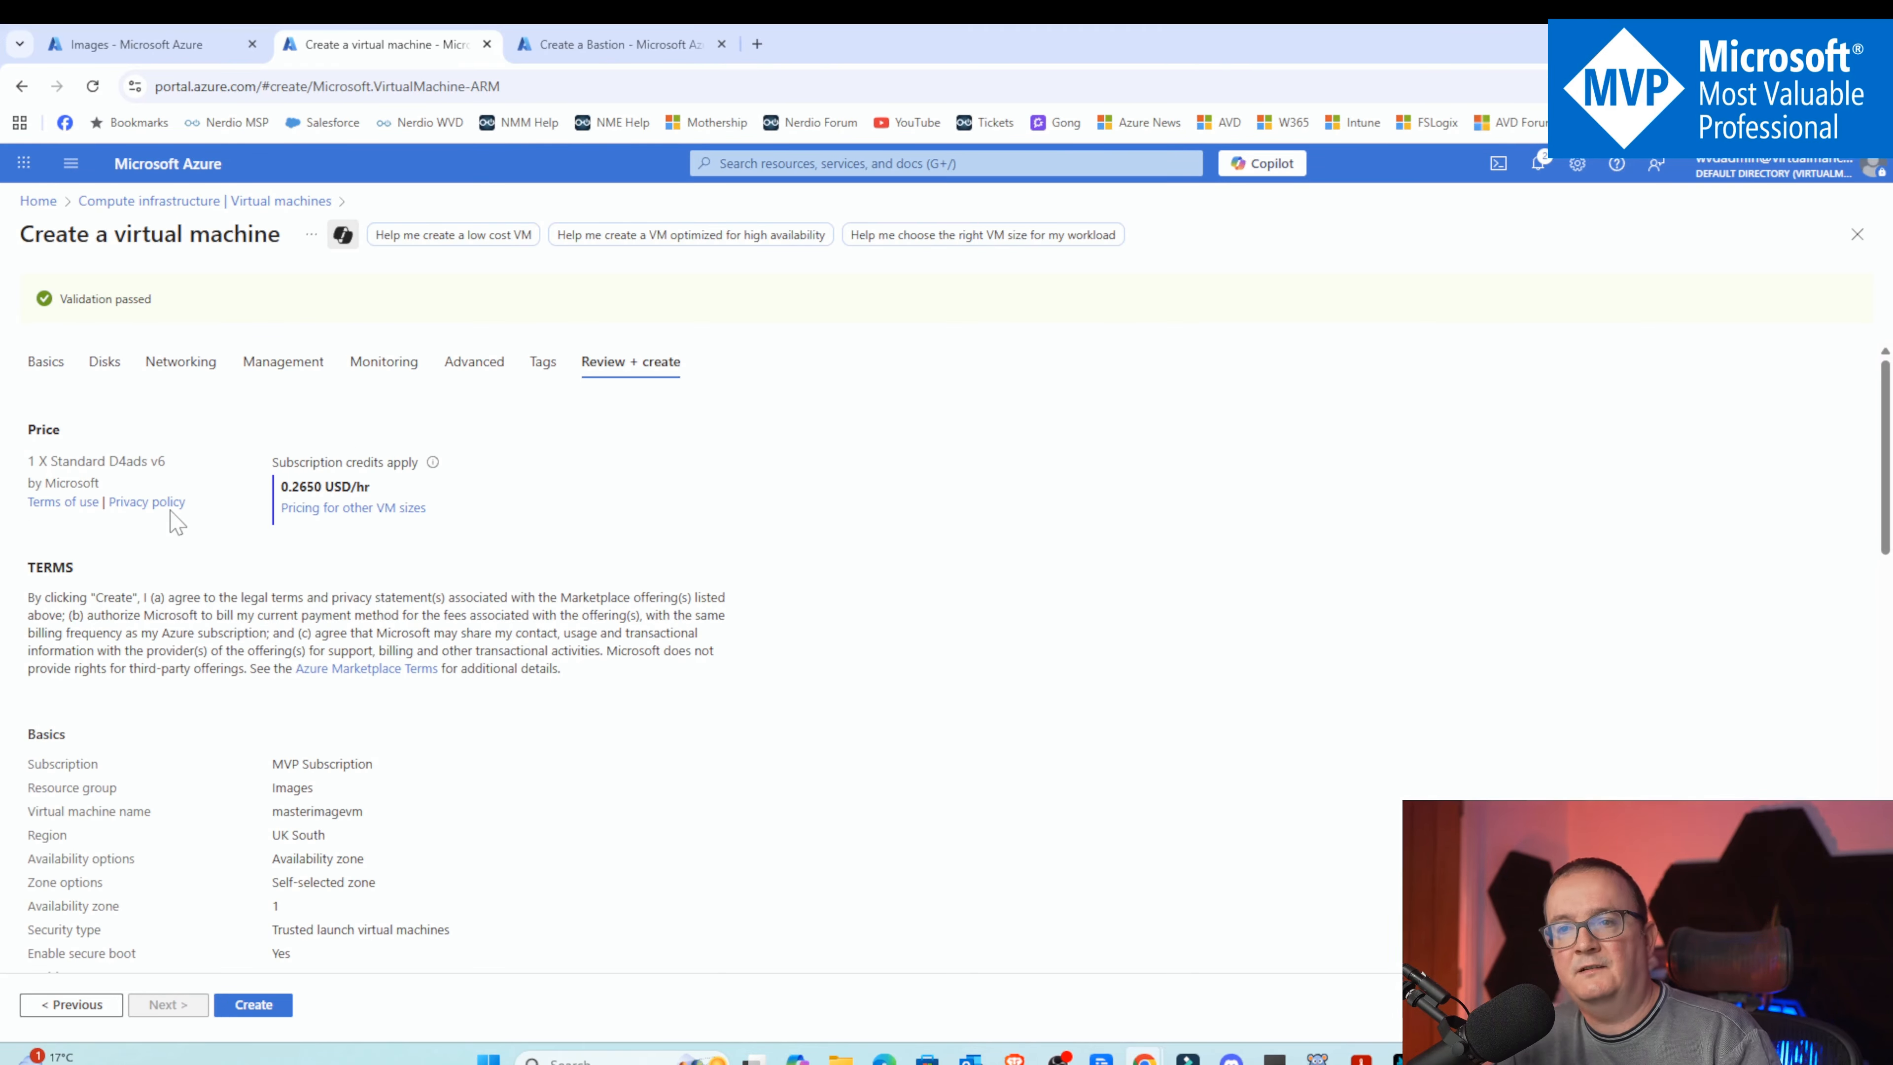
Review the configuration summary and create the masterimagevm virtual machine
scroll(222, 534, "down", 8)
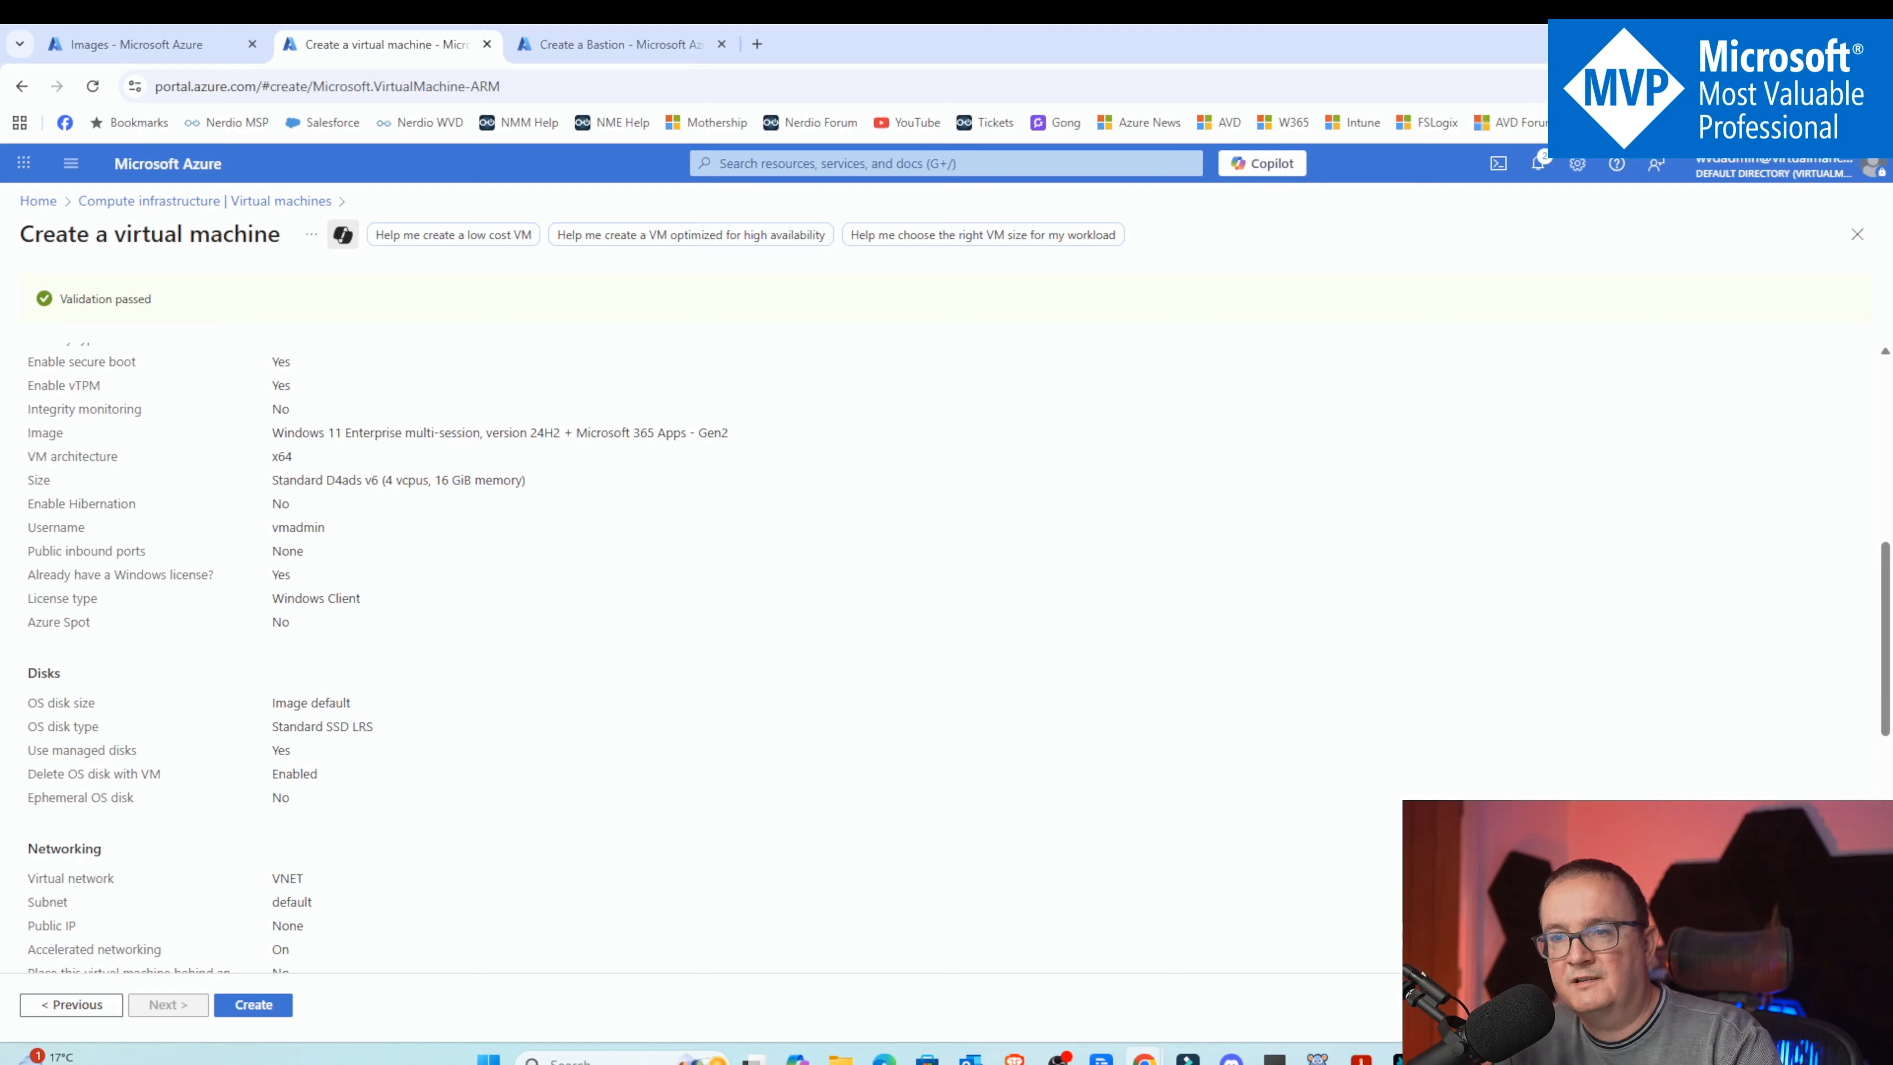
scroll(416, 581, "down", 1)
scroll(416, 581, "down", 2)
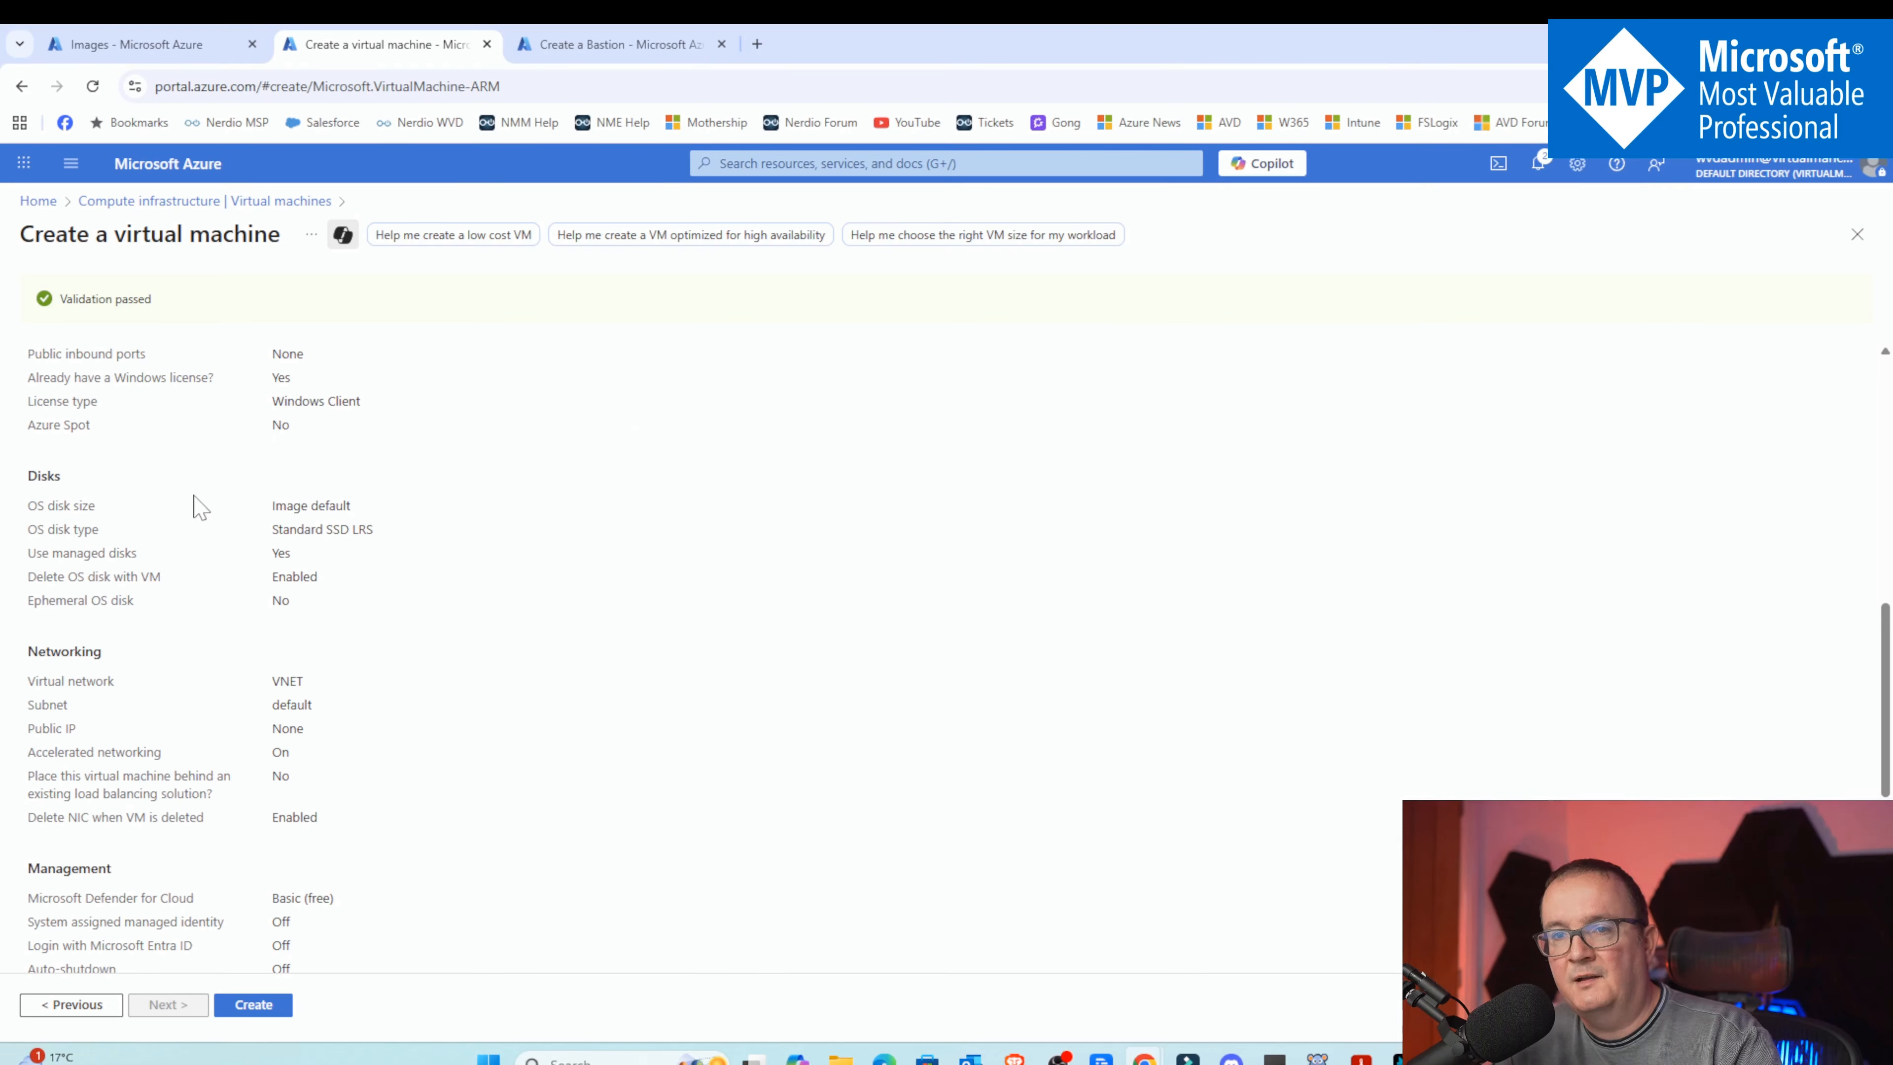
scroll(405, 579, "down", 6)
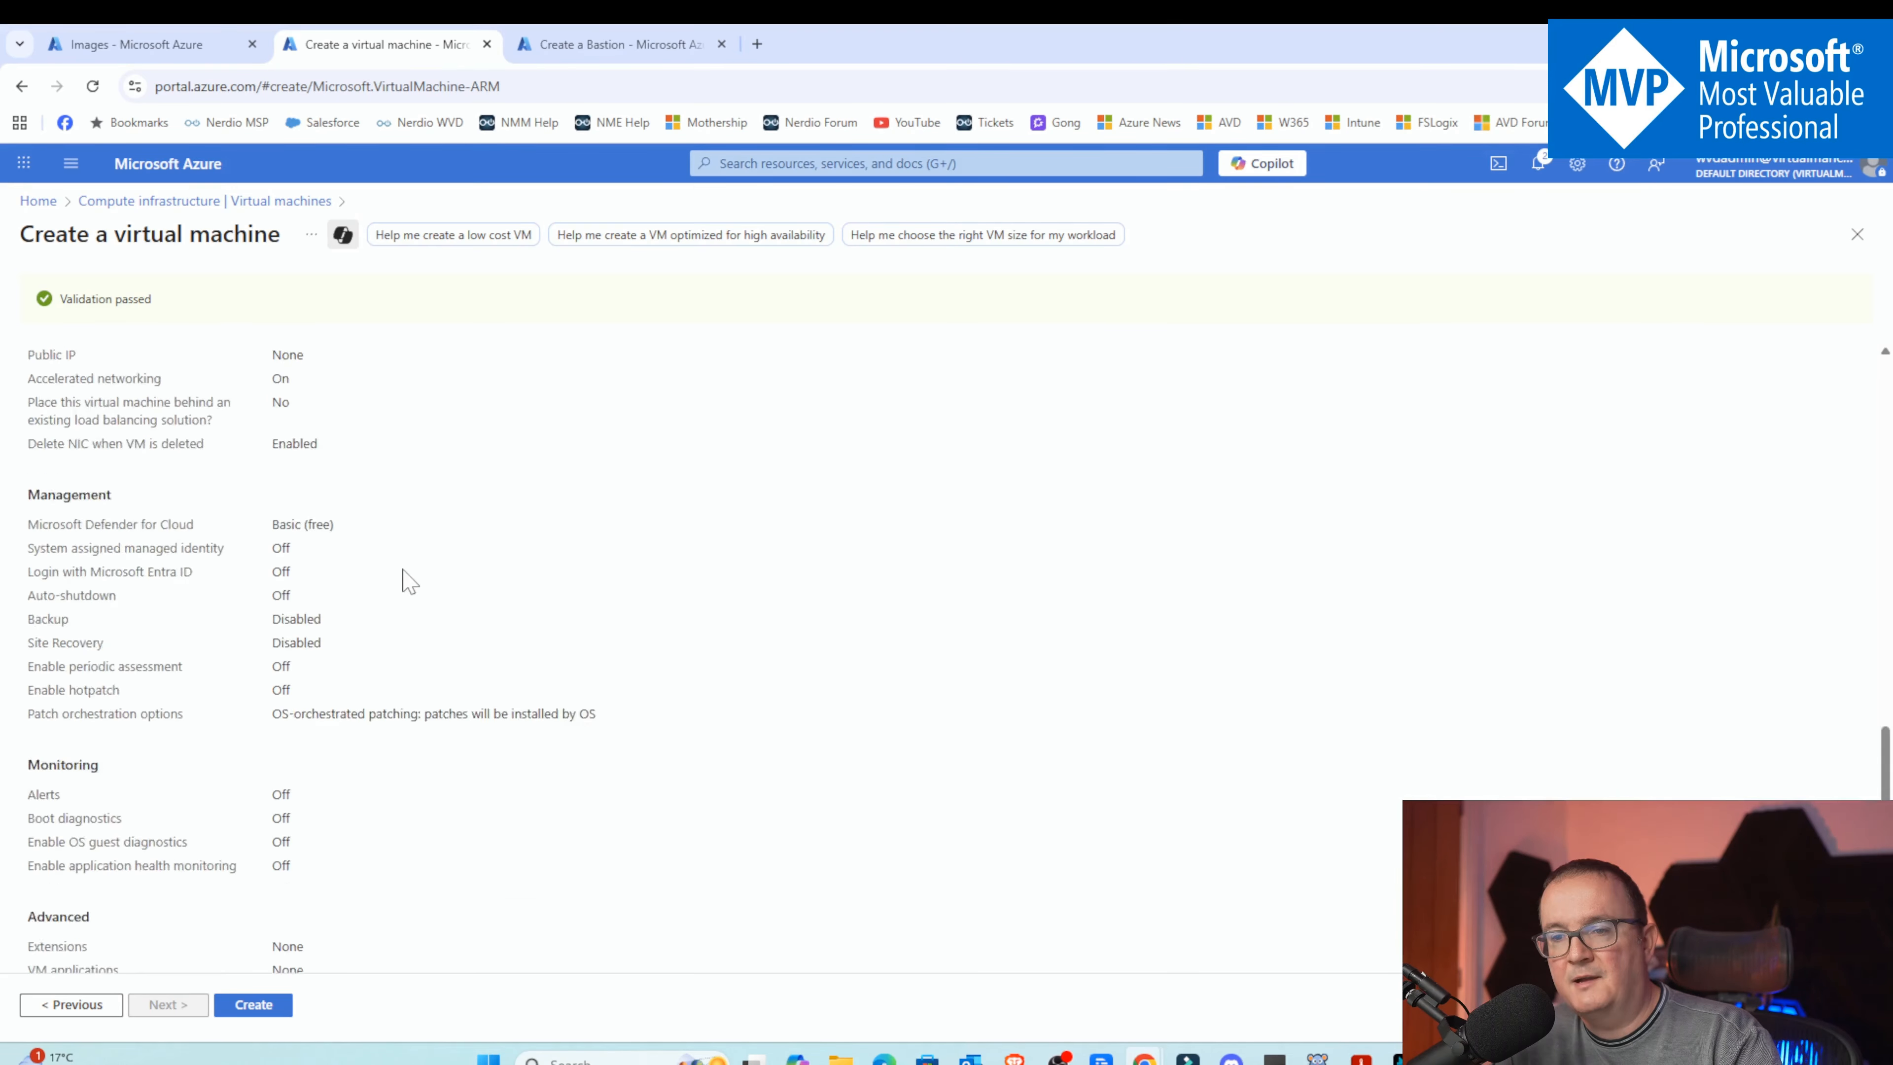
left_click(253, 1006)
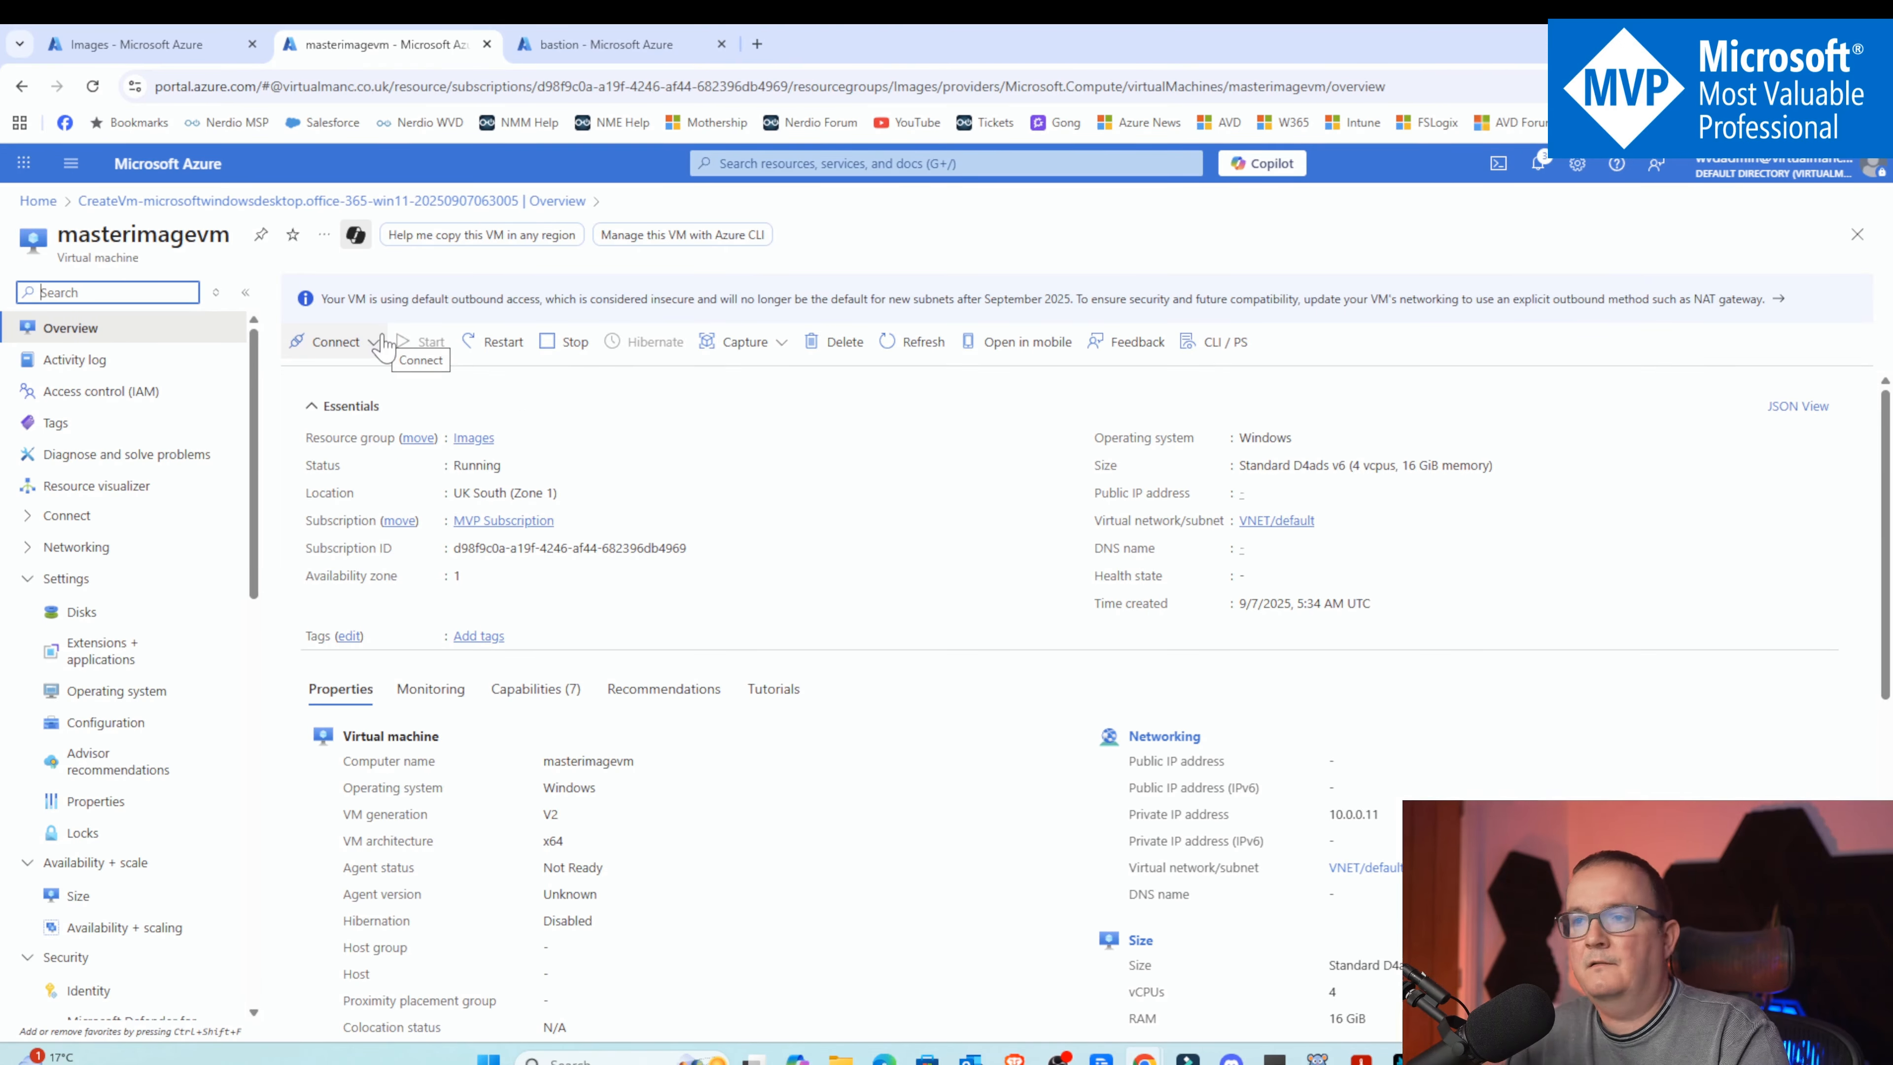
Open the Bastion connection page for masterimagevm and set the keyboard language to English (UK)
left_click(376, 342)
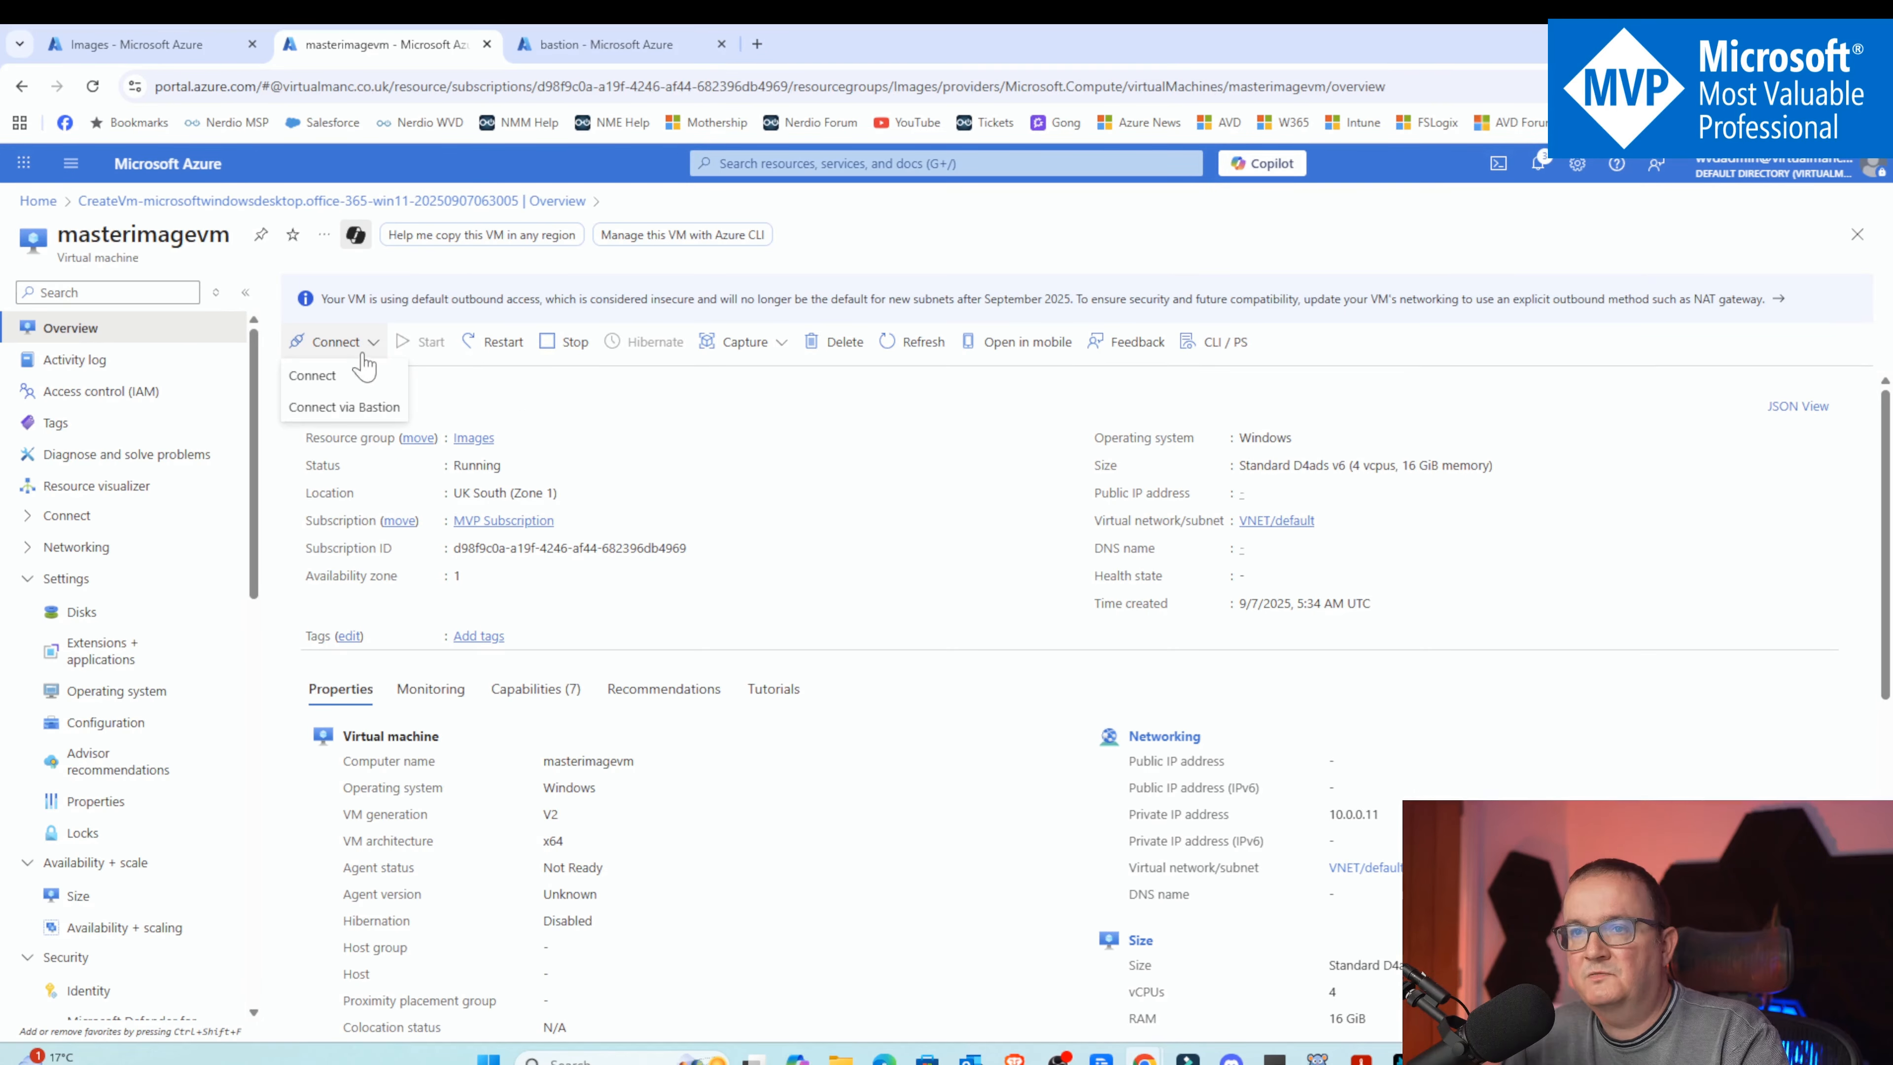
left_click(345, 404)
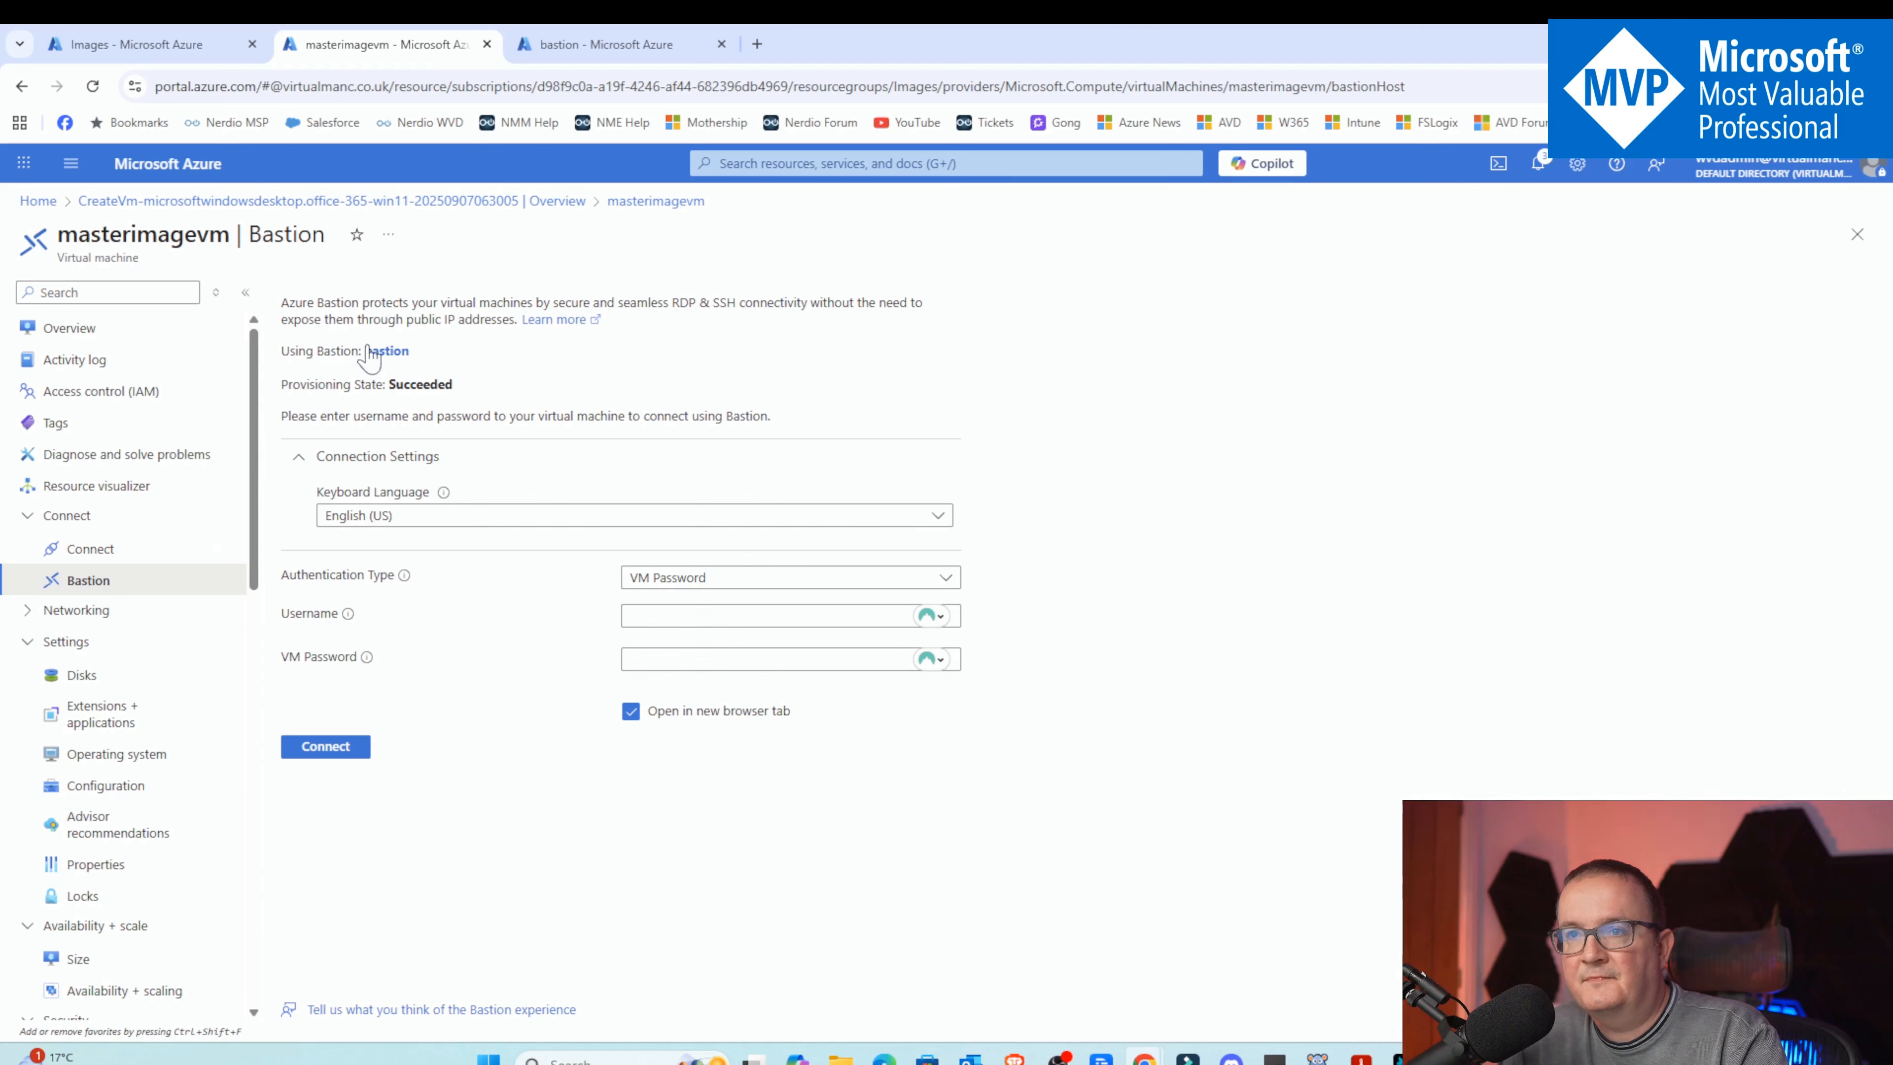
left_click(419, 519)
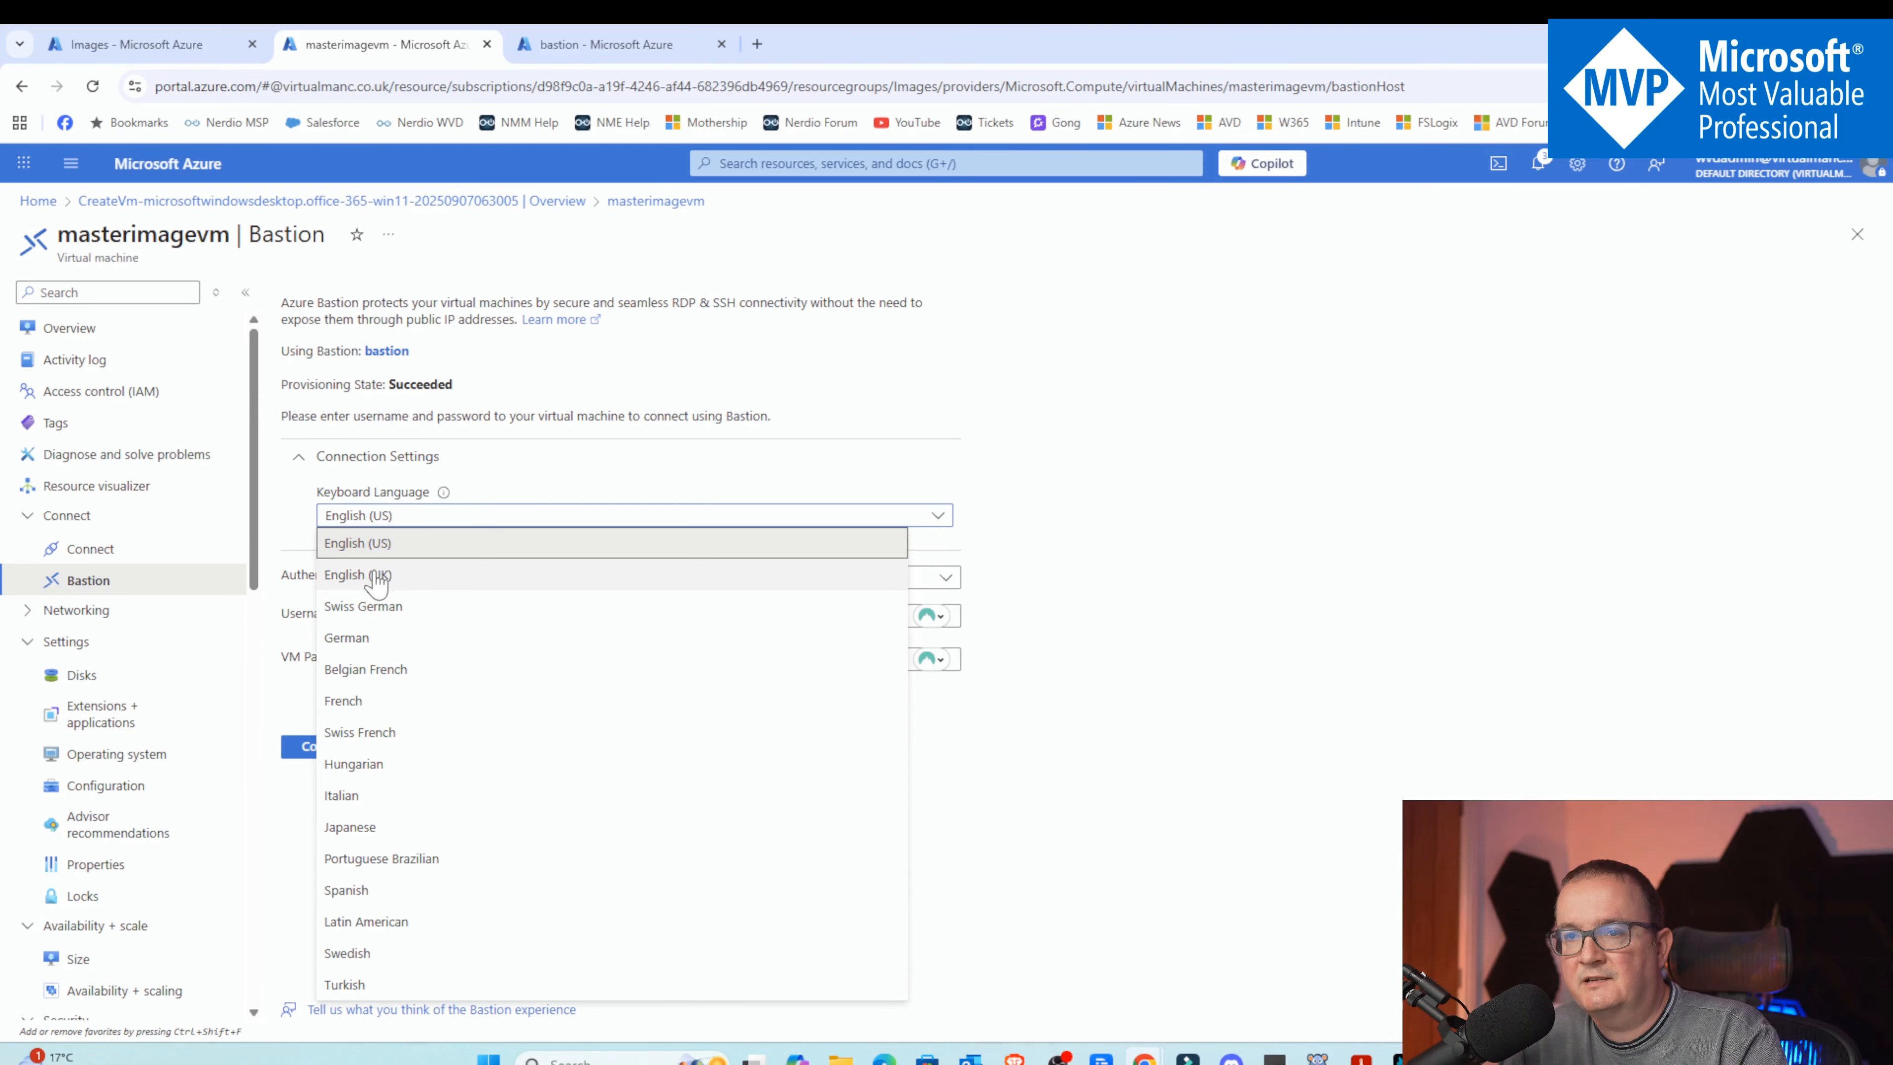
left_click(421, 574)
Use VM Password authentication with the vmadmin username and the VM password, and connect through Bastion
left_click(734, 586)
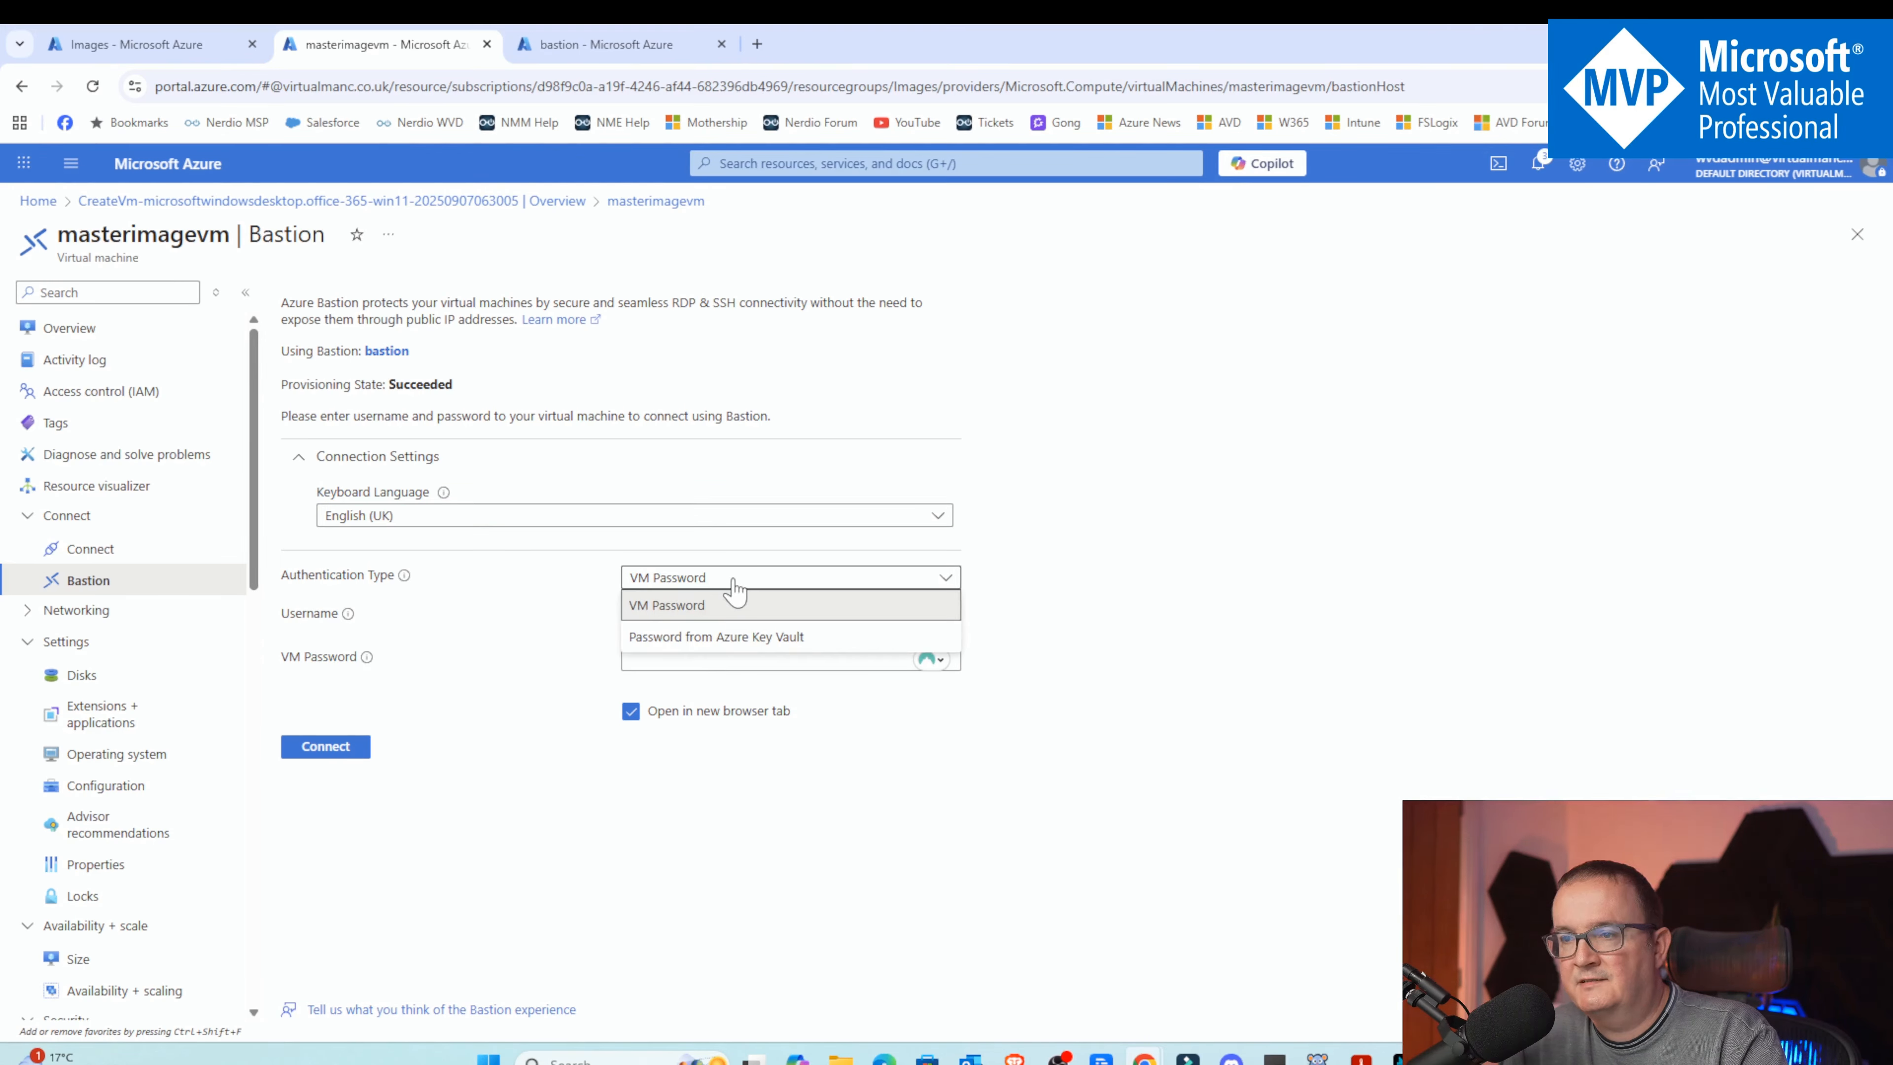
left_click(734, 589)
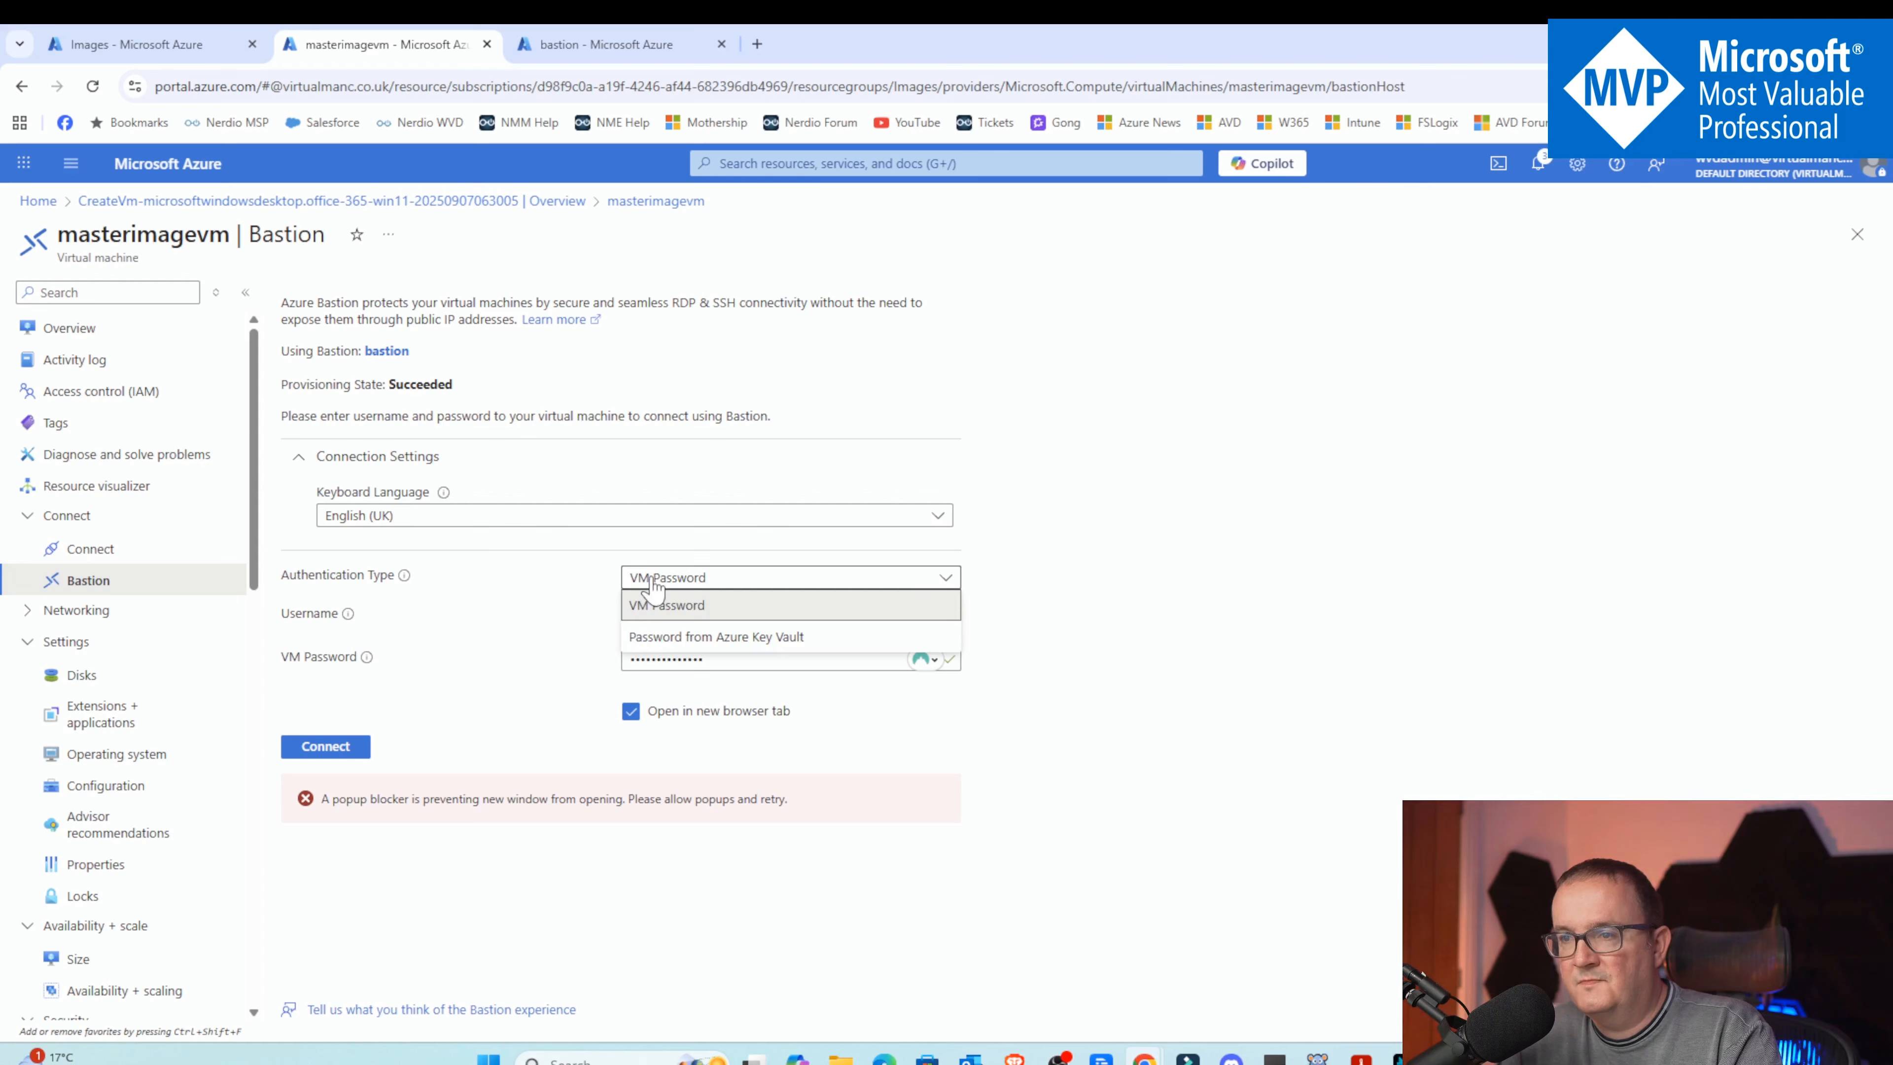
left_click(653, 588)
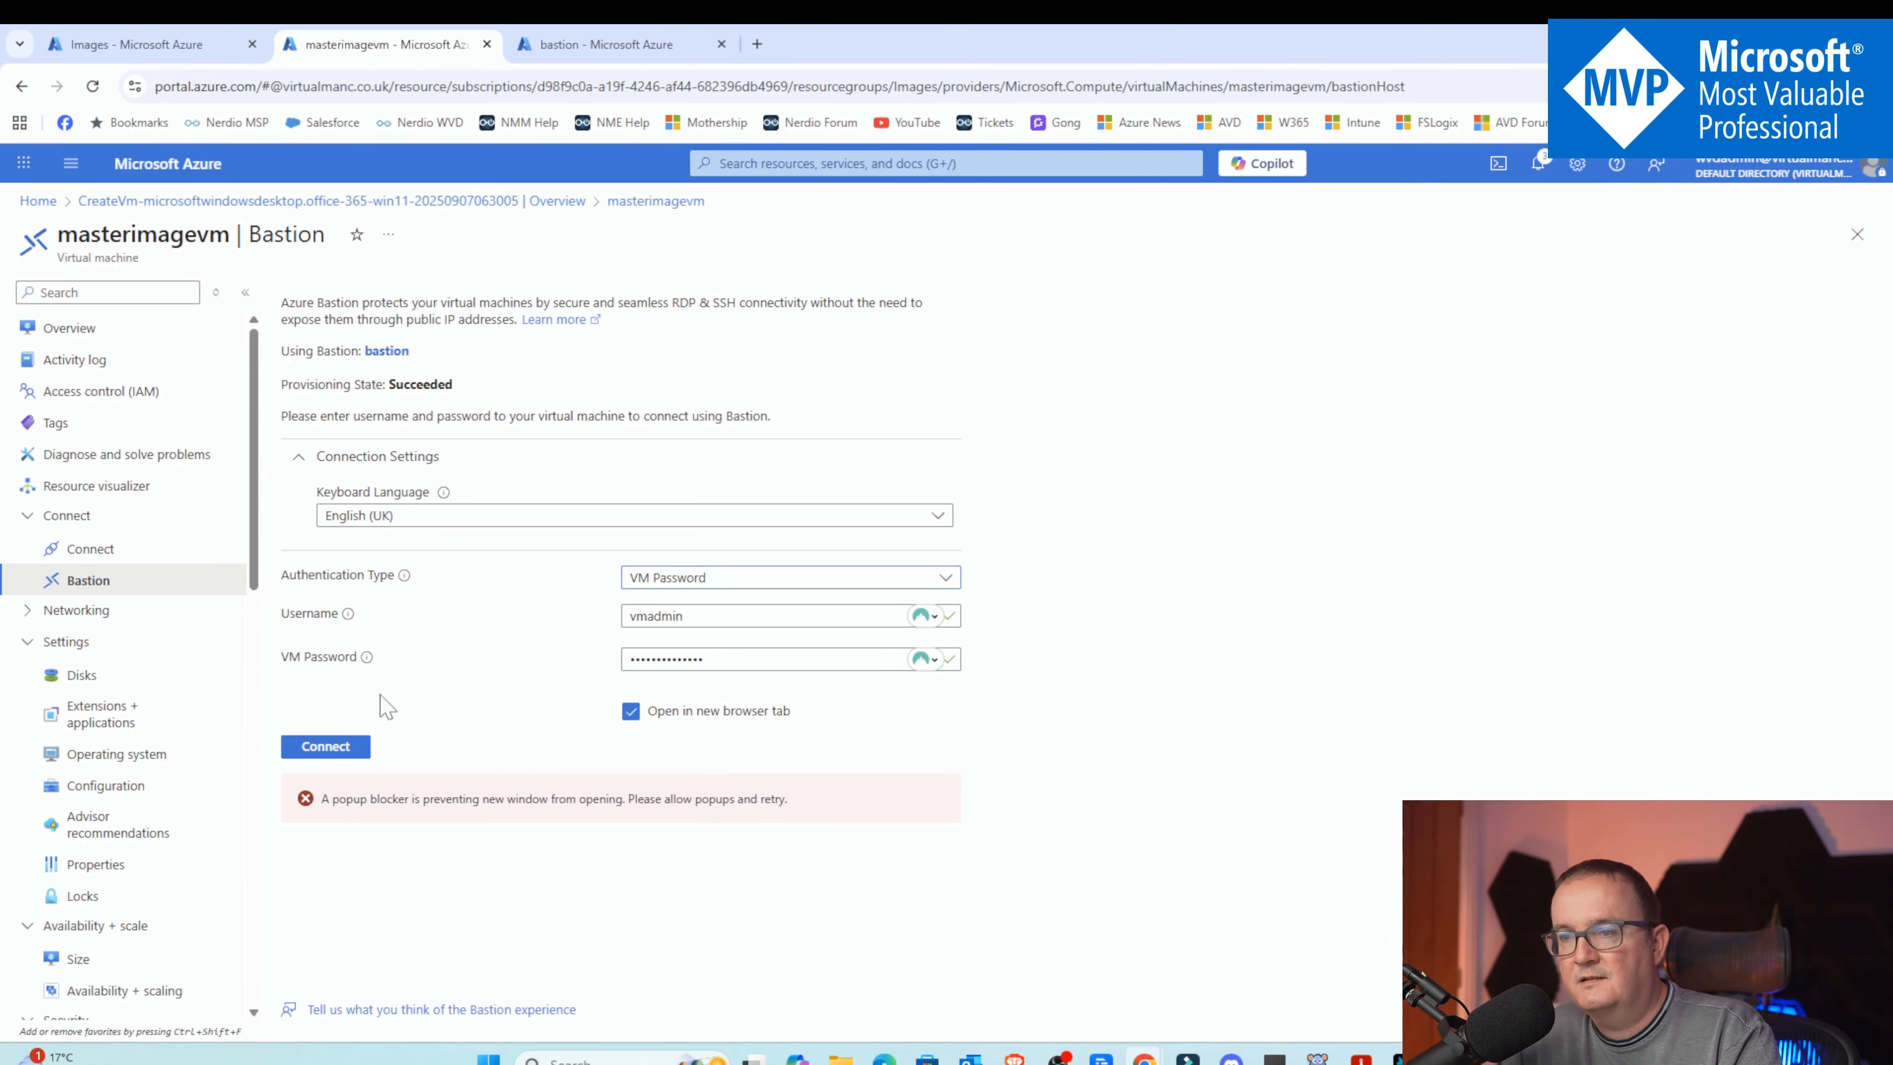
left_click(328, 751)
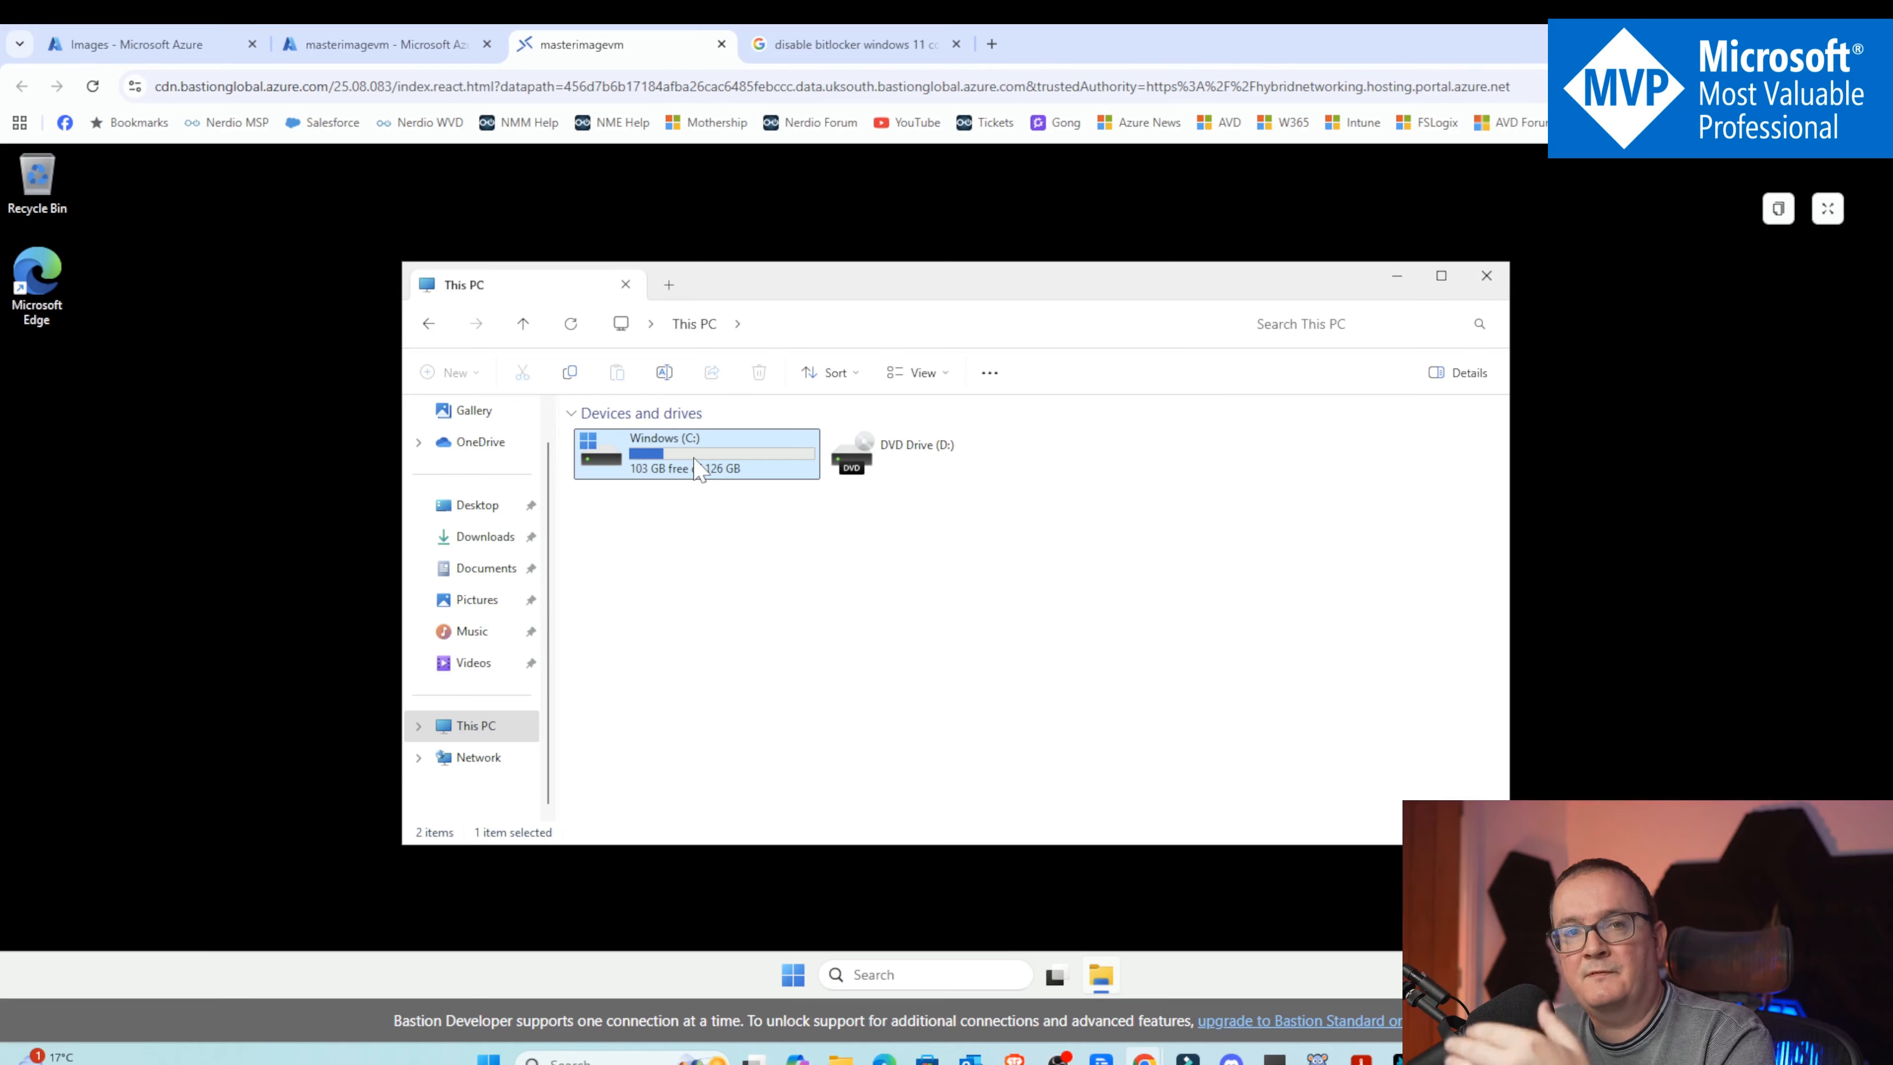
Browse the VM's drive to C:\Windows\System32\Sysprep and launch the sysprep application
double_click(699, 468)
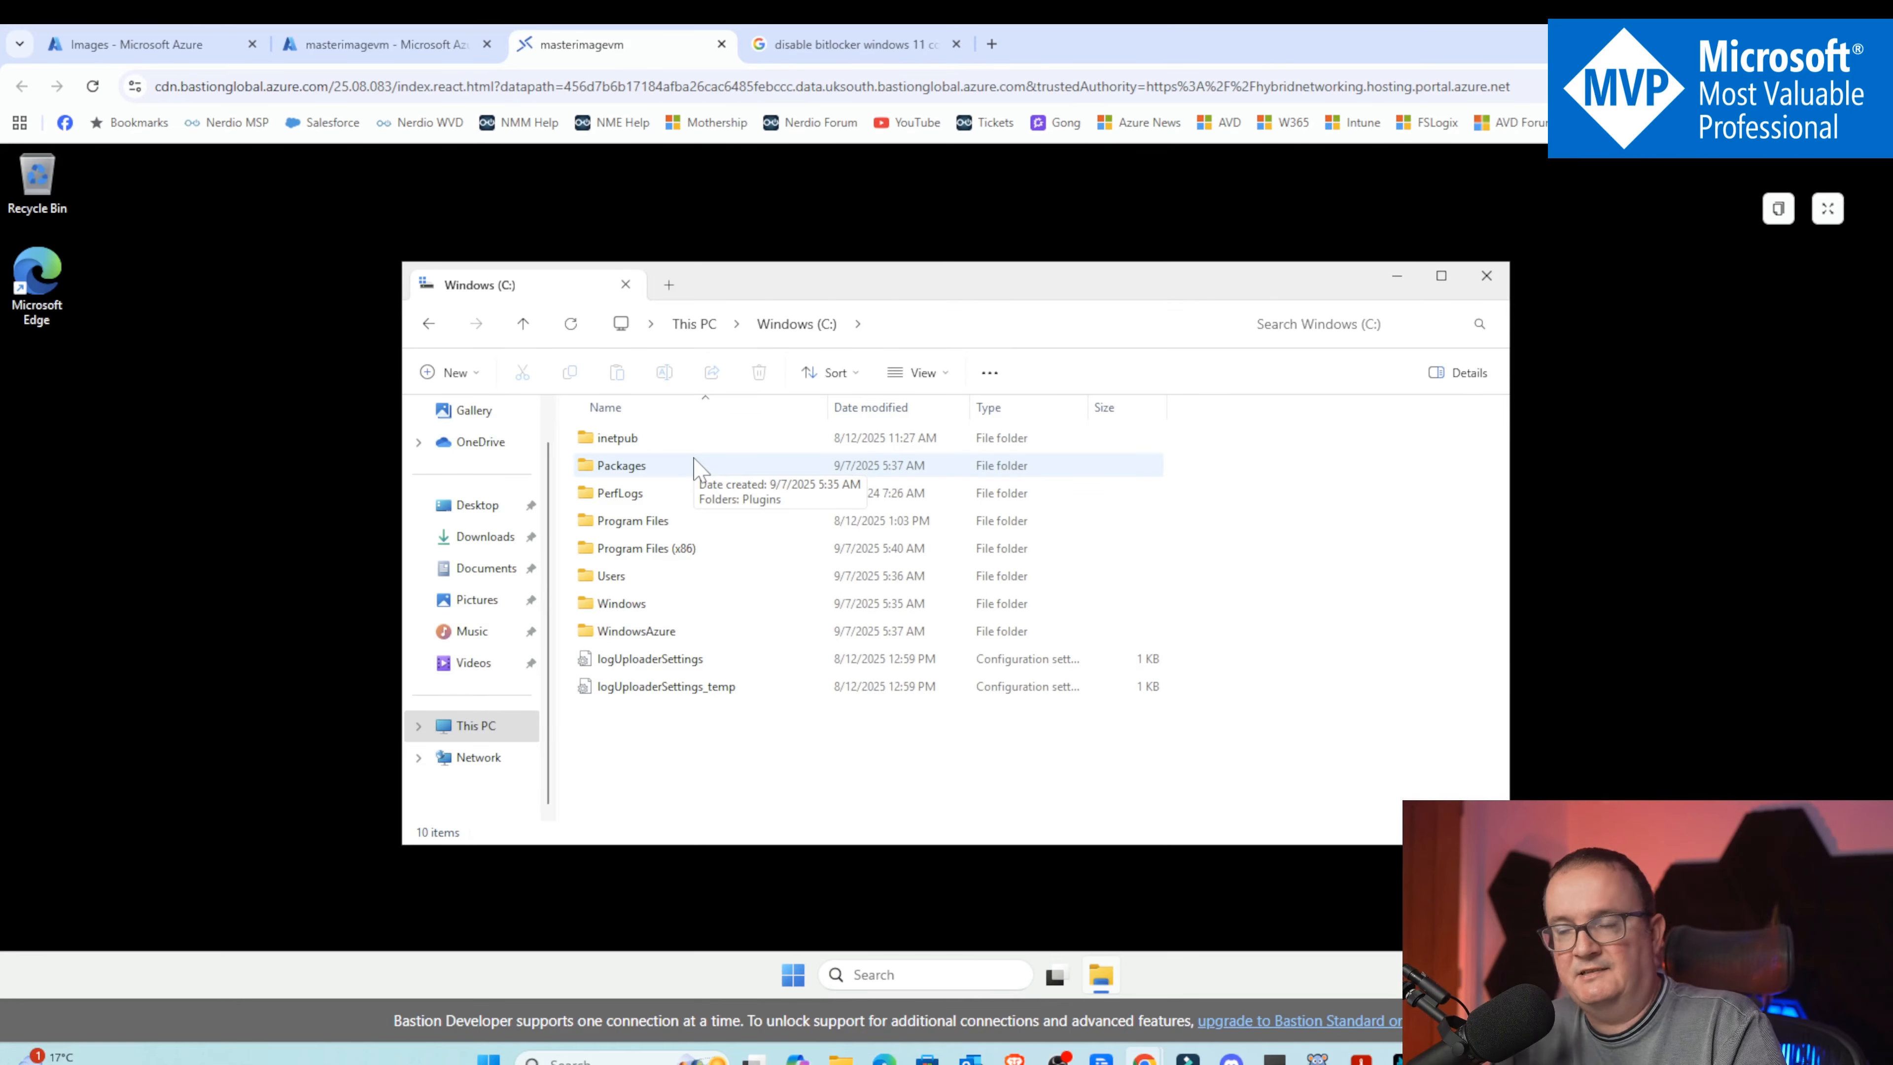
left_click(642, 631)
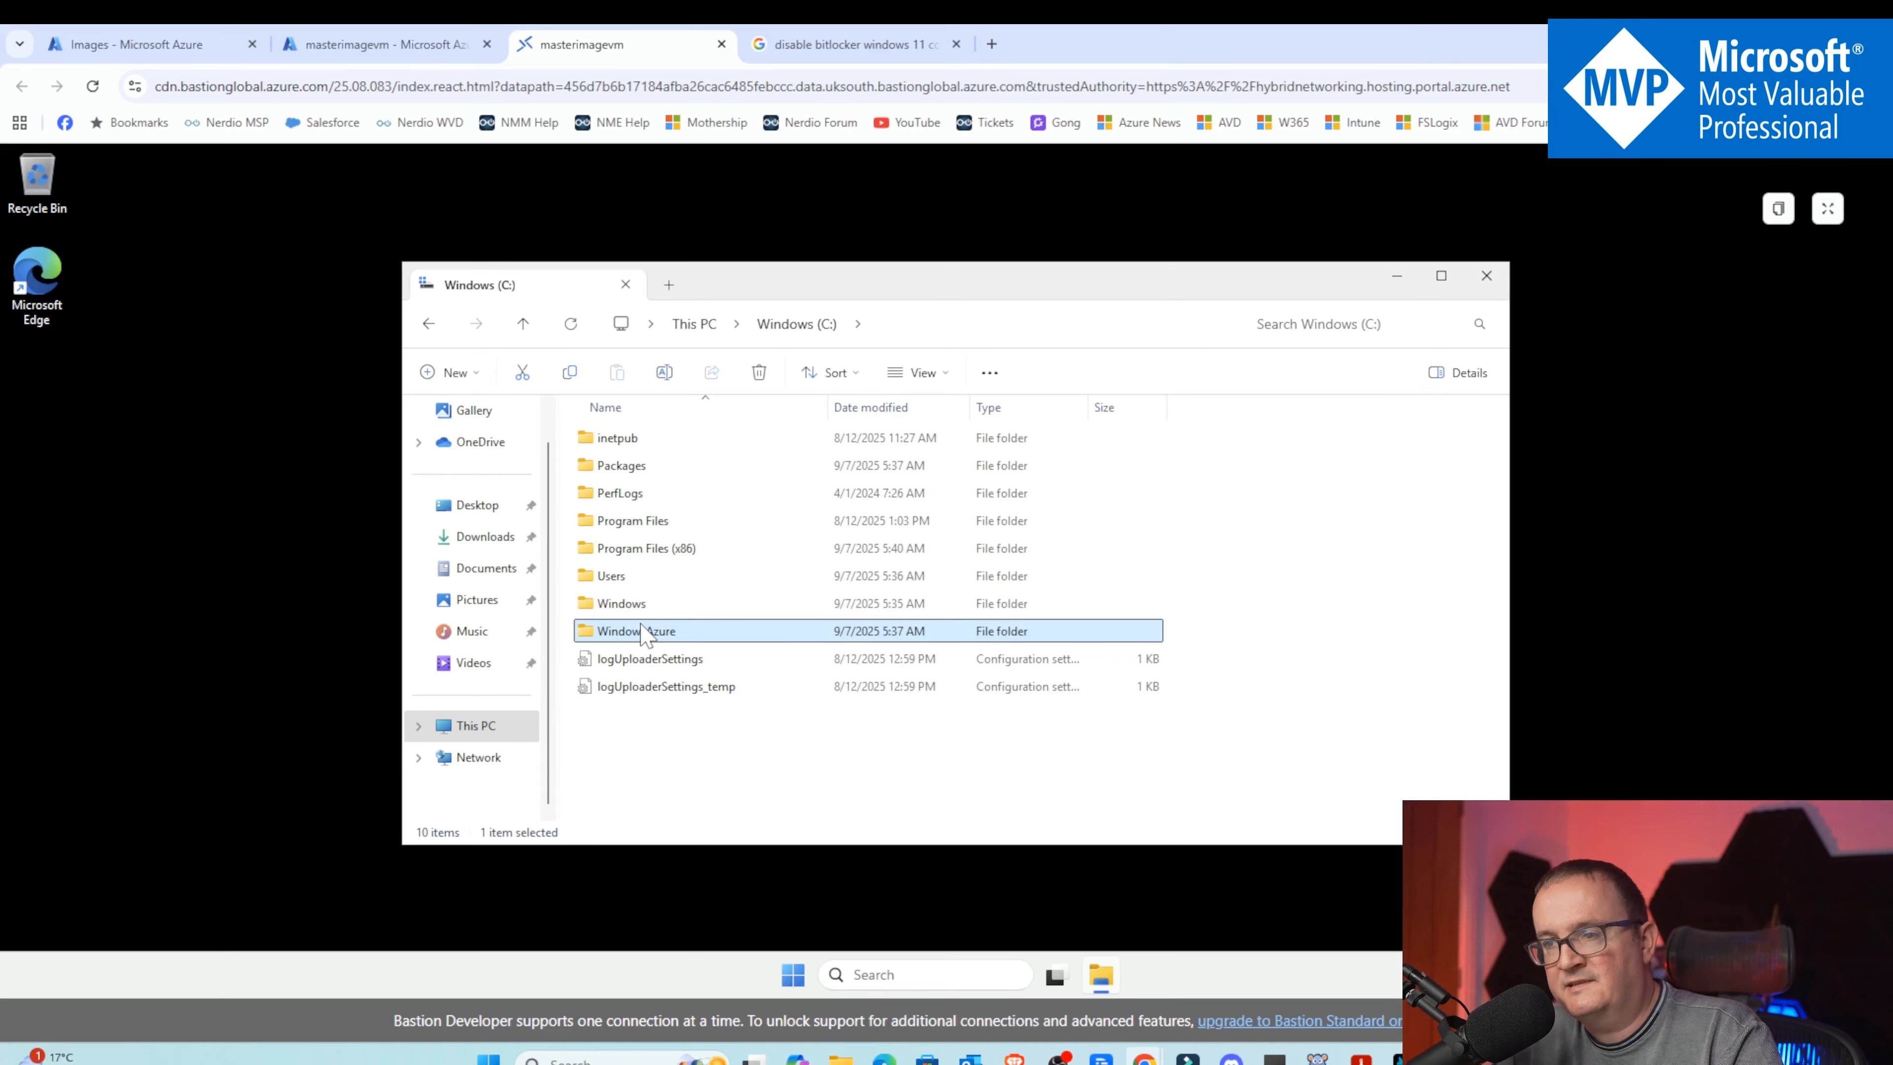
double_click(639, 604)
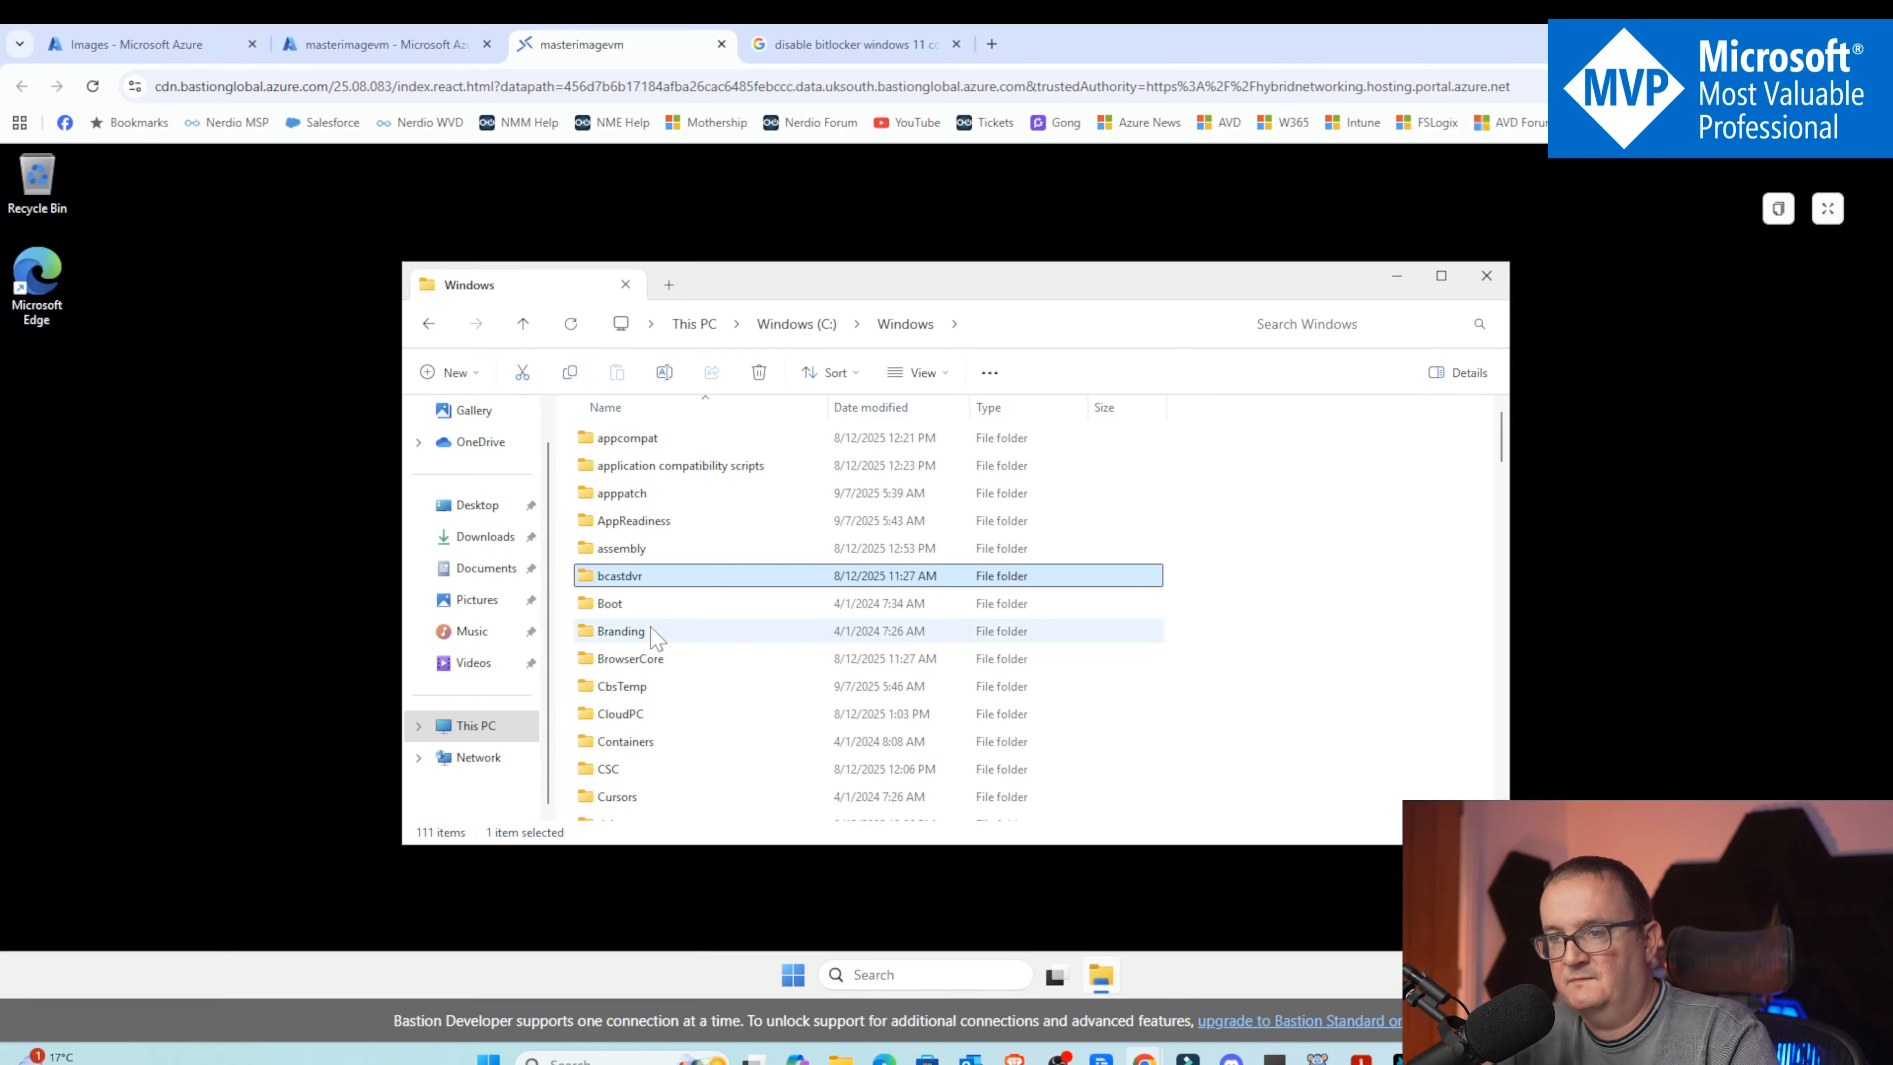
scroll(656, 642, "down", 20)
scroll(675, 645, "down", 5)
scroll(671, 642, "up", 6)
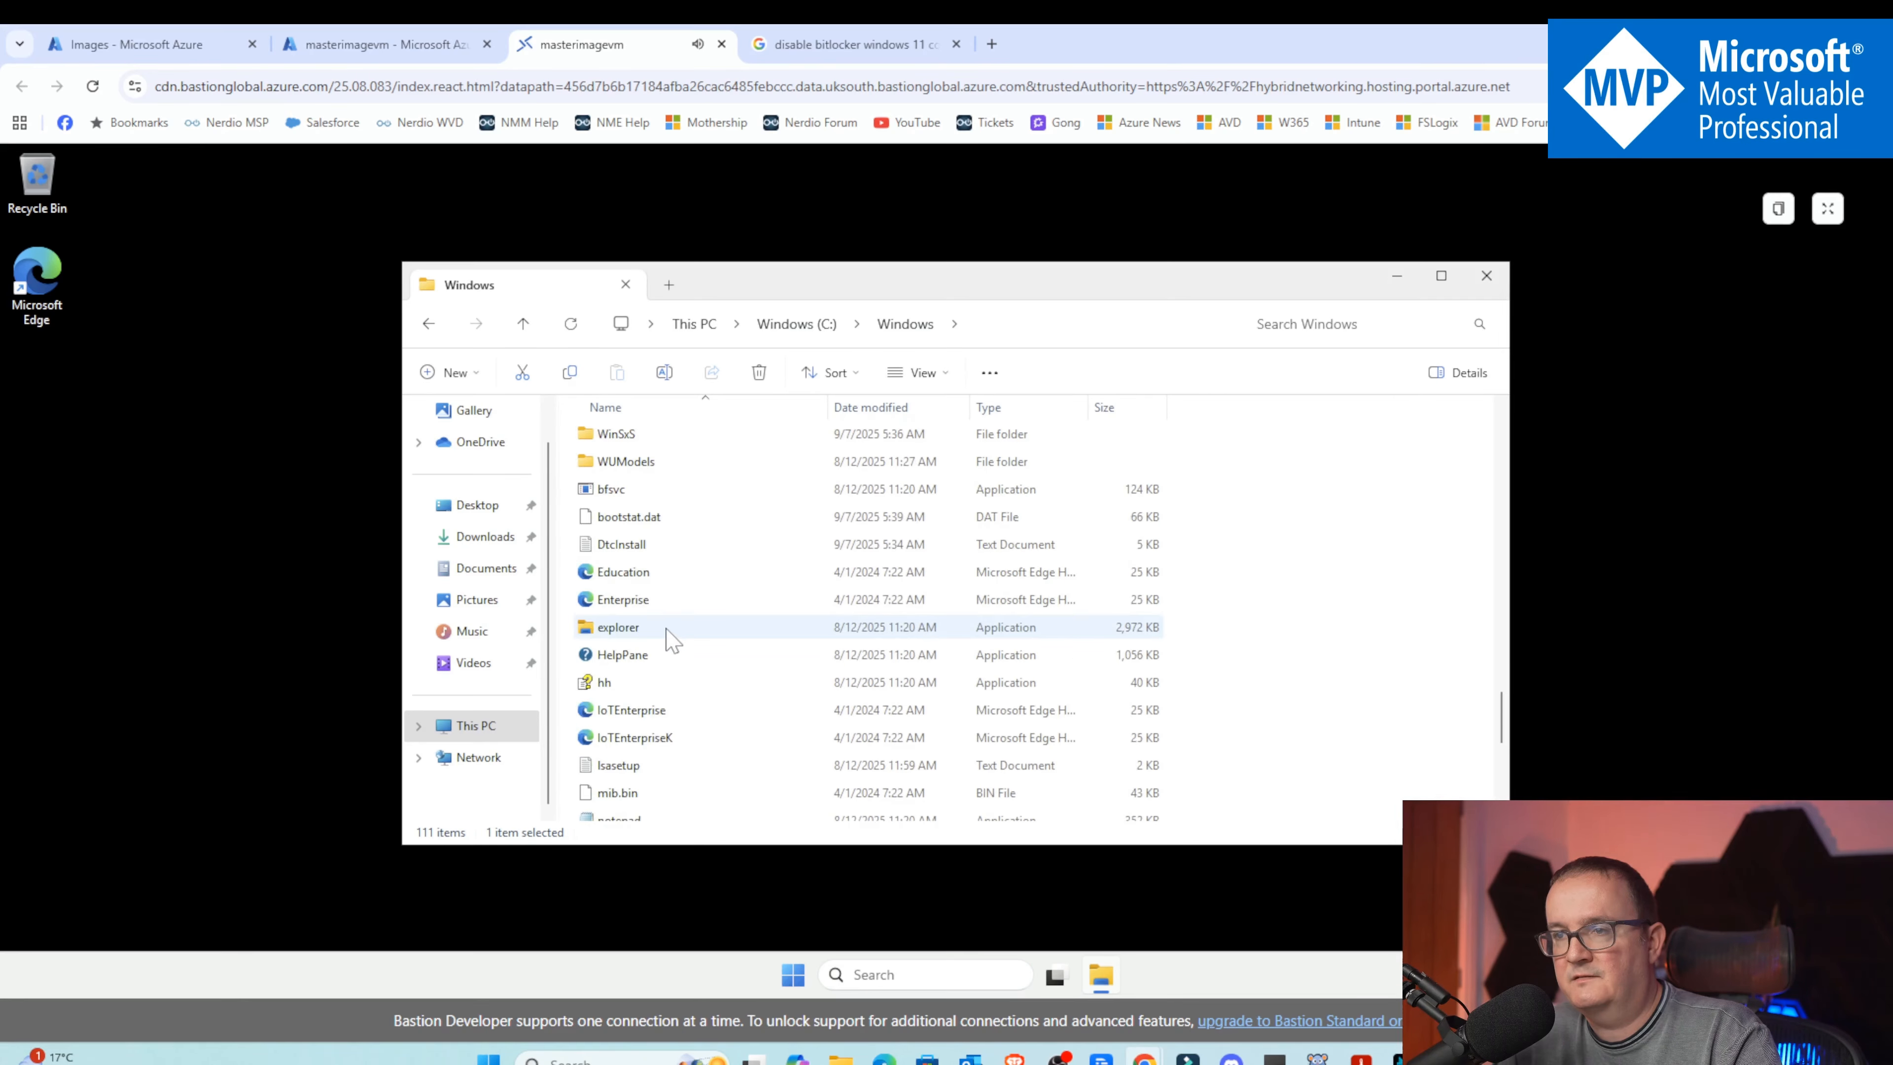
double_click(656, 545)
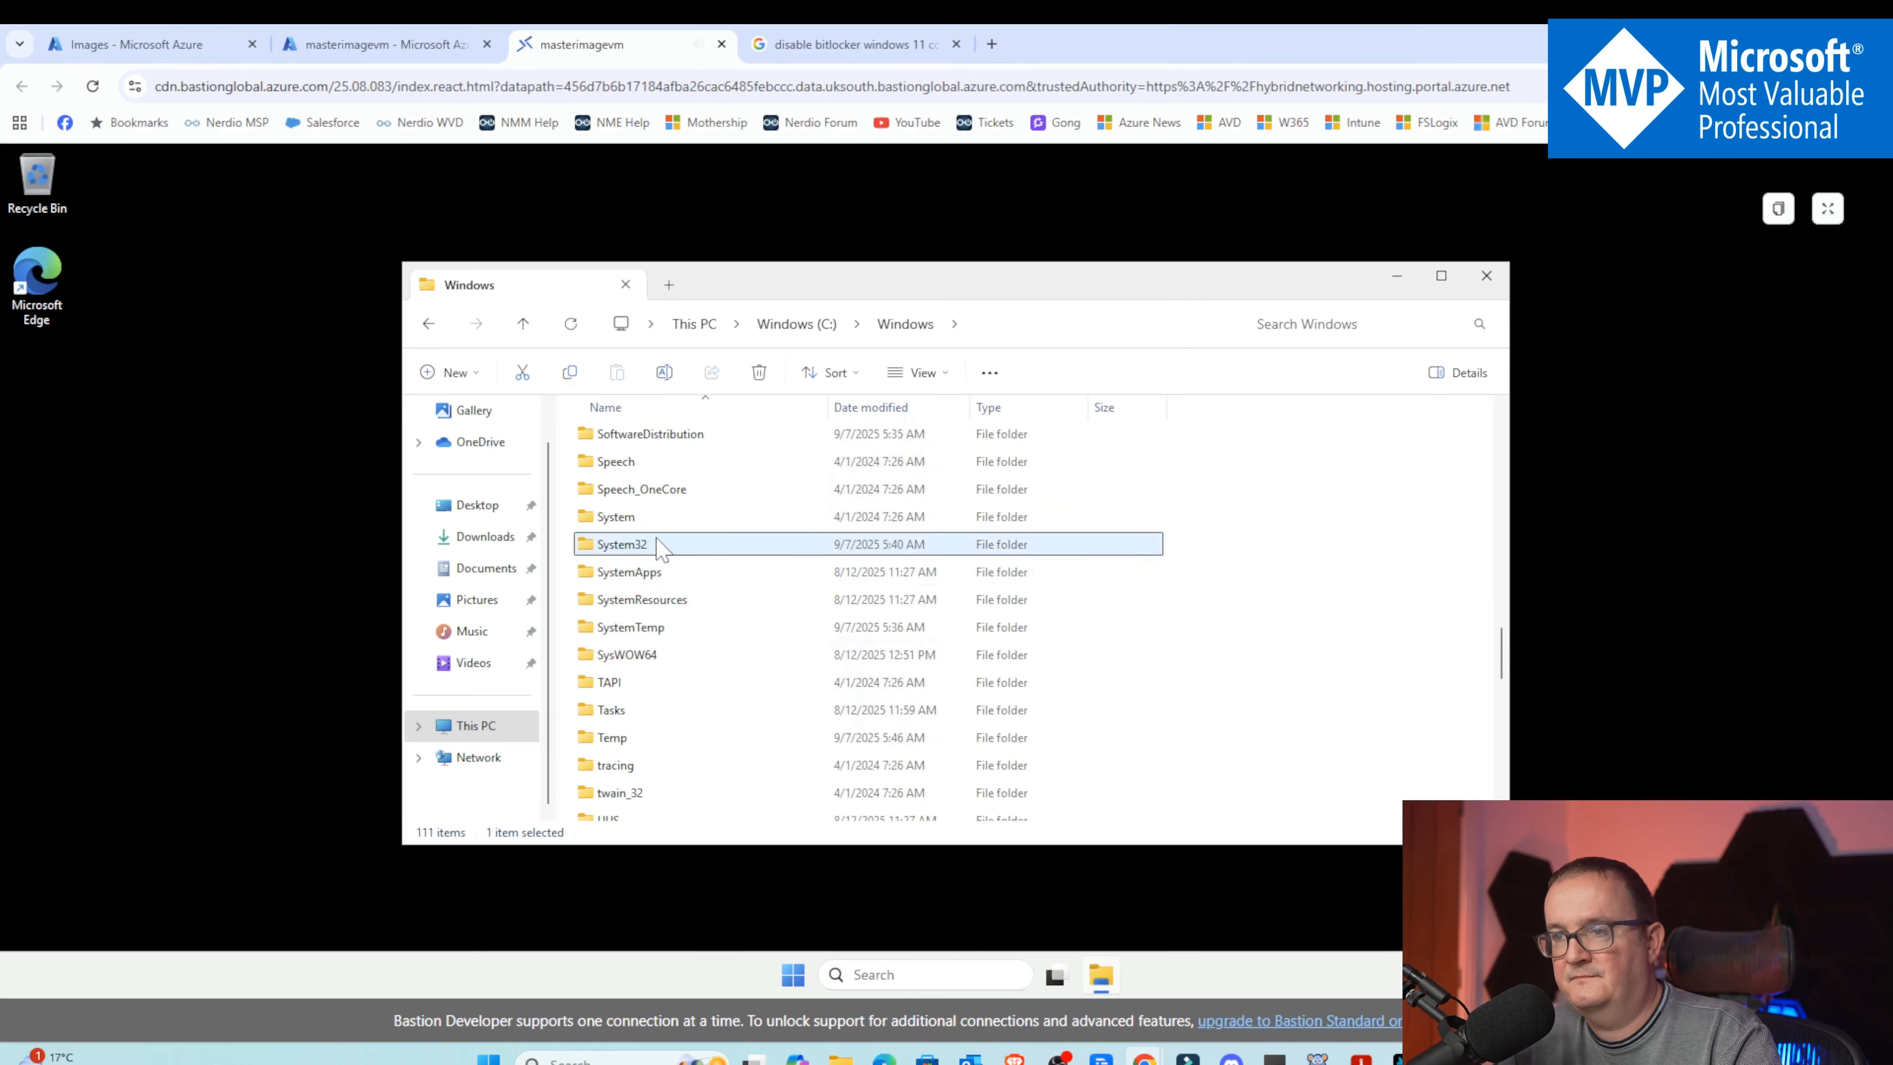
left_click(668, 521)
scroll(660, 571, "down", 20)
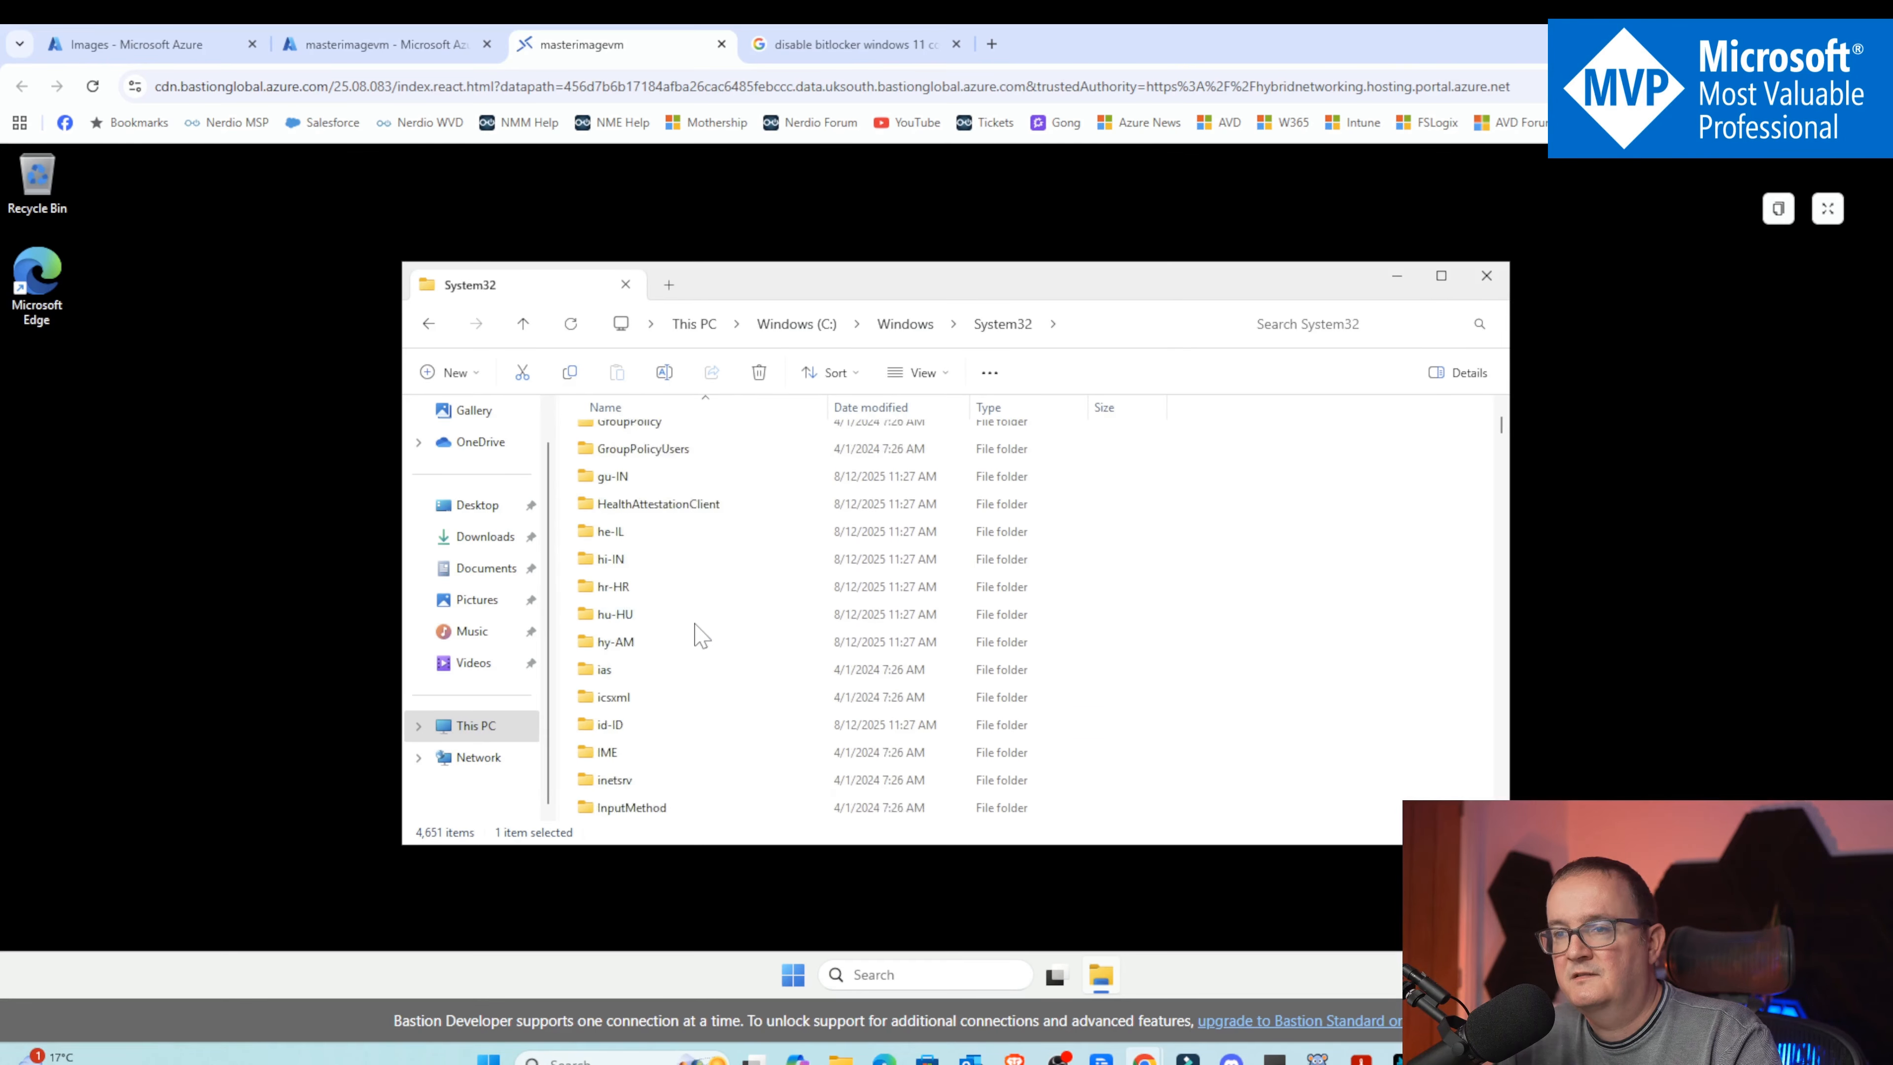
scroll(684, 624, "down", 12)
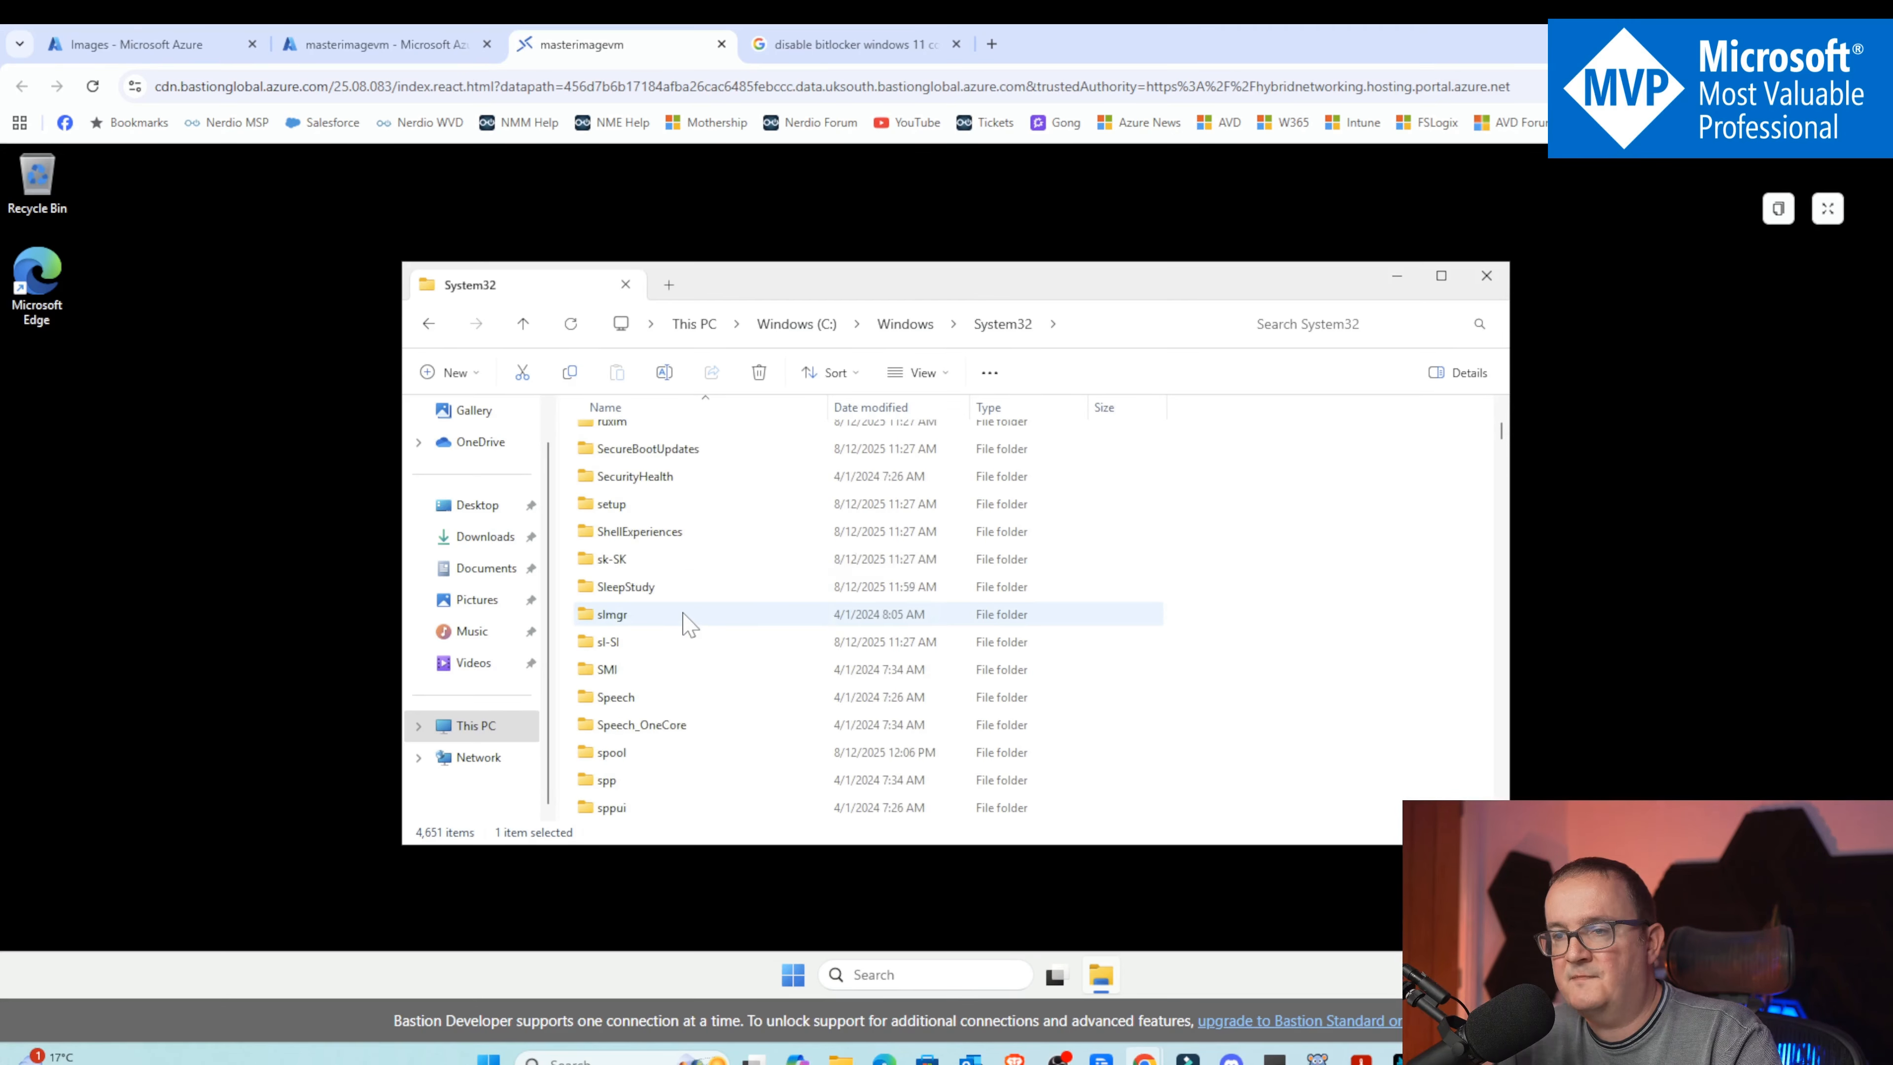
double_click(642, 587)
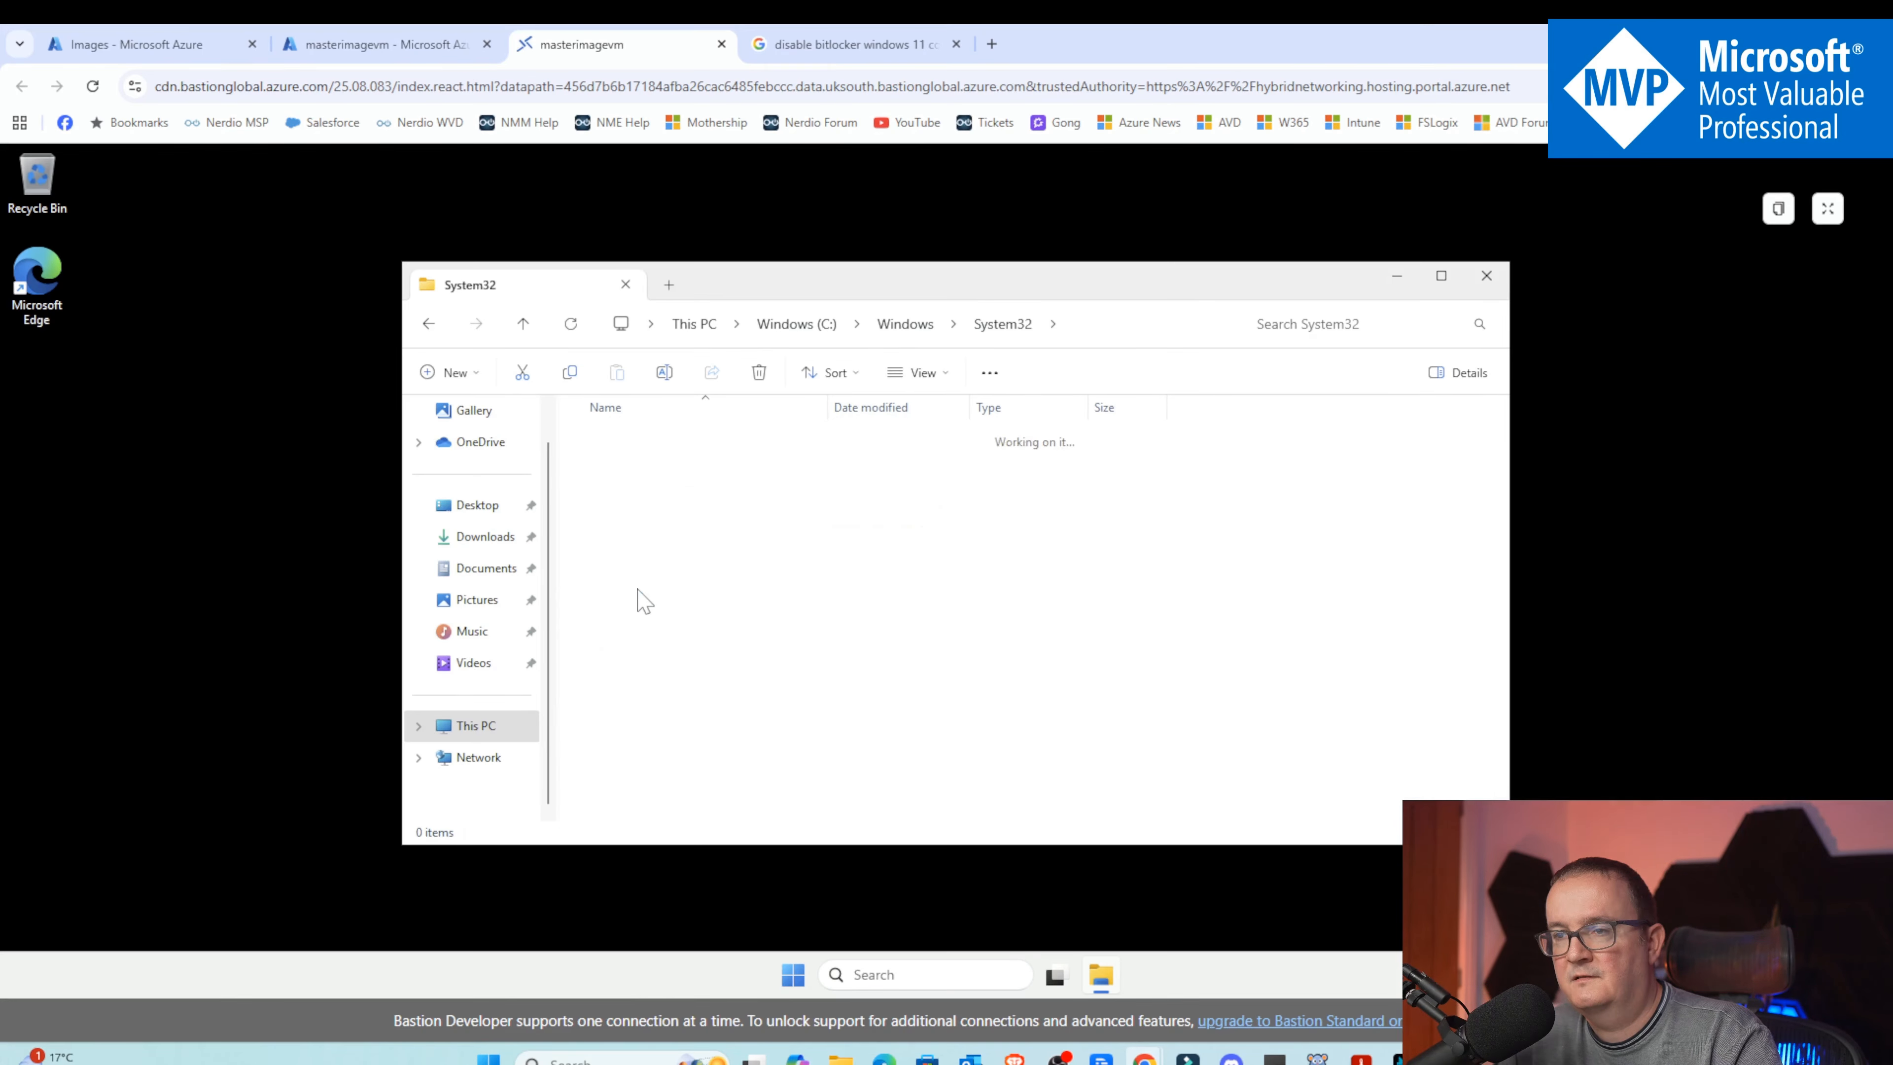
left_click(605, 531)
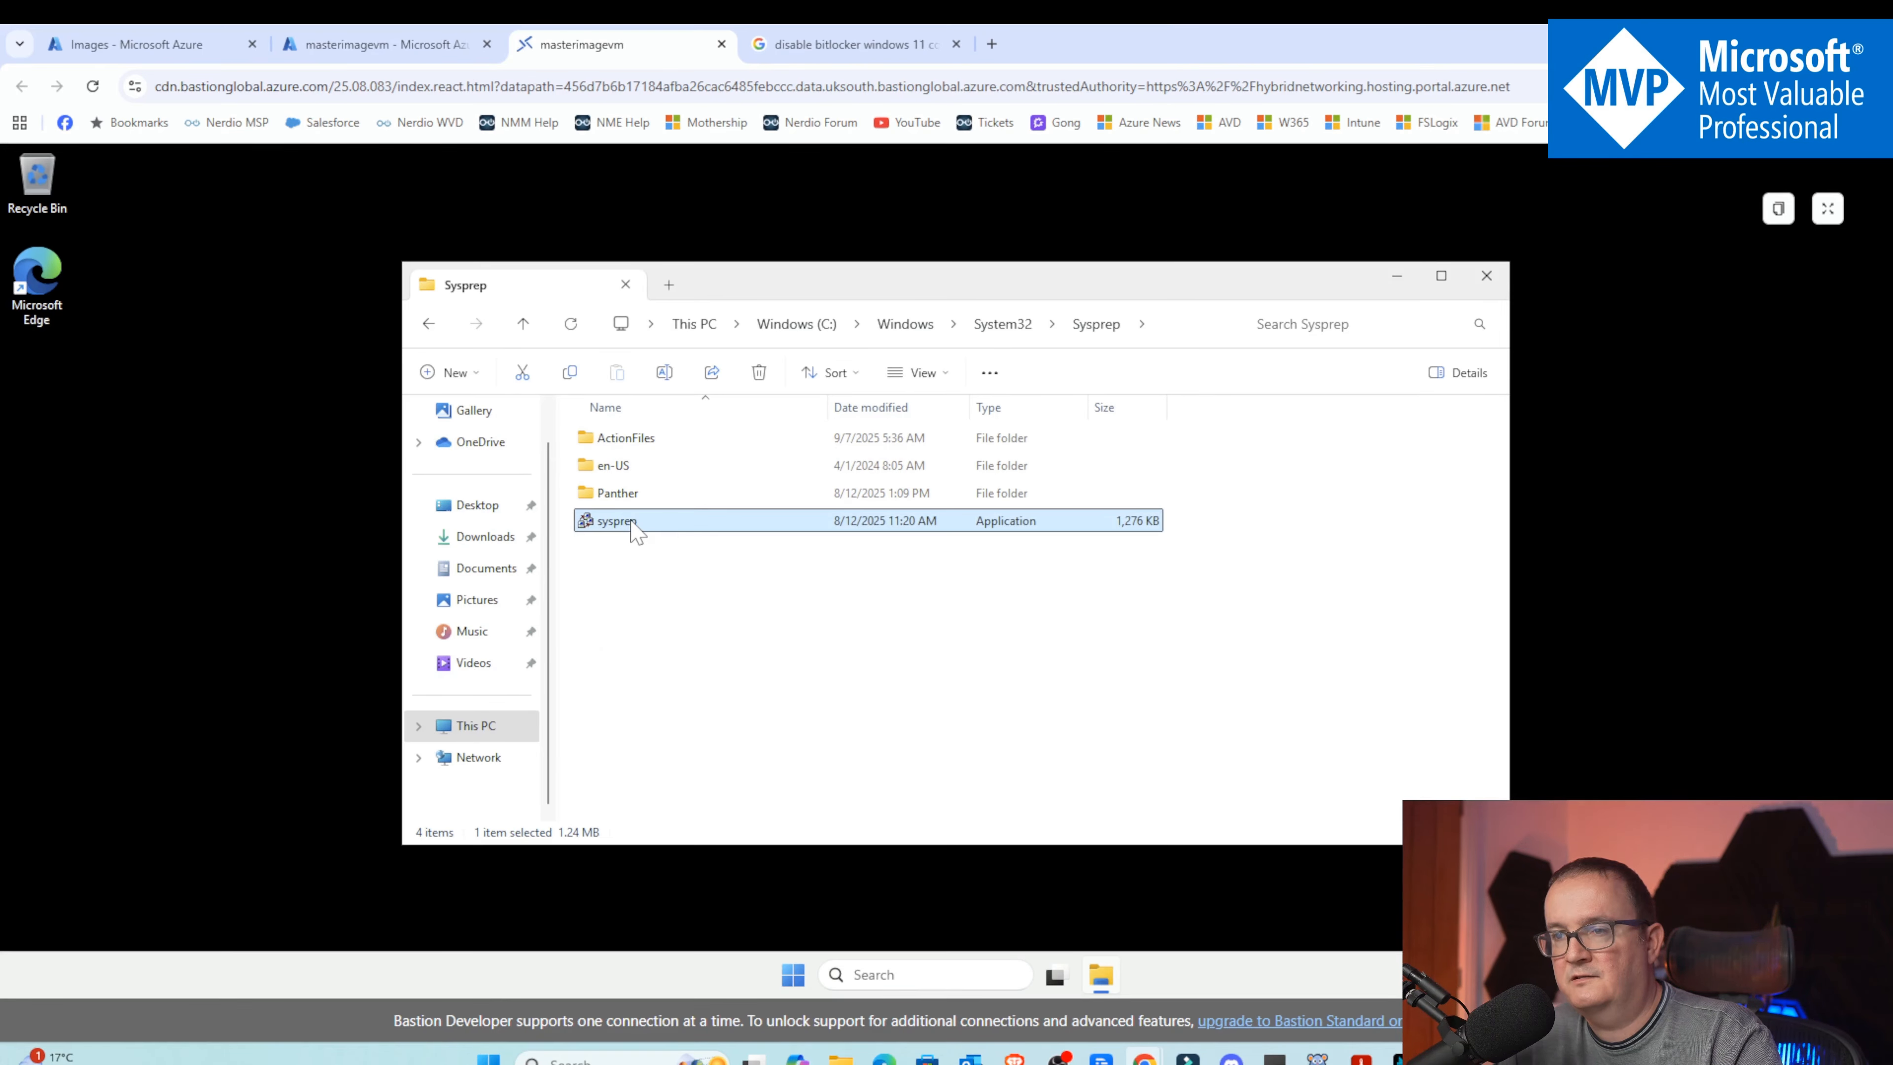
double_click(634, 526)
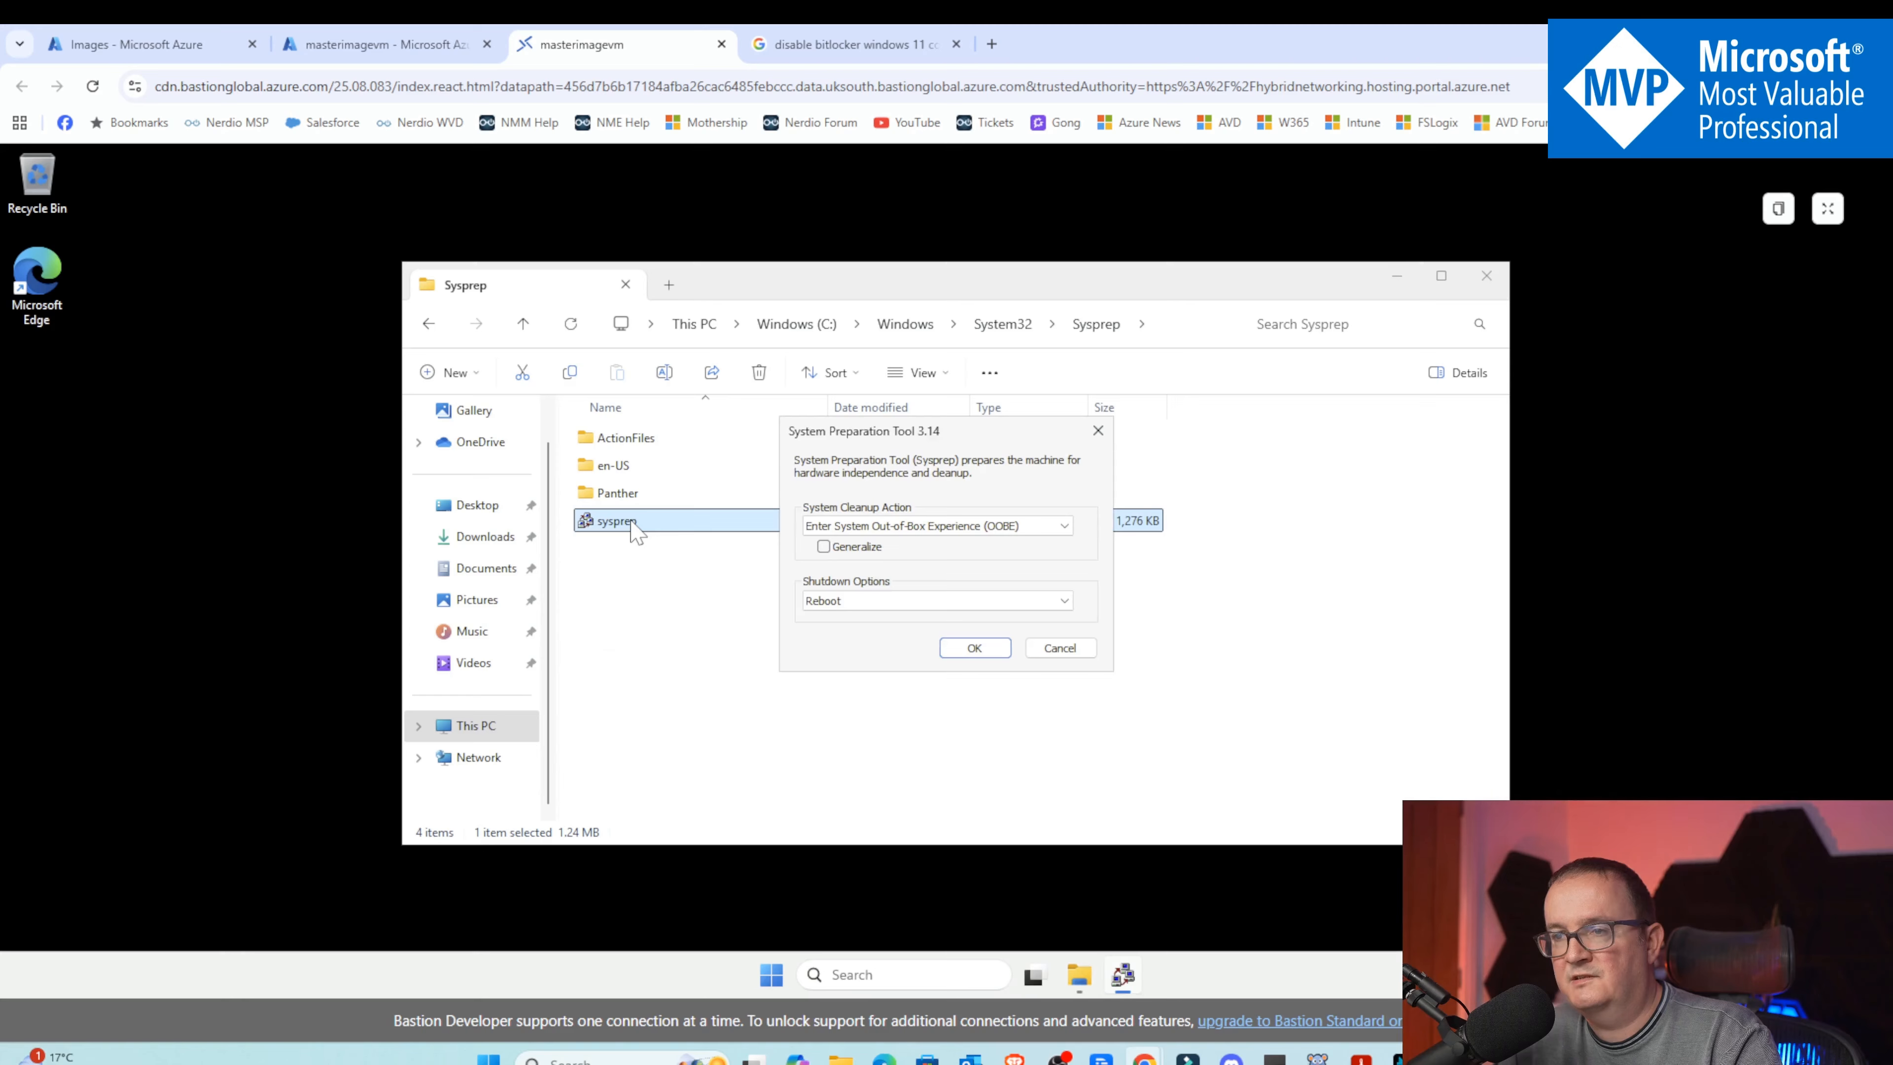
Run Sysprep with Enter System Out-of-Box Experience (OOBE), Generalize checked, and Shutdown as the shutdown option
left_click(849, 548)
left_click(850, 526)
left_click(922, 542)
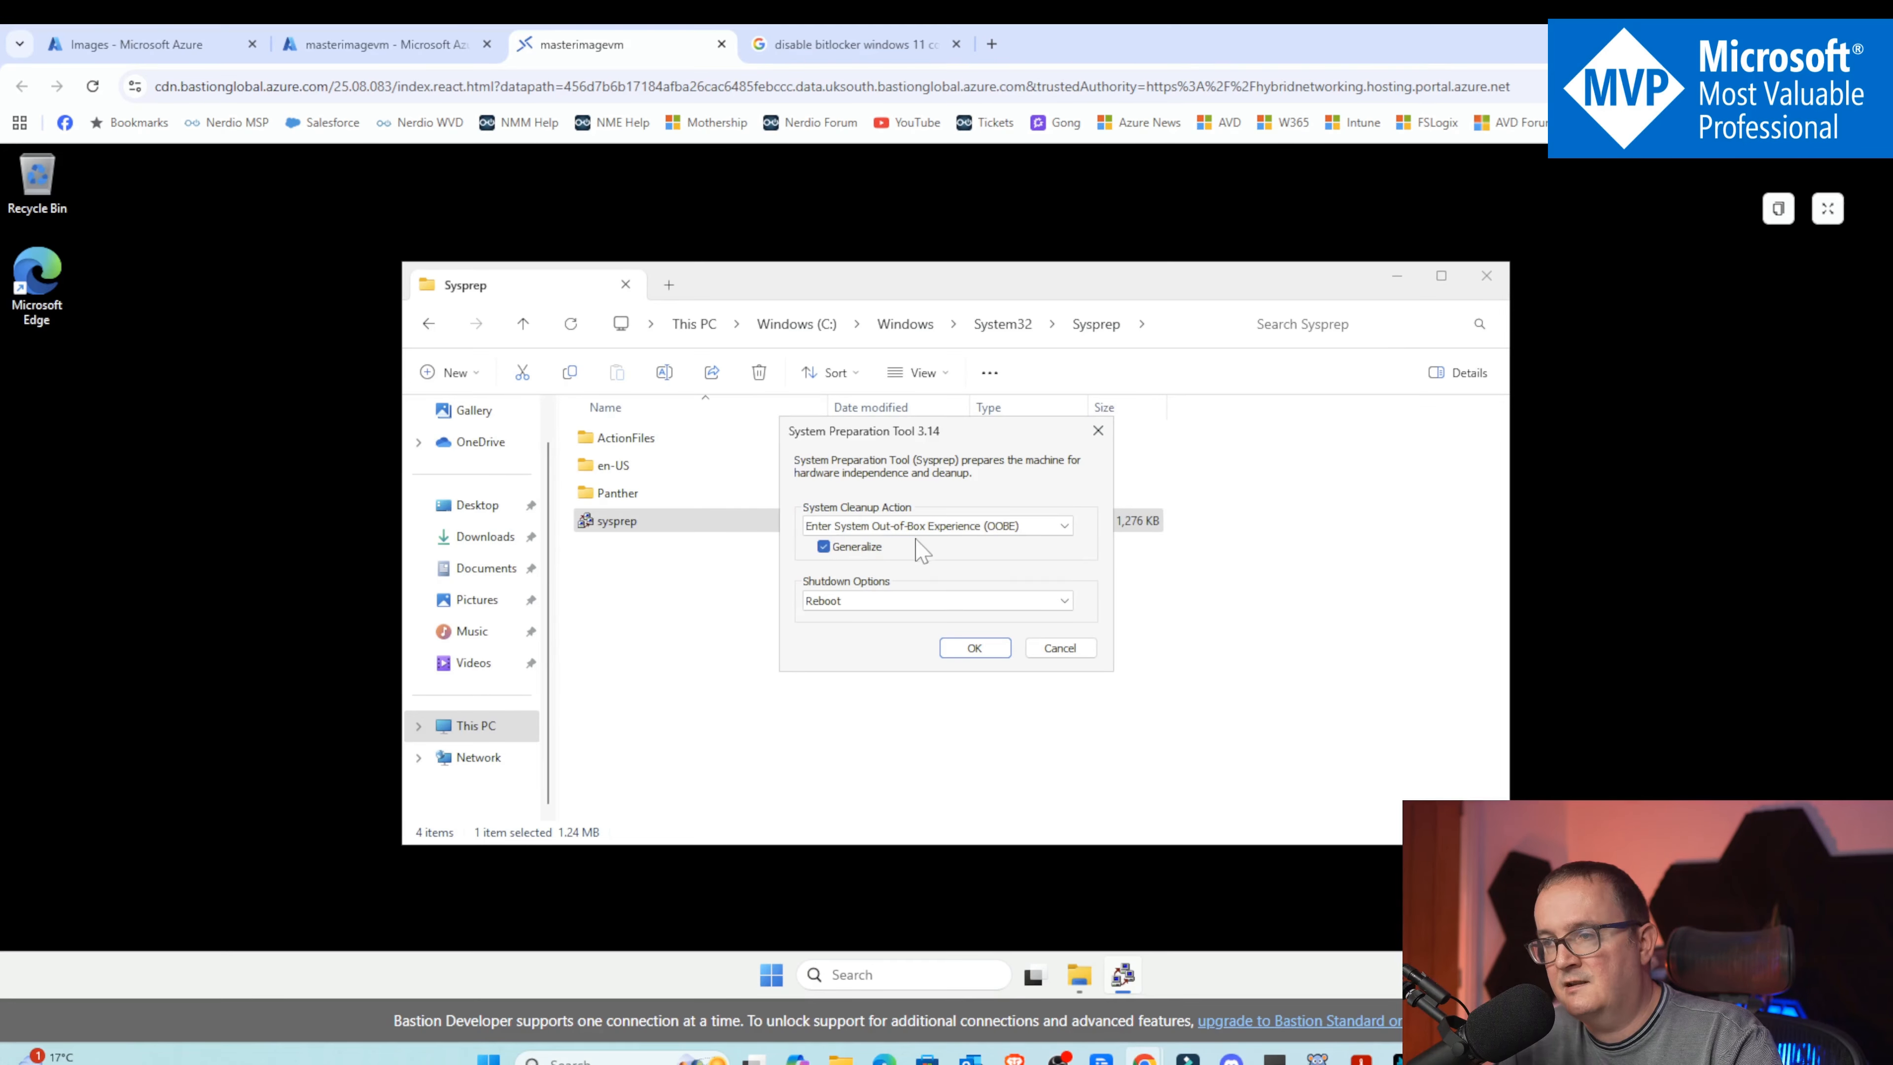
left_click(843, 602)
left_click(827, 645)
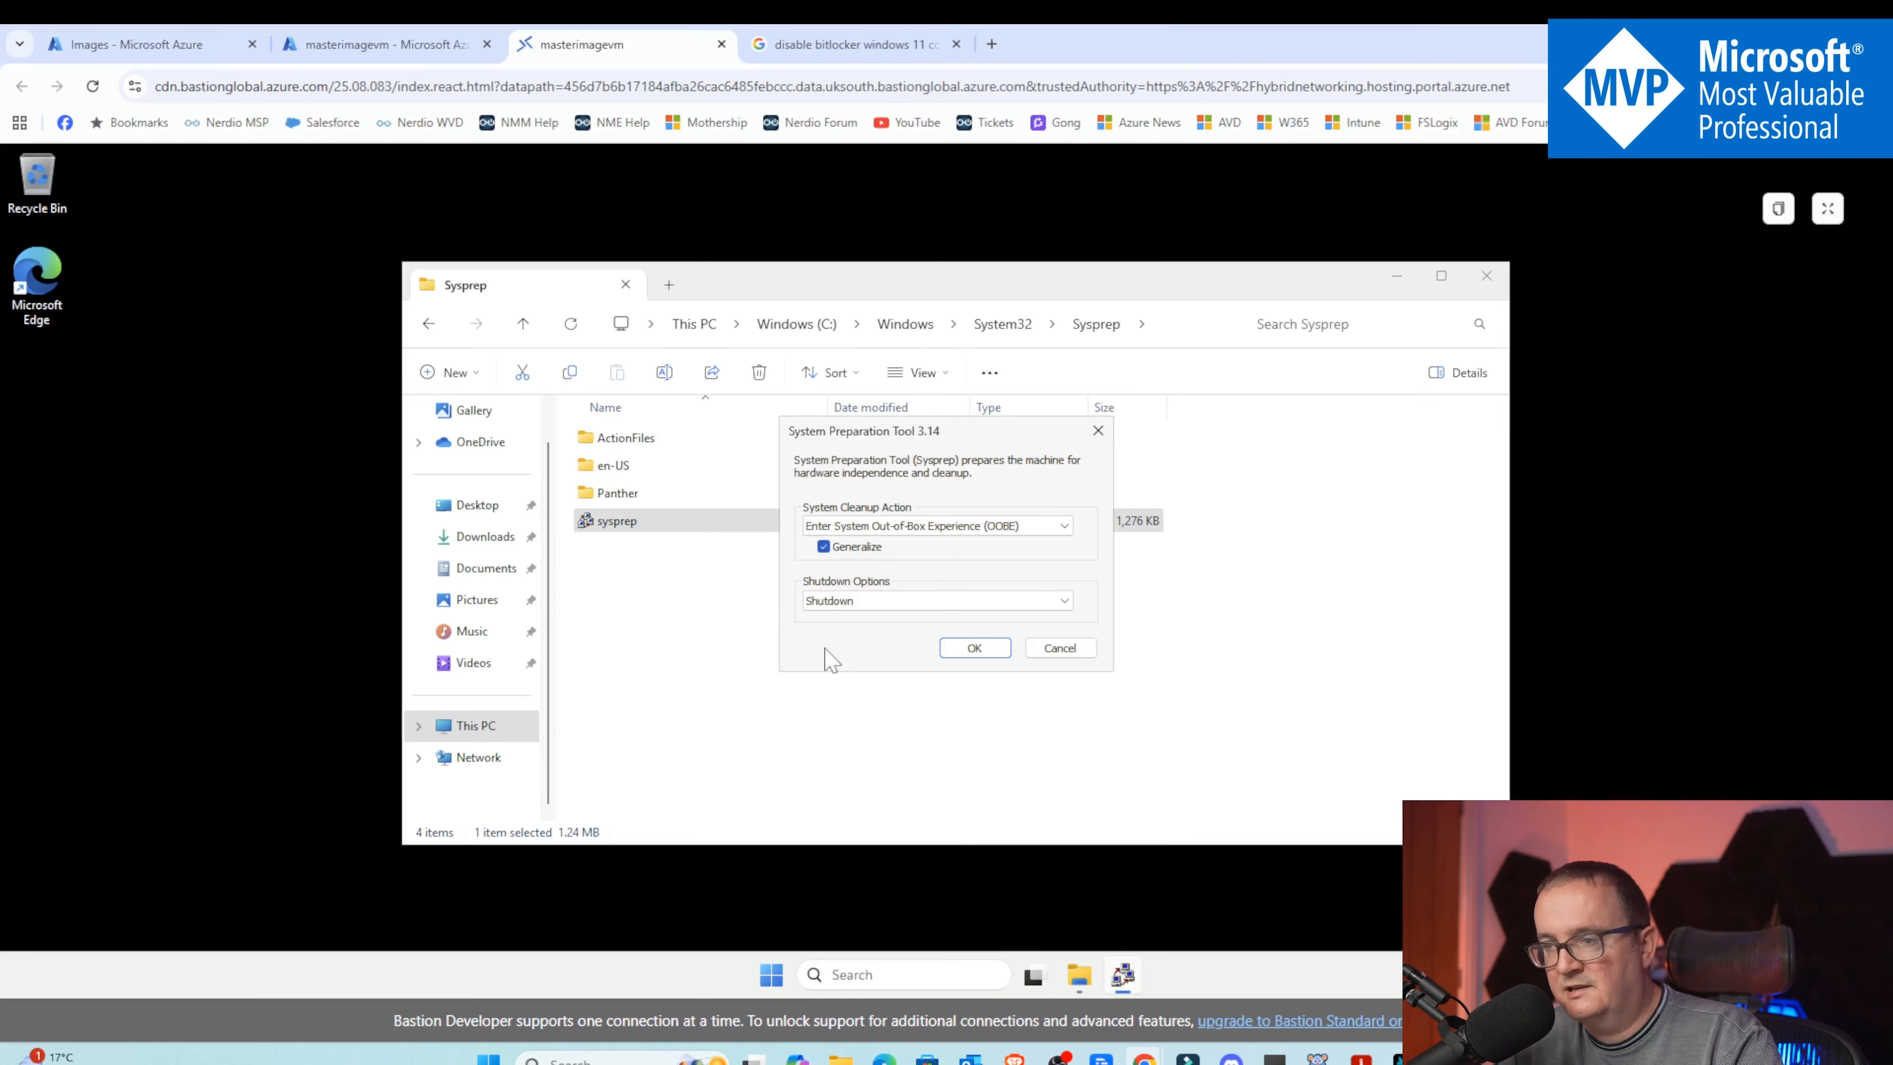
left_click(961, 650)
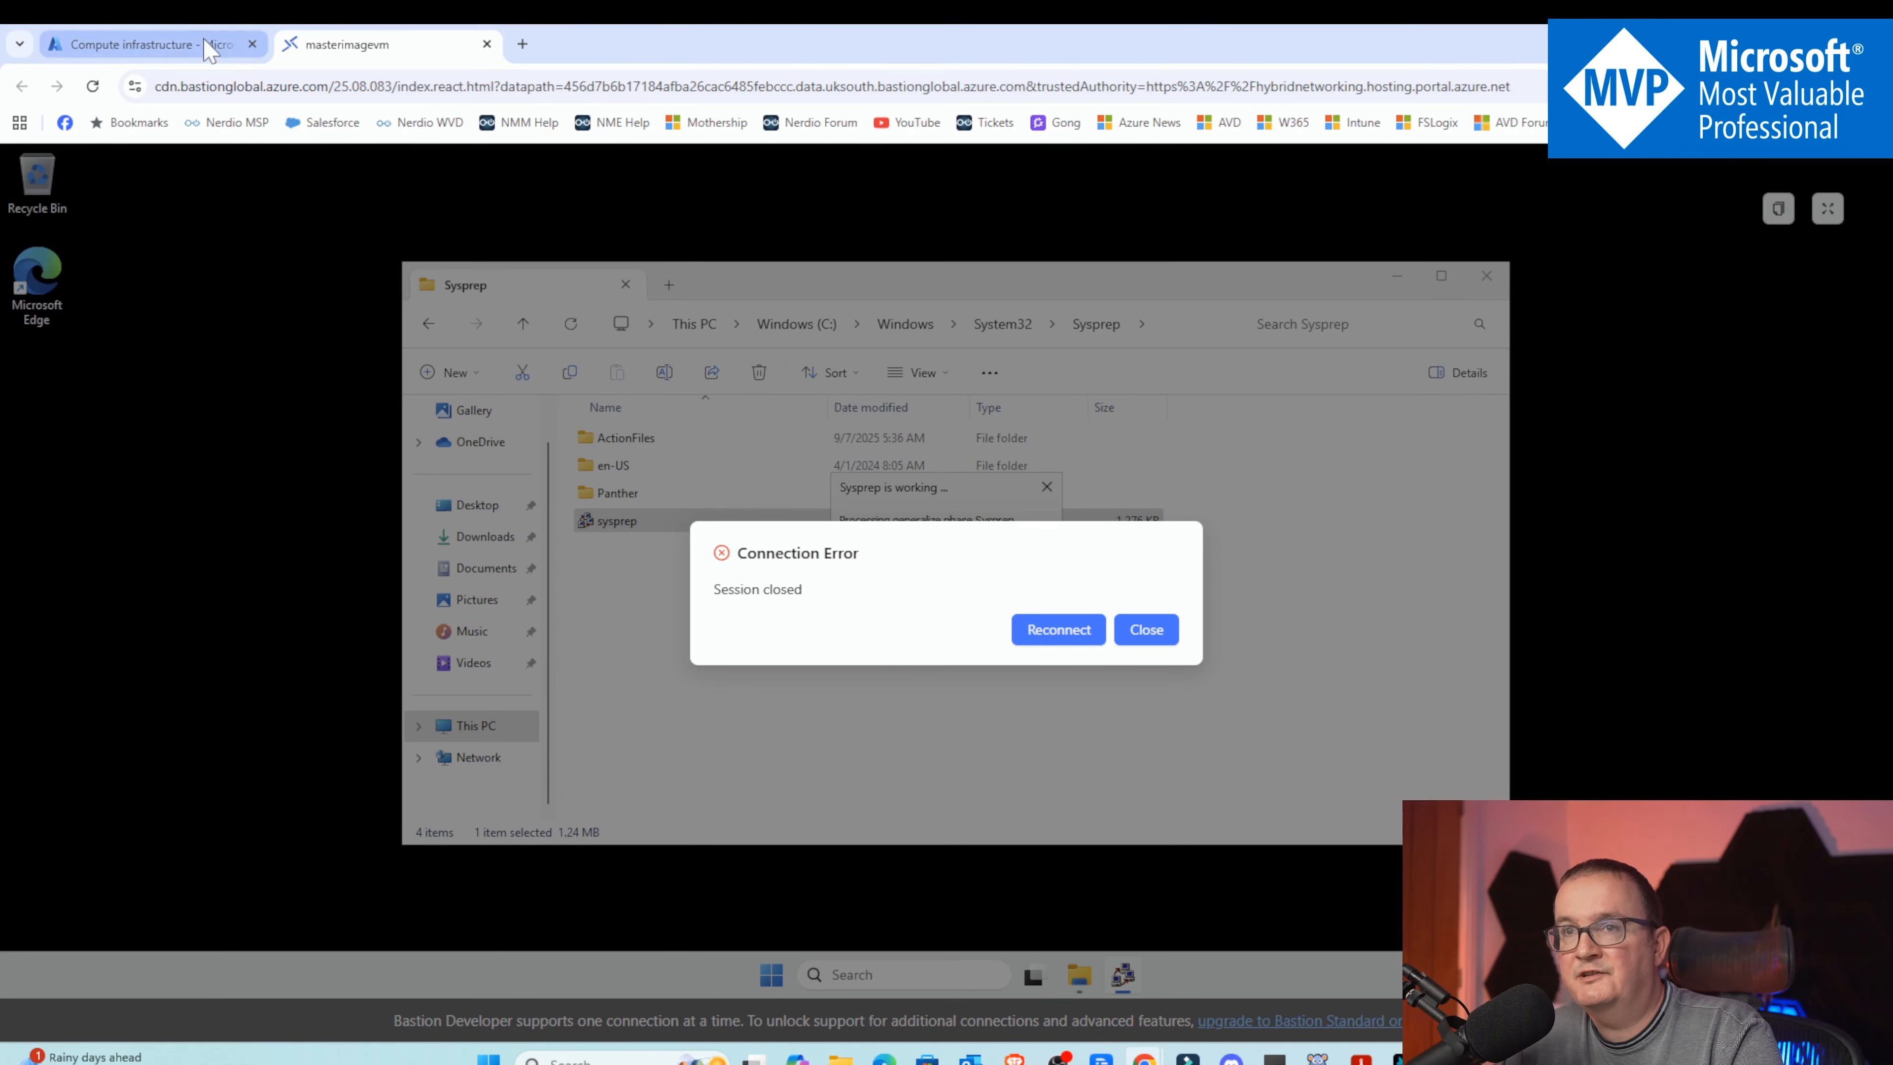
Return to the Azure portal, refresh the virtual machines list and open the masterimagevm overview
left_click(172, 44)
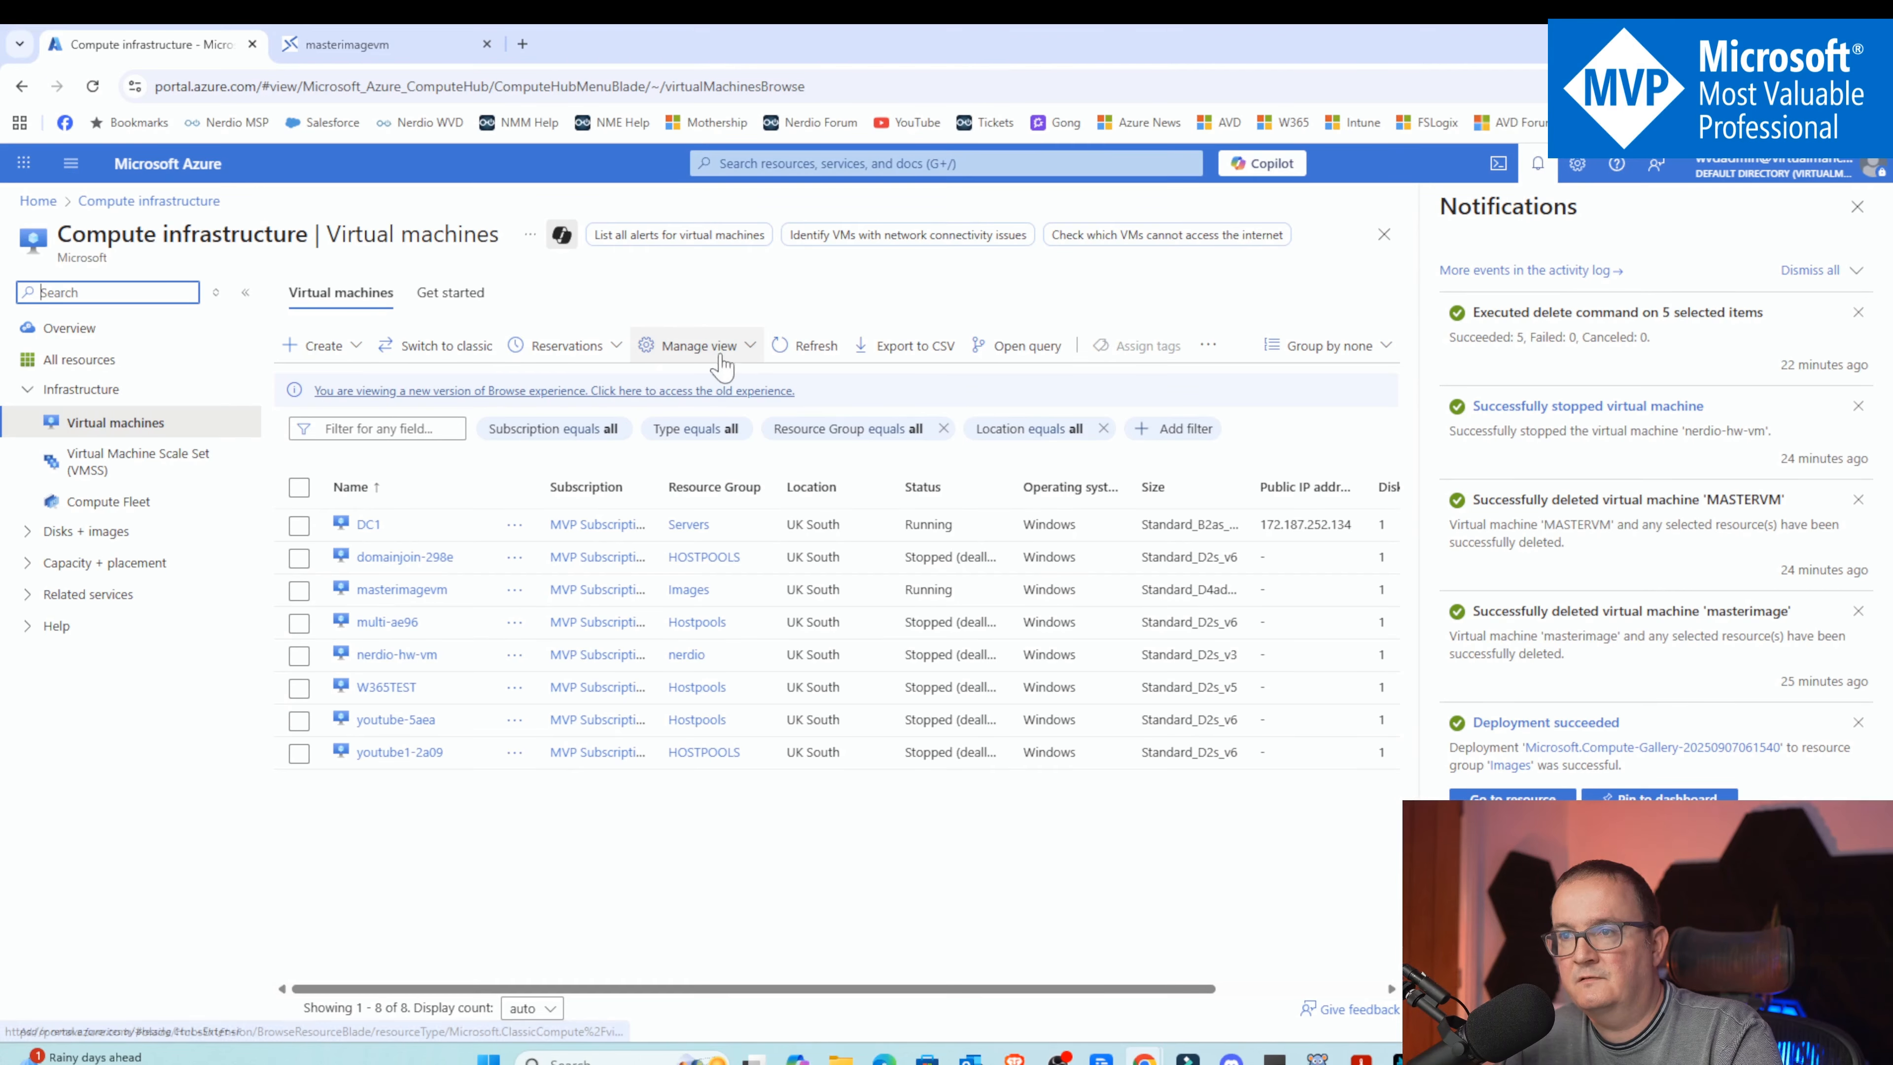
left_click(806, 345)
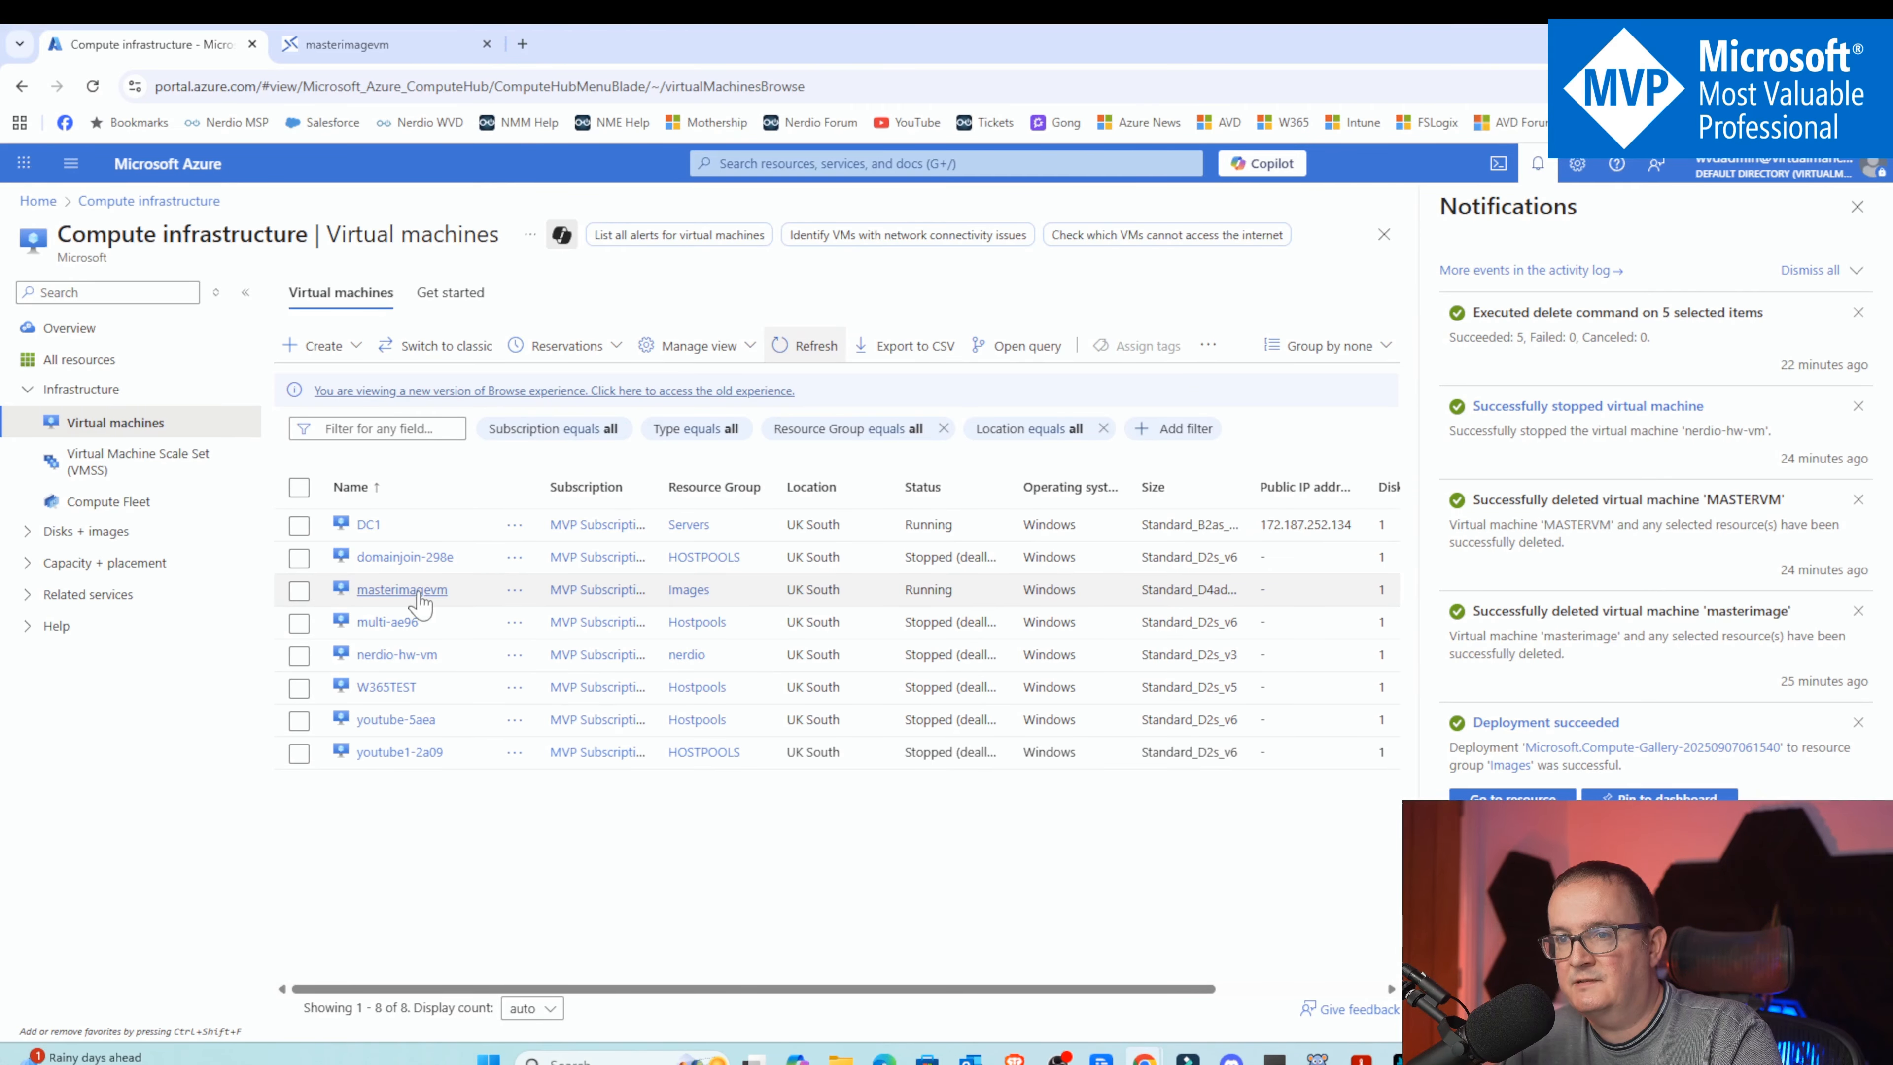
left_click(403, 590)
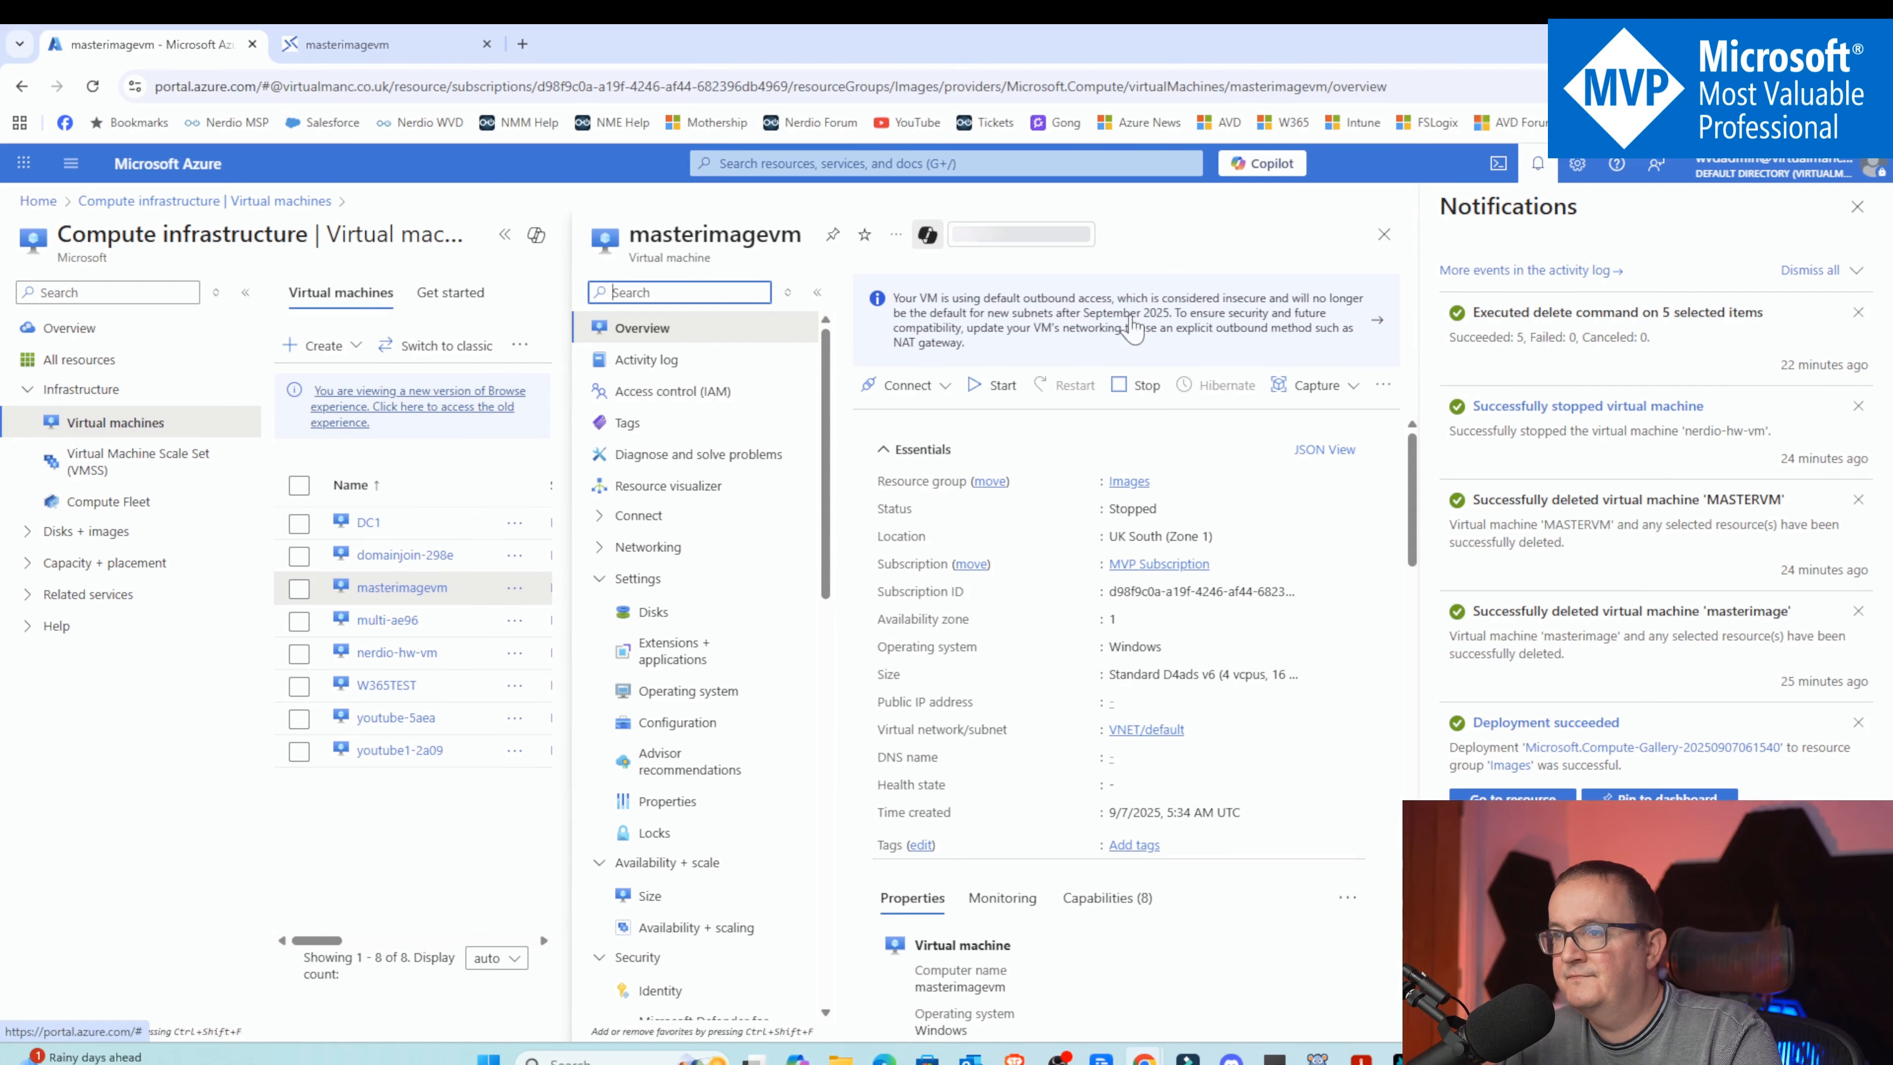
left_click(1857, 207)
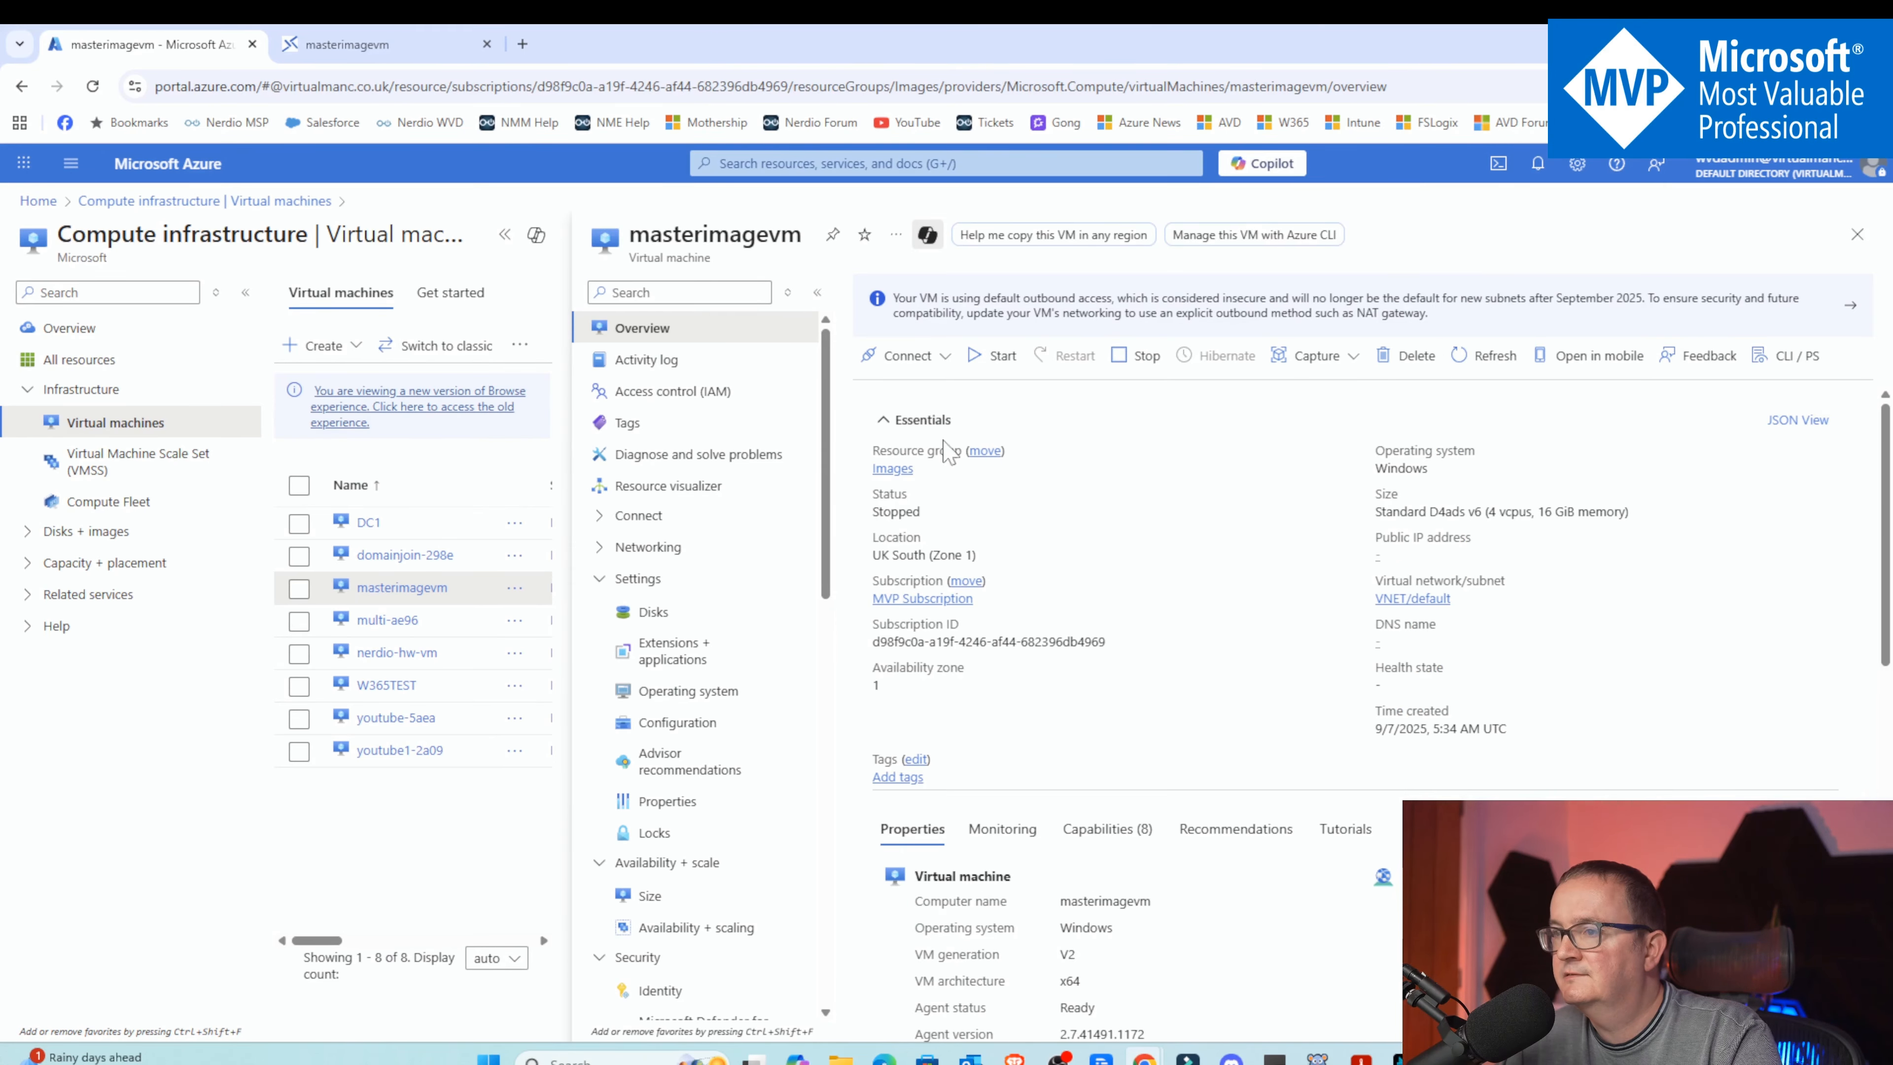
Start capturing masterimagevm as an image
left_click_drag(874, 508, 933, 514)
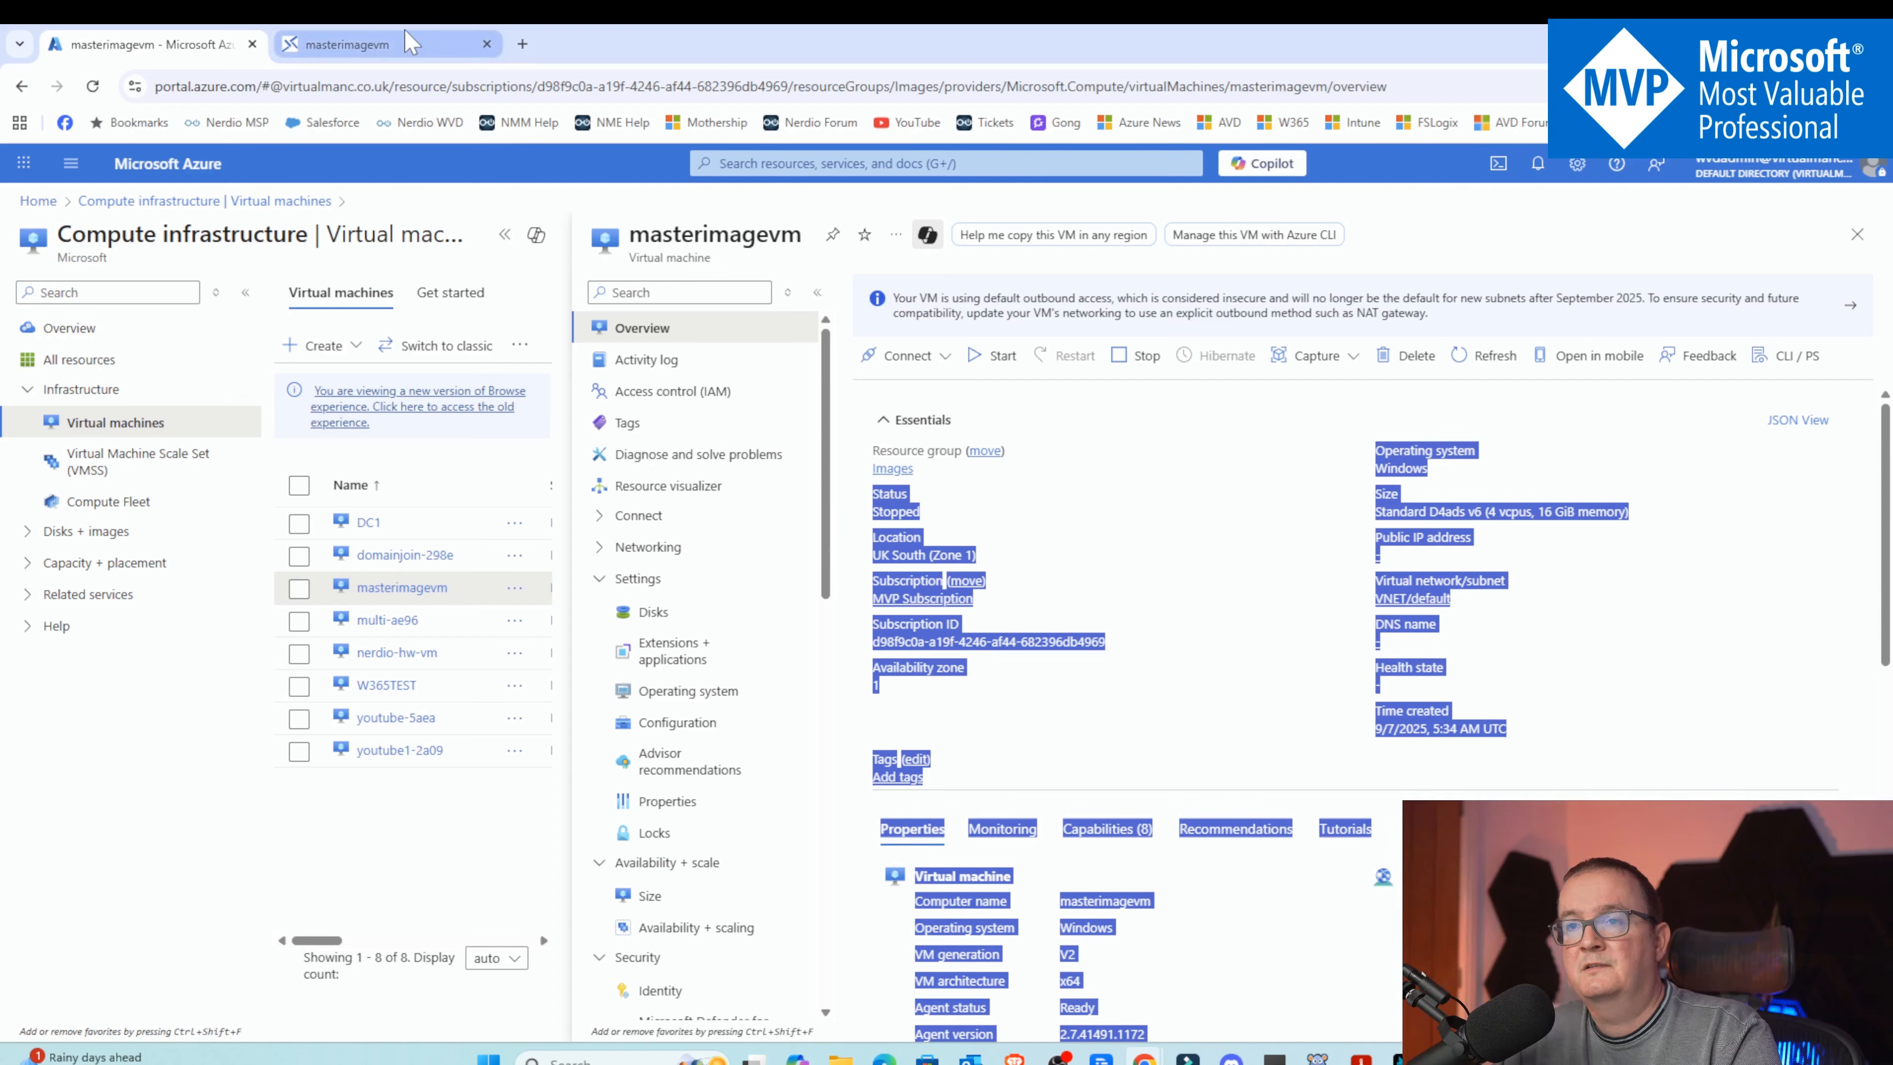
mouse_move(410, 43)
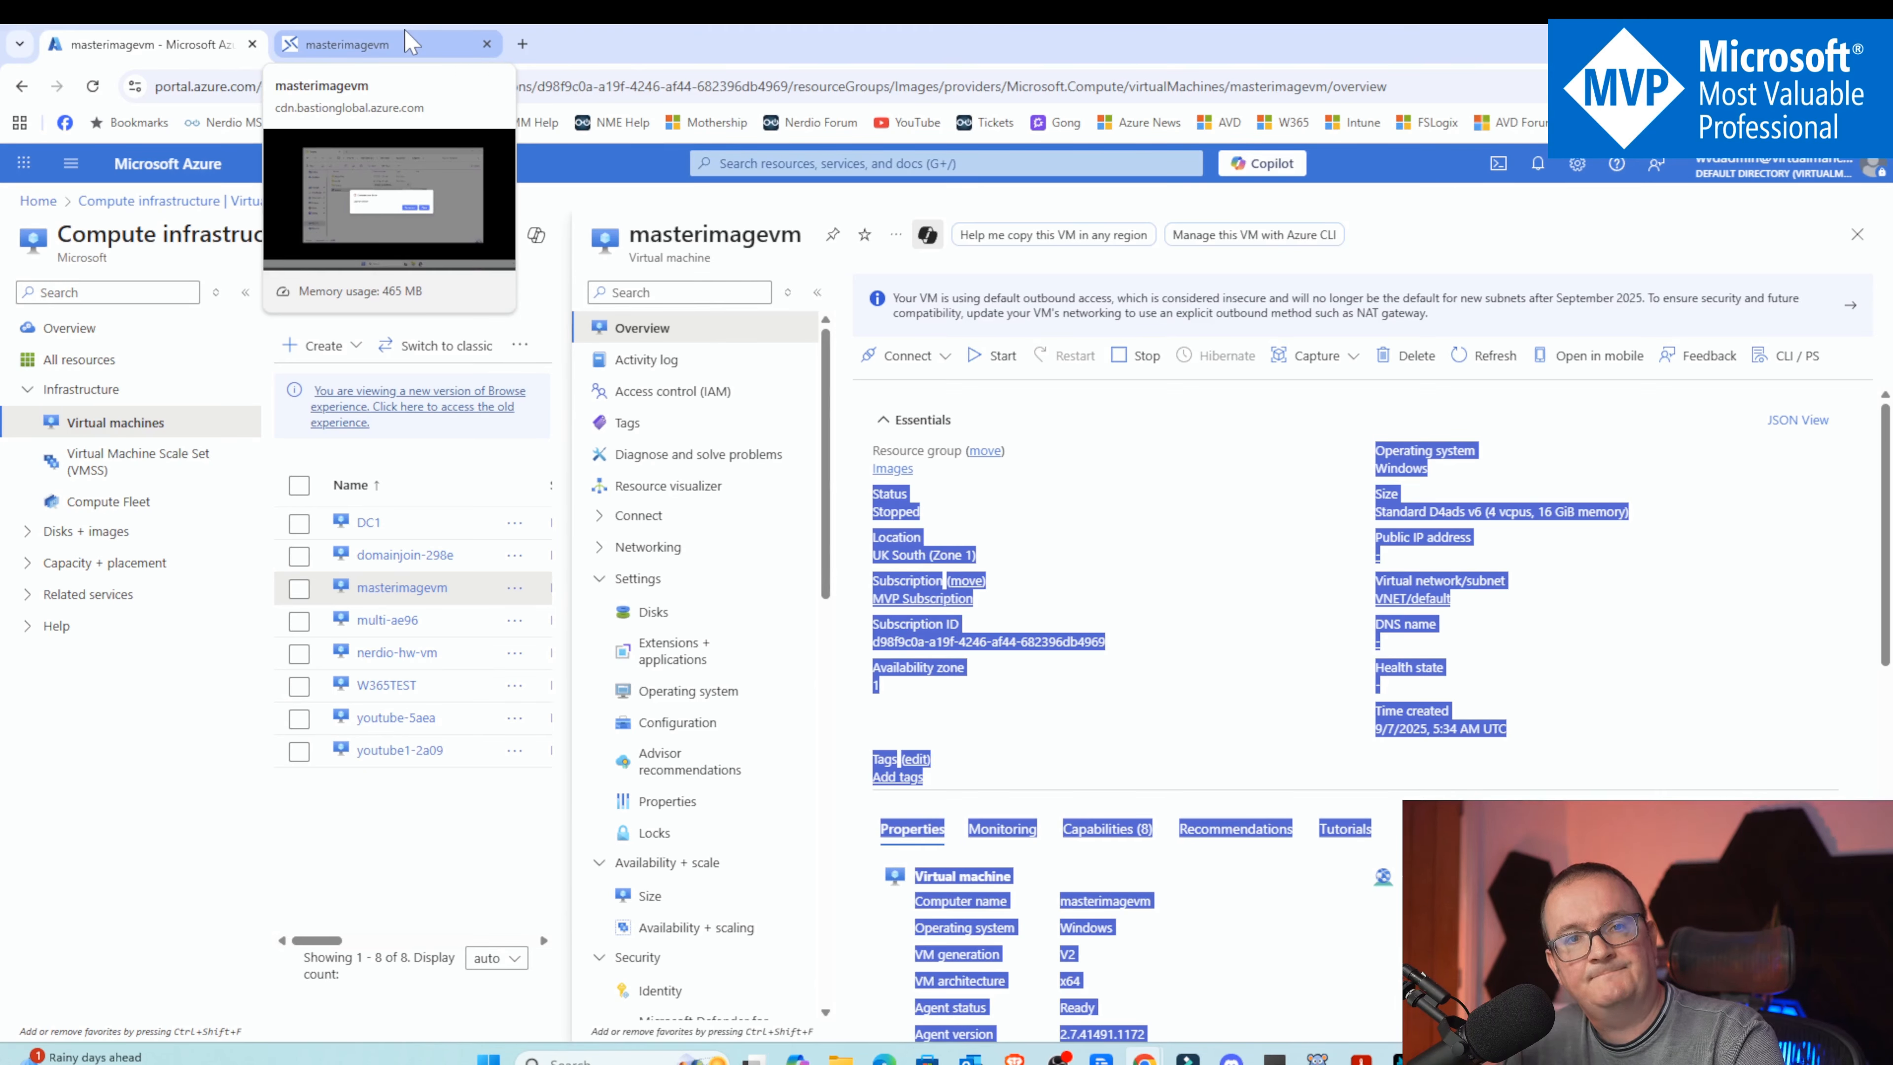
left_click(1300, 391)
left_click(1315, 357)
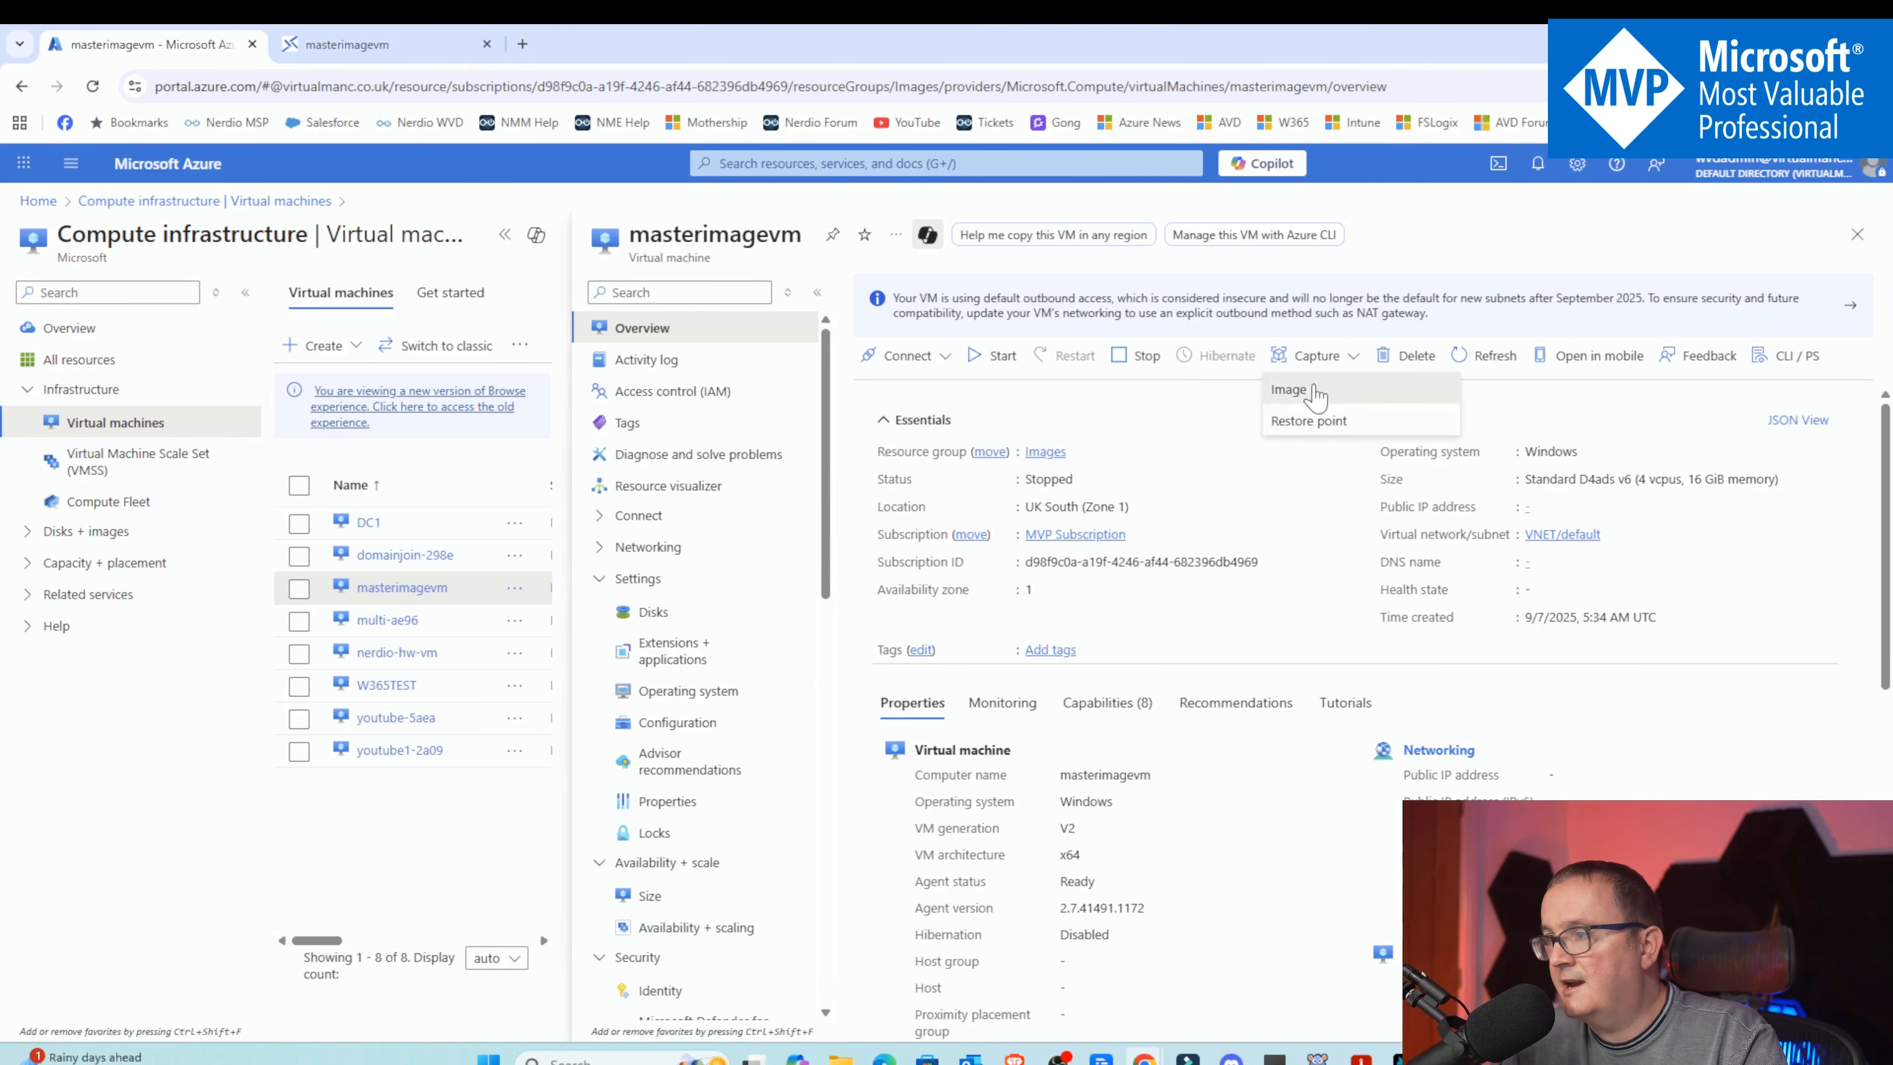
left_click(1315, 393)
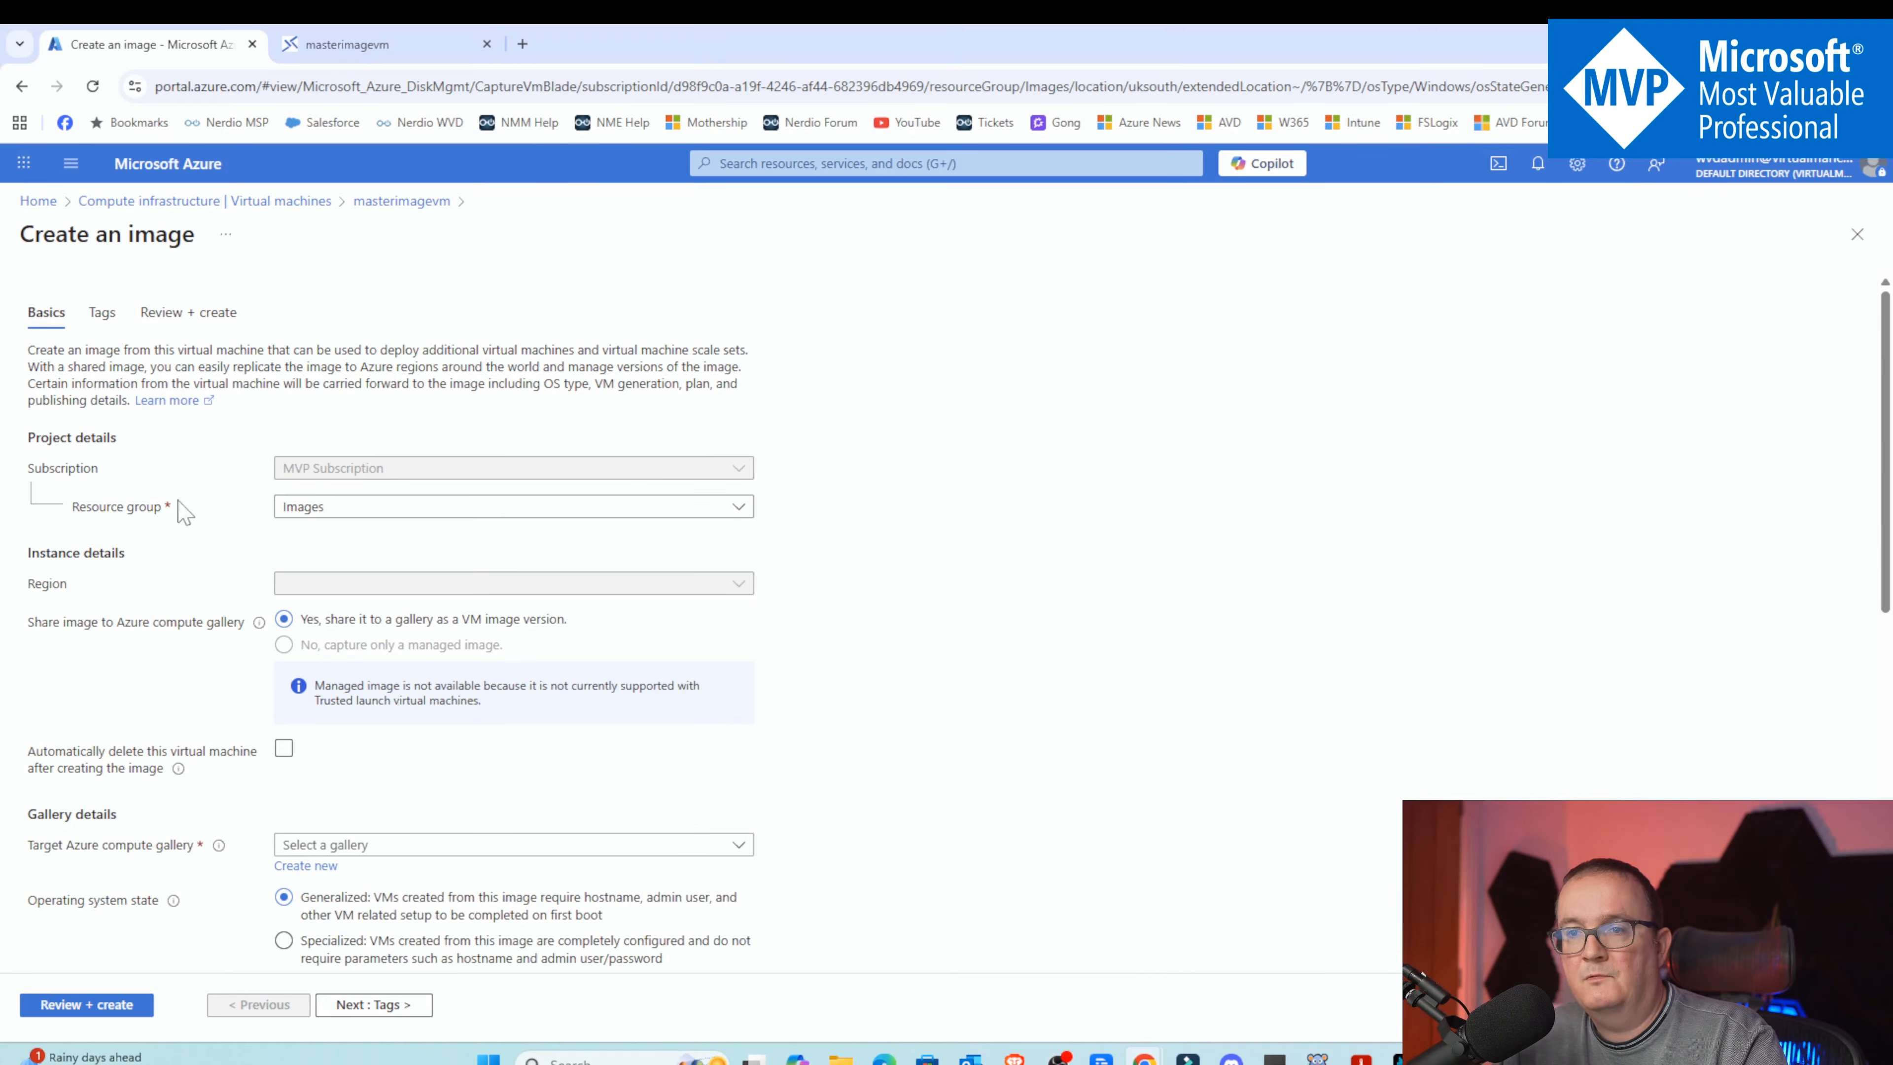
Share the image to a compute gallery and select YouTubedemo as the target Azure compute gallery
scroll(352, 430, "down", 1)
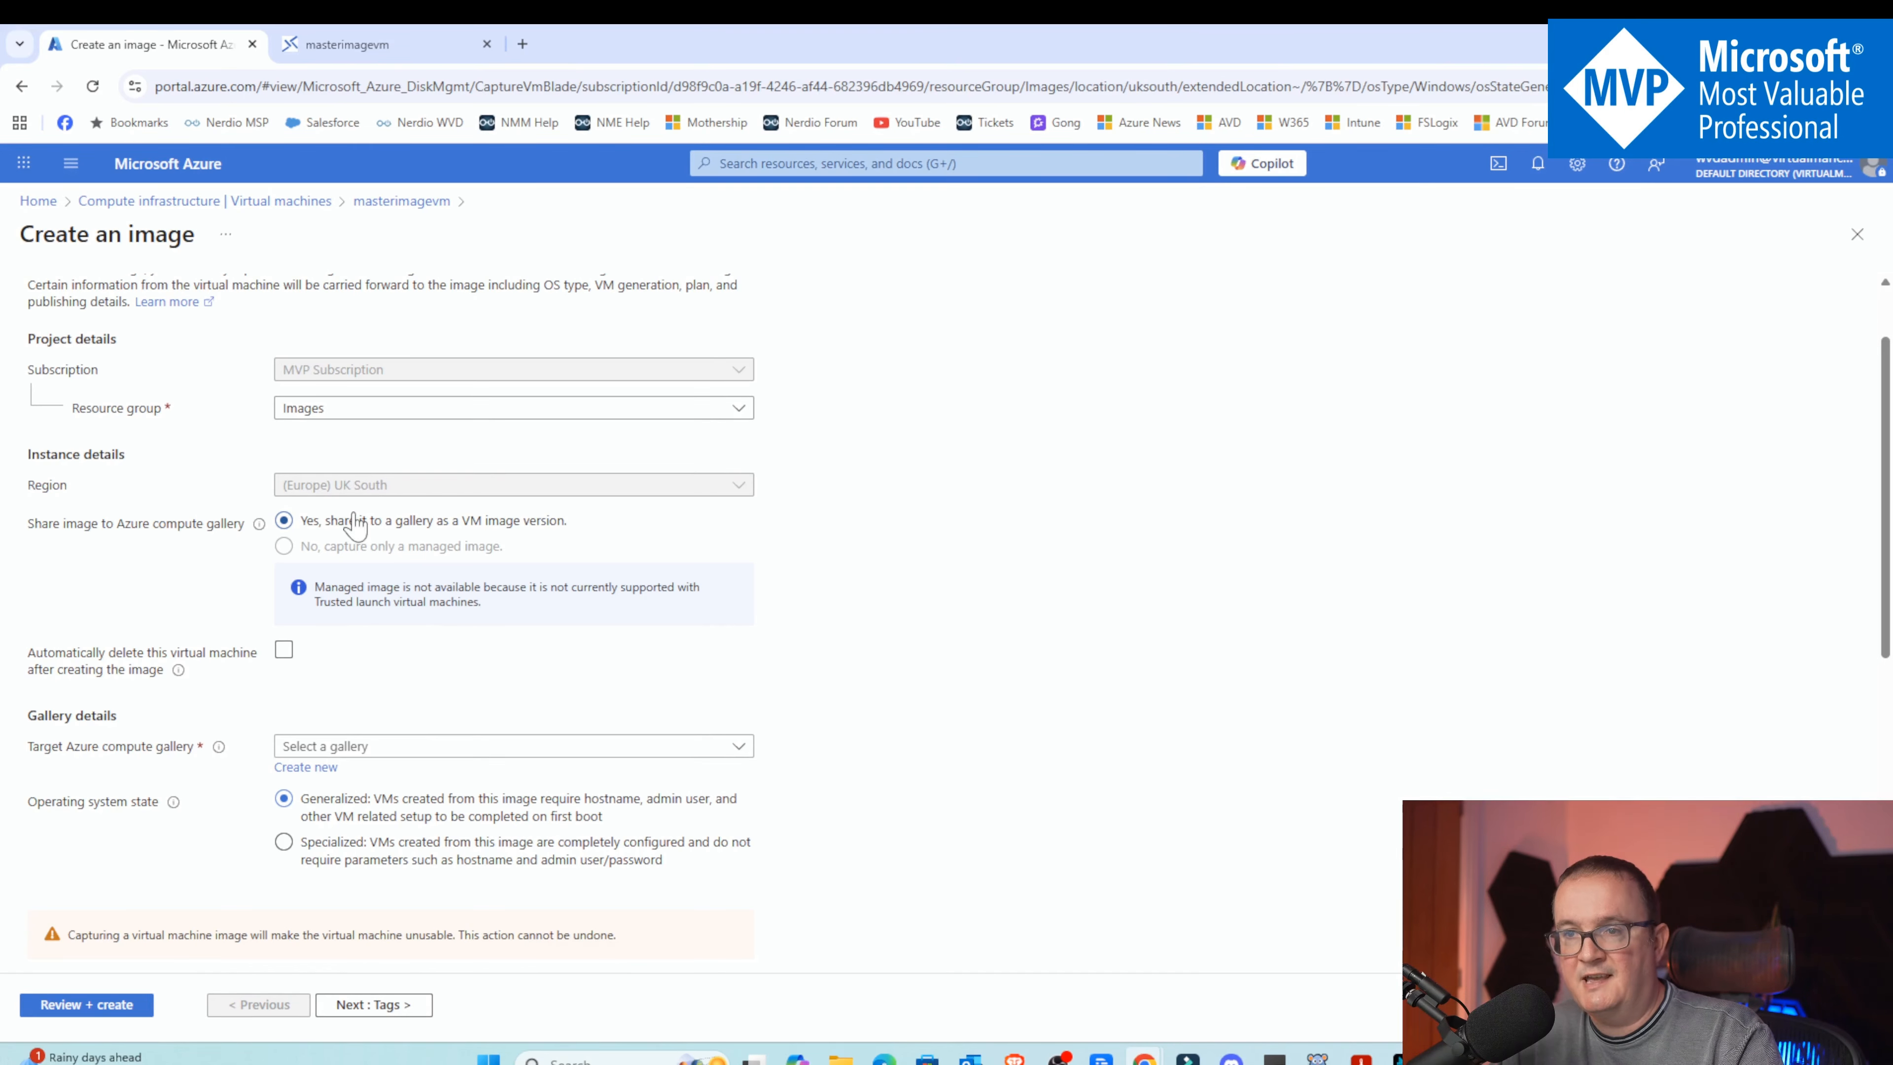
scroll(467, 532, "down", 1)
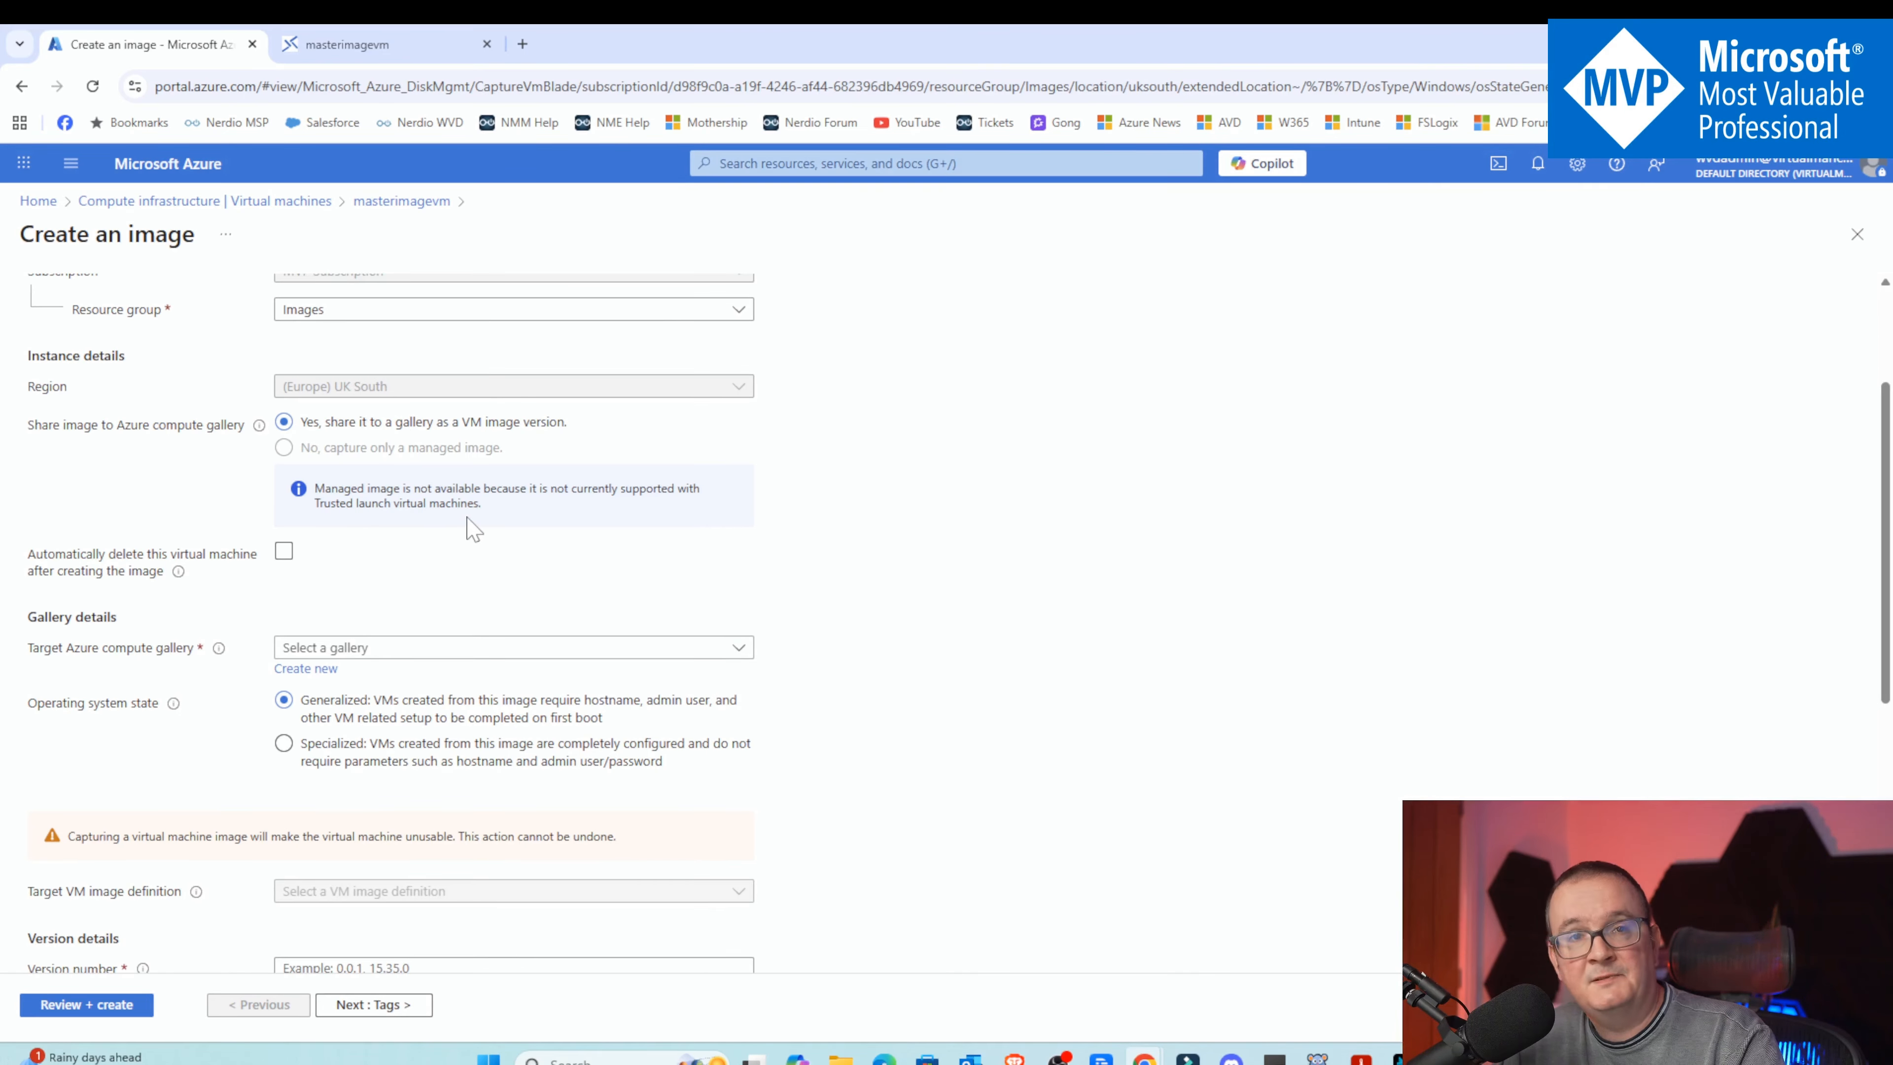
scroll(461, 529, "down", 1)
left_click(283, 457)
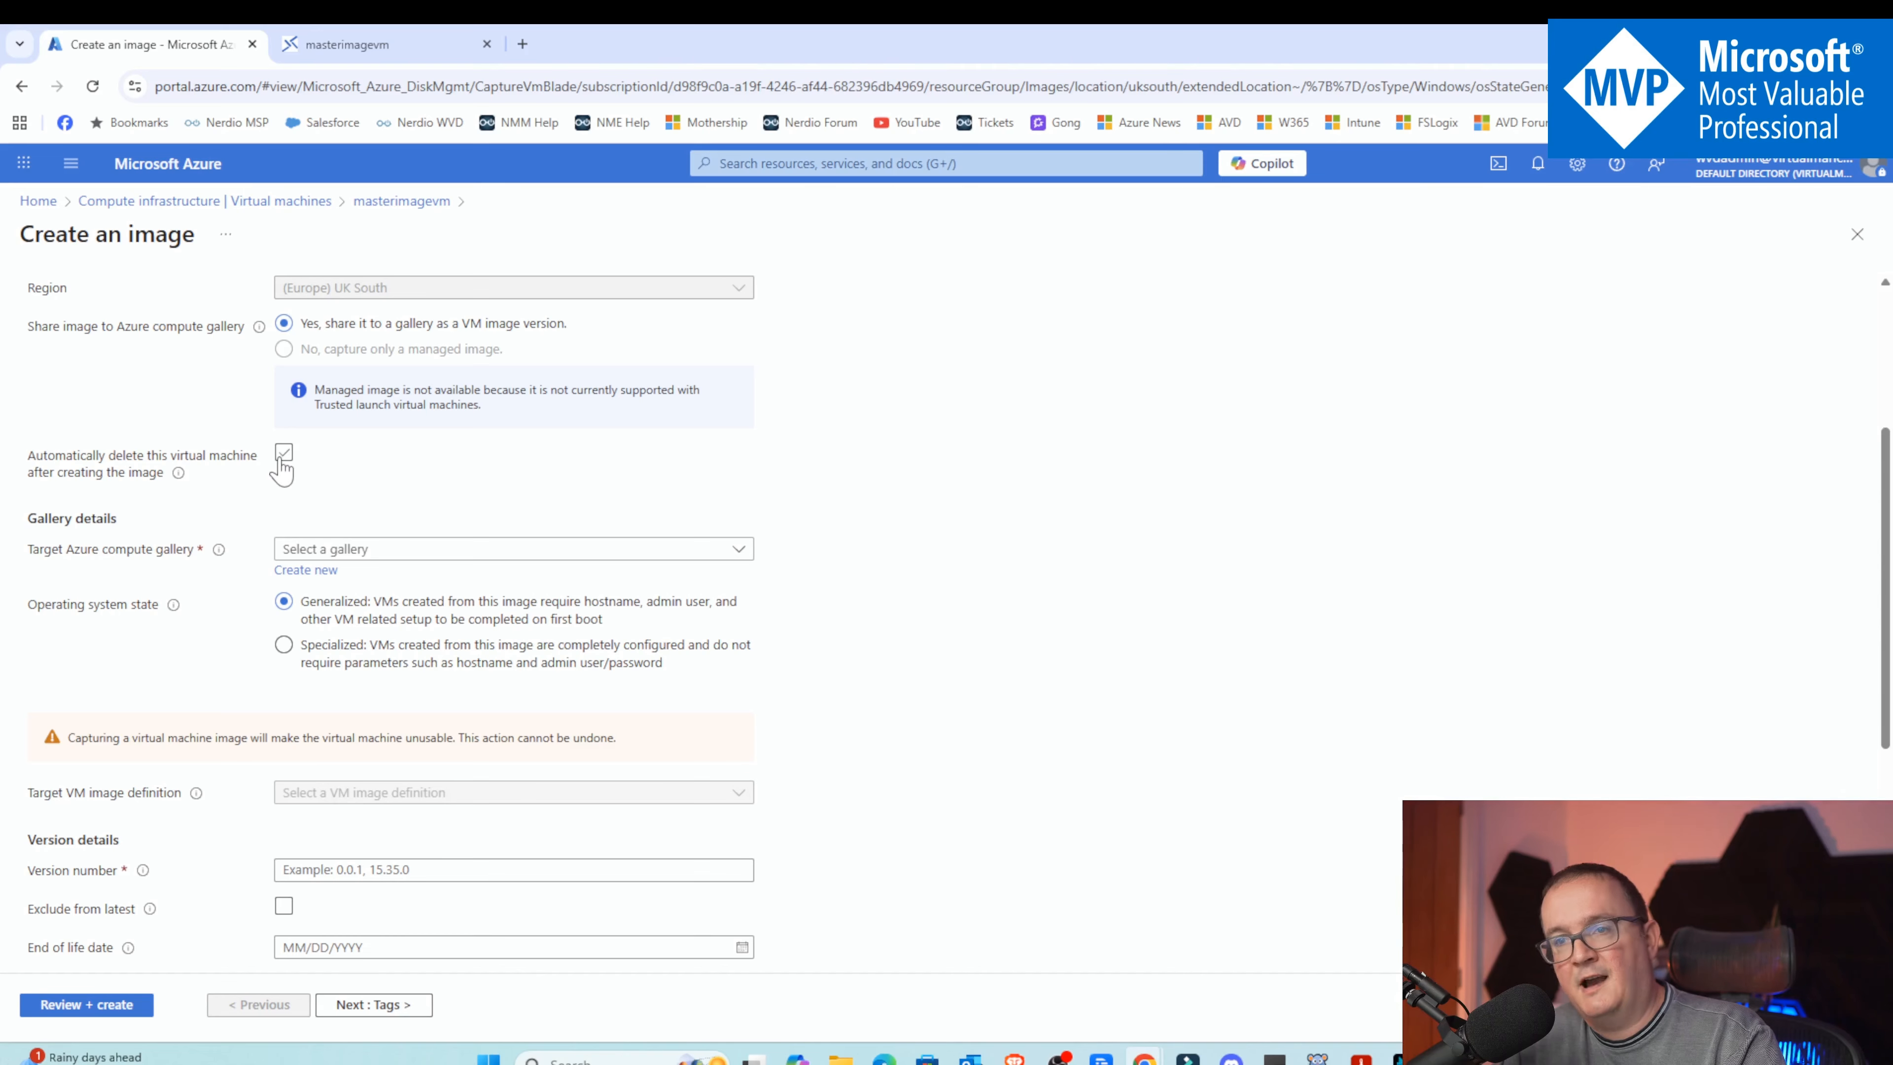
scroll(325, 470, "down", 2)
scroll(326, 461, "up", 1)
left_click(325, 452)
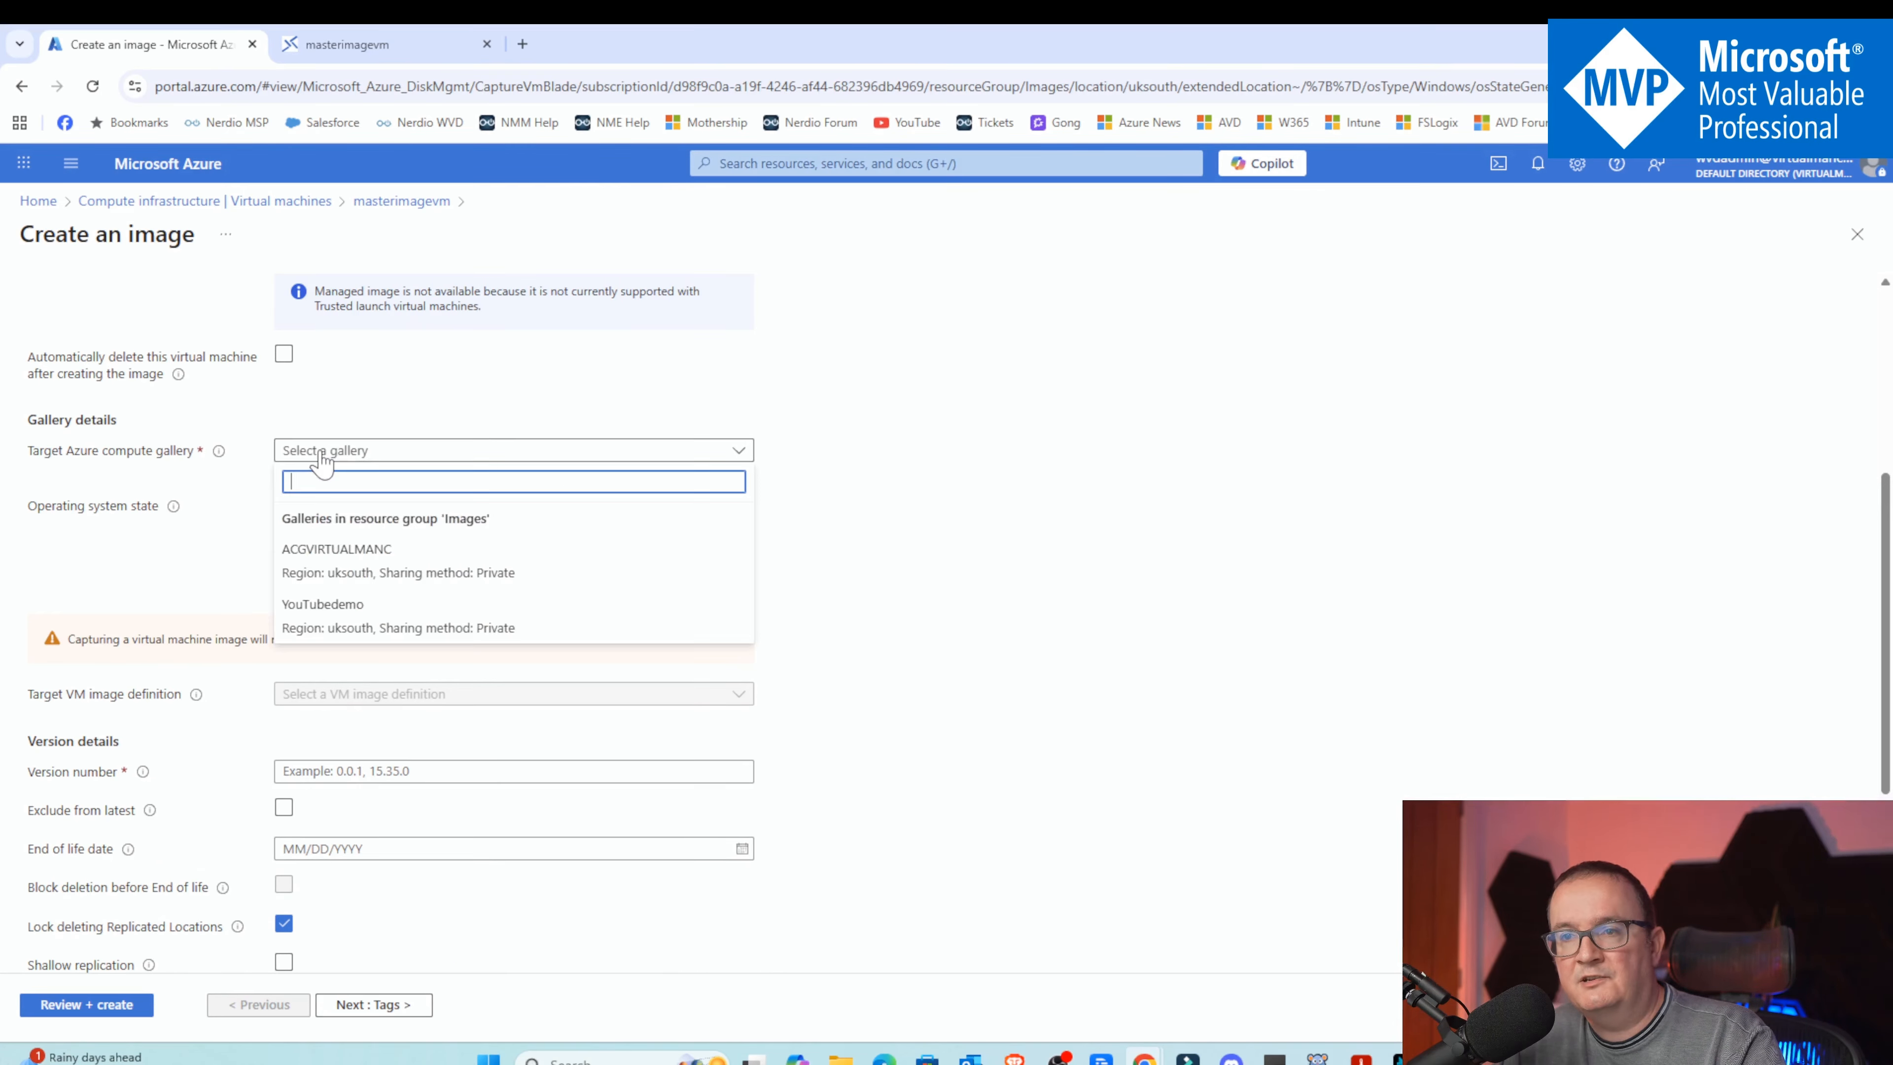
left_click(358, 615)
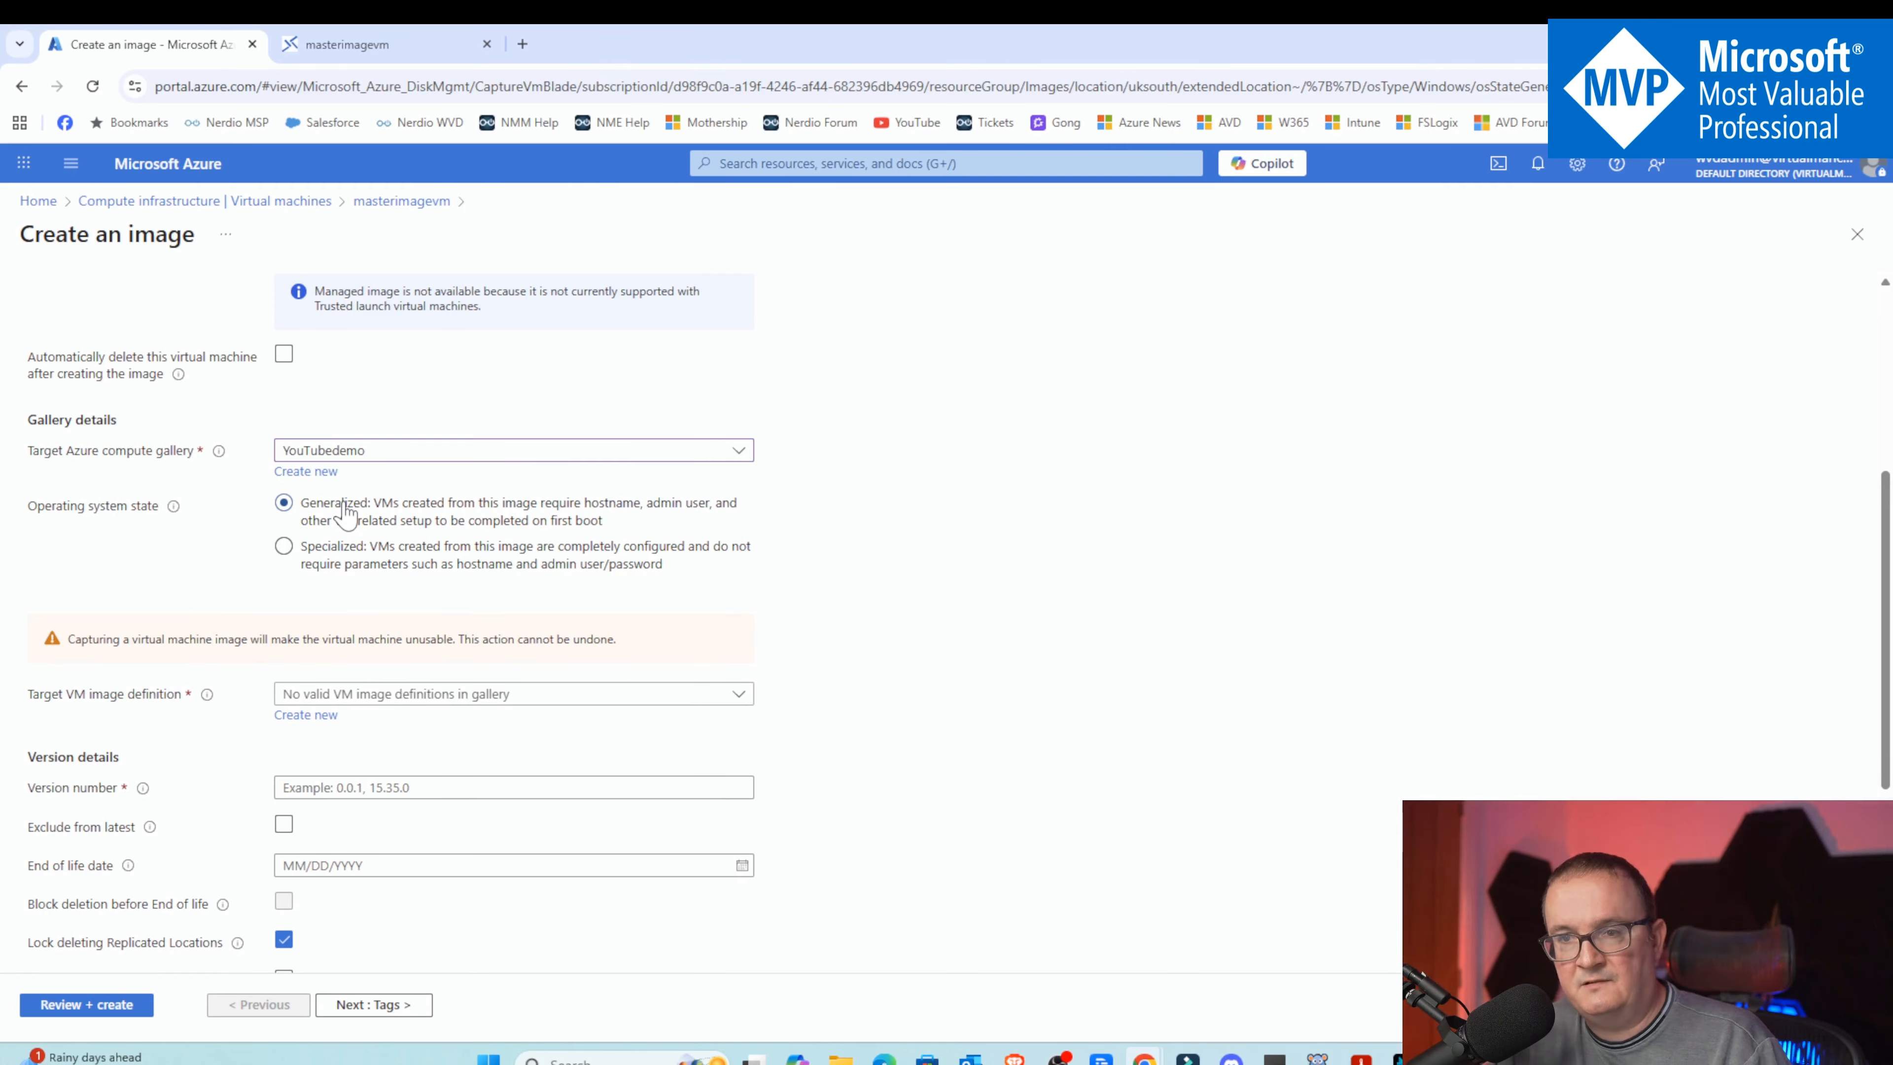
Create a new VM image definition named masterimage for the target gallery
scroll(417, 496, "down", 3)
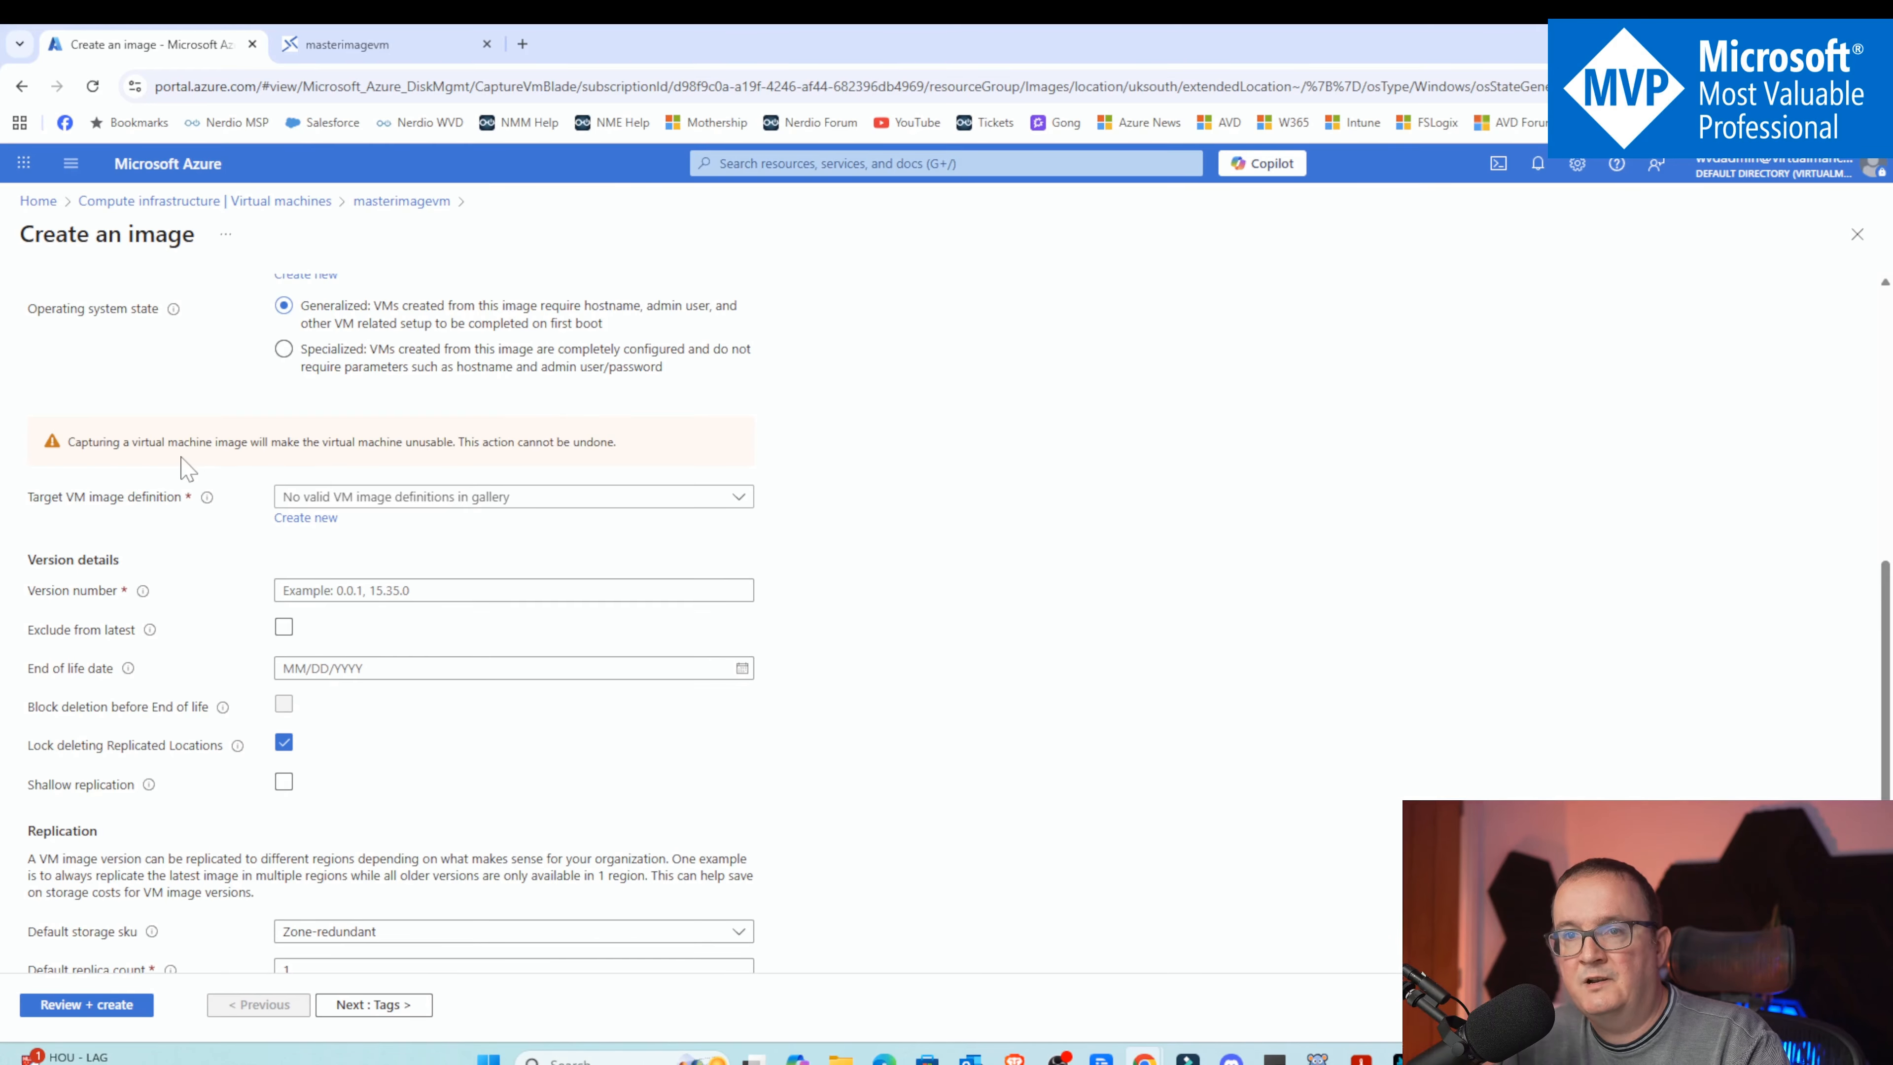
left_click(452, 502)
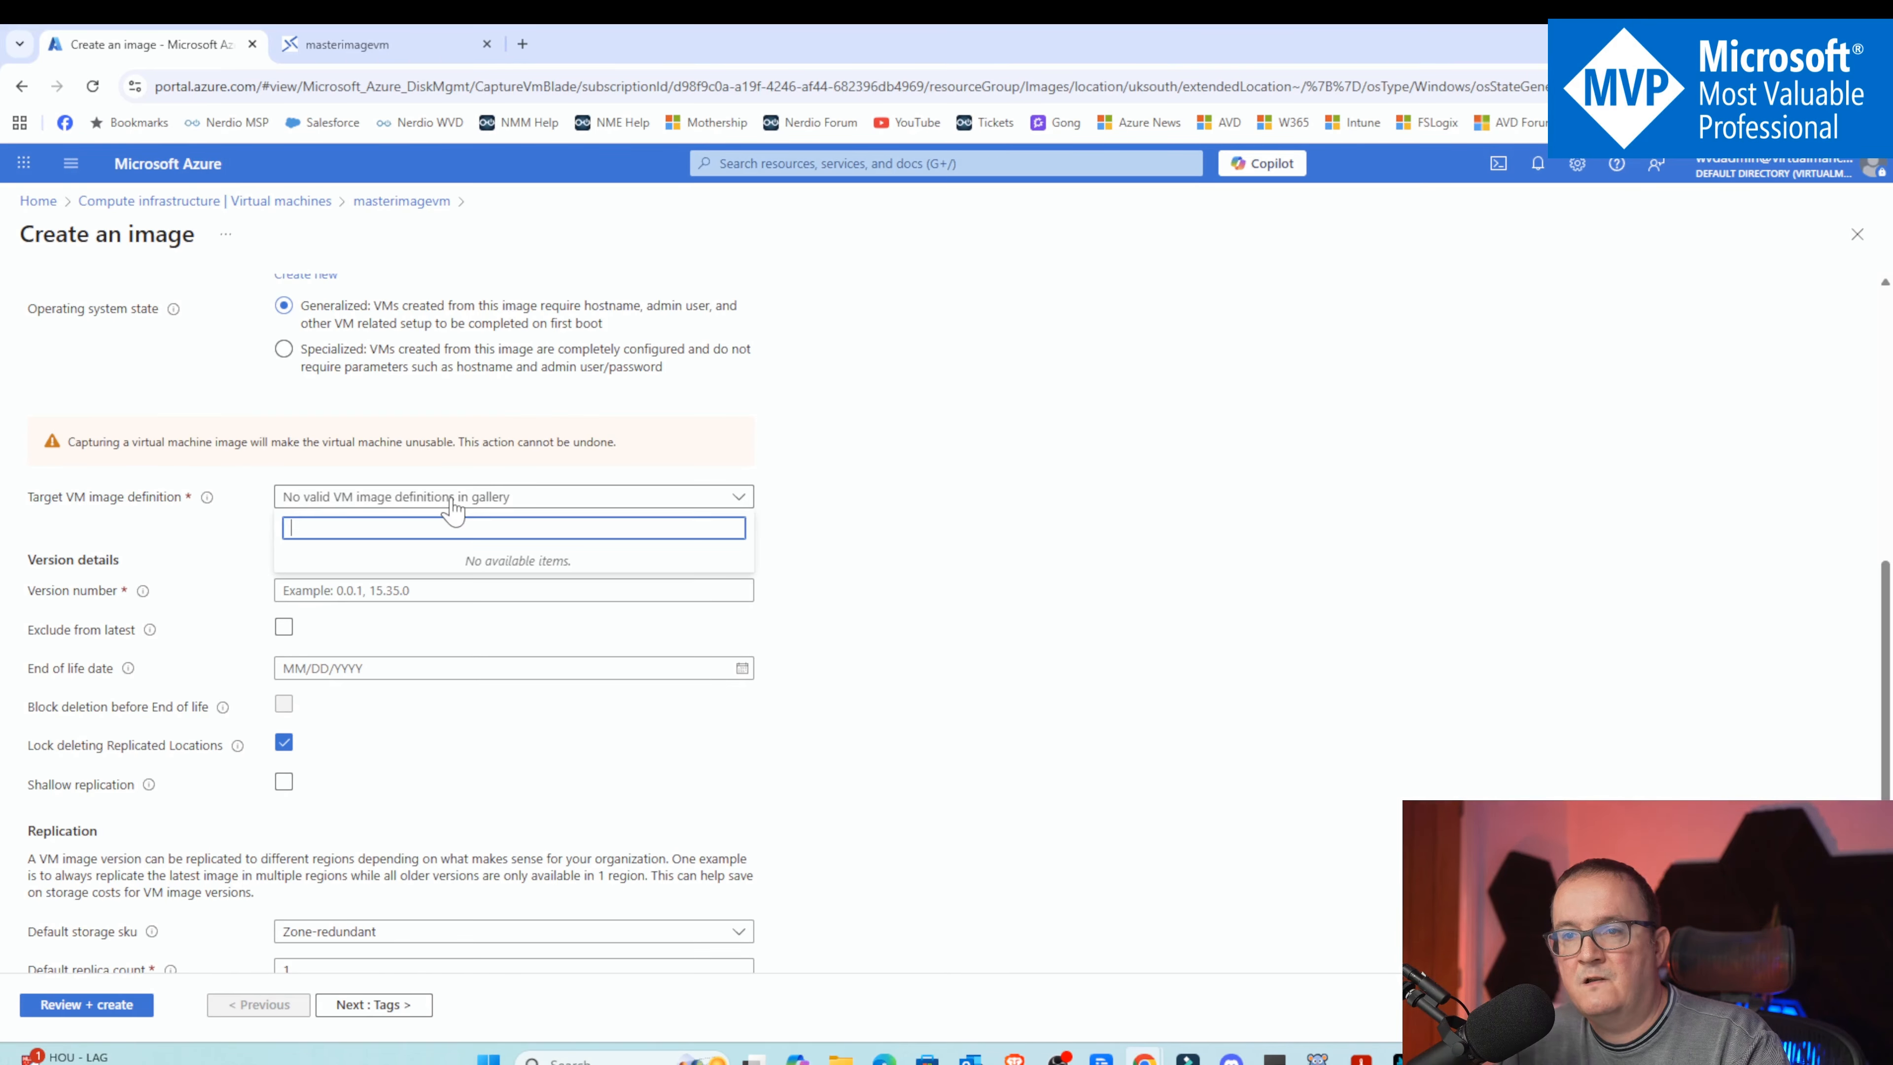
left_click(451, 502)
left_click(308, 518)
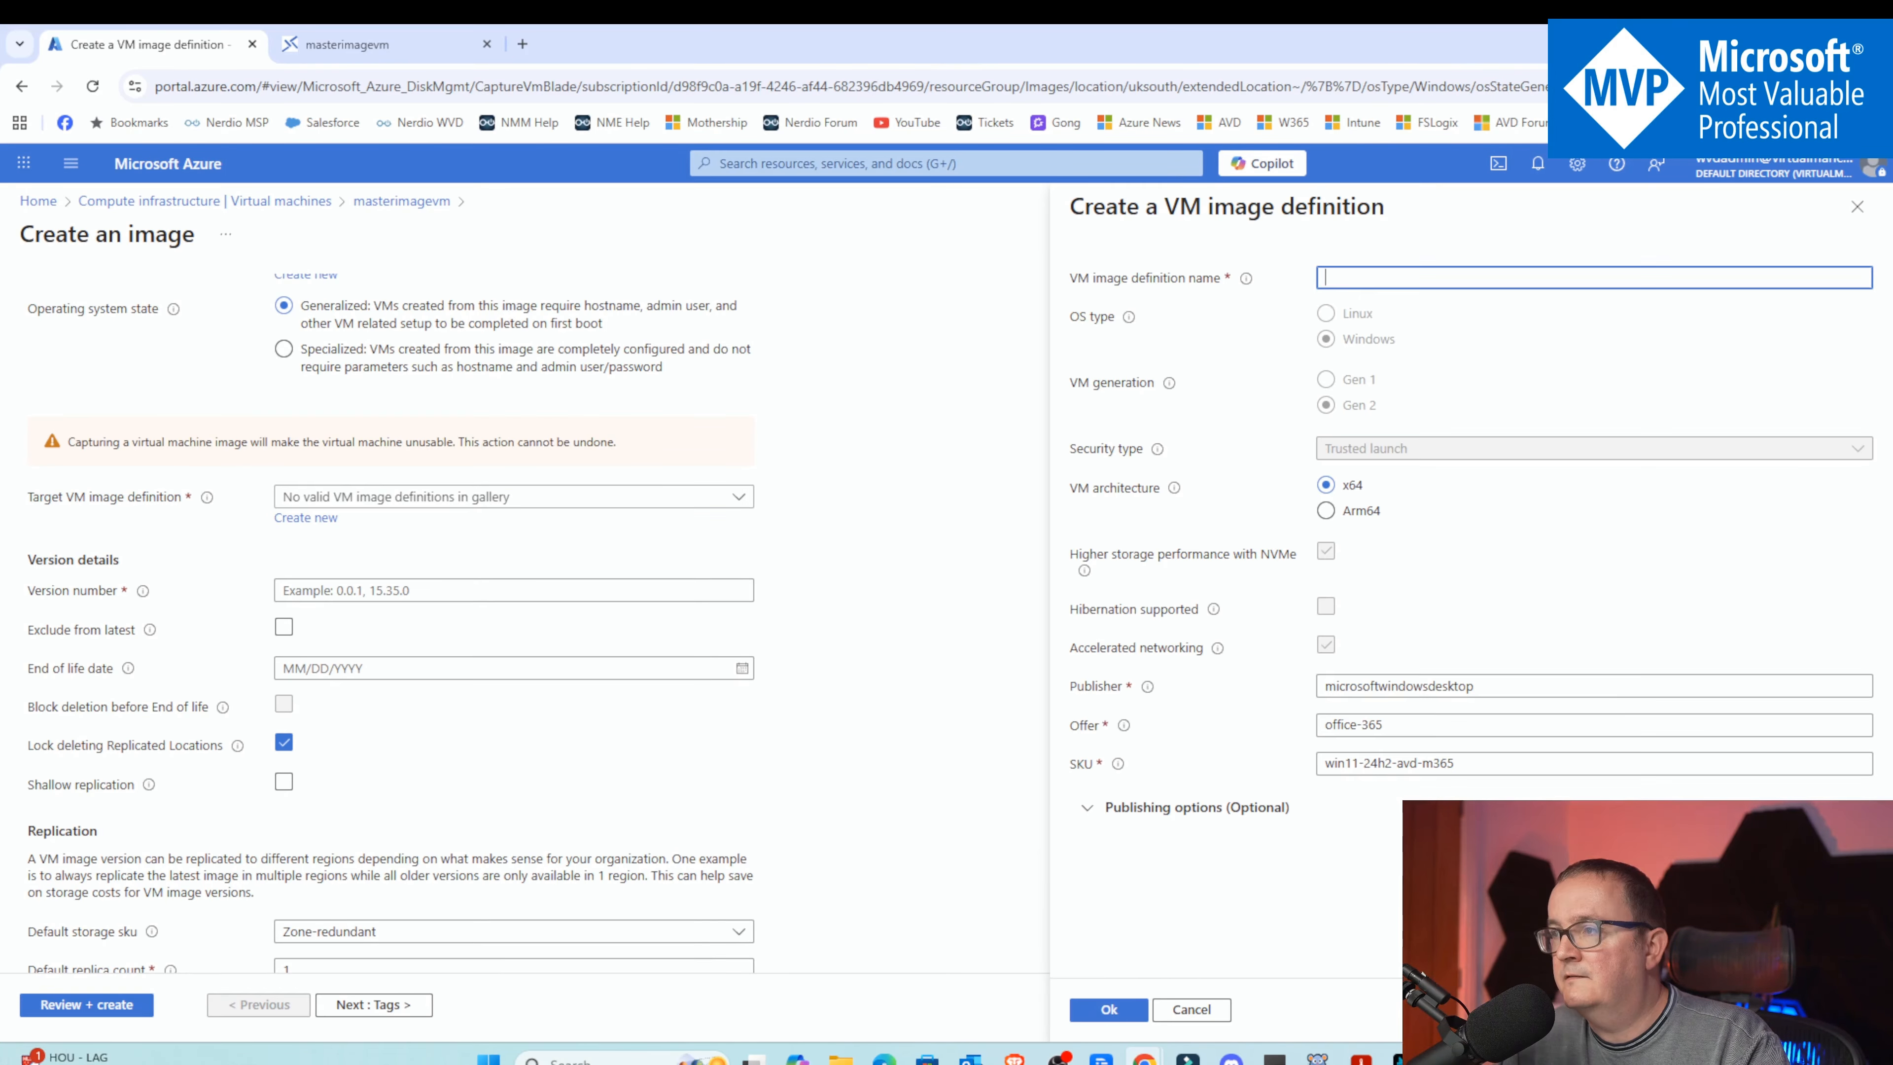
type("masterimage")
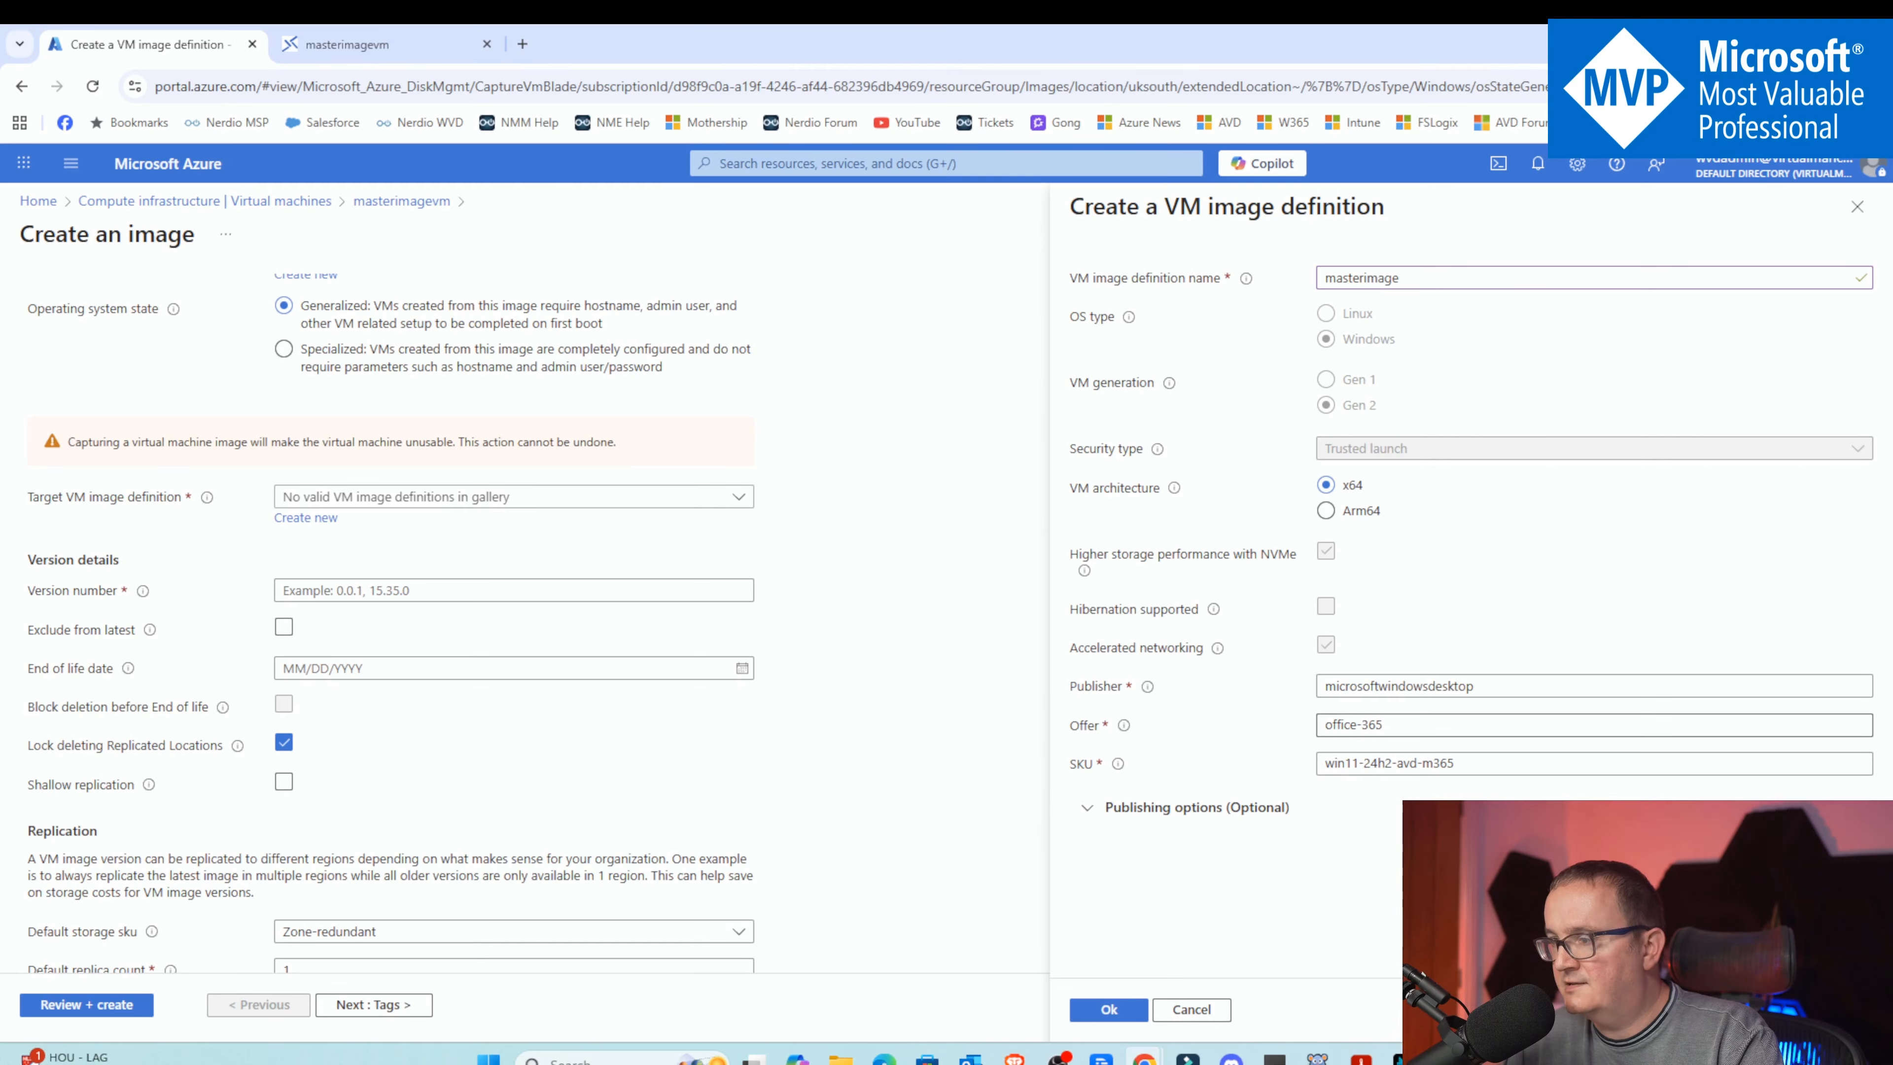
left_click(1207, 807)
scroll(1207, 807, "down", 3)
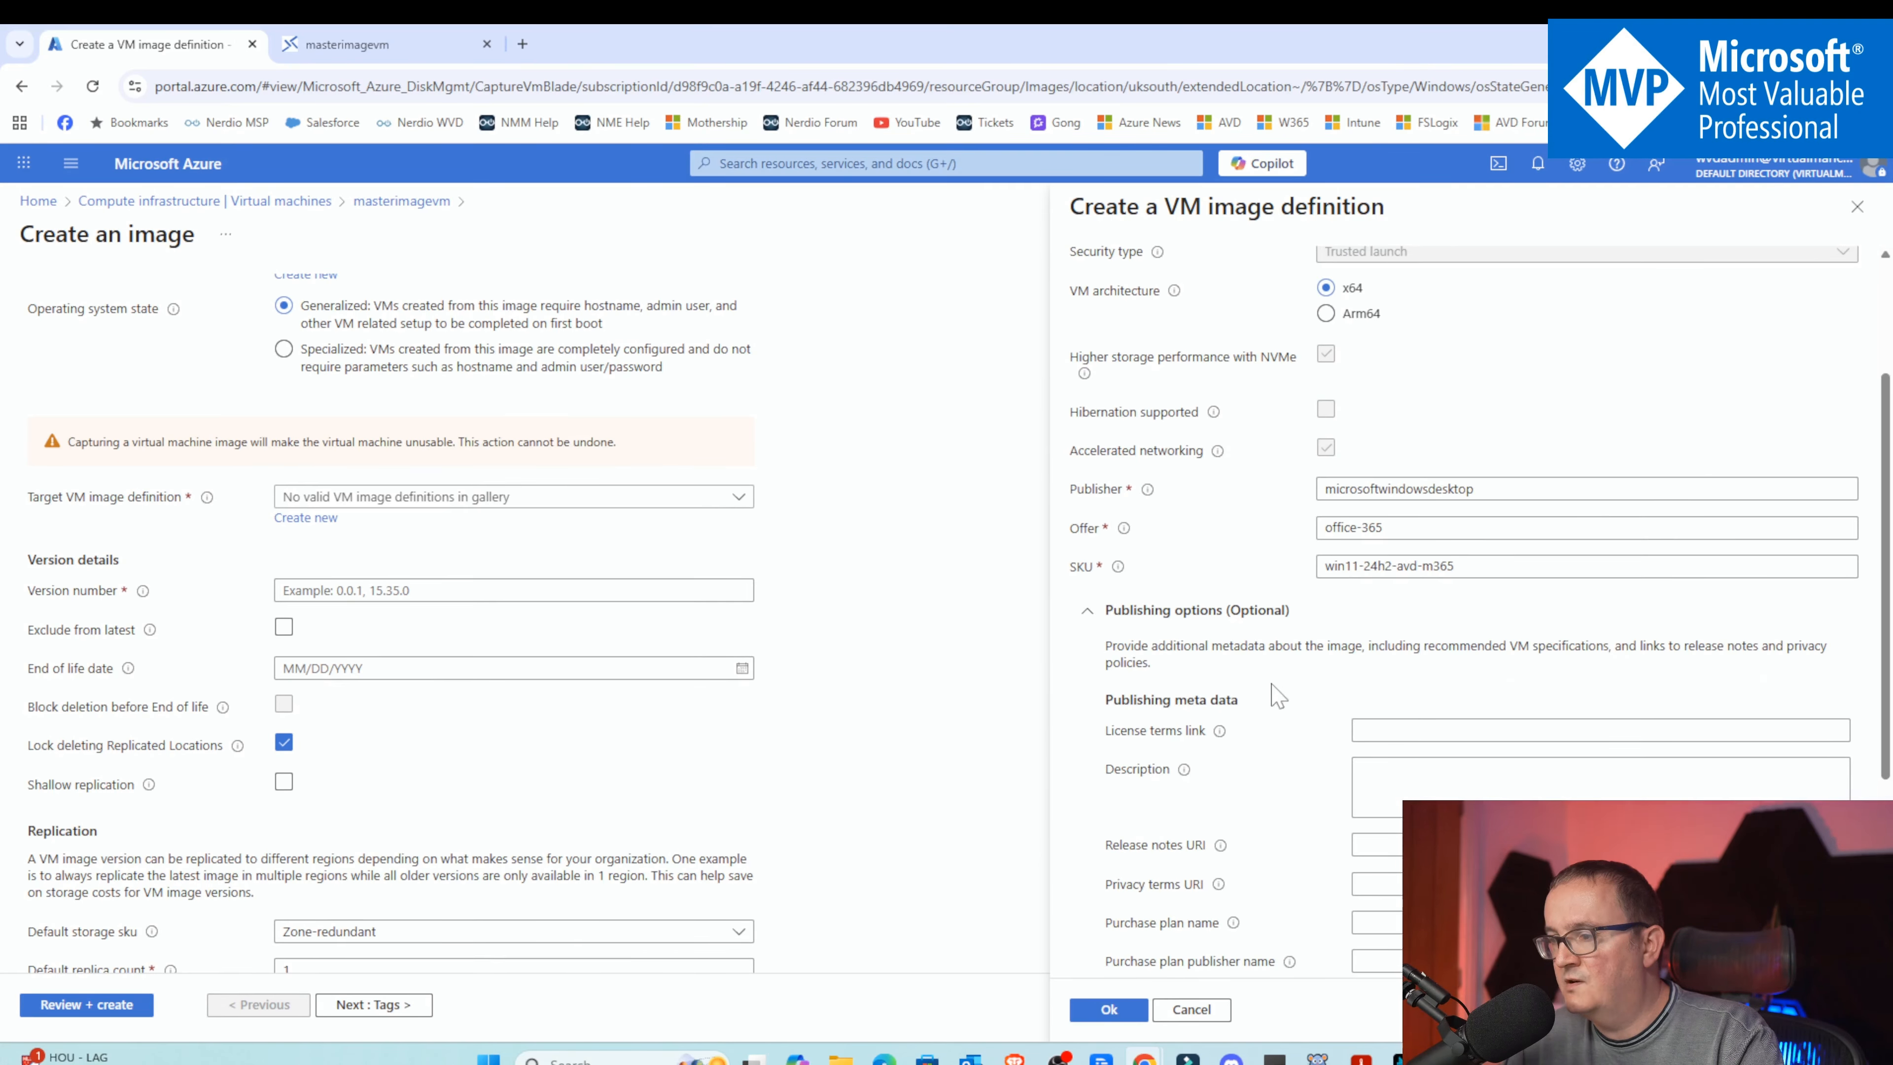
scroll(1279, 697, "down", 4)
scroll(1371, 630, "down", 1)
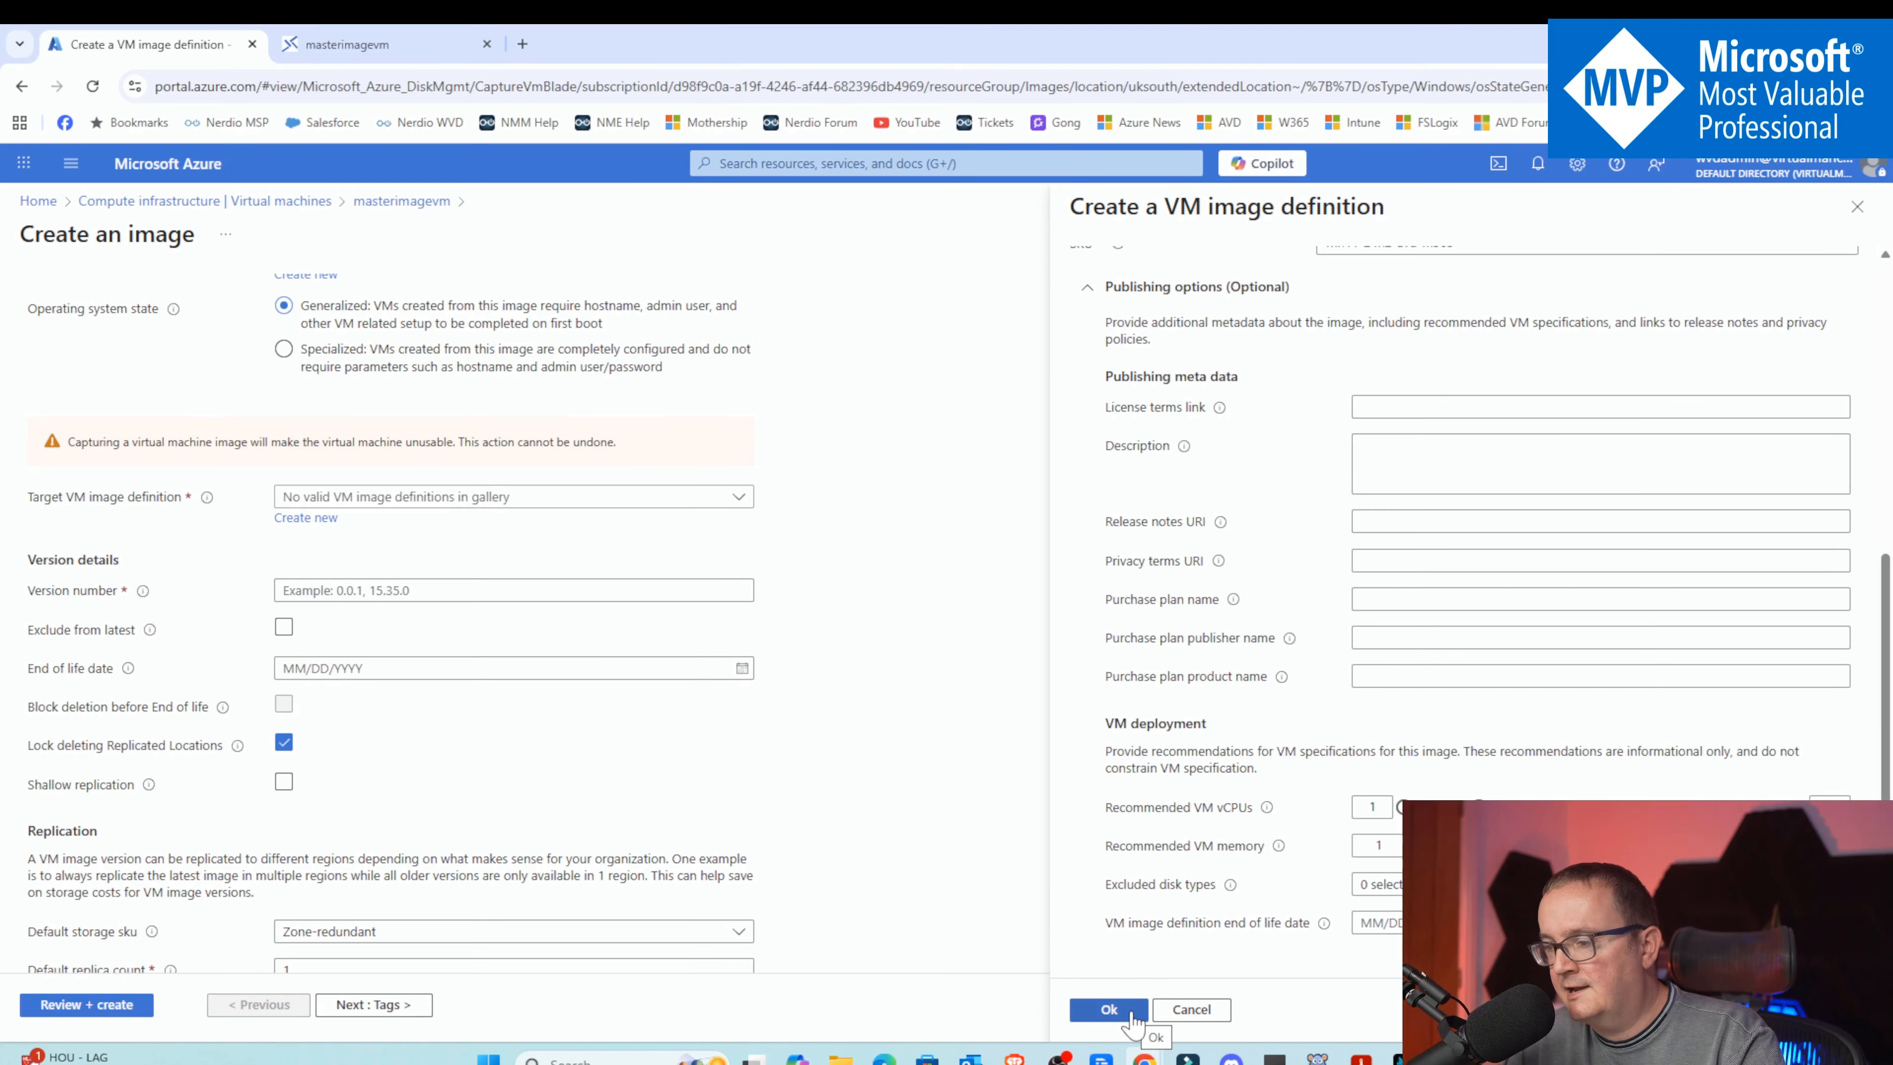
left_click(1110, 1011)
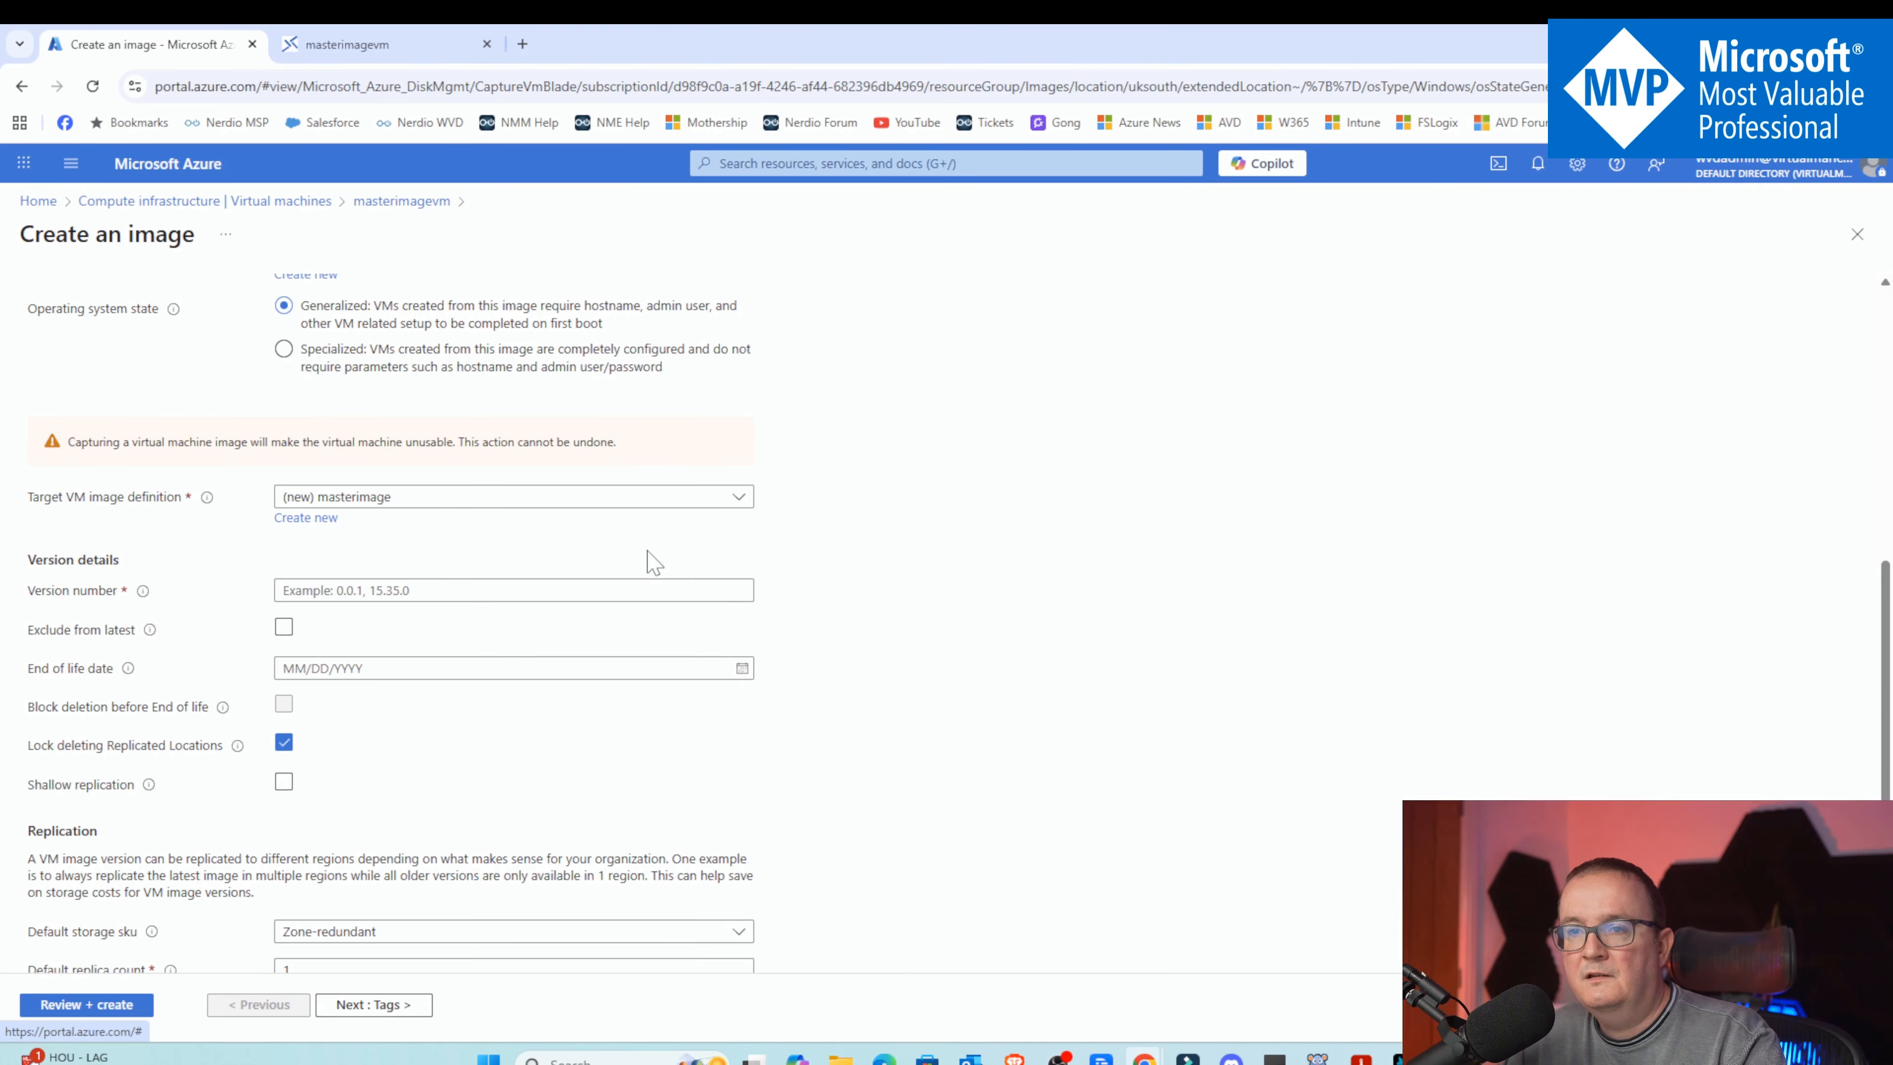
Set the image version number to 1.0.0
scroll(647, 554, "down", 1)
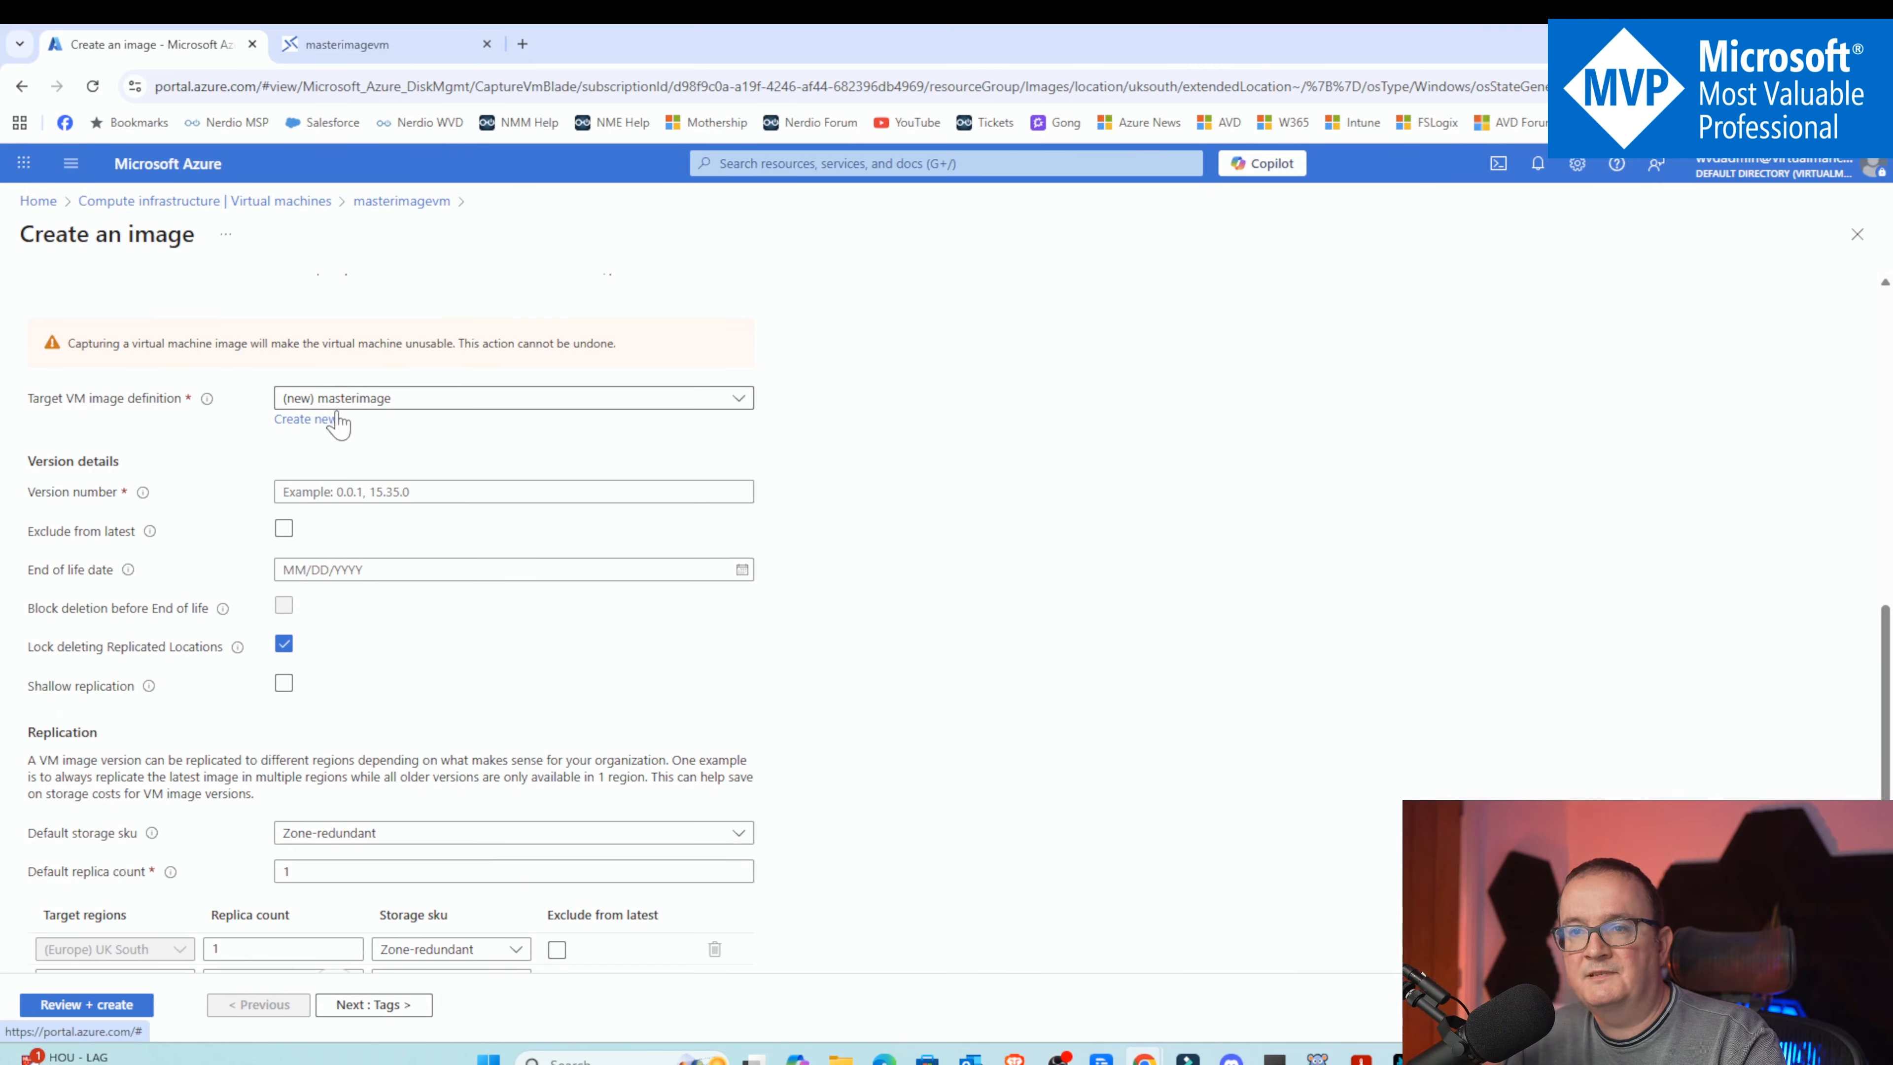
left_click(299, 492)
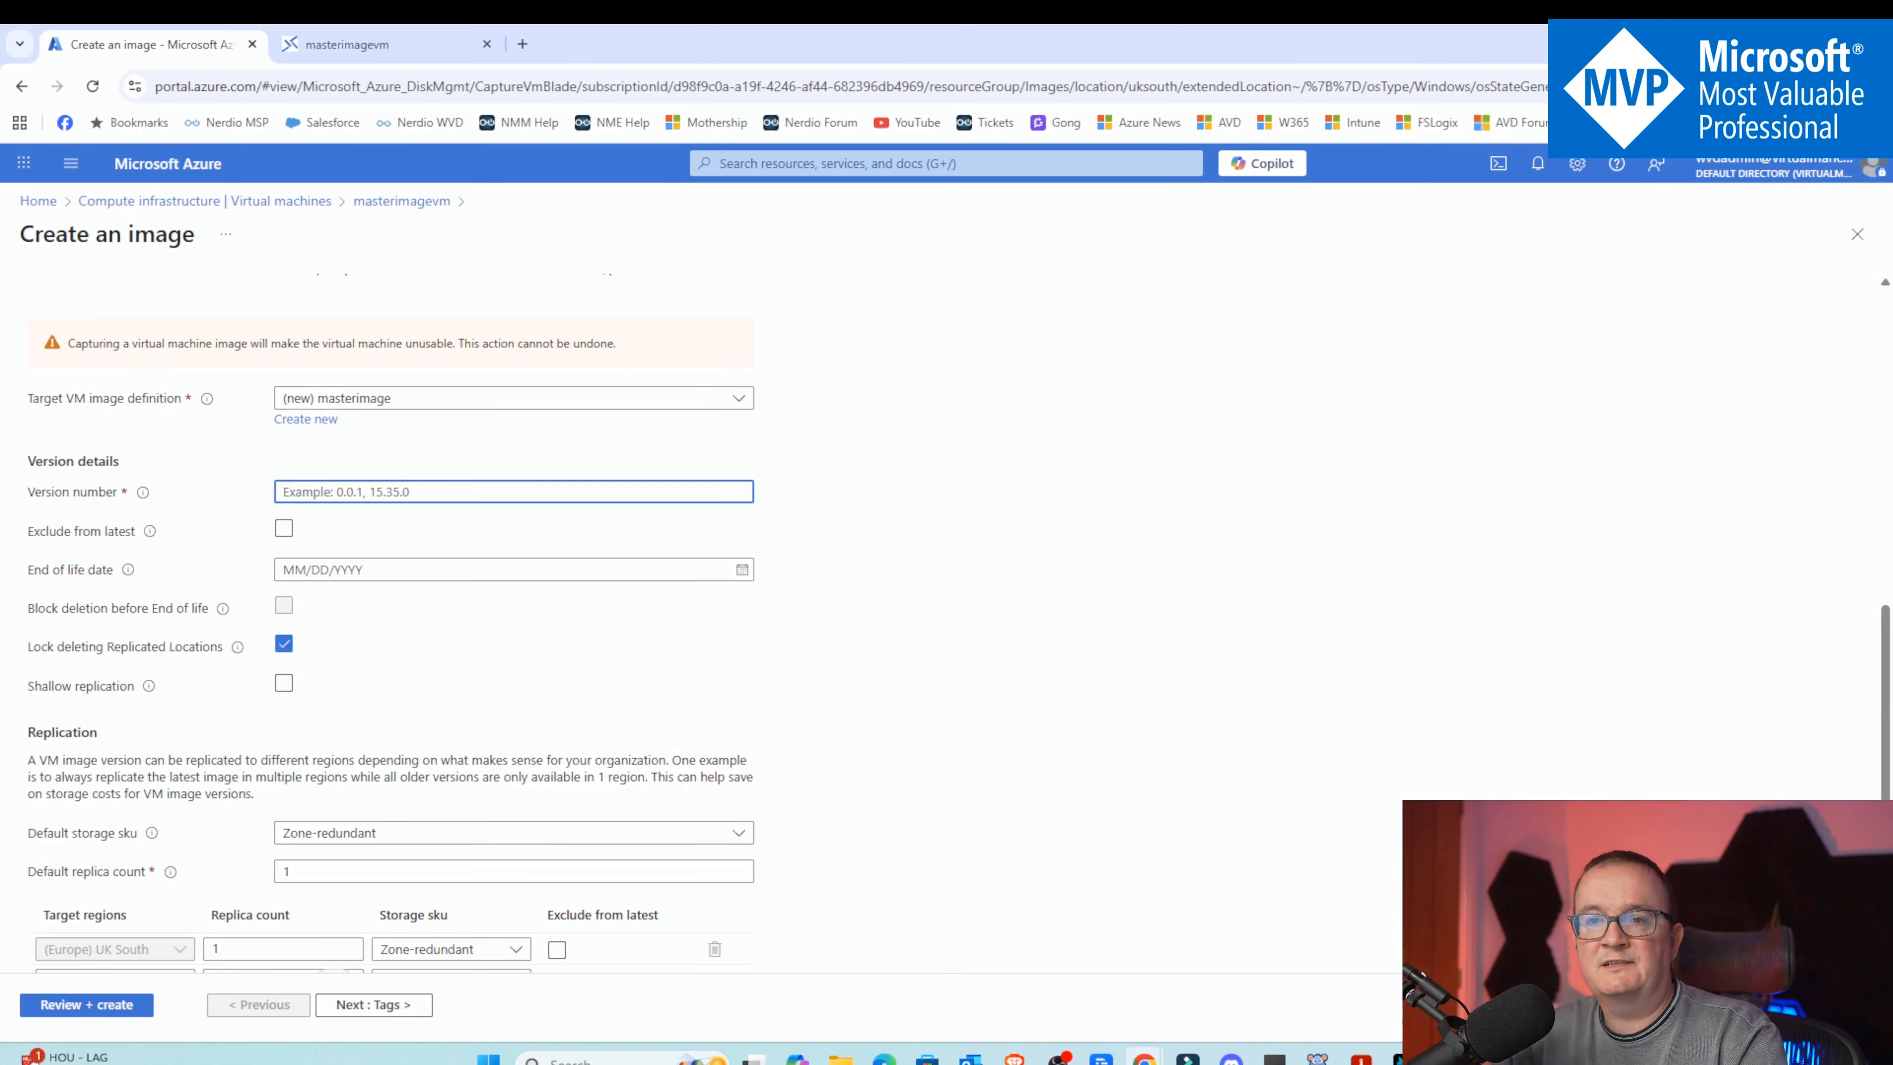
type("1.0.0")
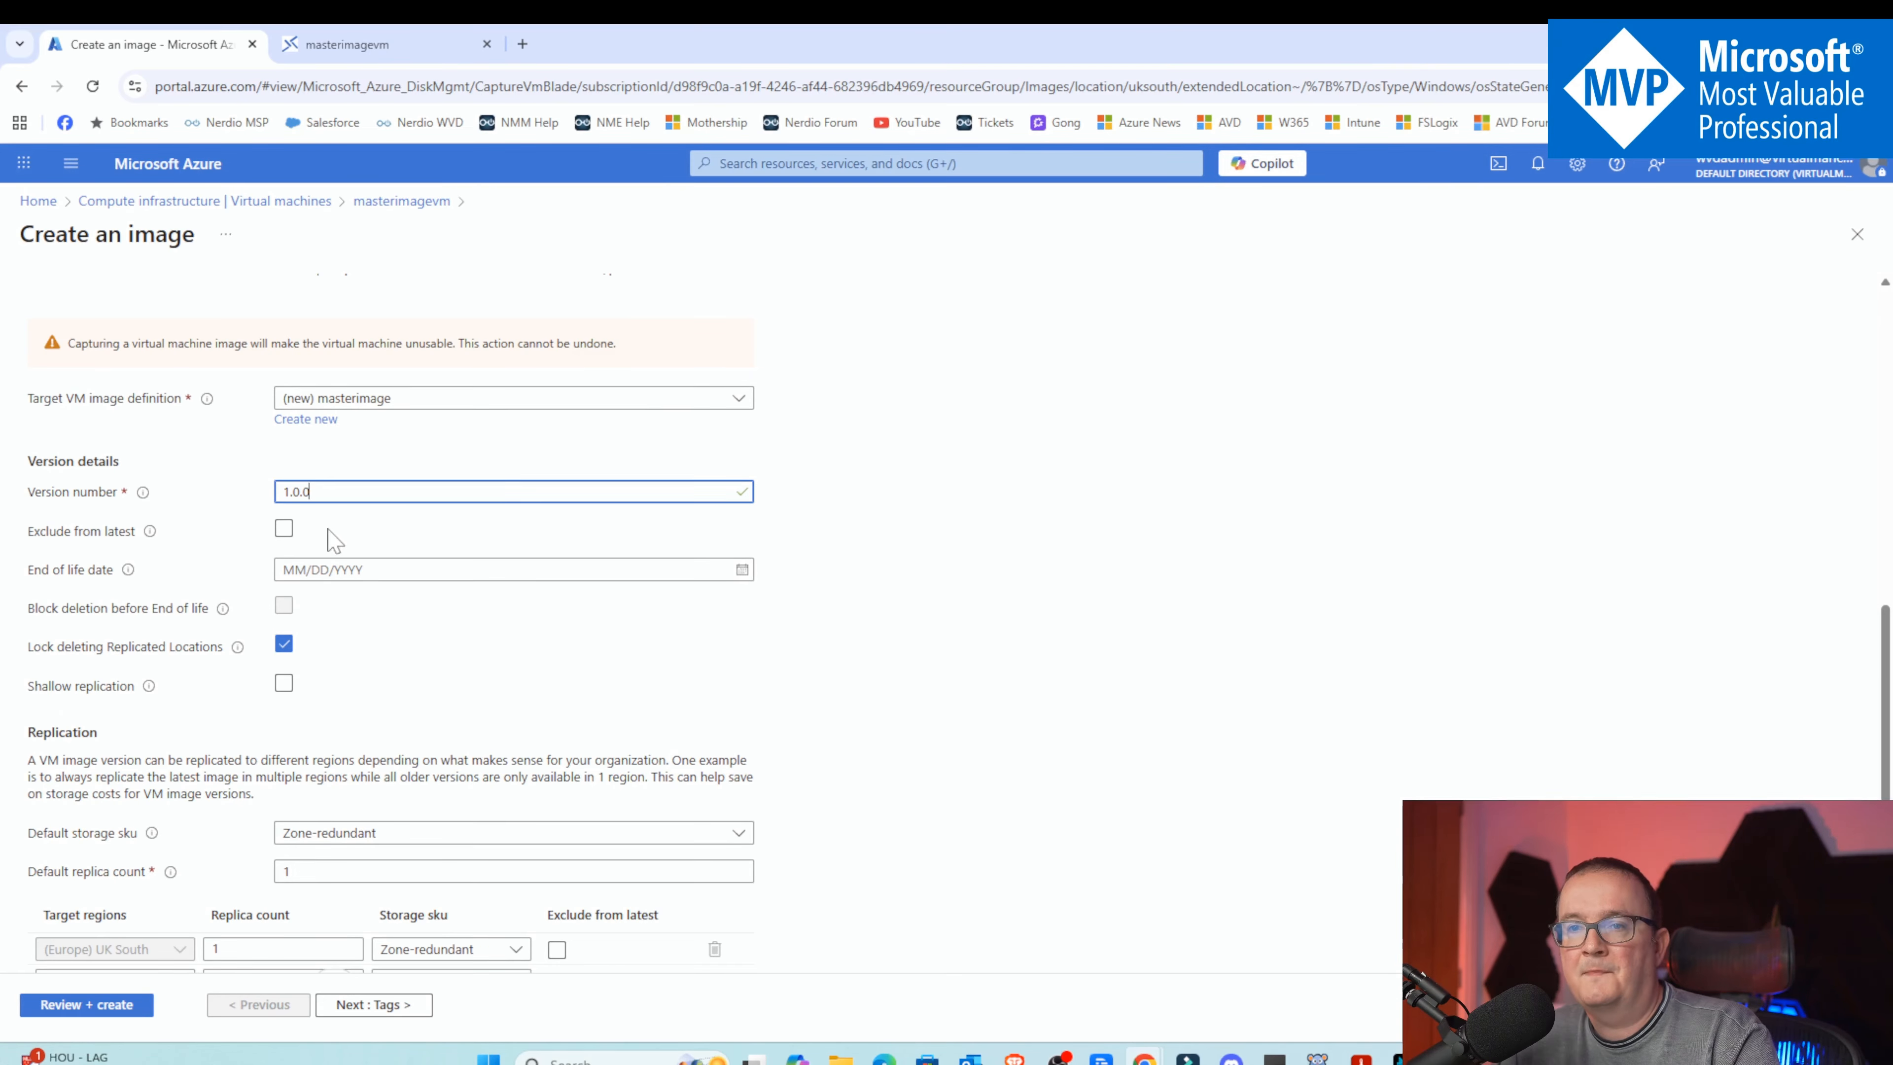
Keep Zone-redundant as the default storage SKU and add UK West as an extra replication target region
scroll(335, 544, "down", 1)
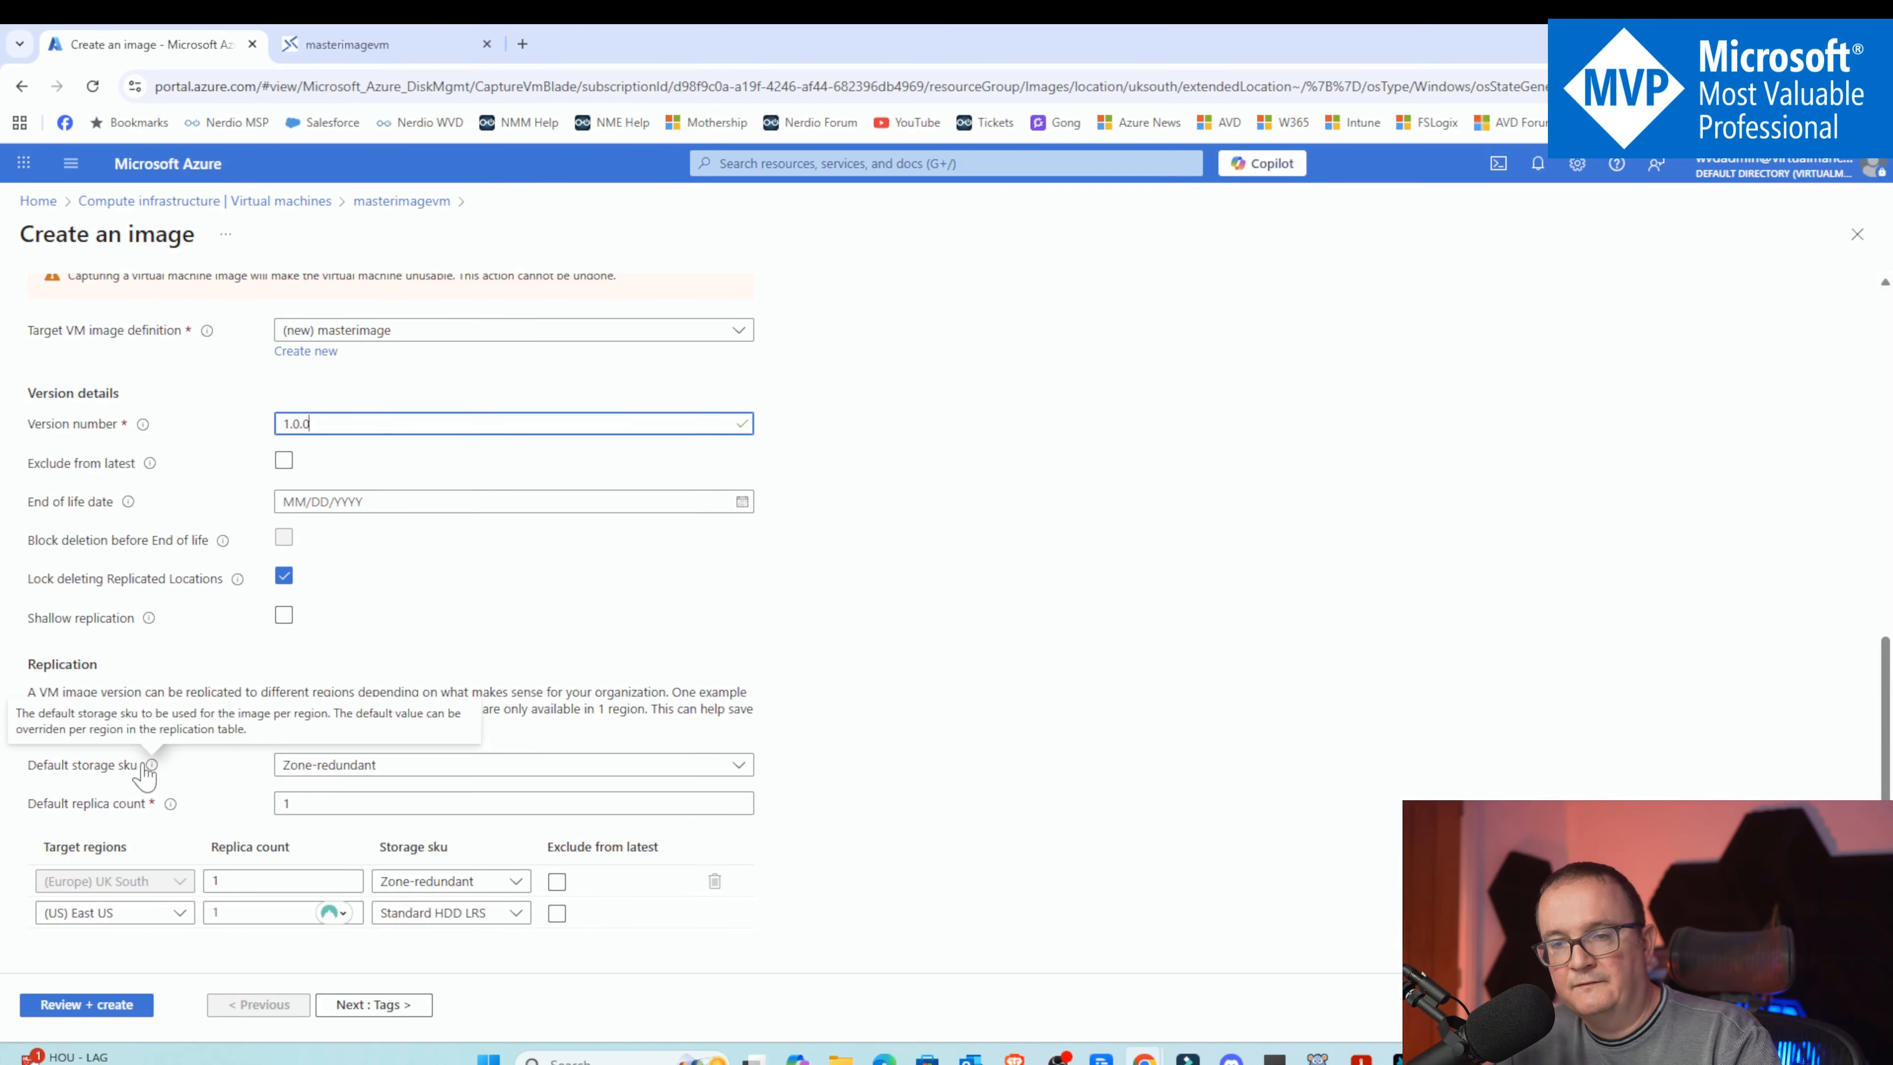
left_click(324, 768)
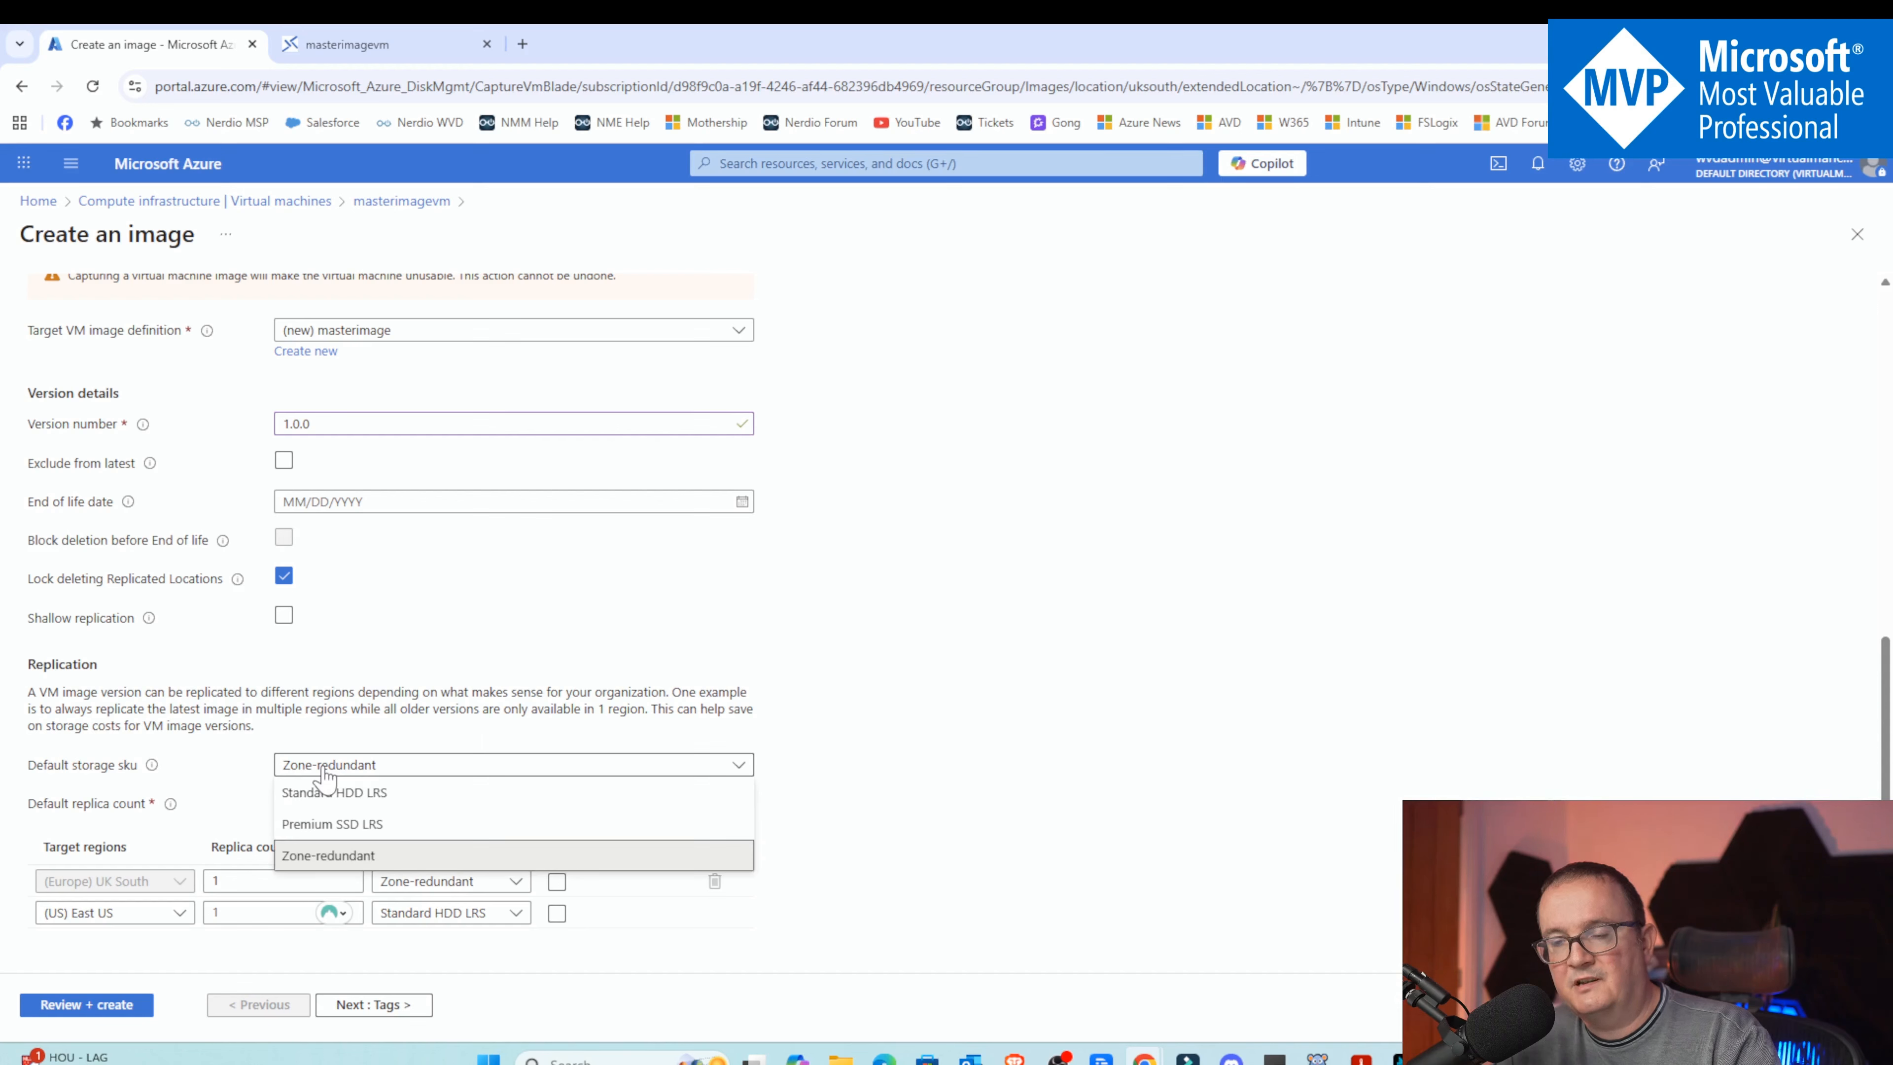
left_click(325, 775)
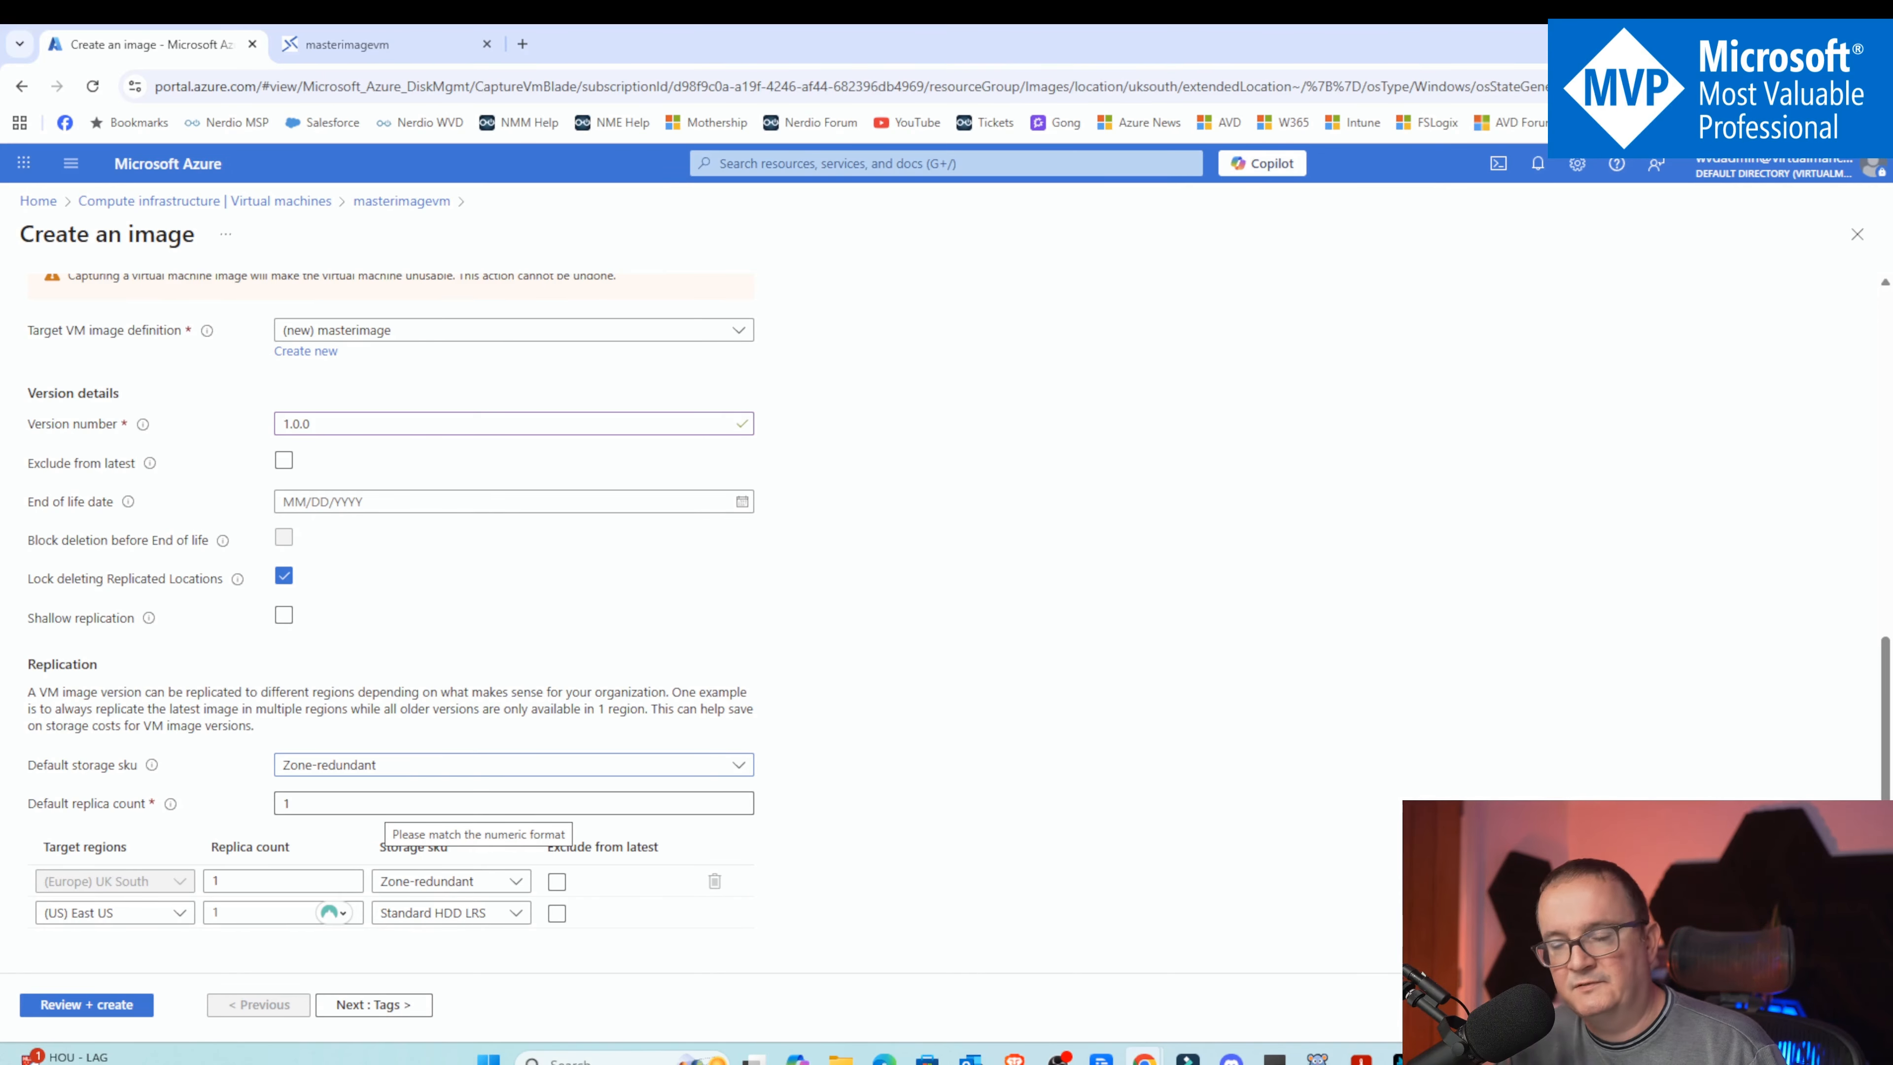
left_click(349, 769)
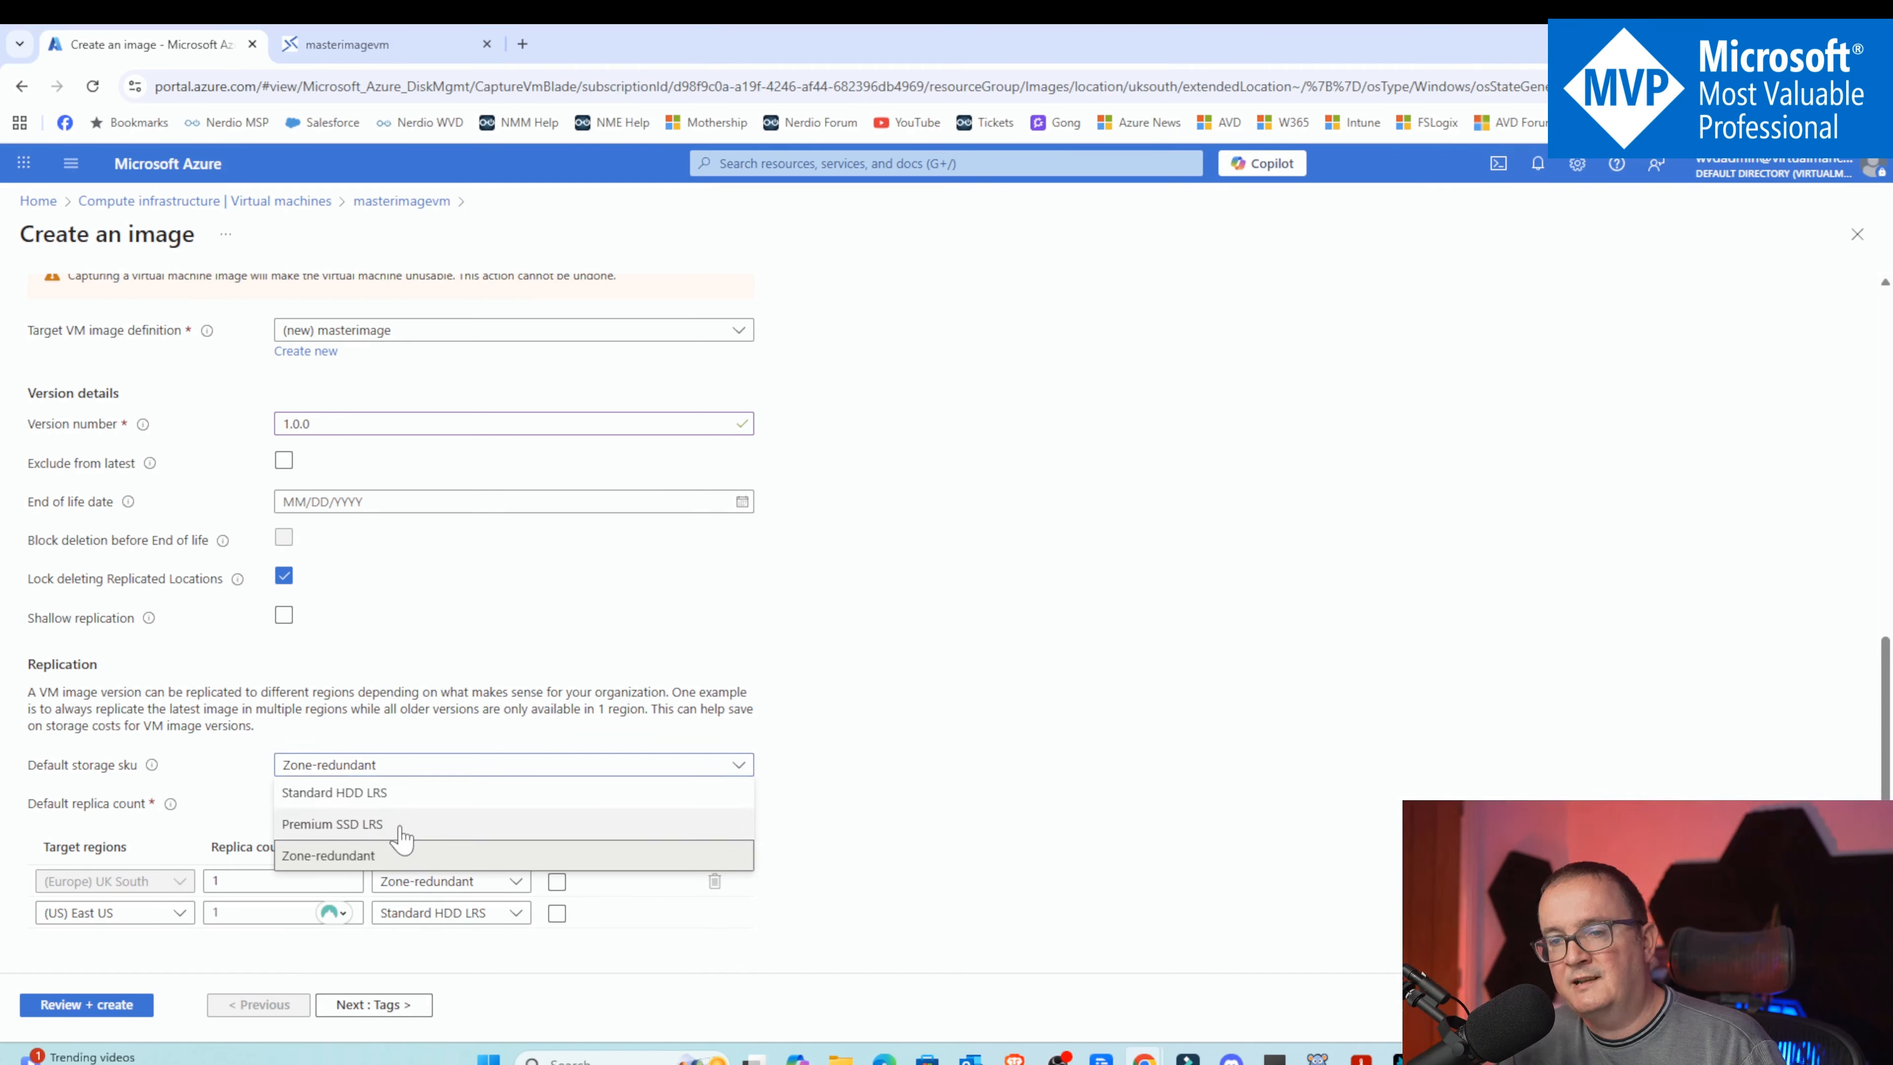
left_click(377, 857)
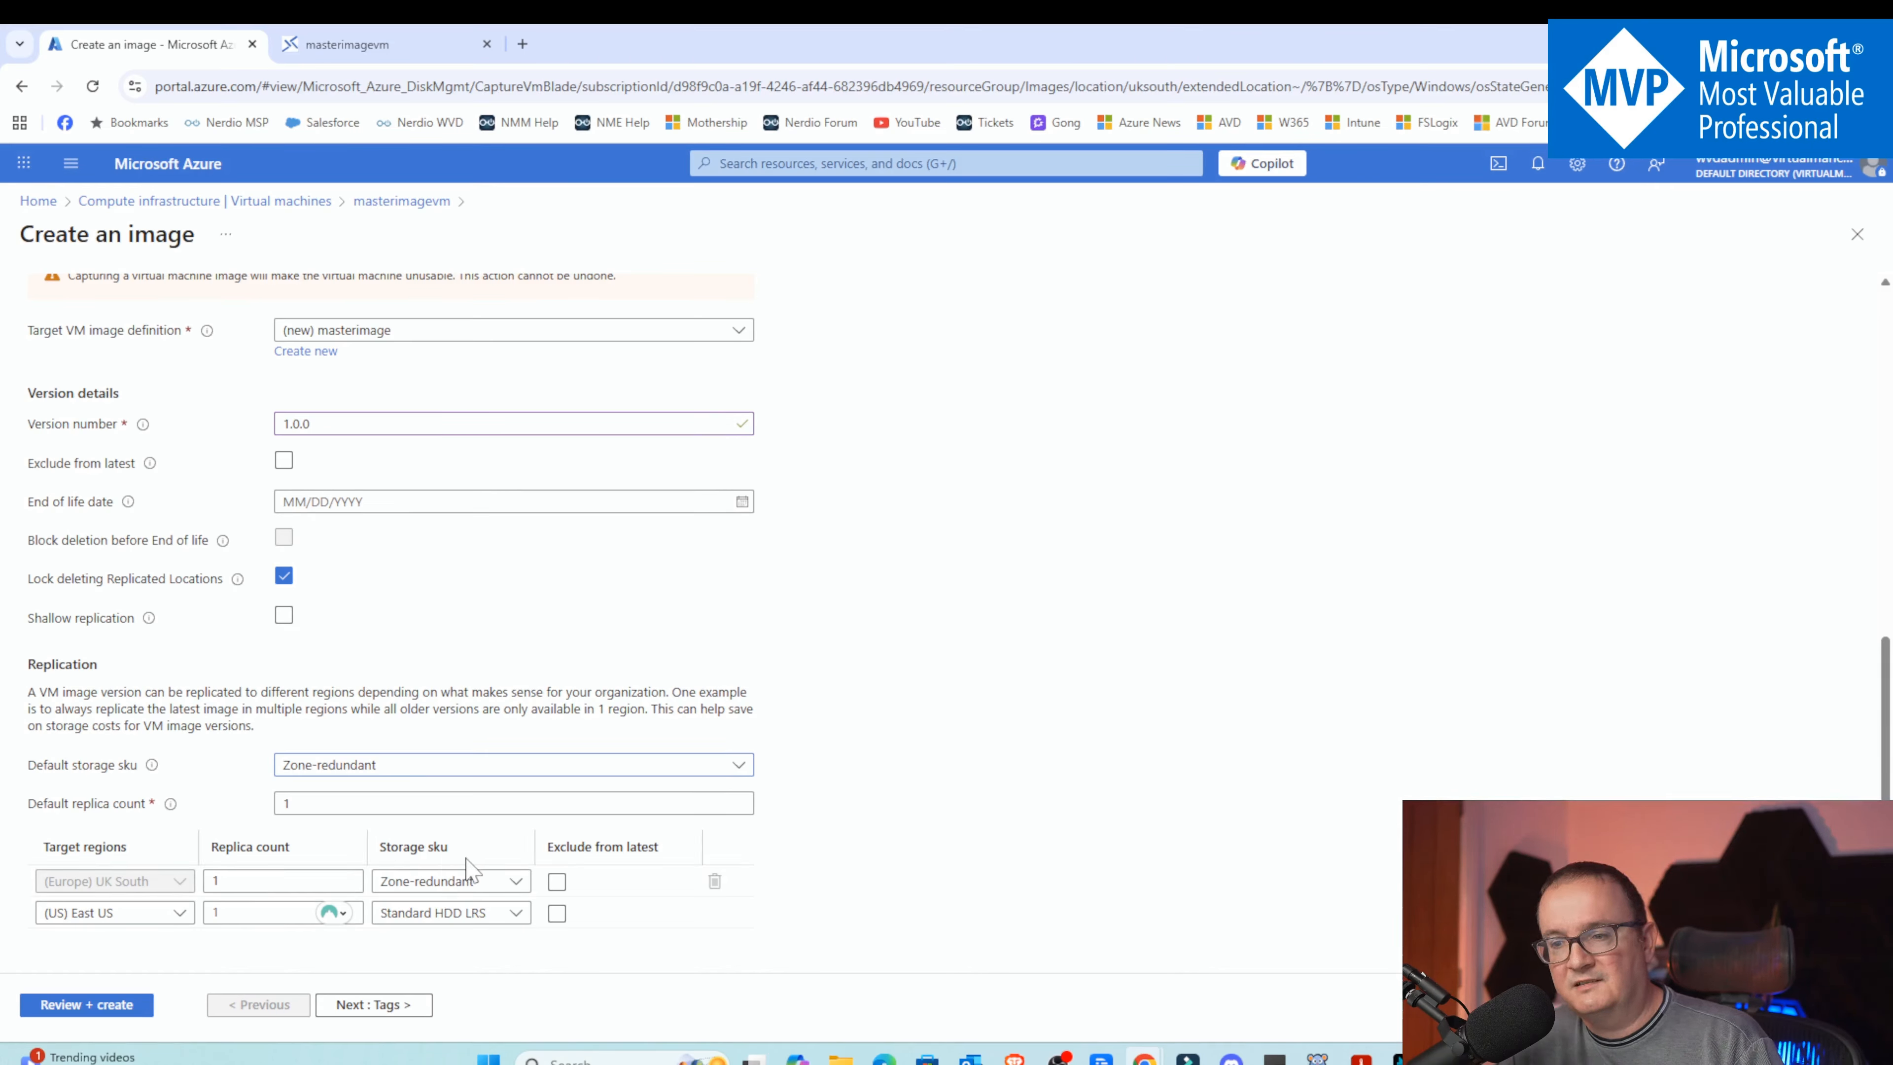
left_click(170, 917)
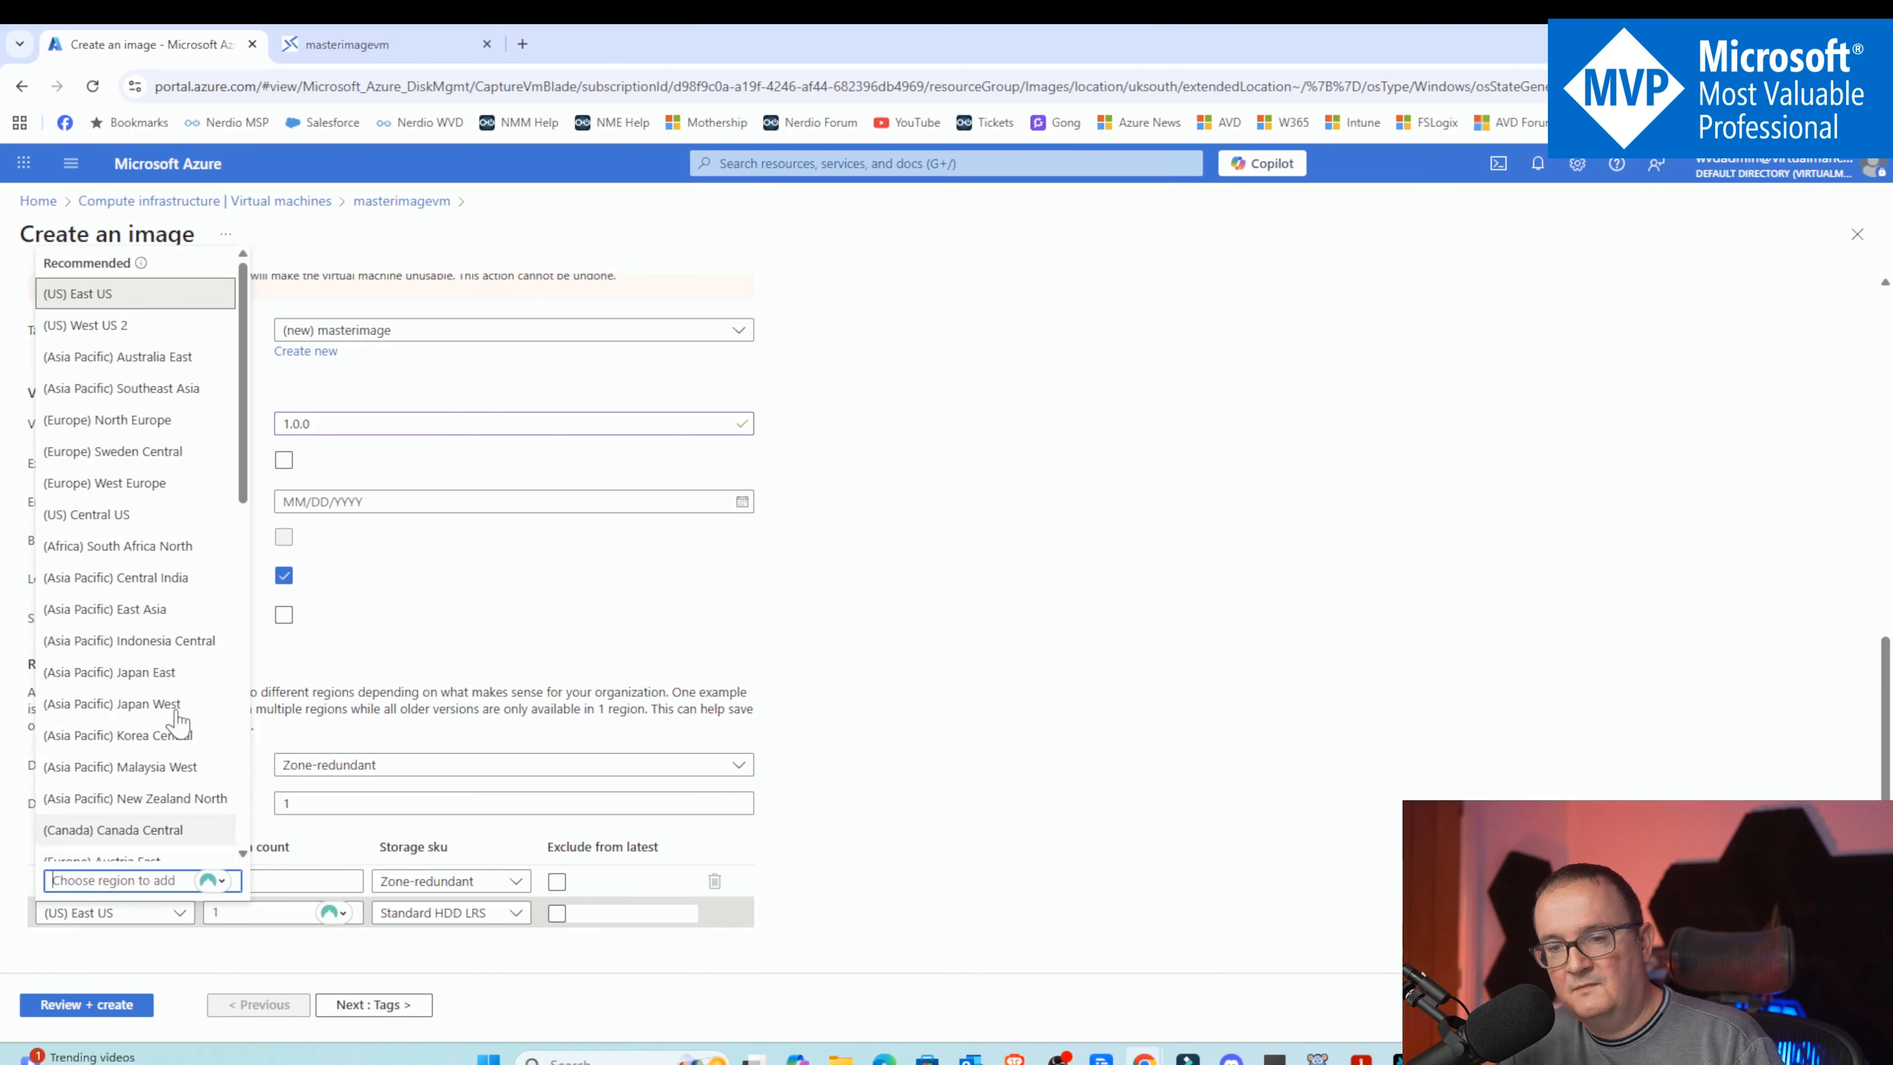
scroll(159, 494, "down", 10)
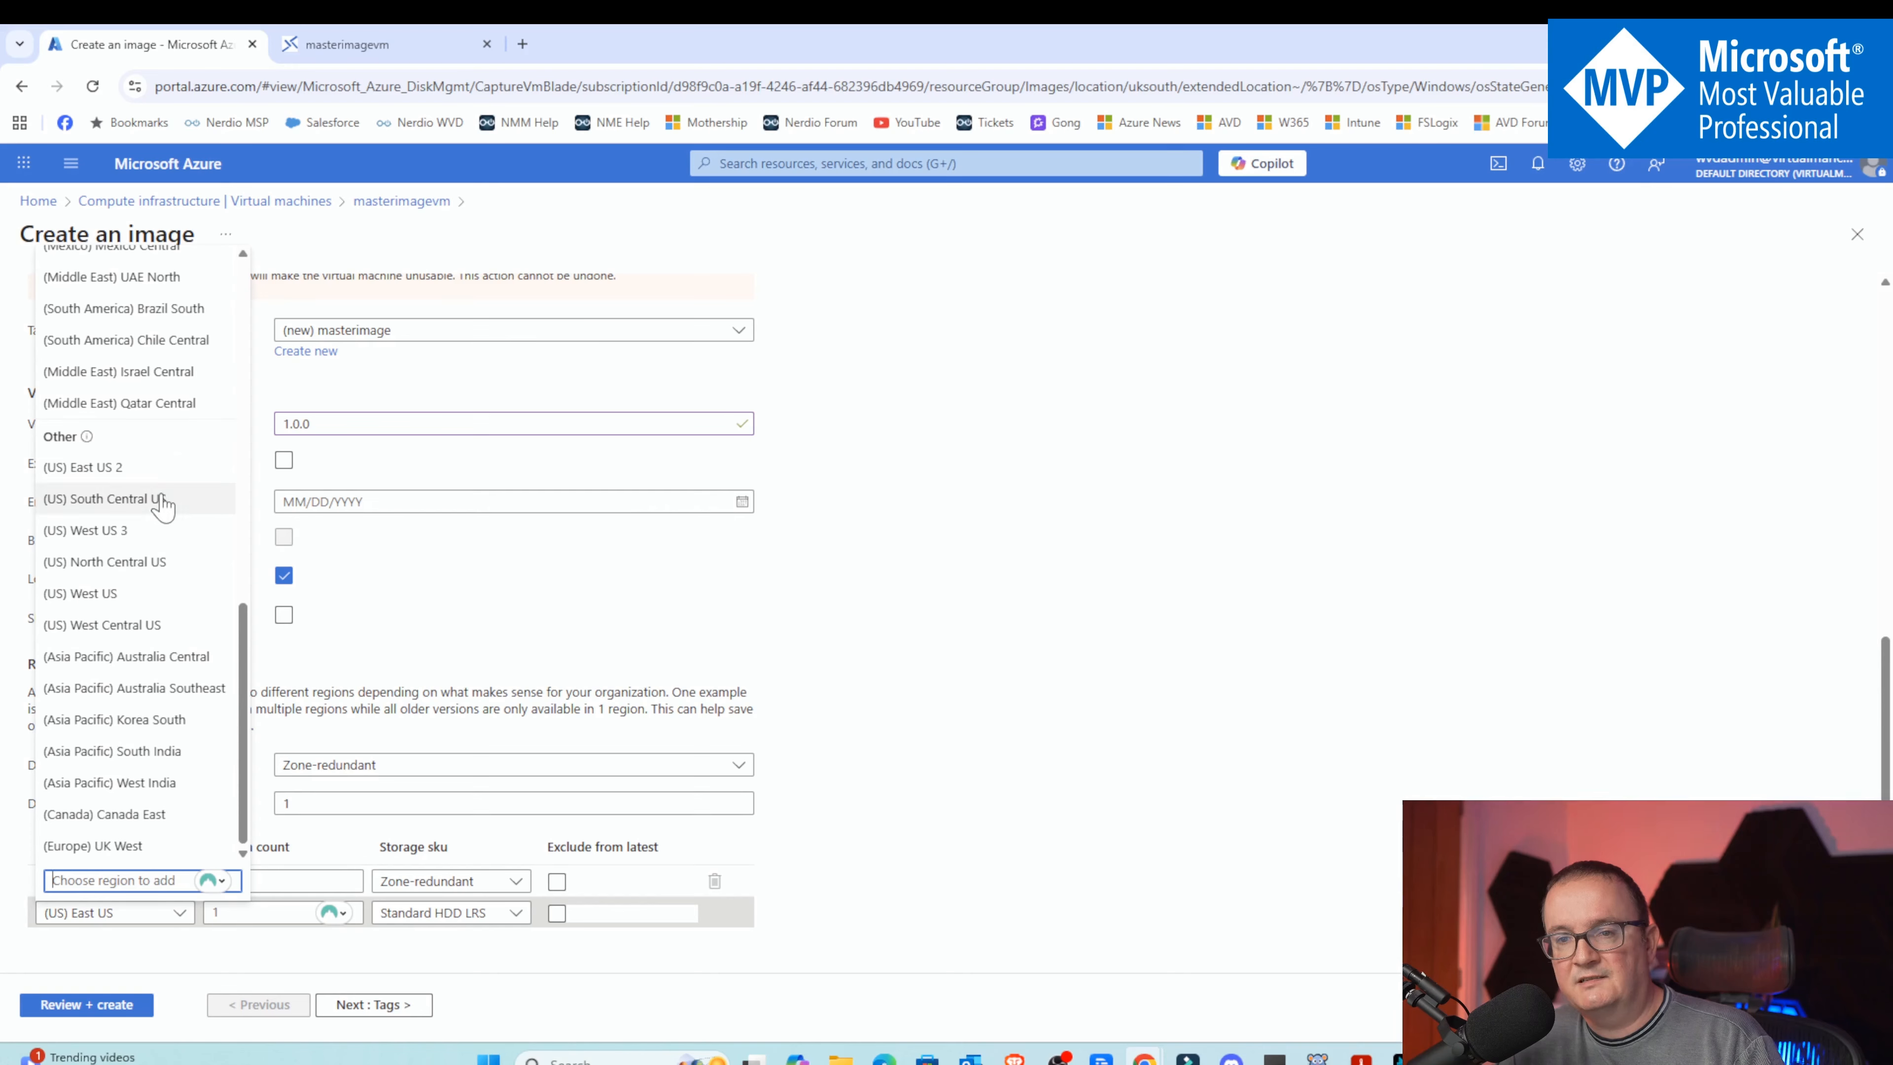
left_click(152, 850)
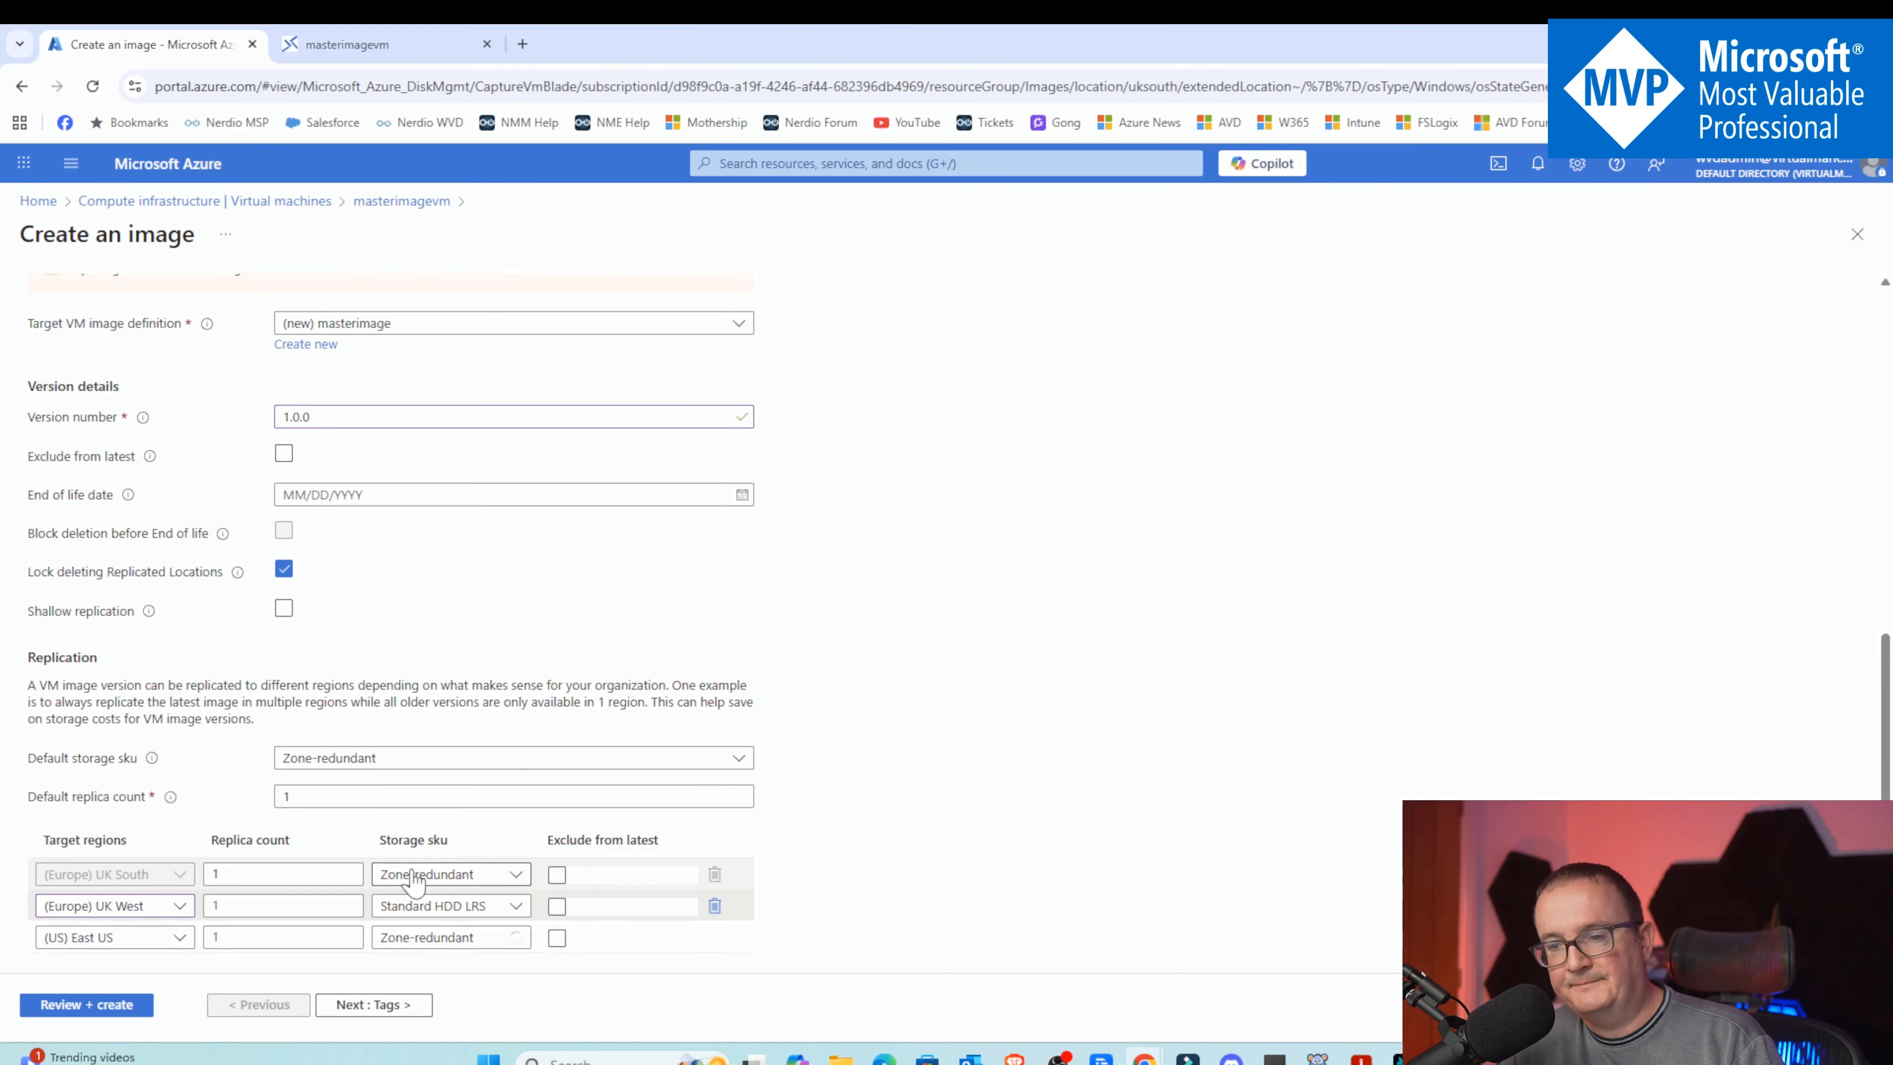
Move to the review page, check the image settings and create the image version
scroll(411, 882, "down", 1)
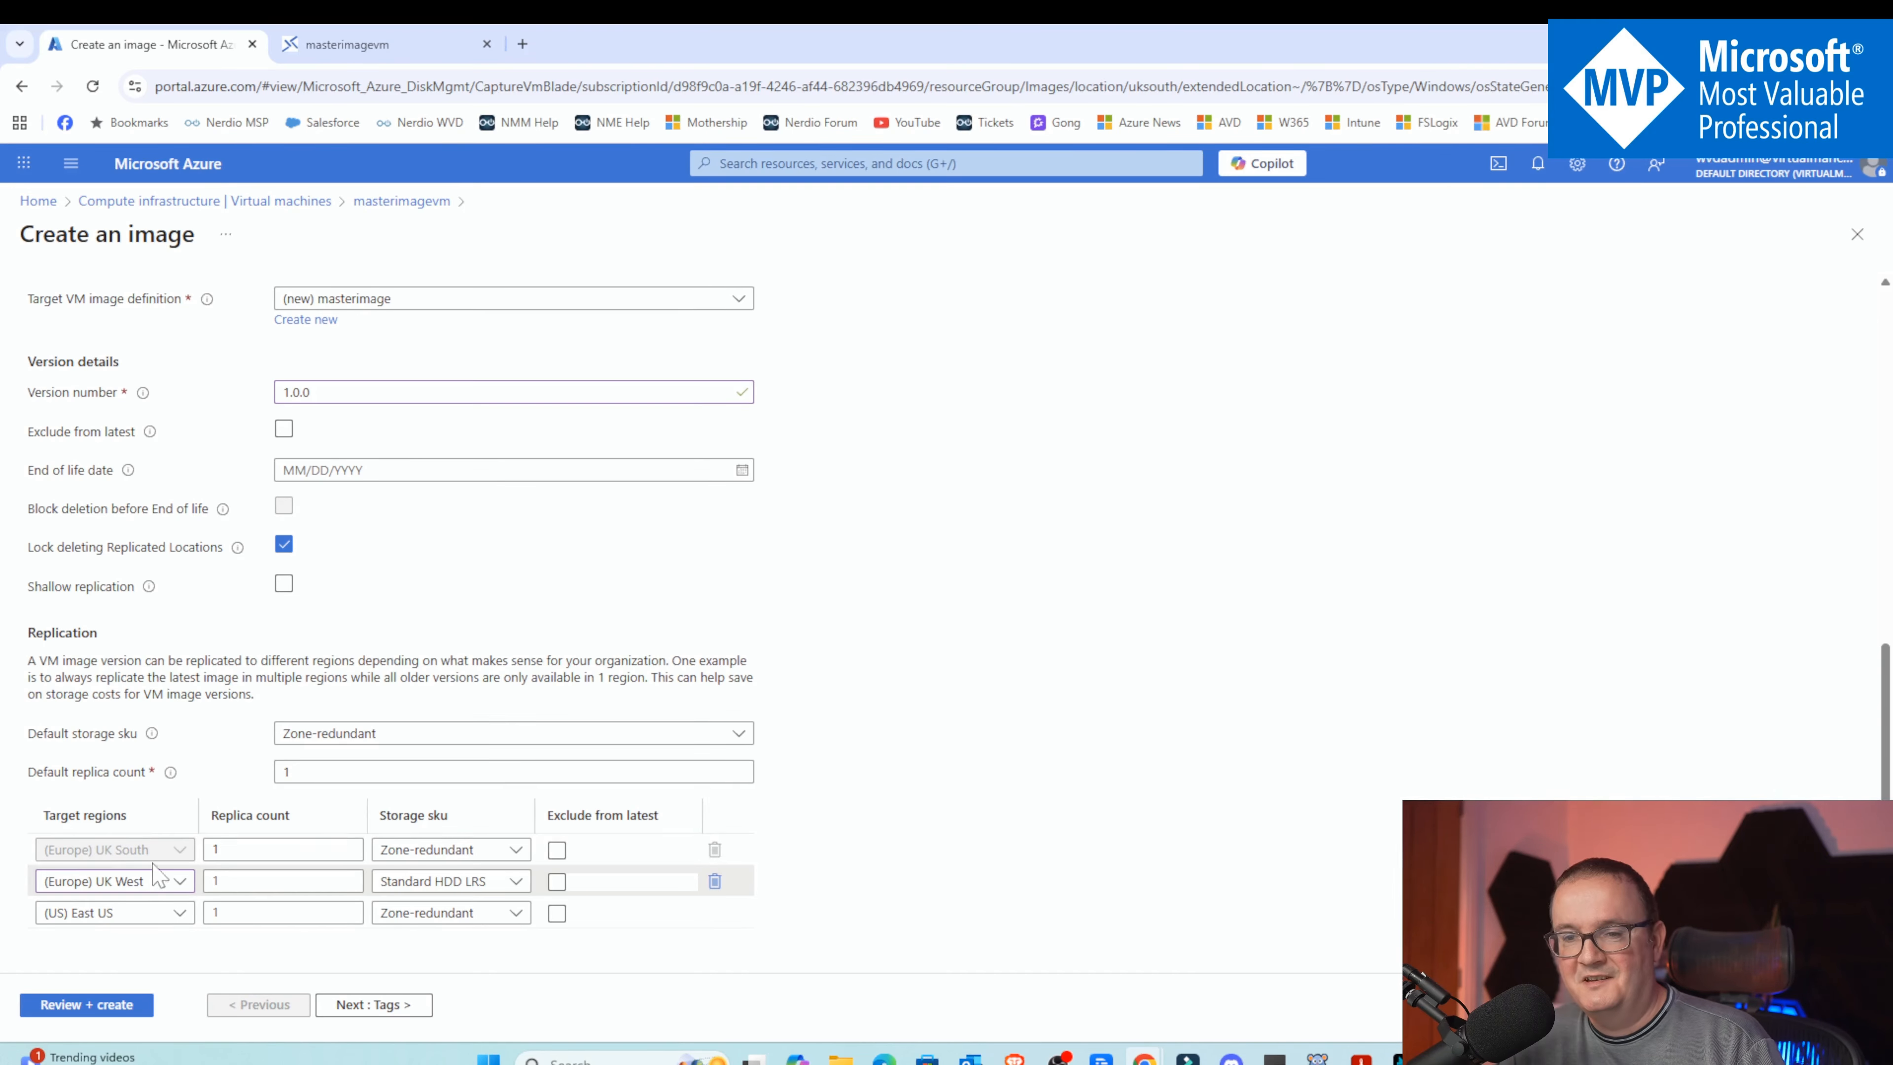
left_click(373, 1005)
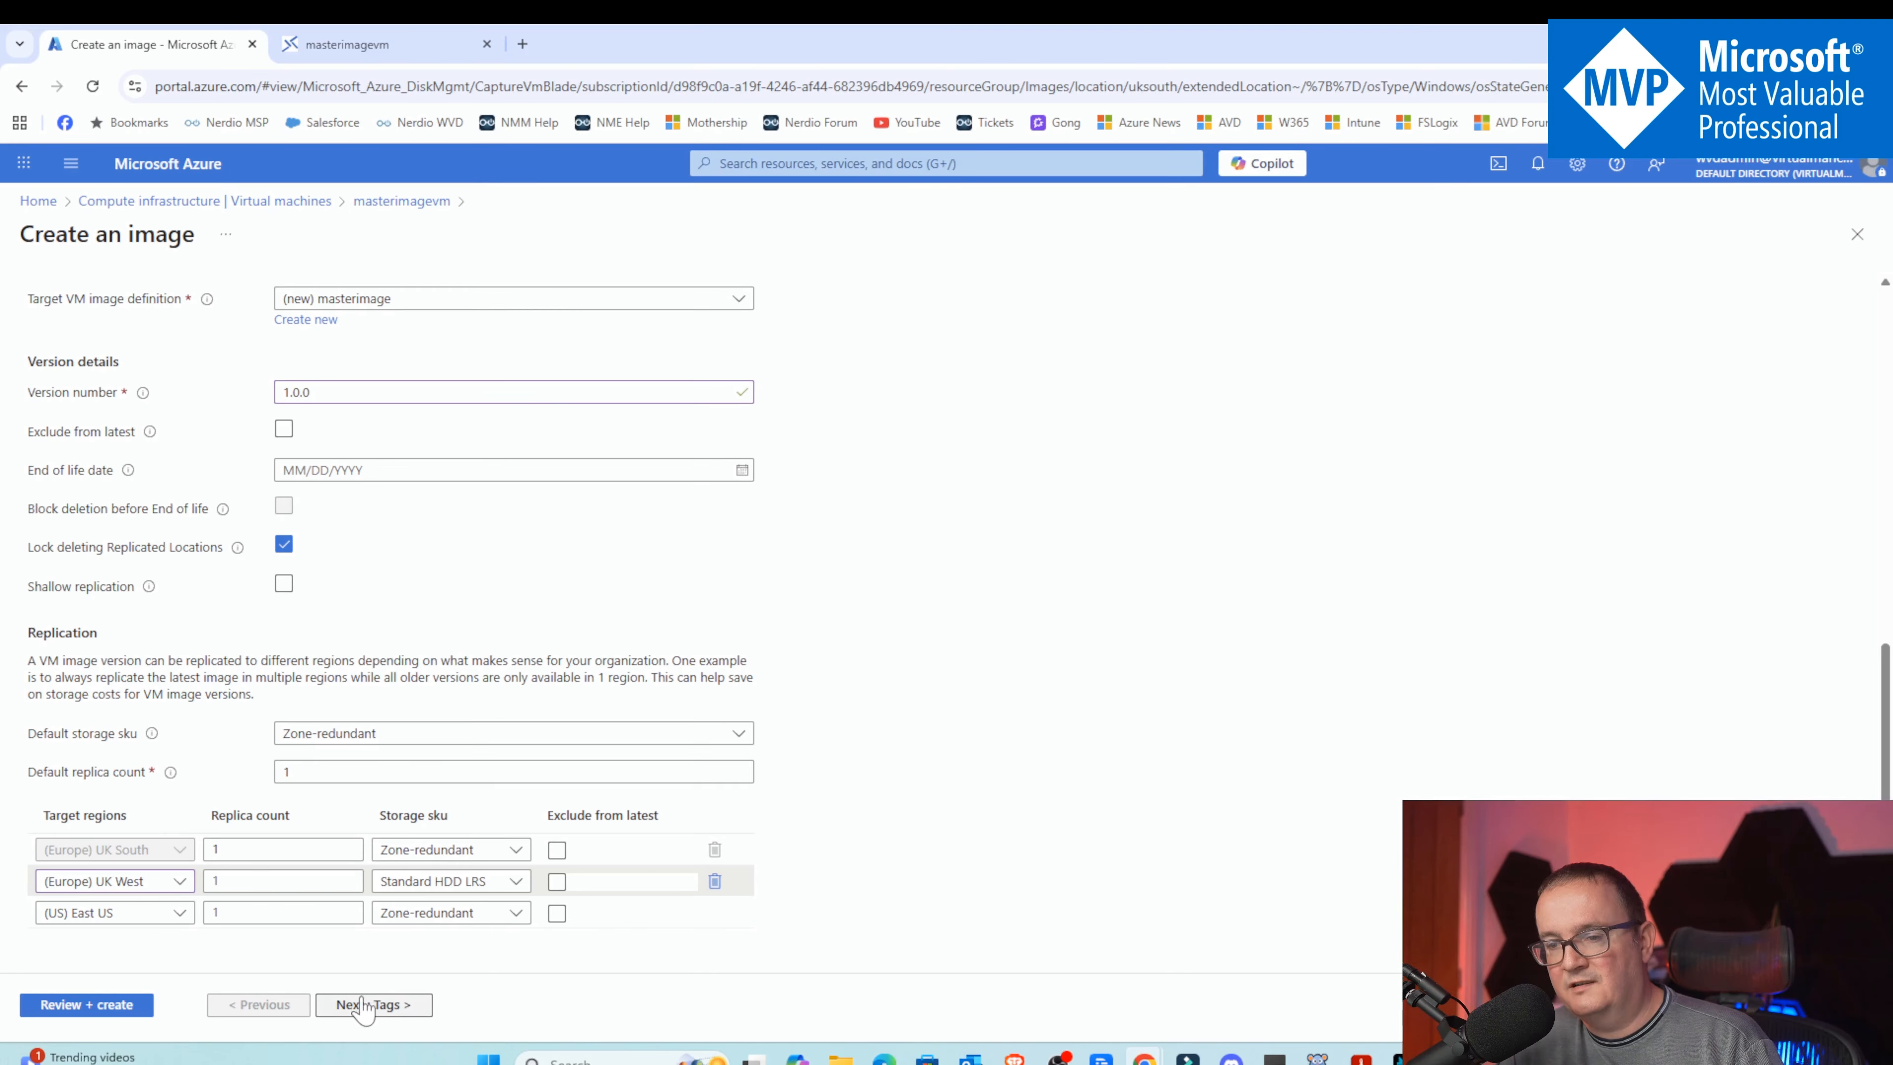
left_click(386, 1005)
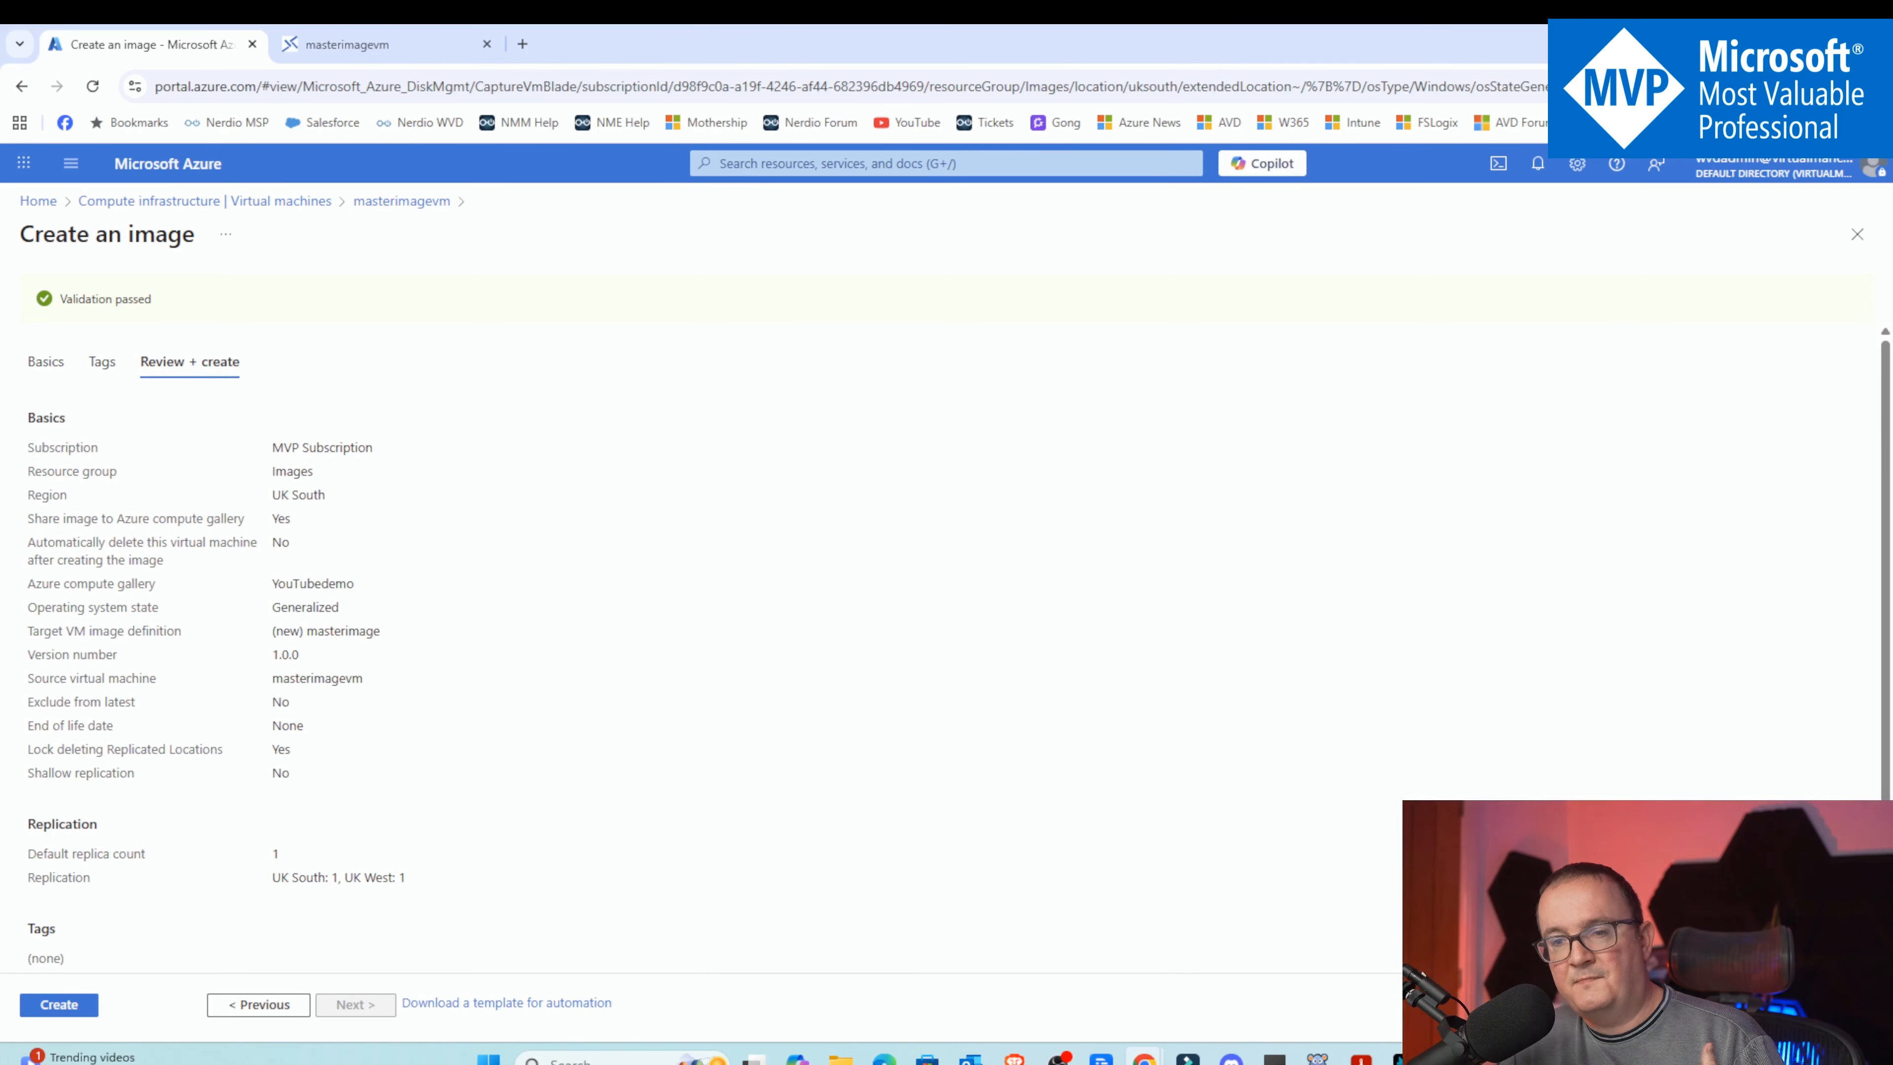
left_click_drag(33, 877, 384, 877)
left_click_drag(273, 631, 337, 663)
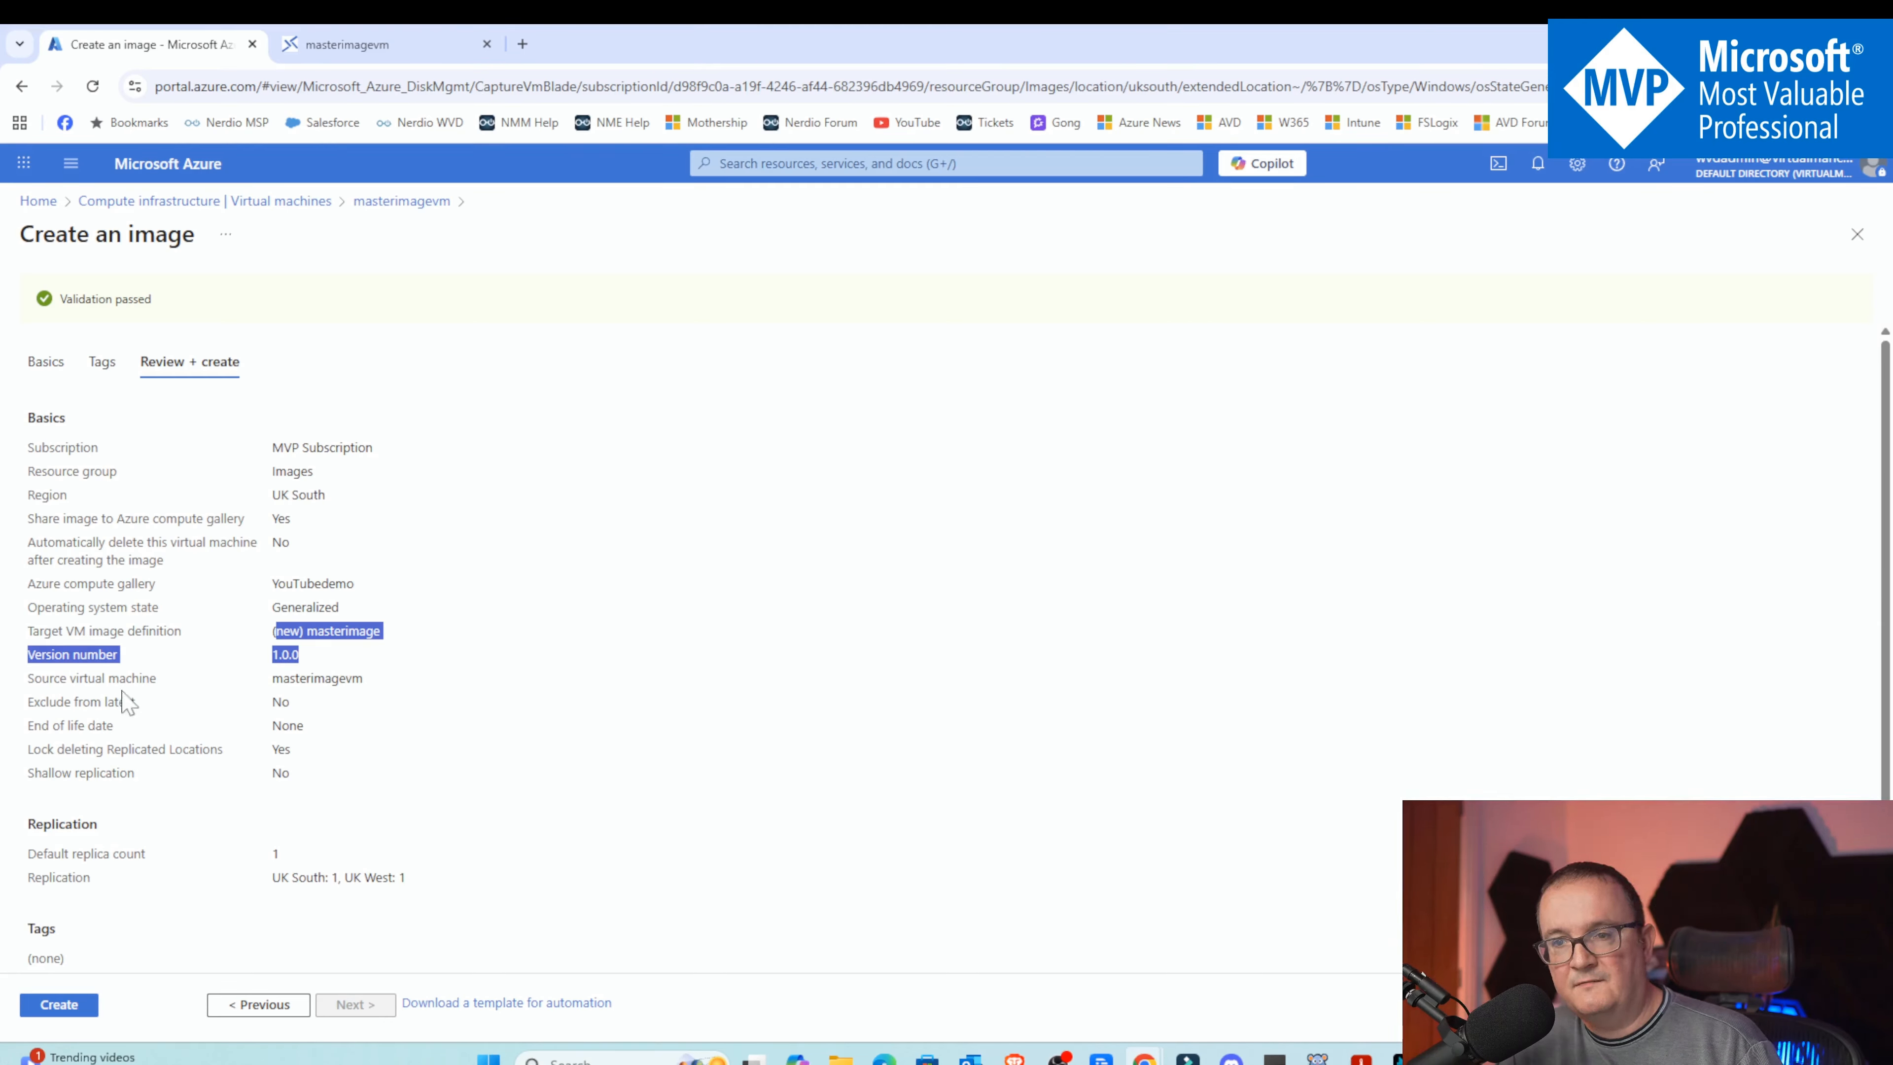
left_click_drag(95, 678, 367, 713)
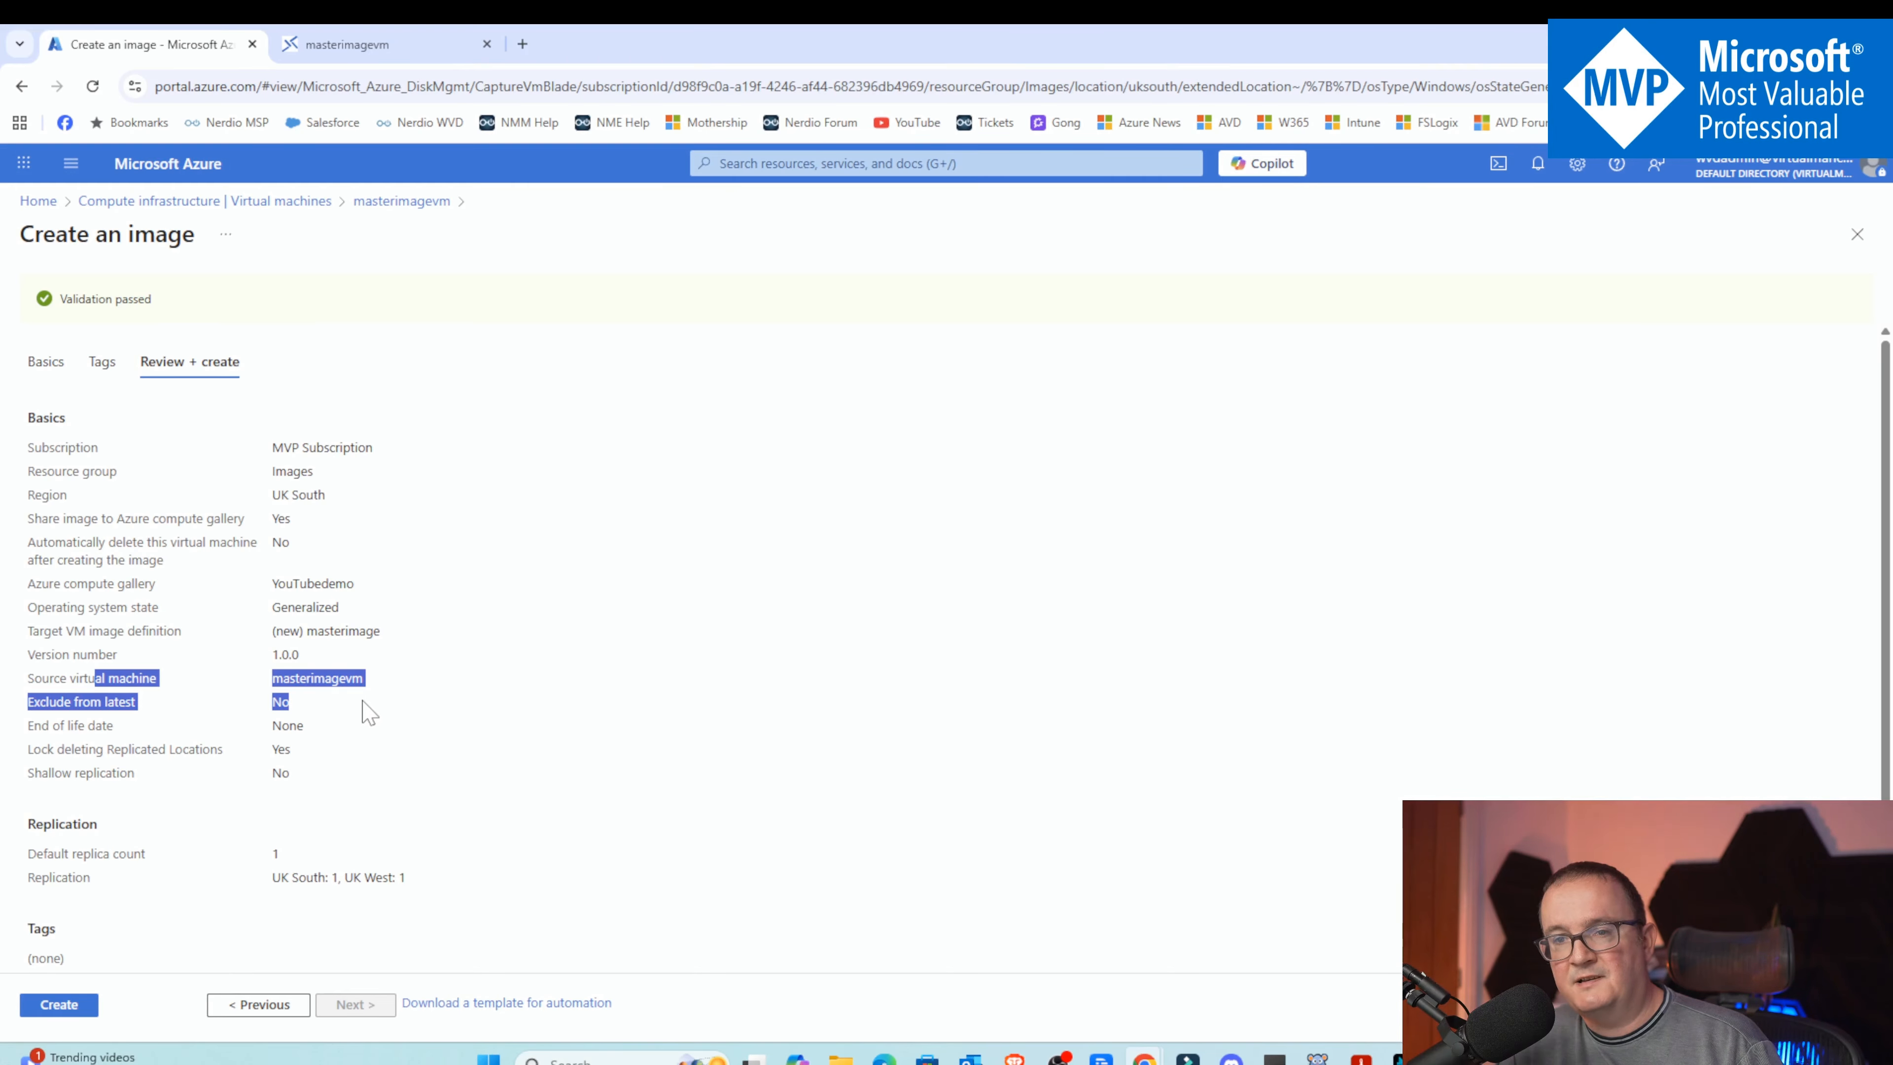
left_click(87, 1011)
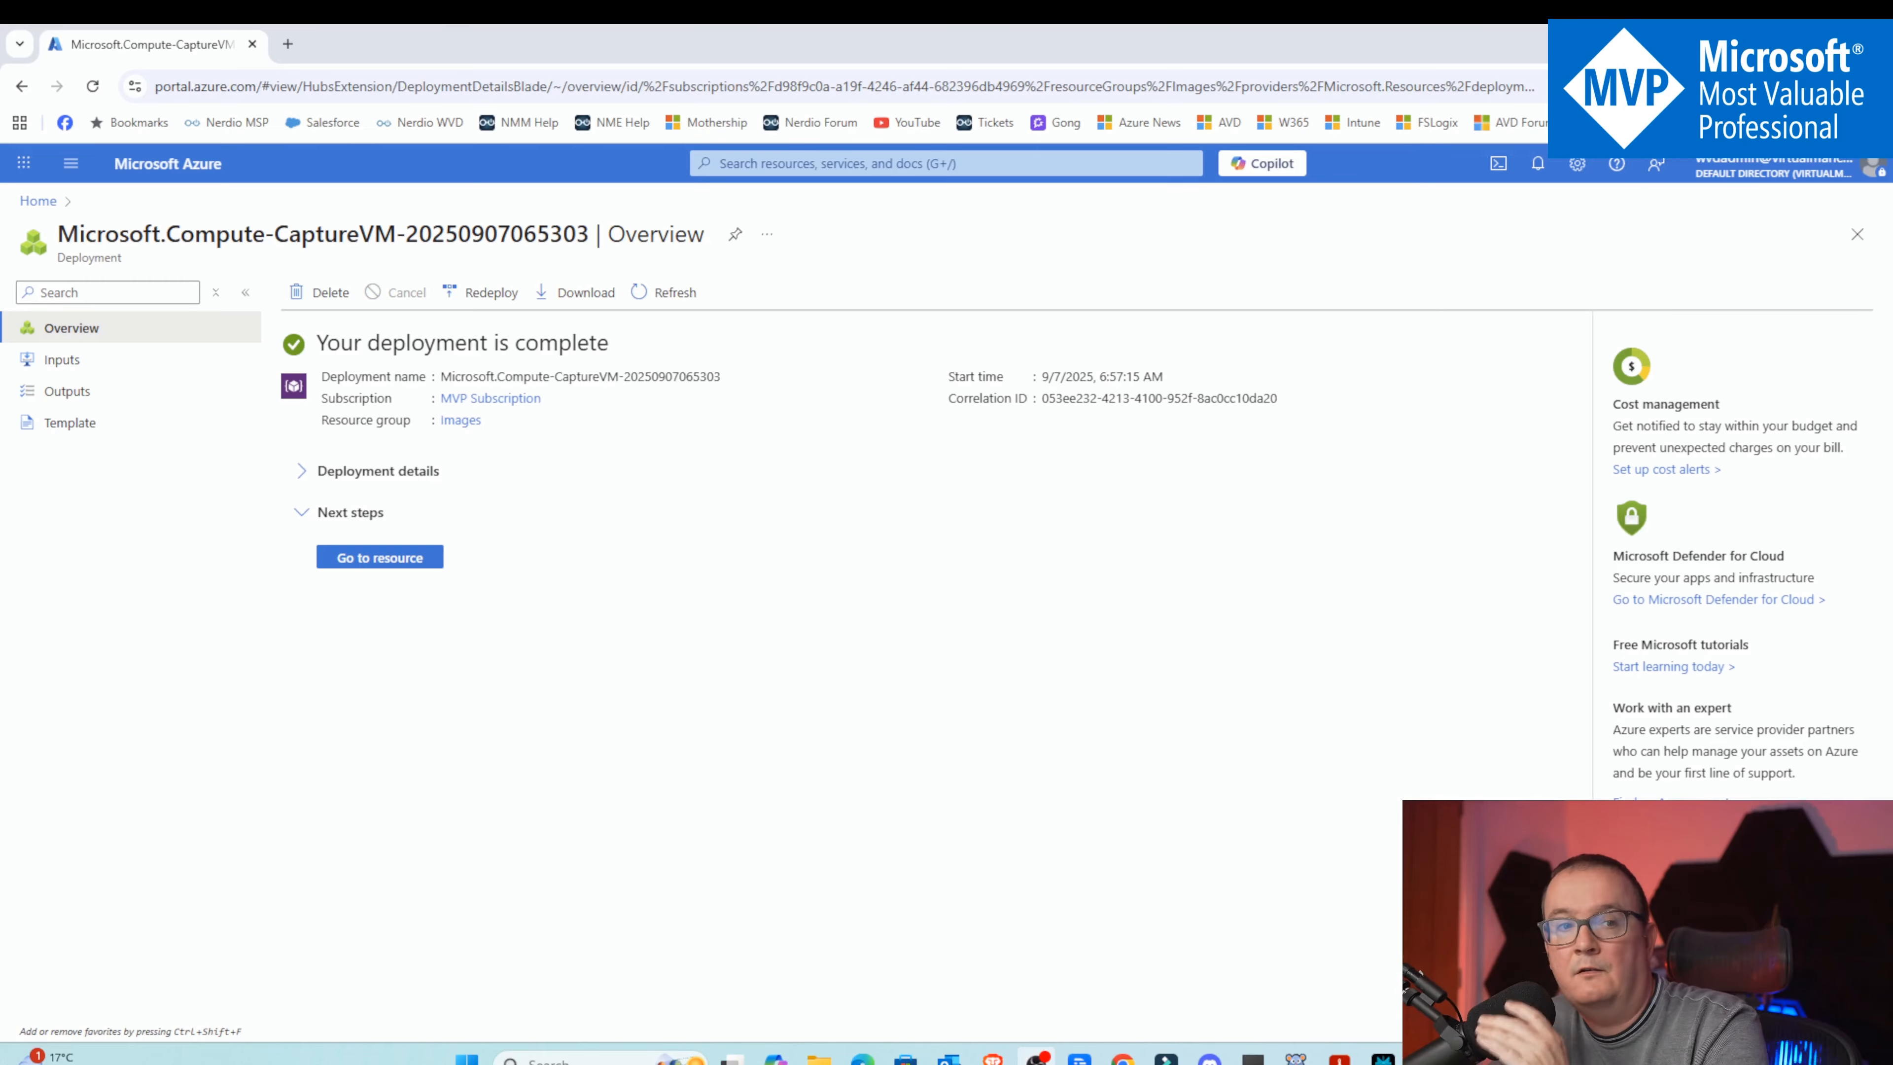
Open the new image version, then browse the YouTubedemo gallery to view the masterimage definition's versions
left_click(381, 559)
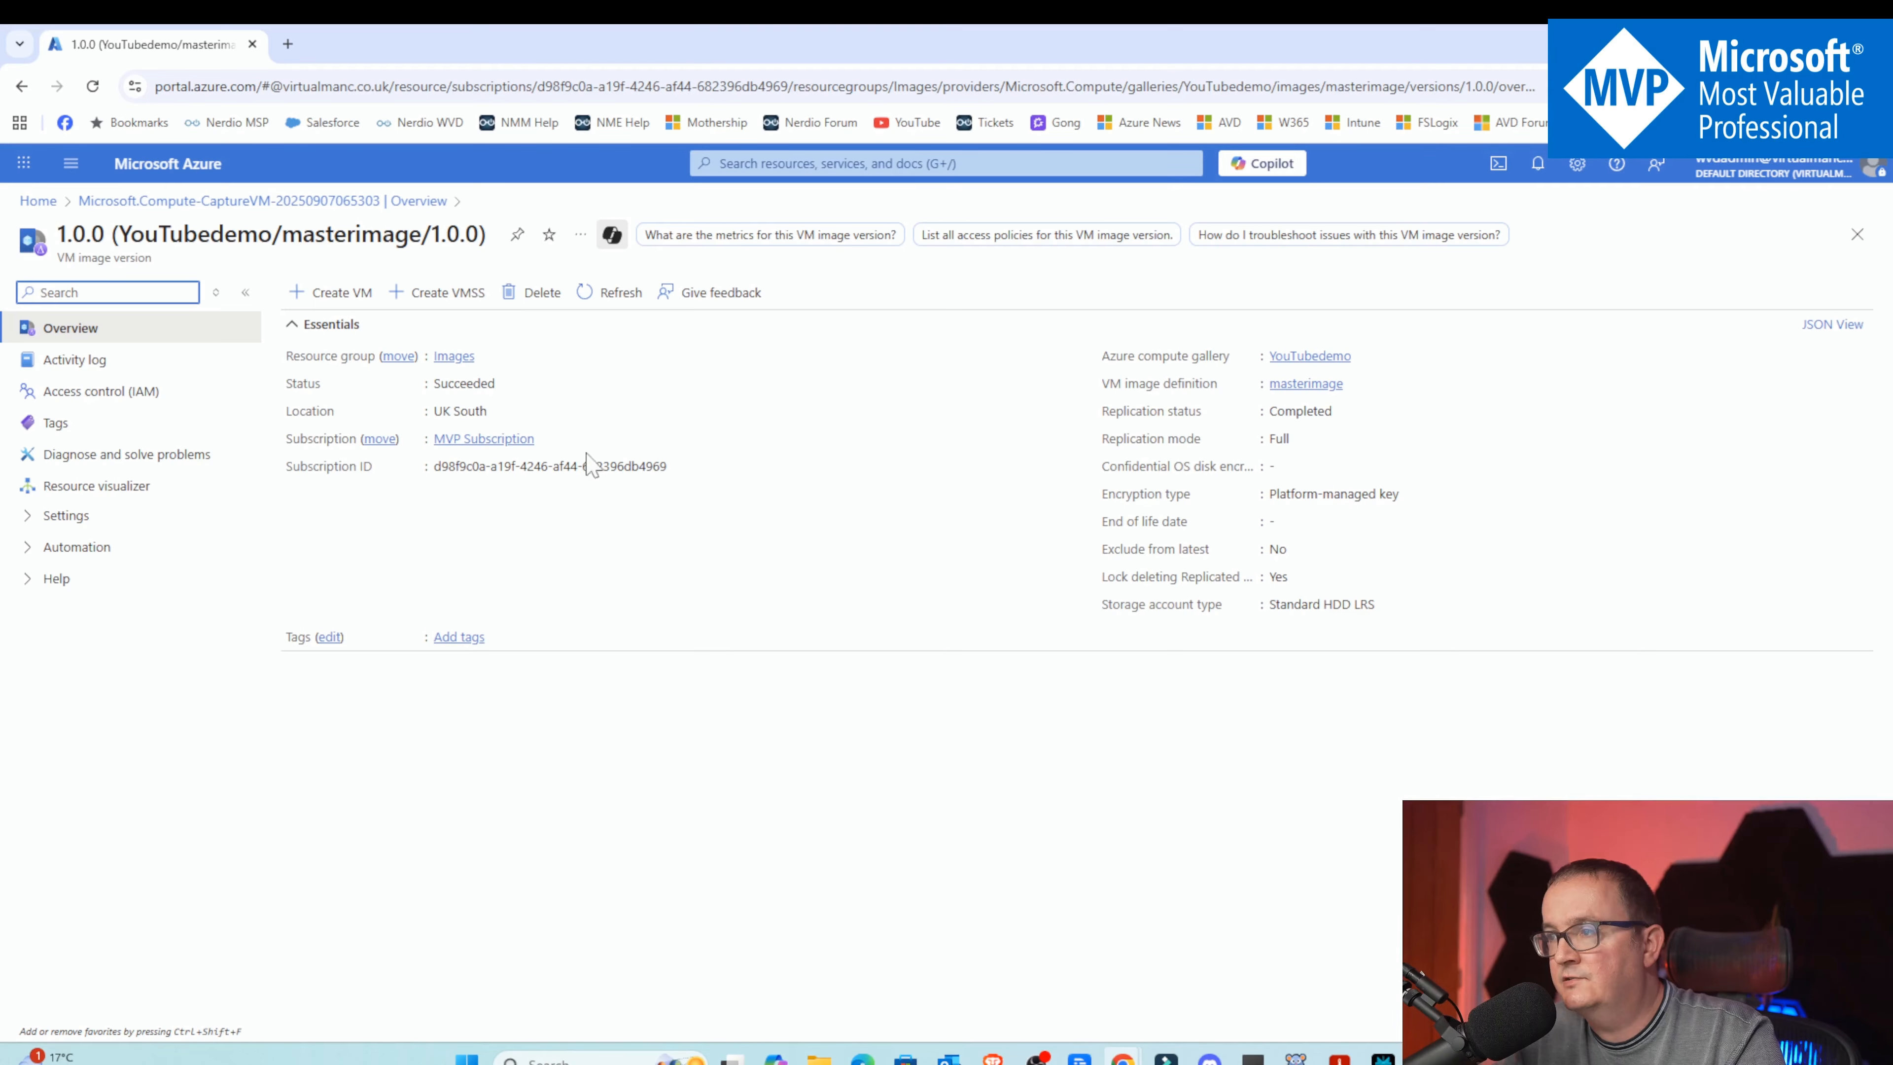
left_click(253, 200)
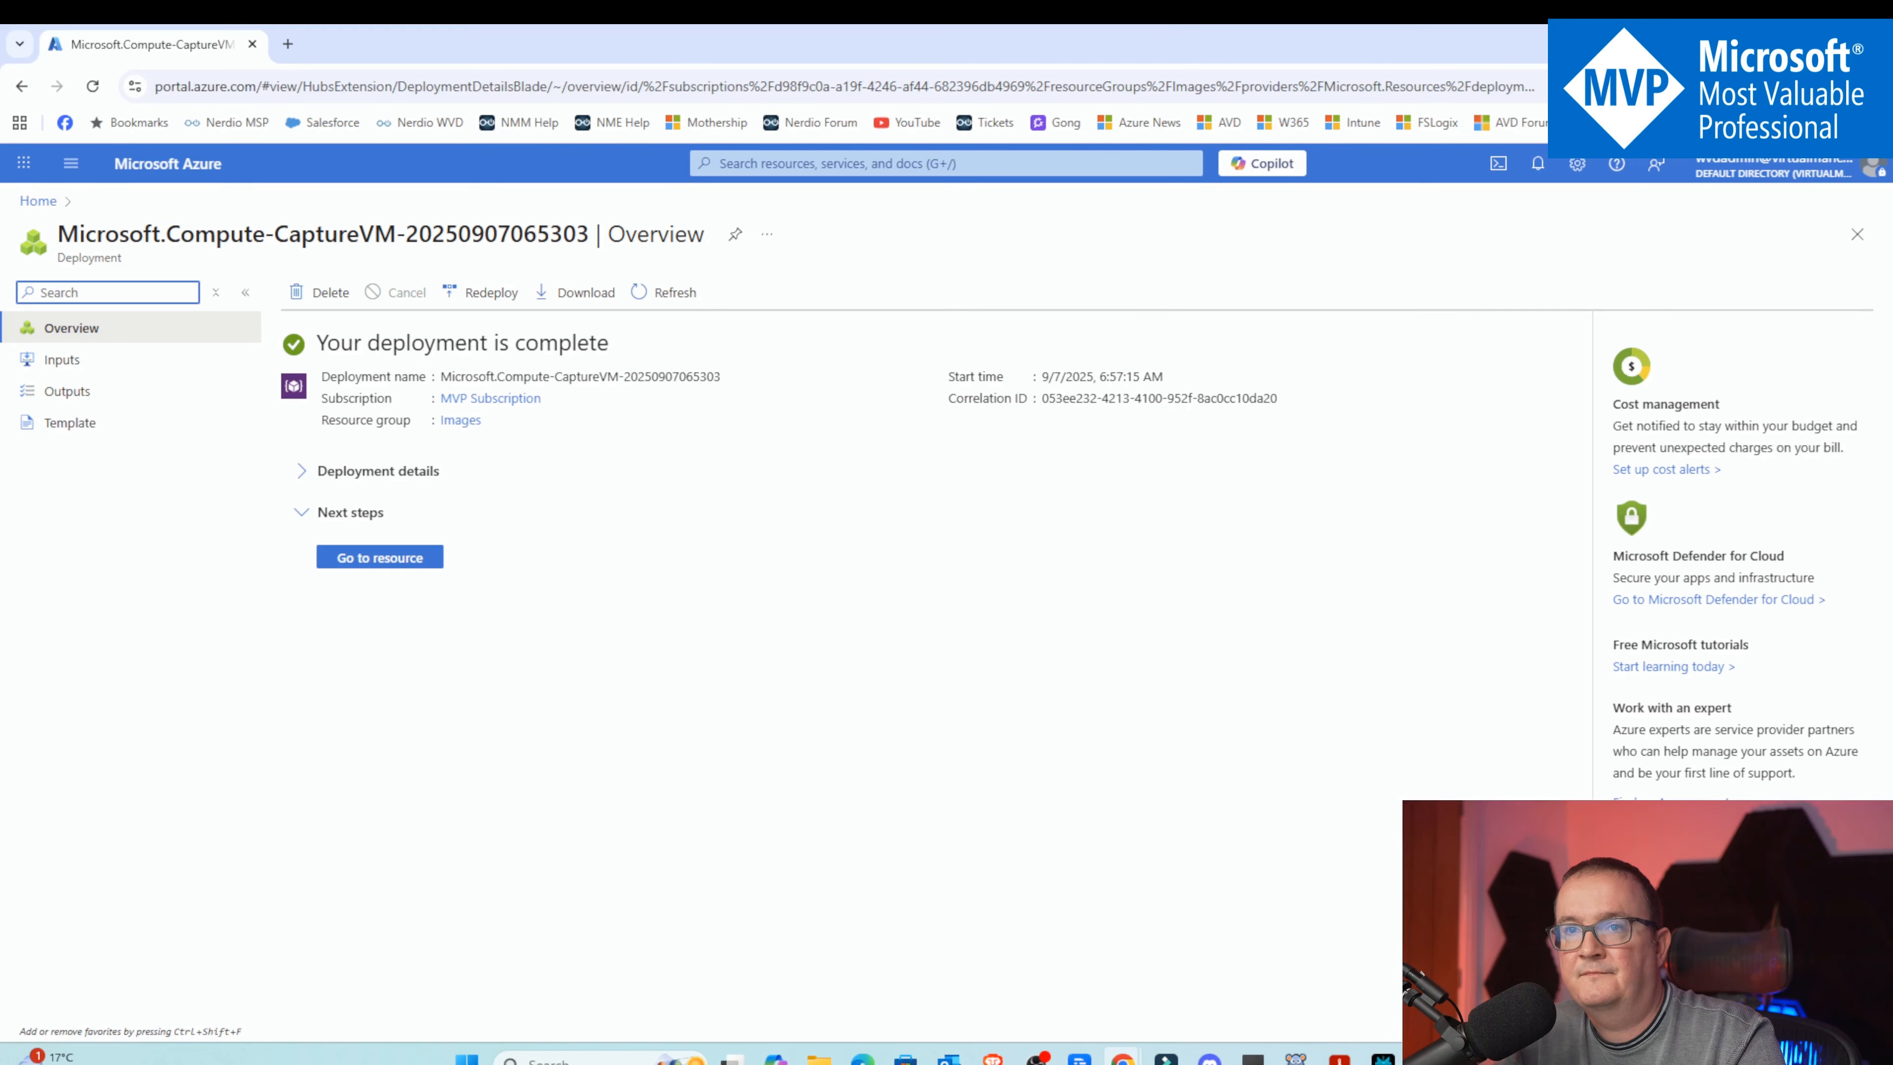
left_click(39, 201)
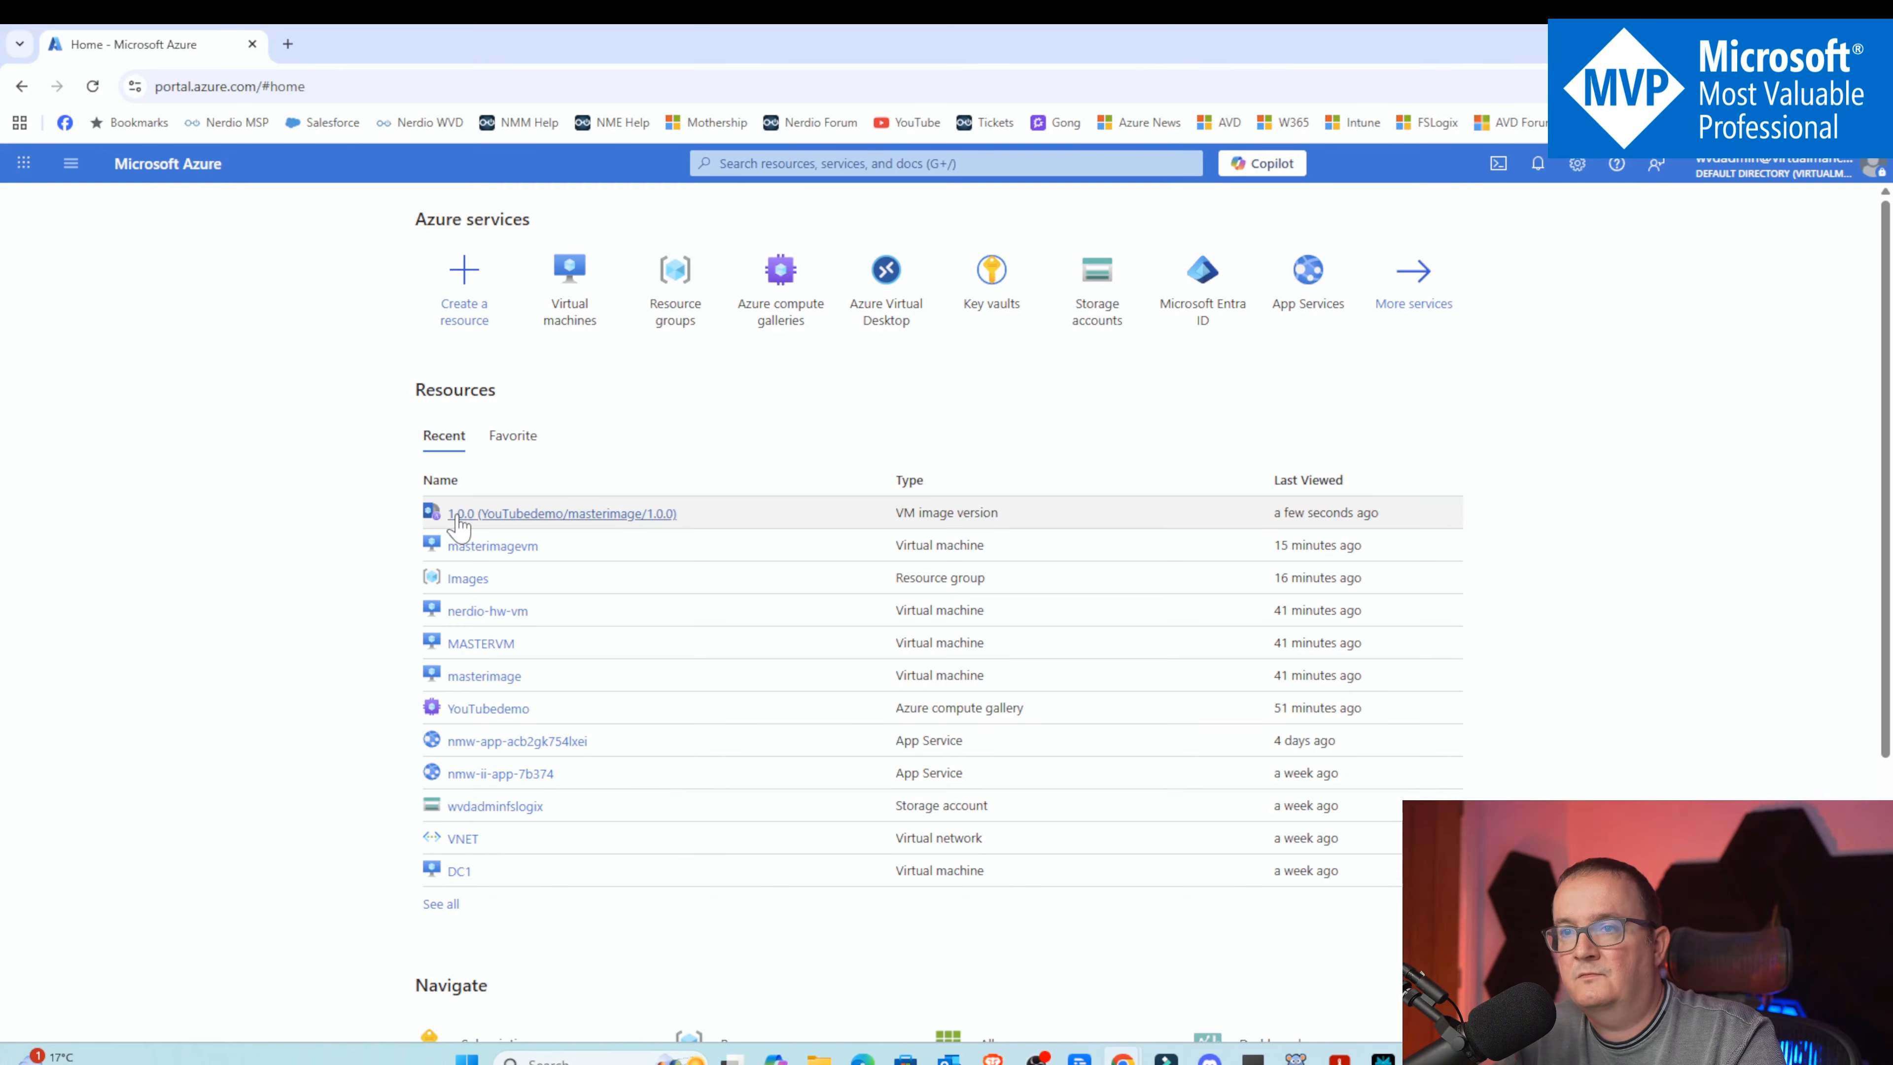
left_click(781, 276)
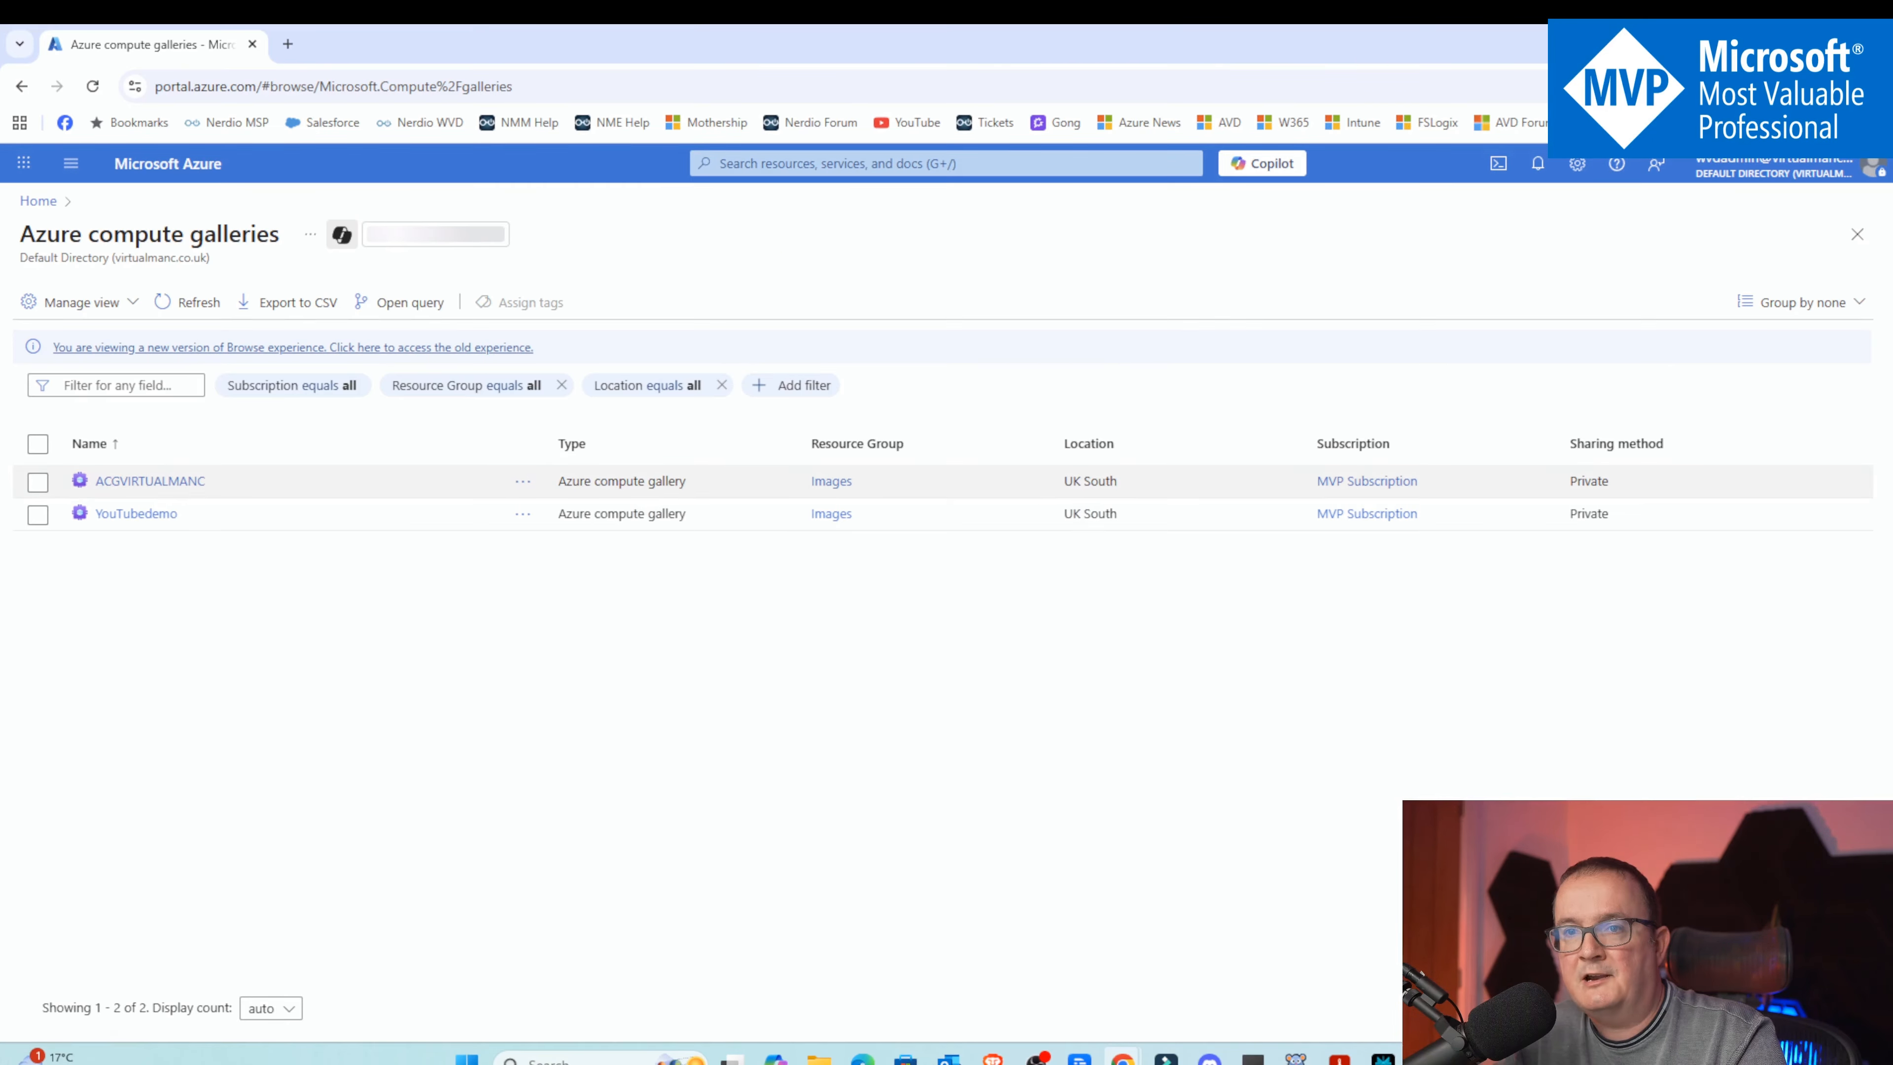
left_click(136, 513)
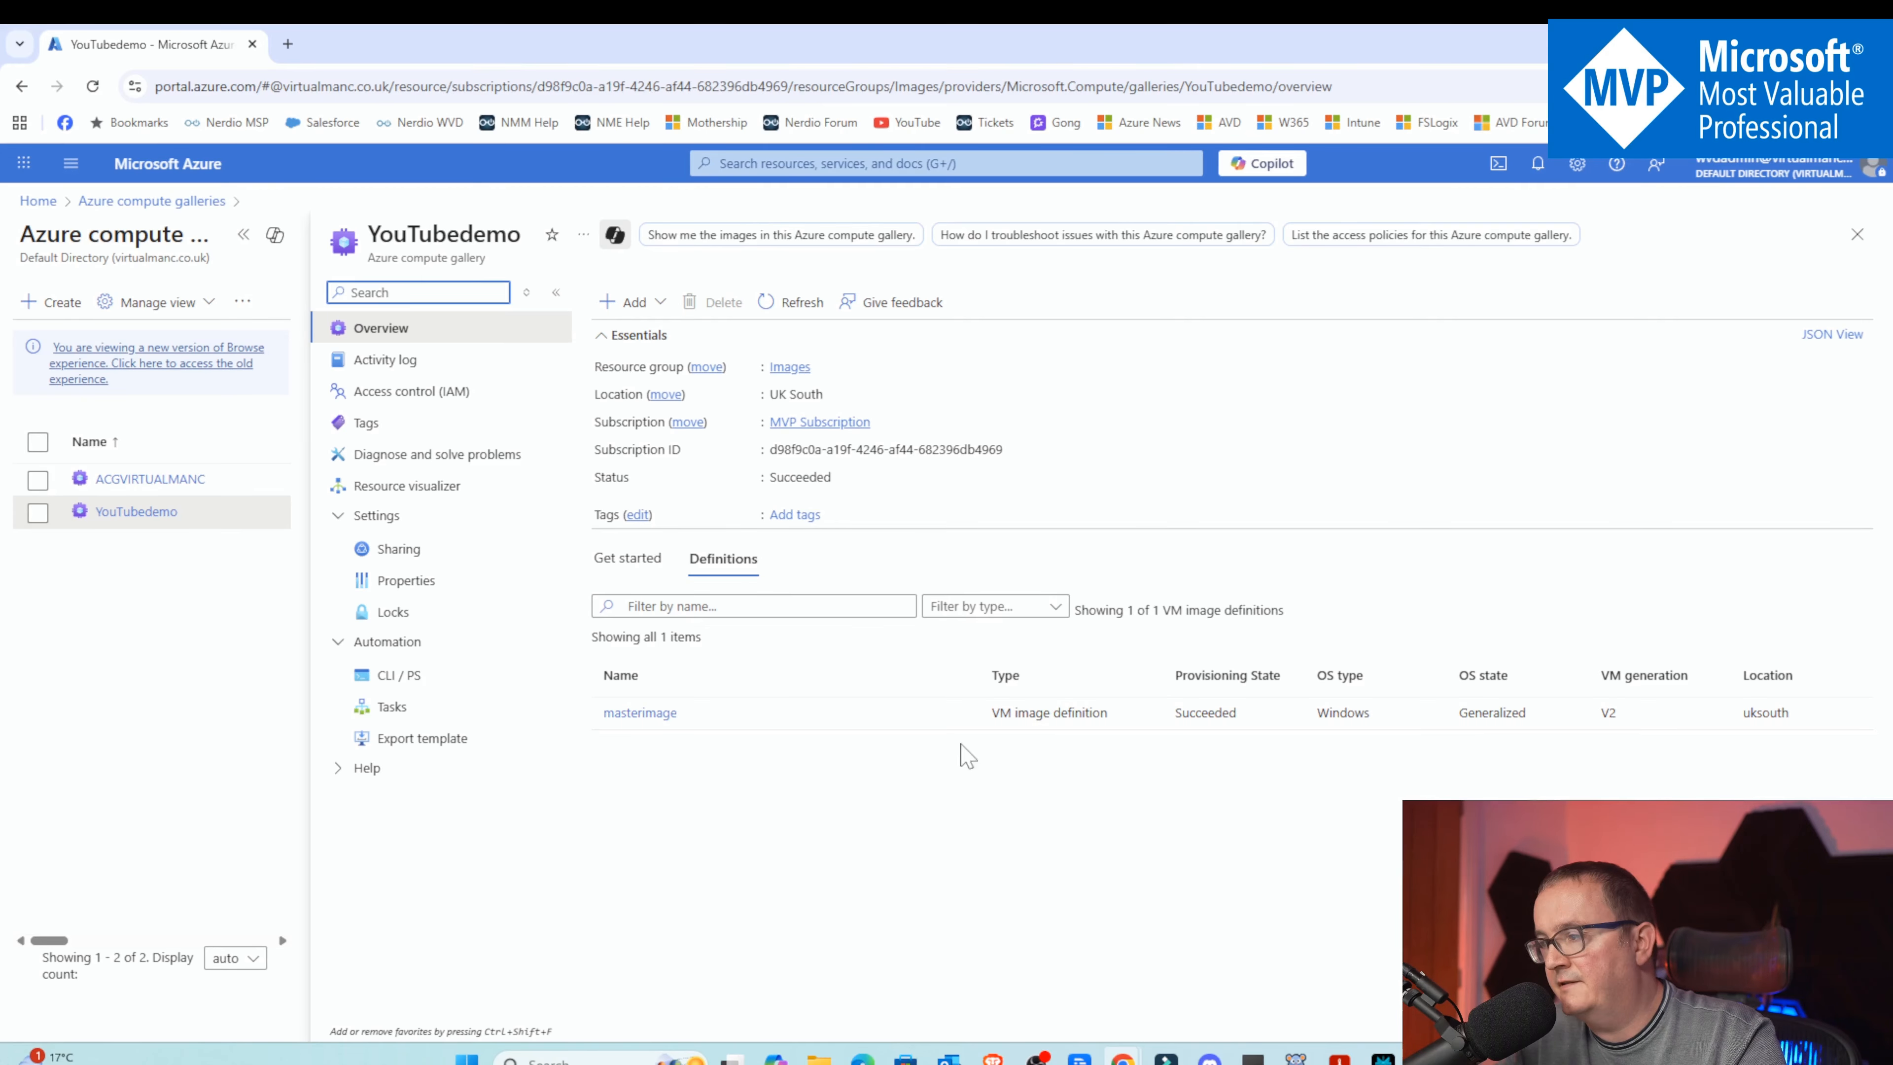
left_click(656, 713)
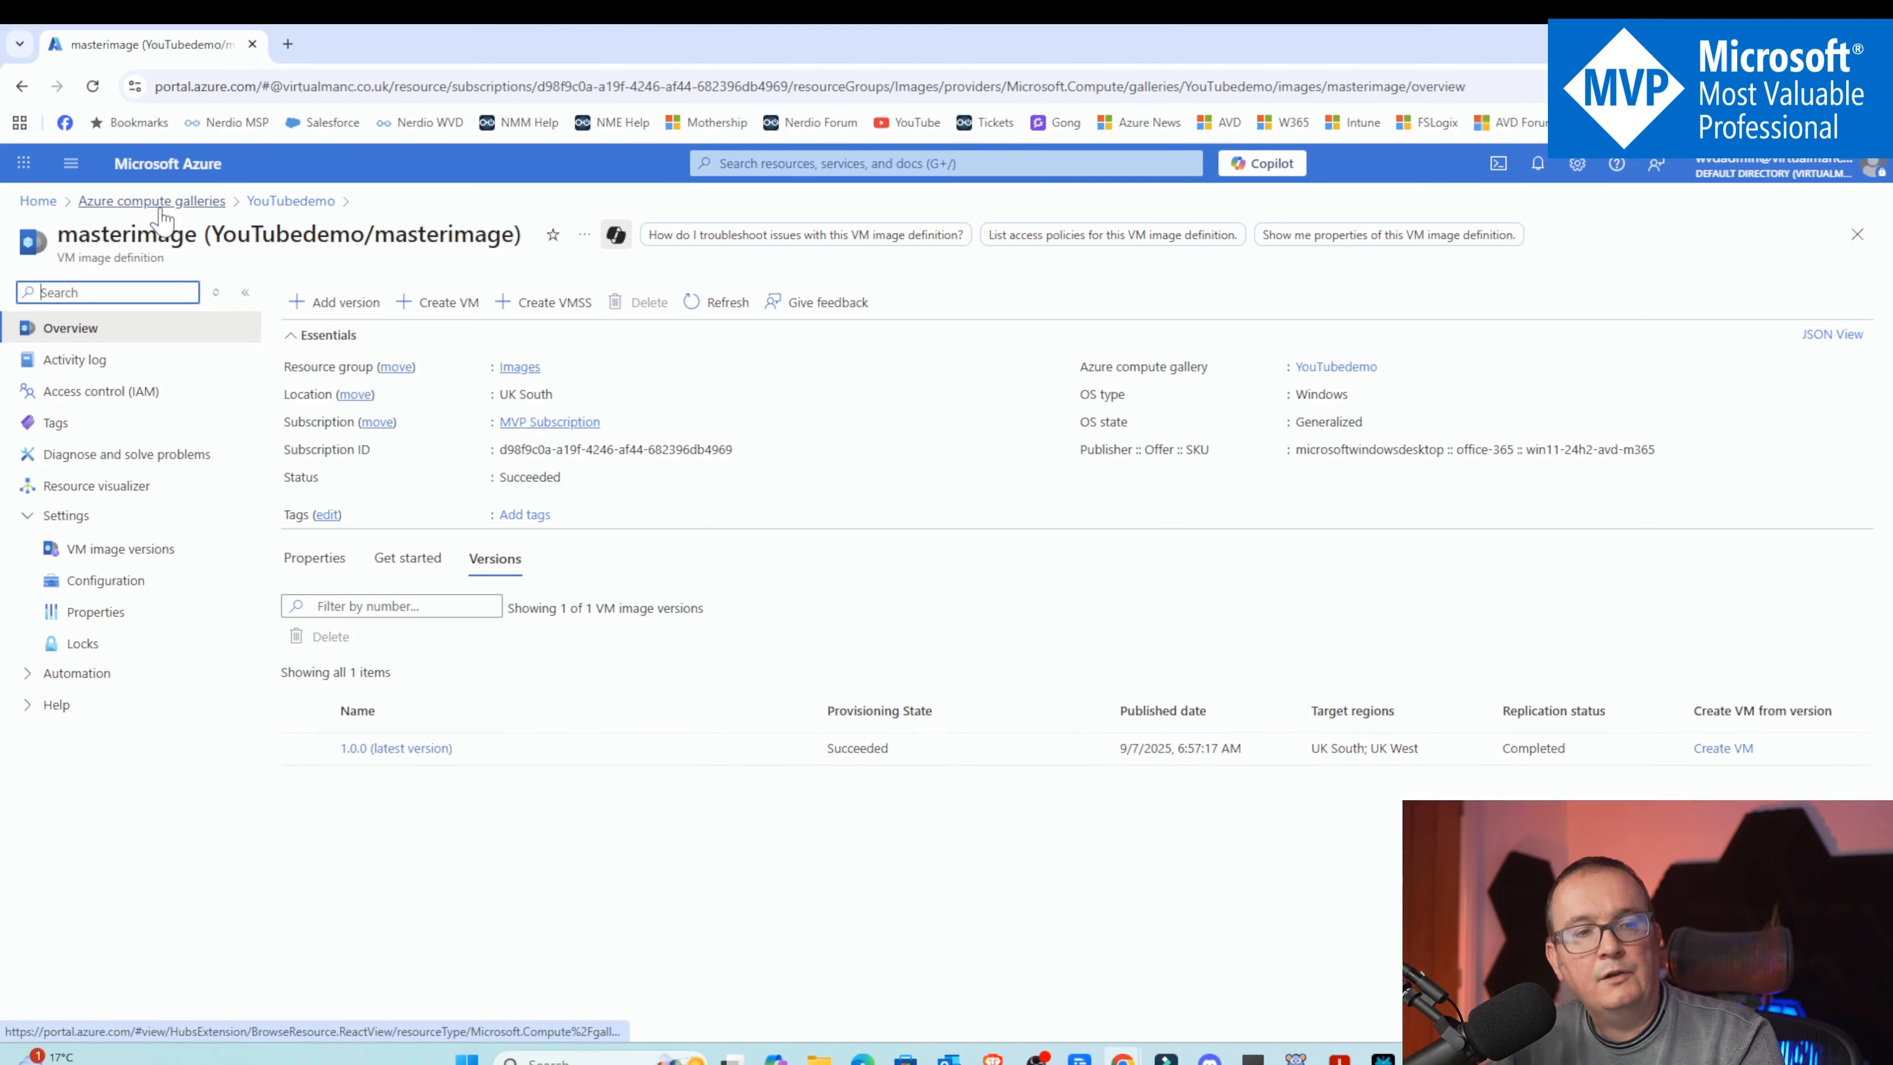
Go to Azure Virtual Desktop and start creating a new host pool
left_click(39, 209)
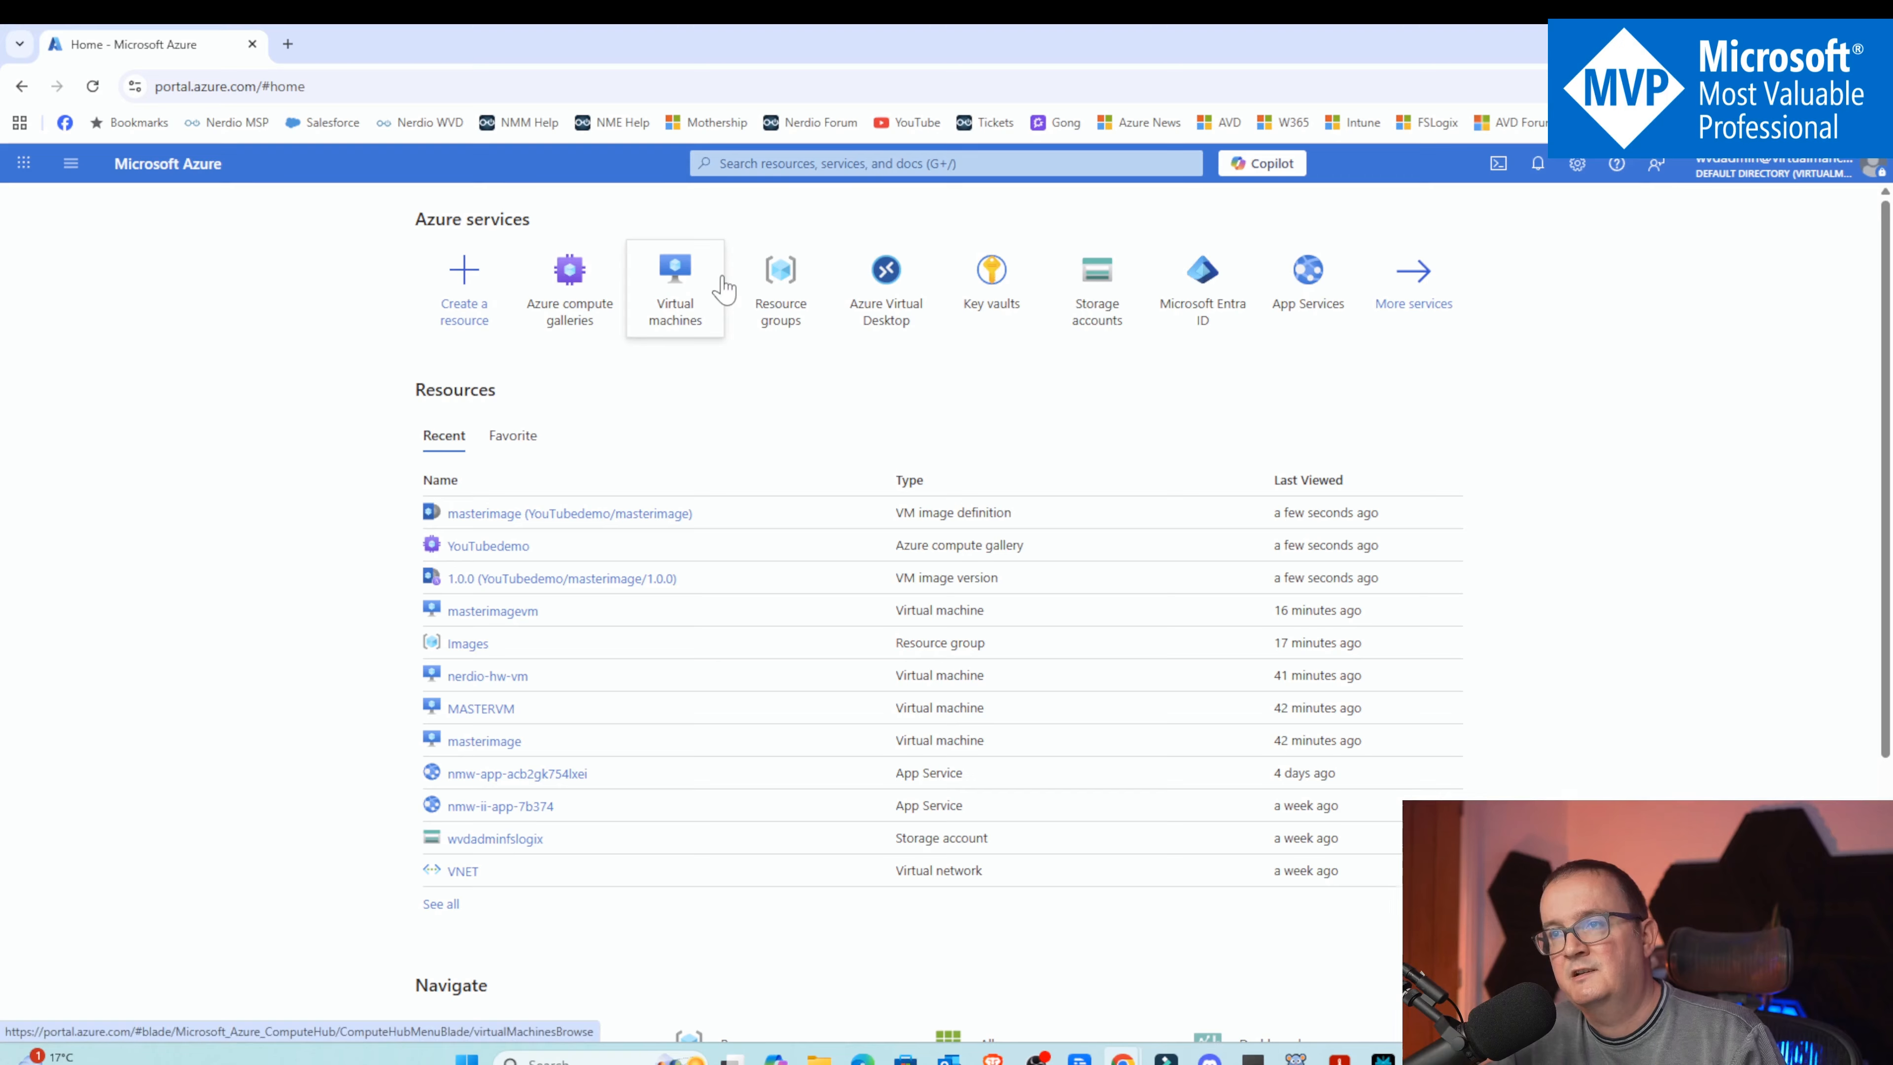
mouse_move(723, 287)
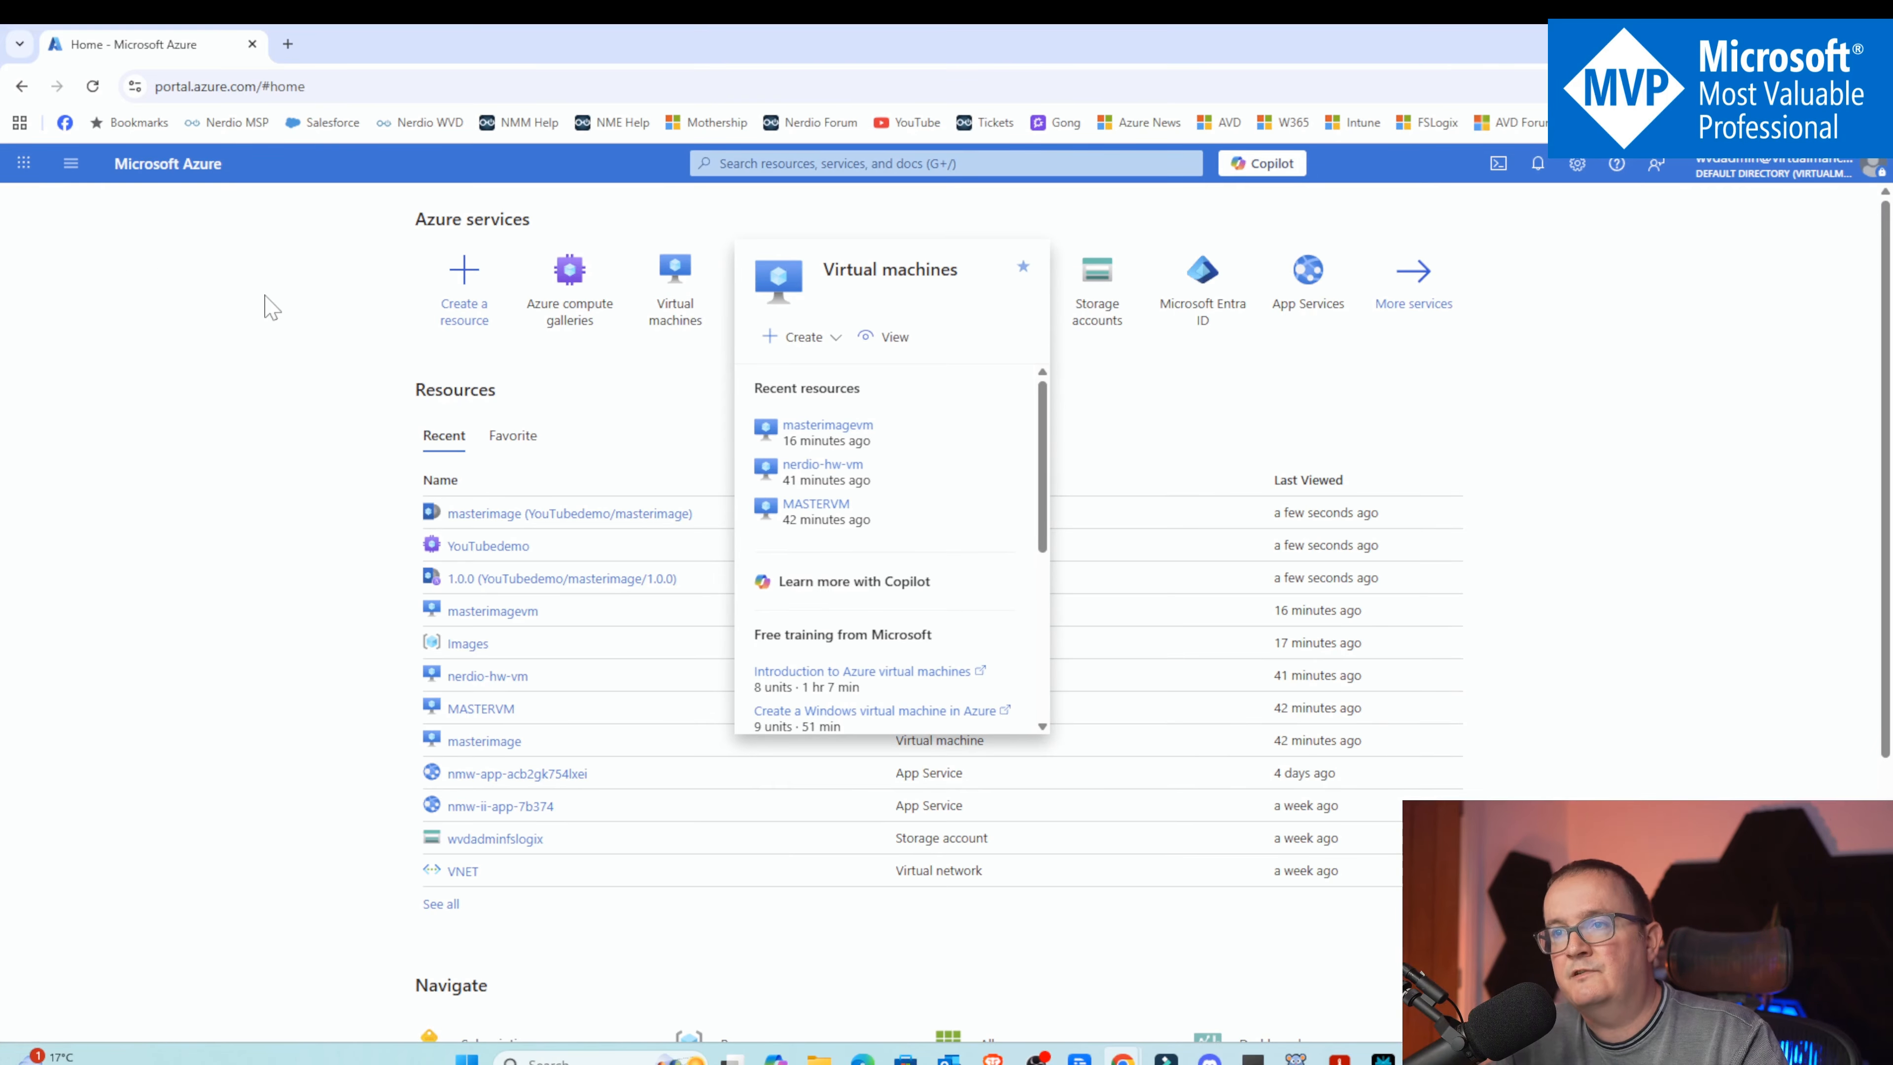
left_click(865, 292)
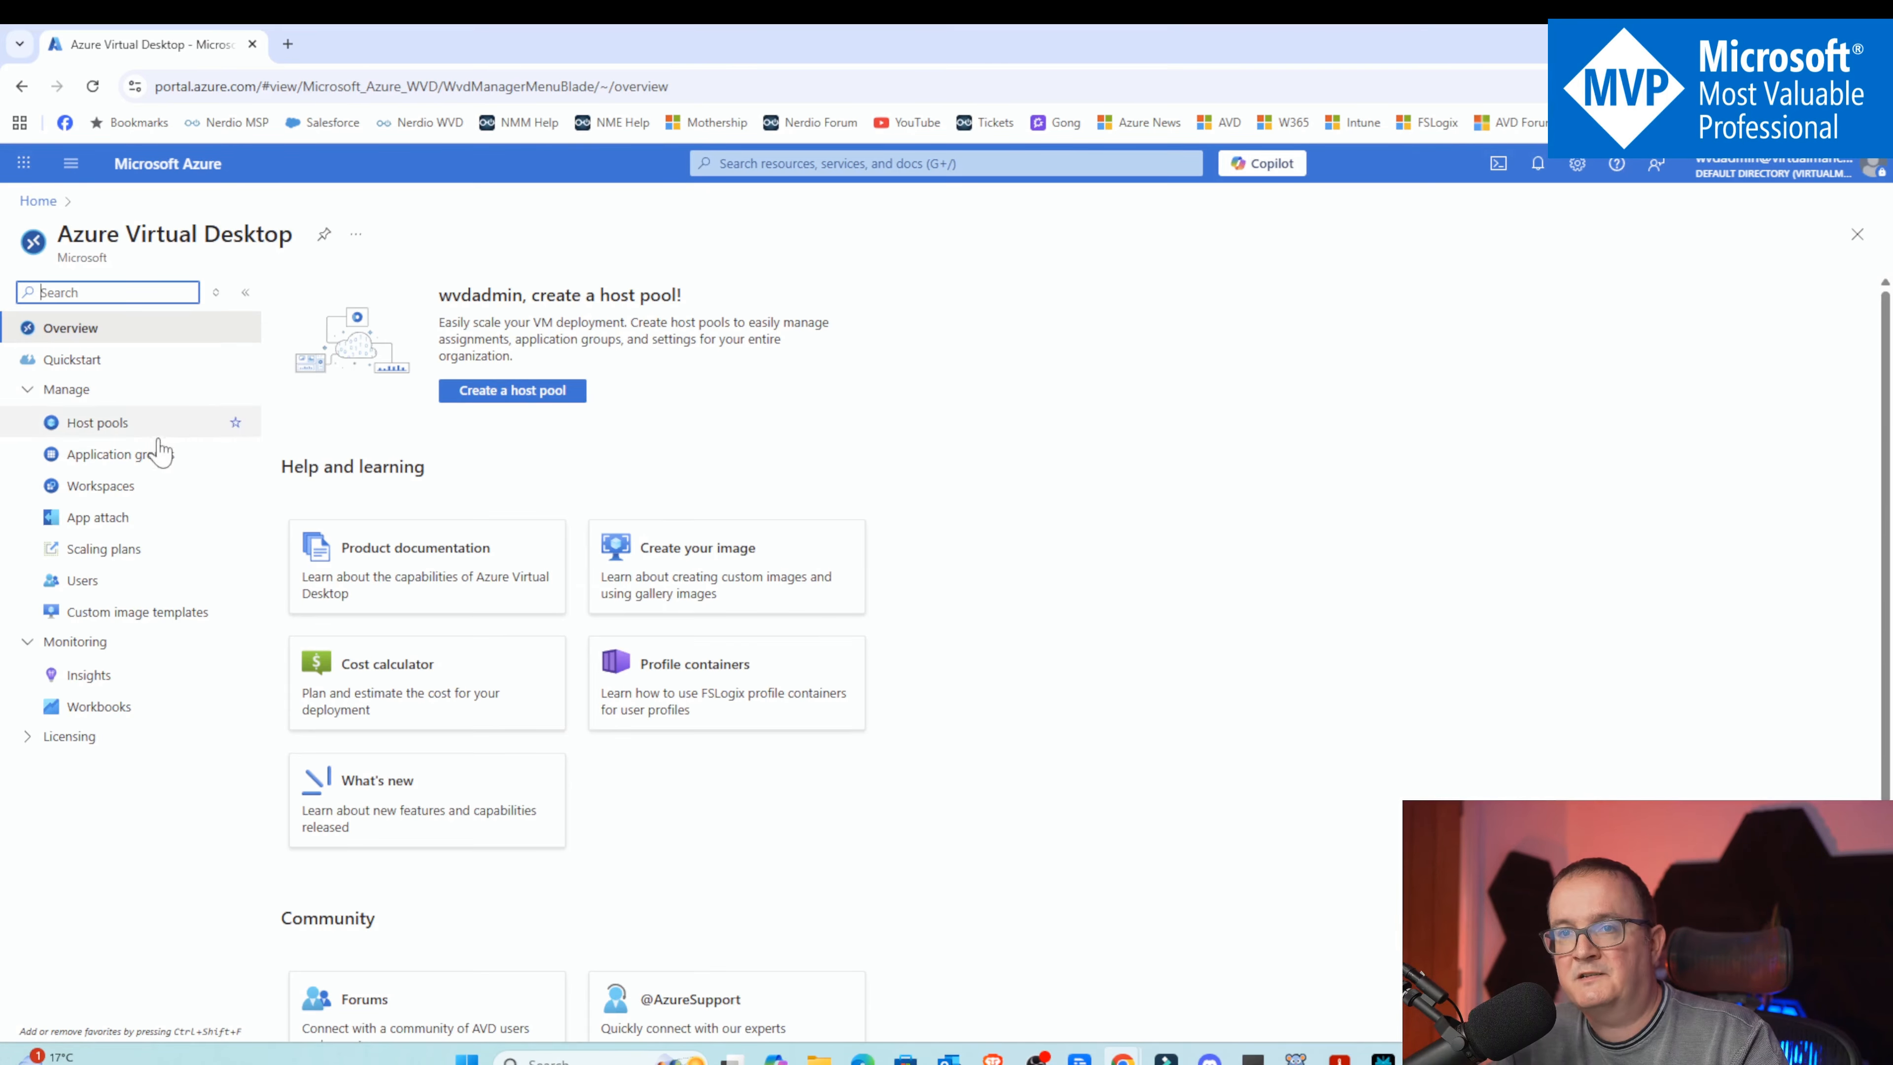
left_click(582, 391)
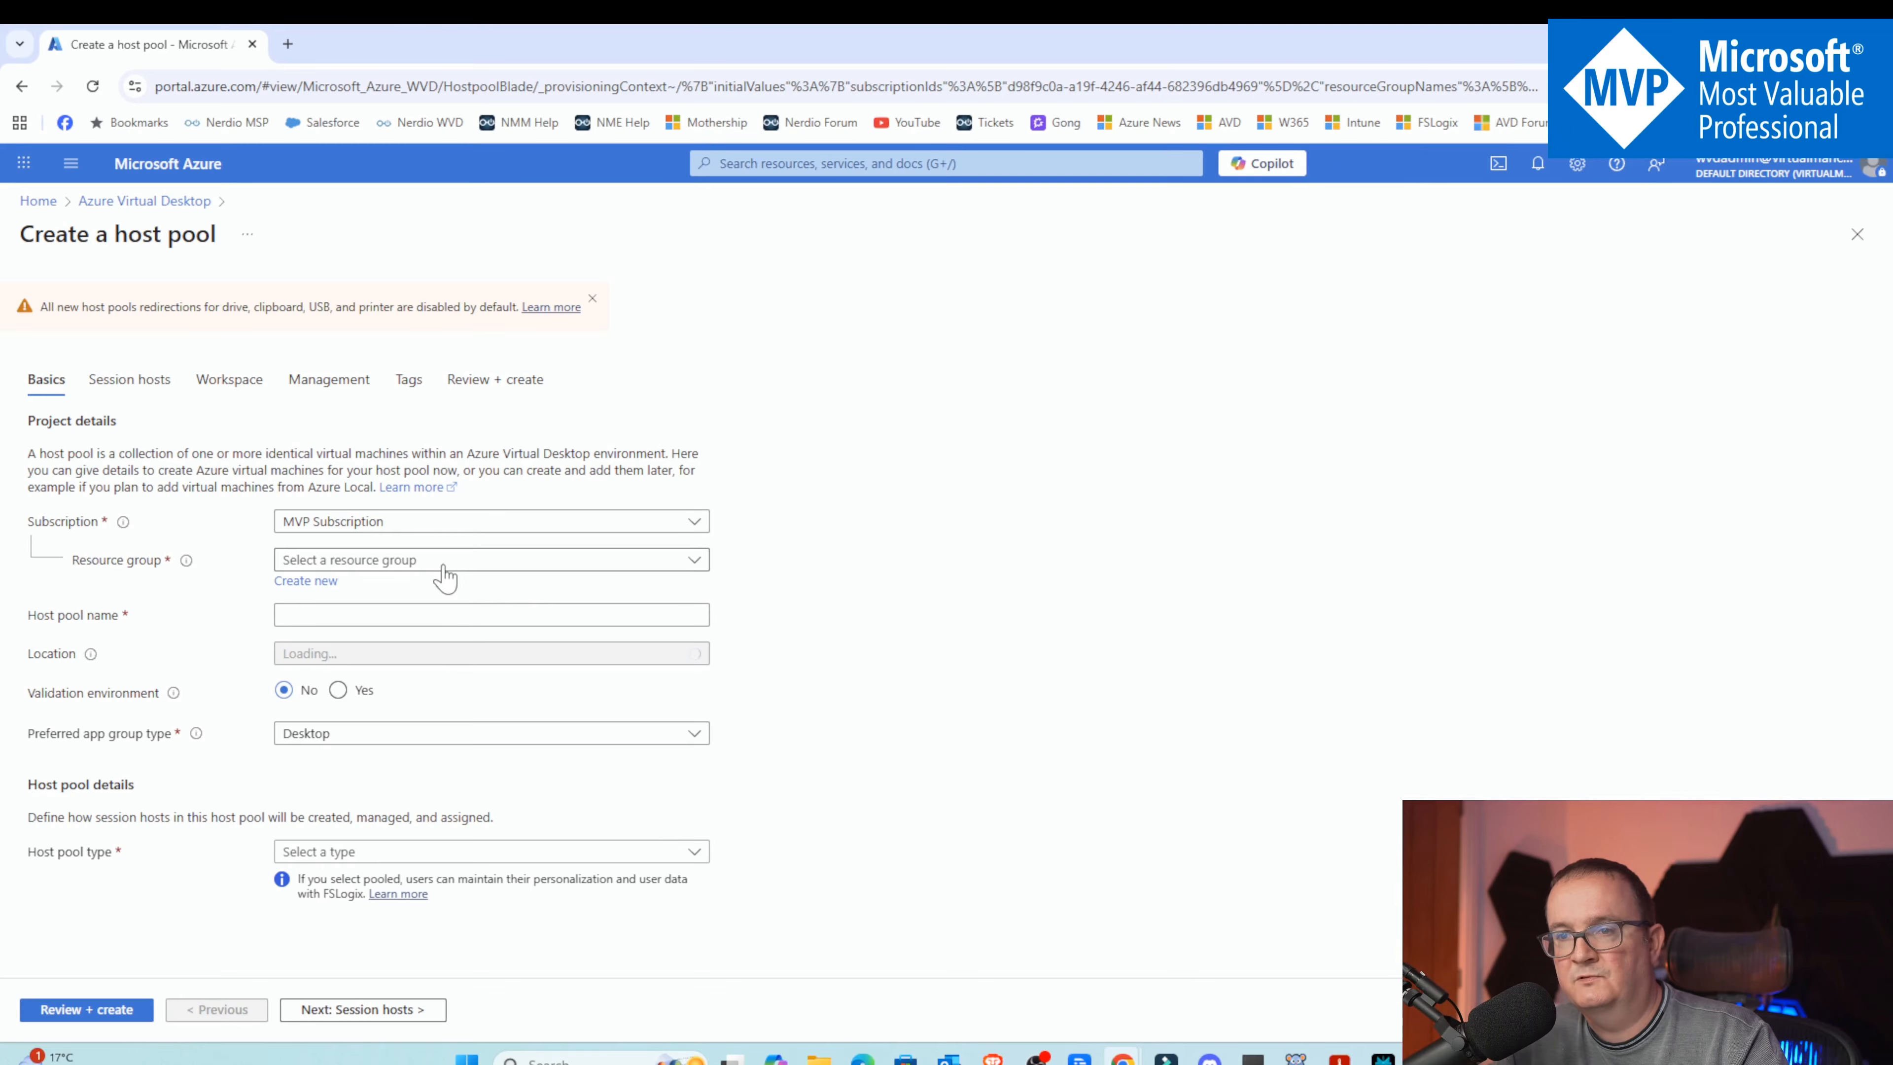
Name the host pool test and set the host pool type to Pooled
type("test")
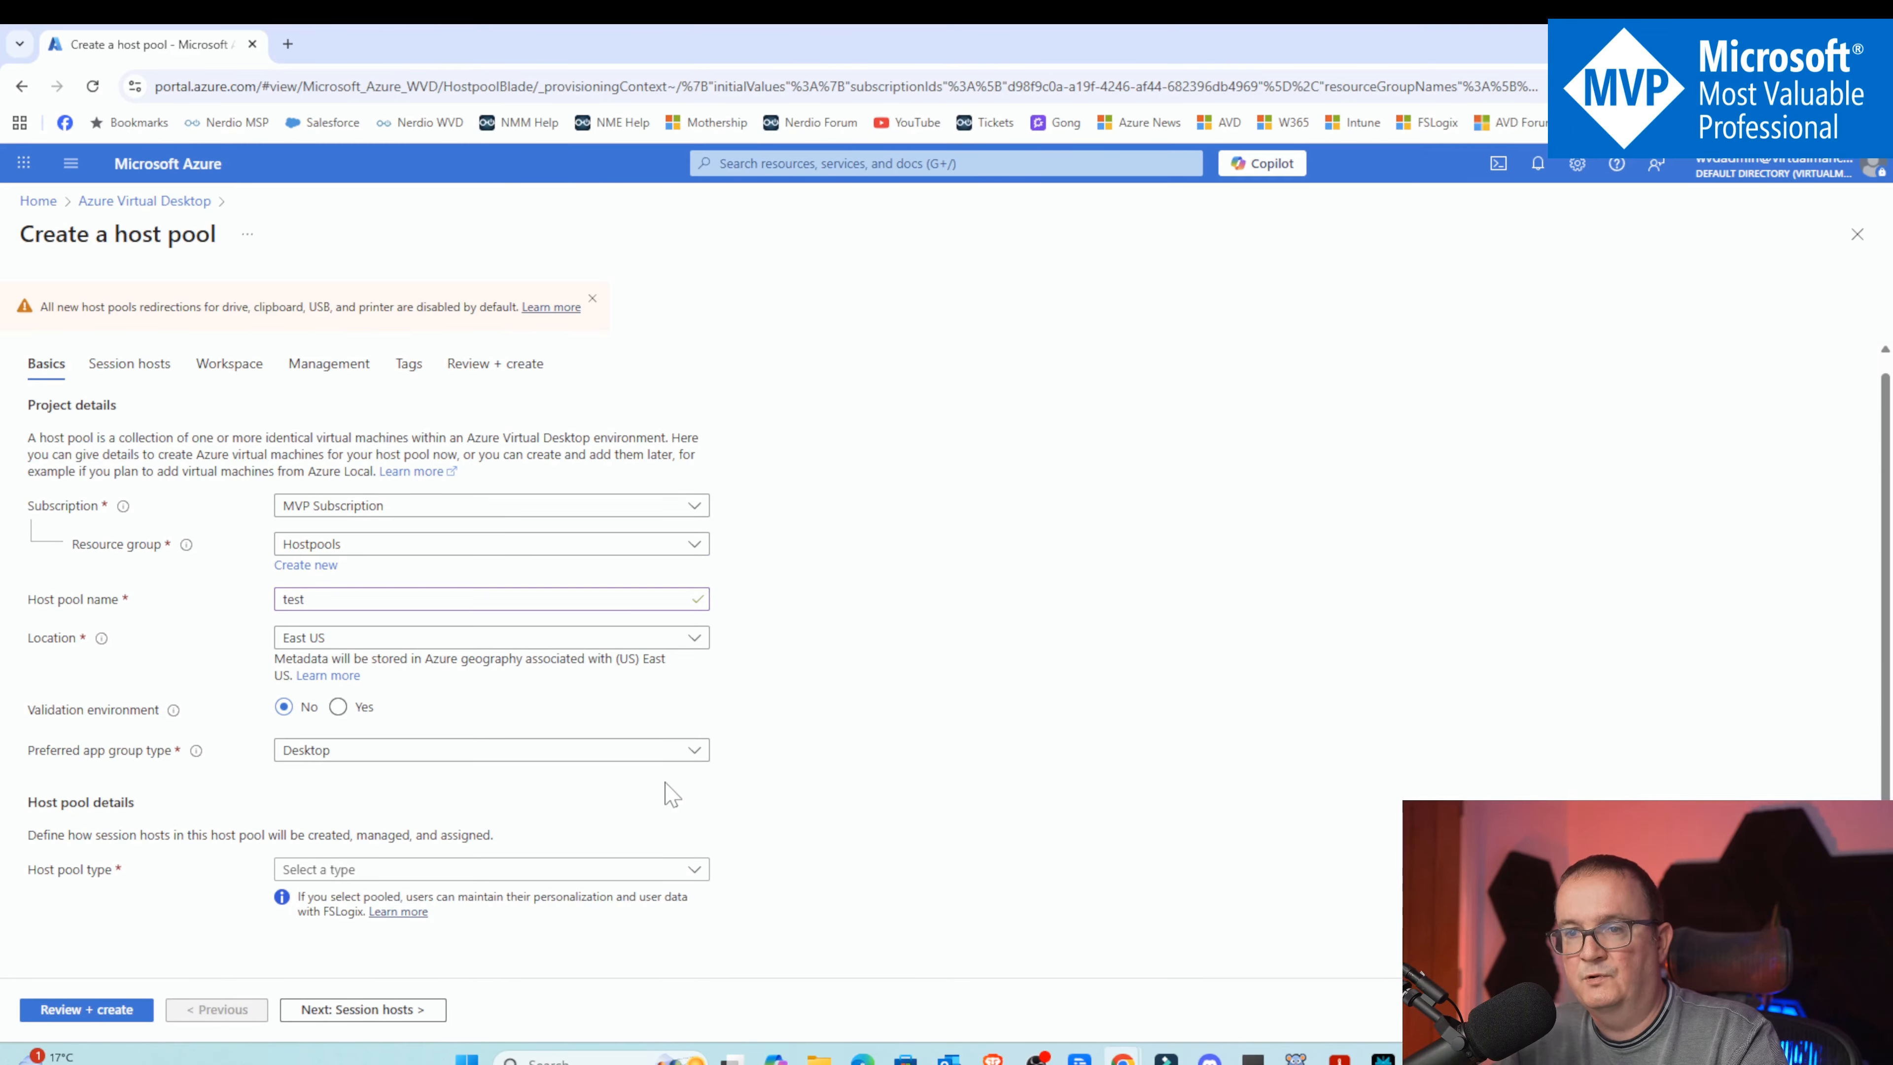
left_click(343, 870)
left_click(351, 900)
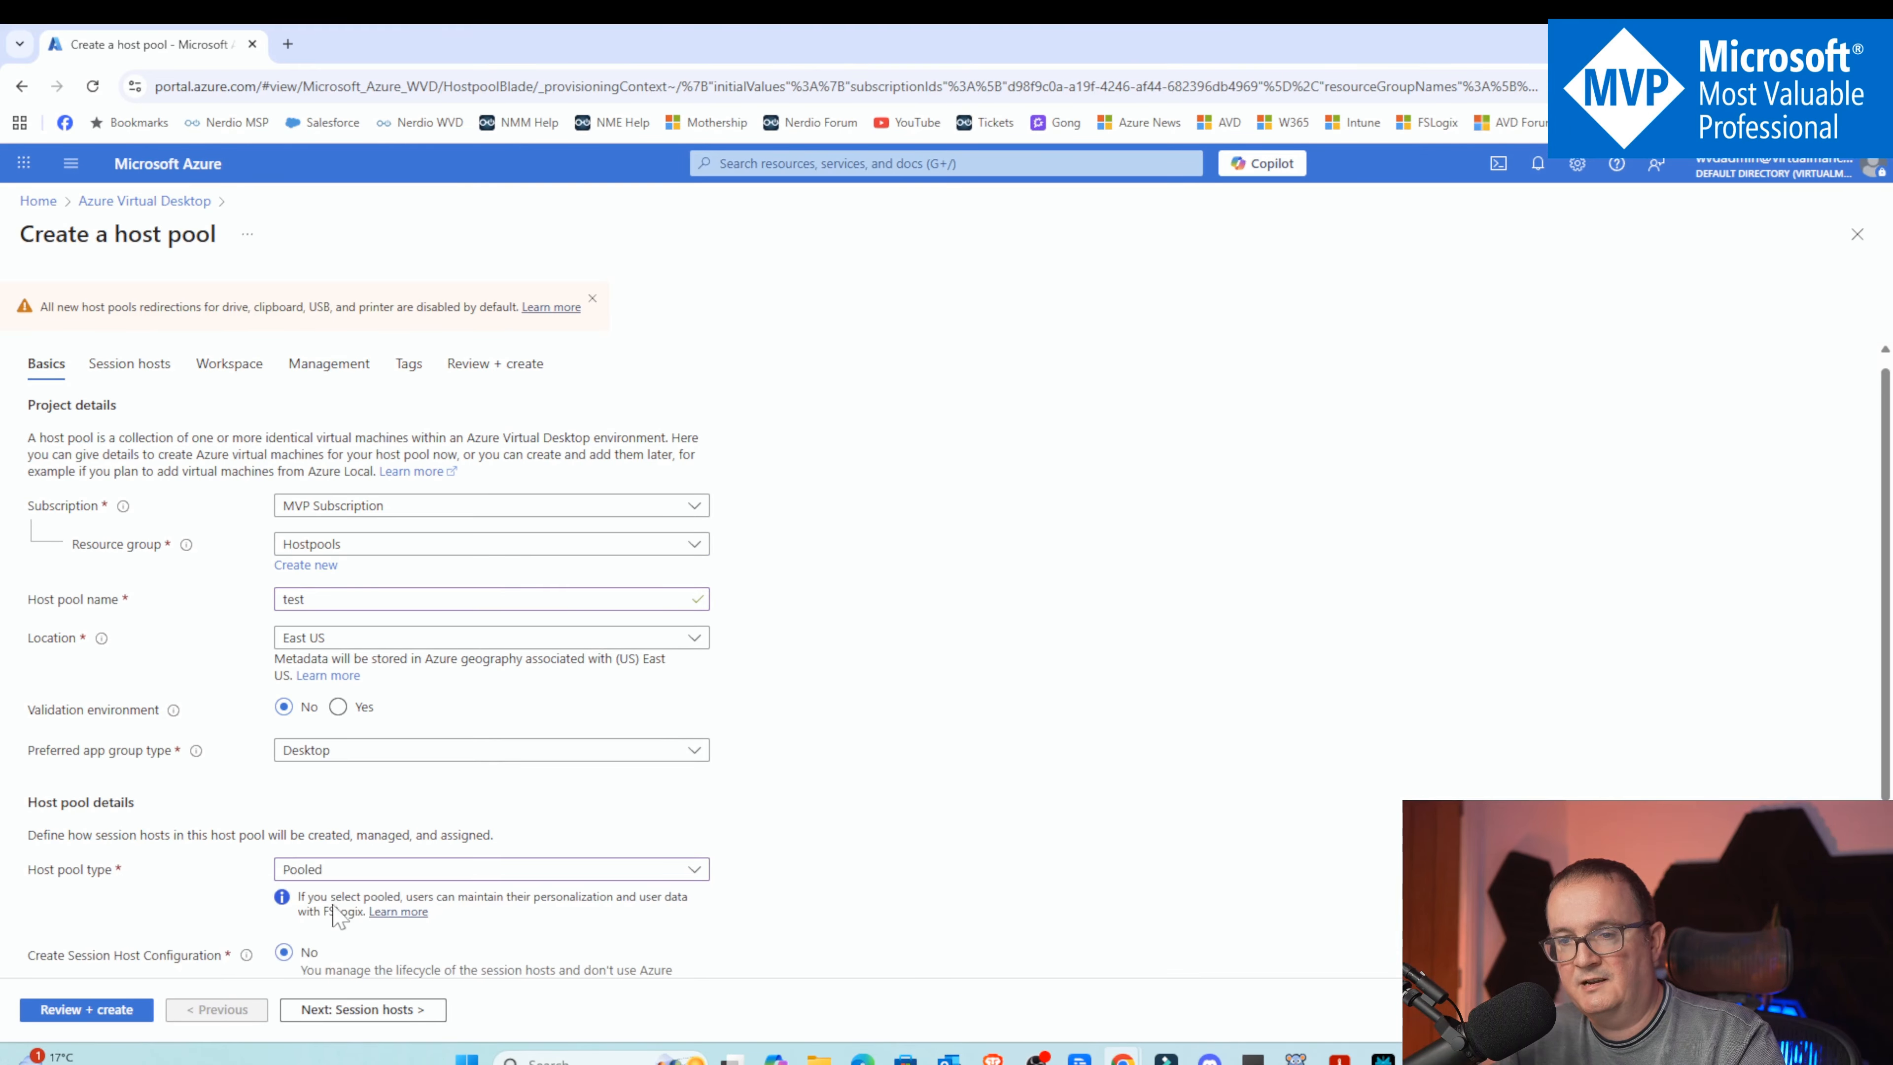
Set the max session limit to 5 and continue to the session hosts settings
scroll(361, 974, "down", 3)
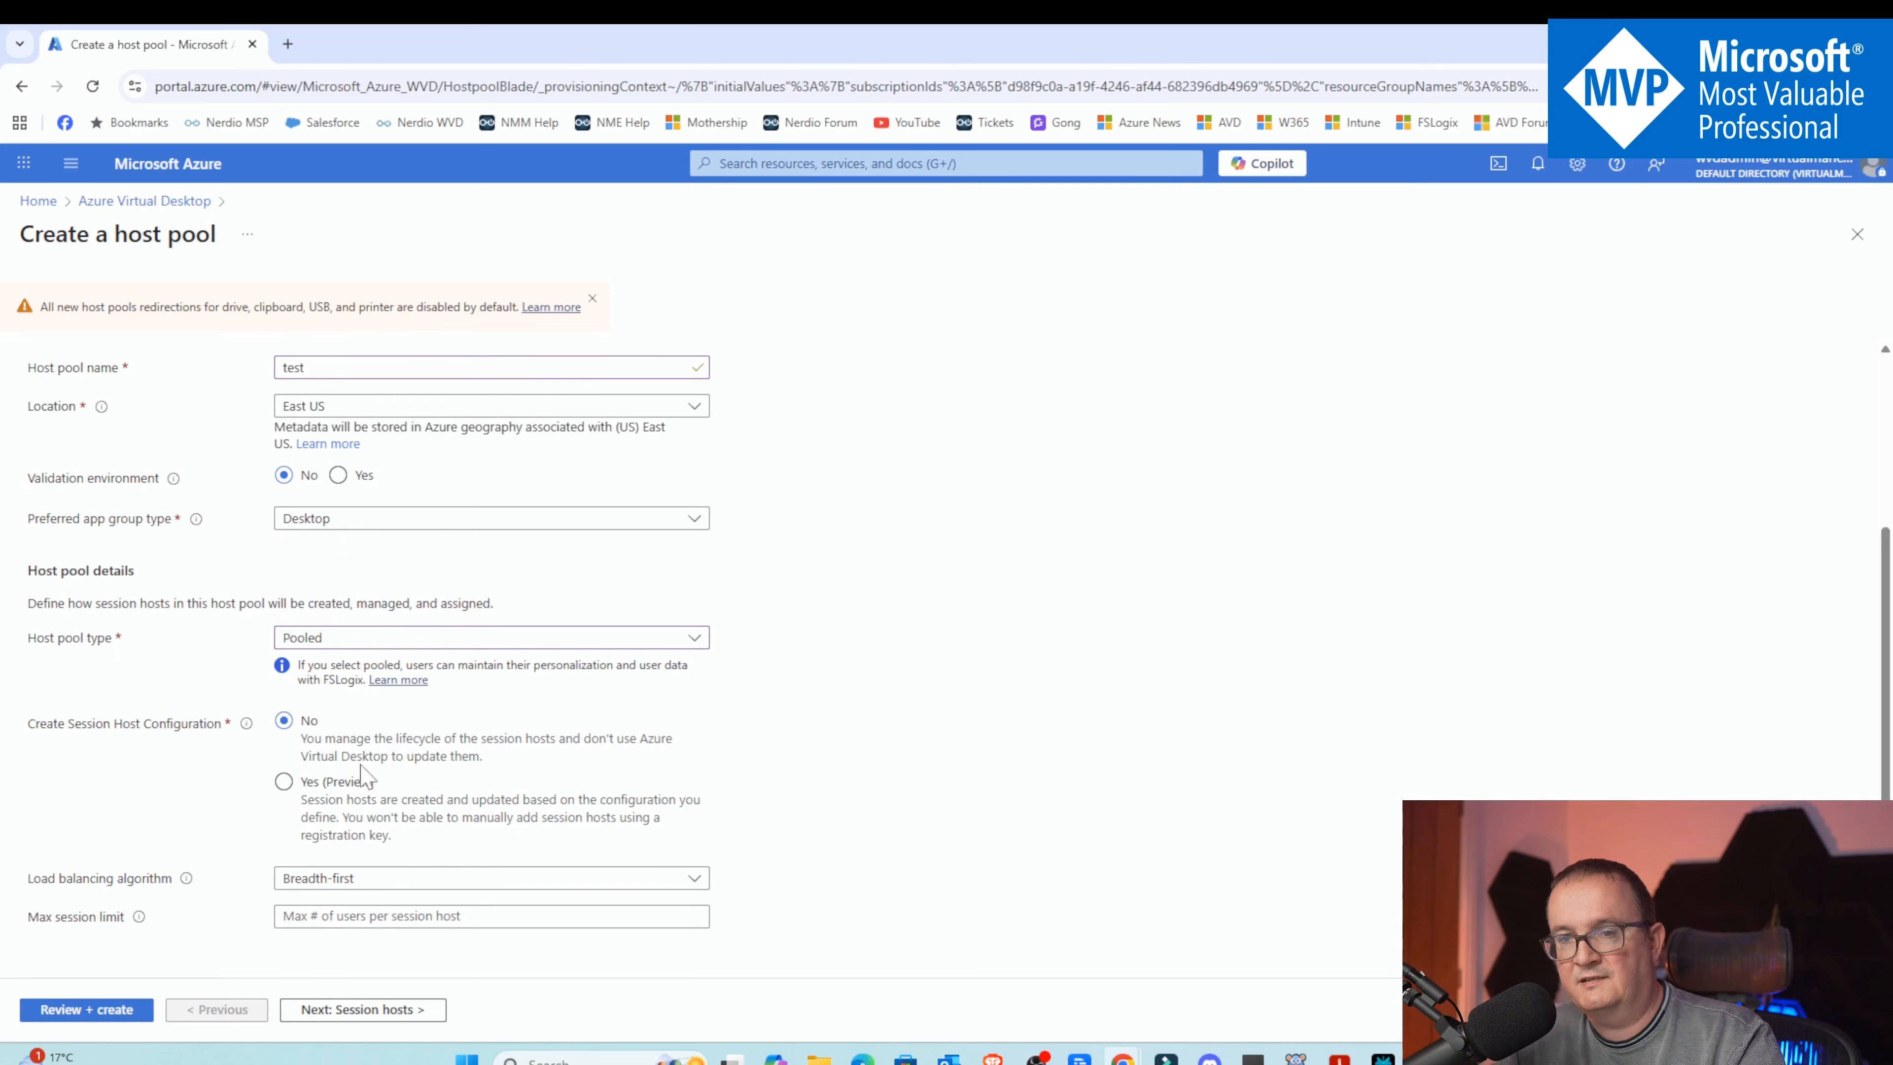
left_click(331, 916)
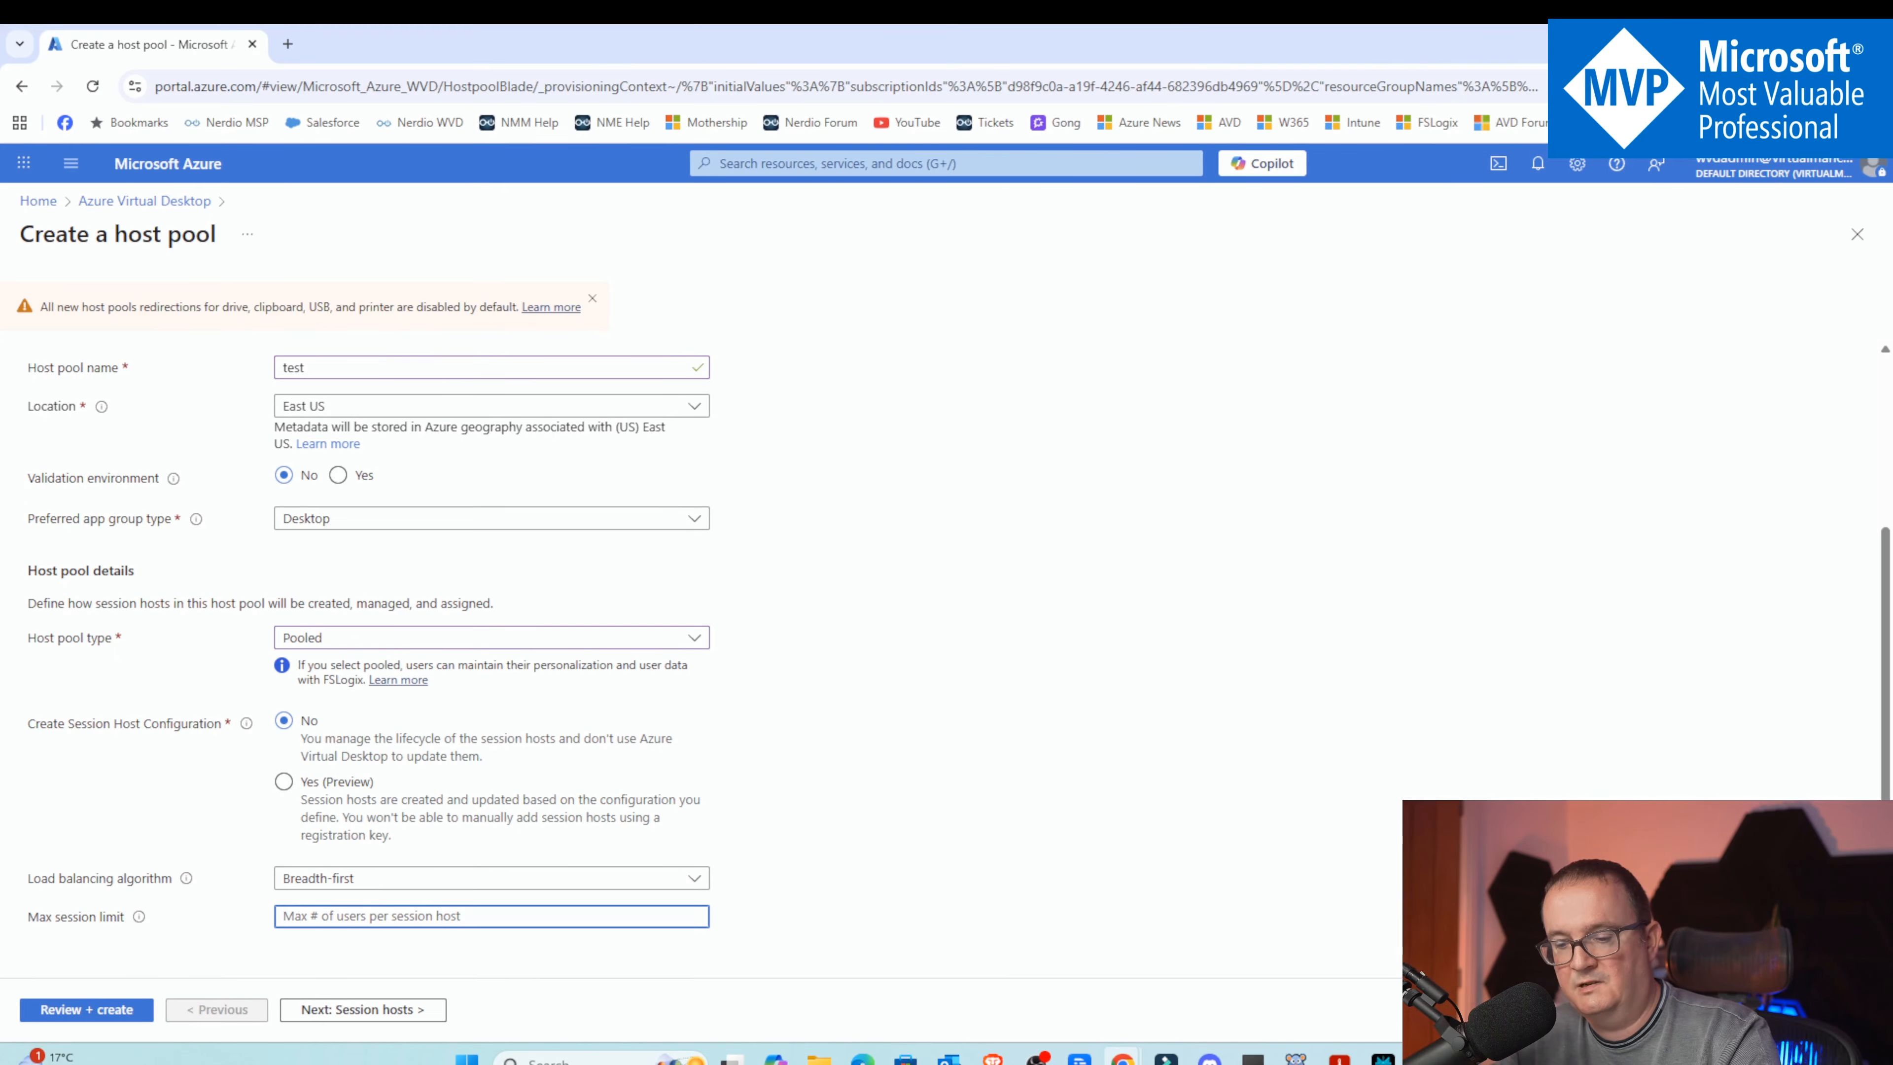
type("5")
left_click(351, 1009)
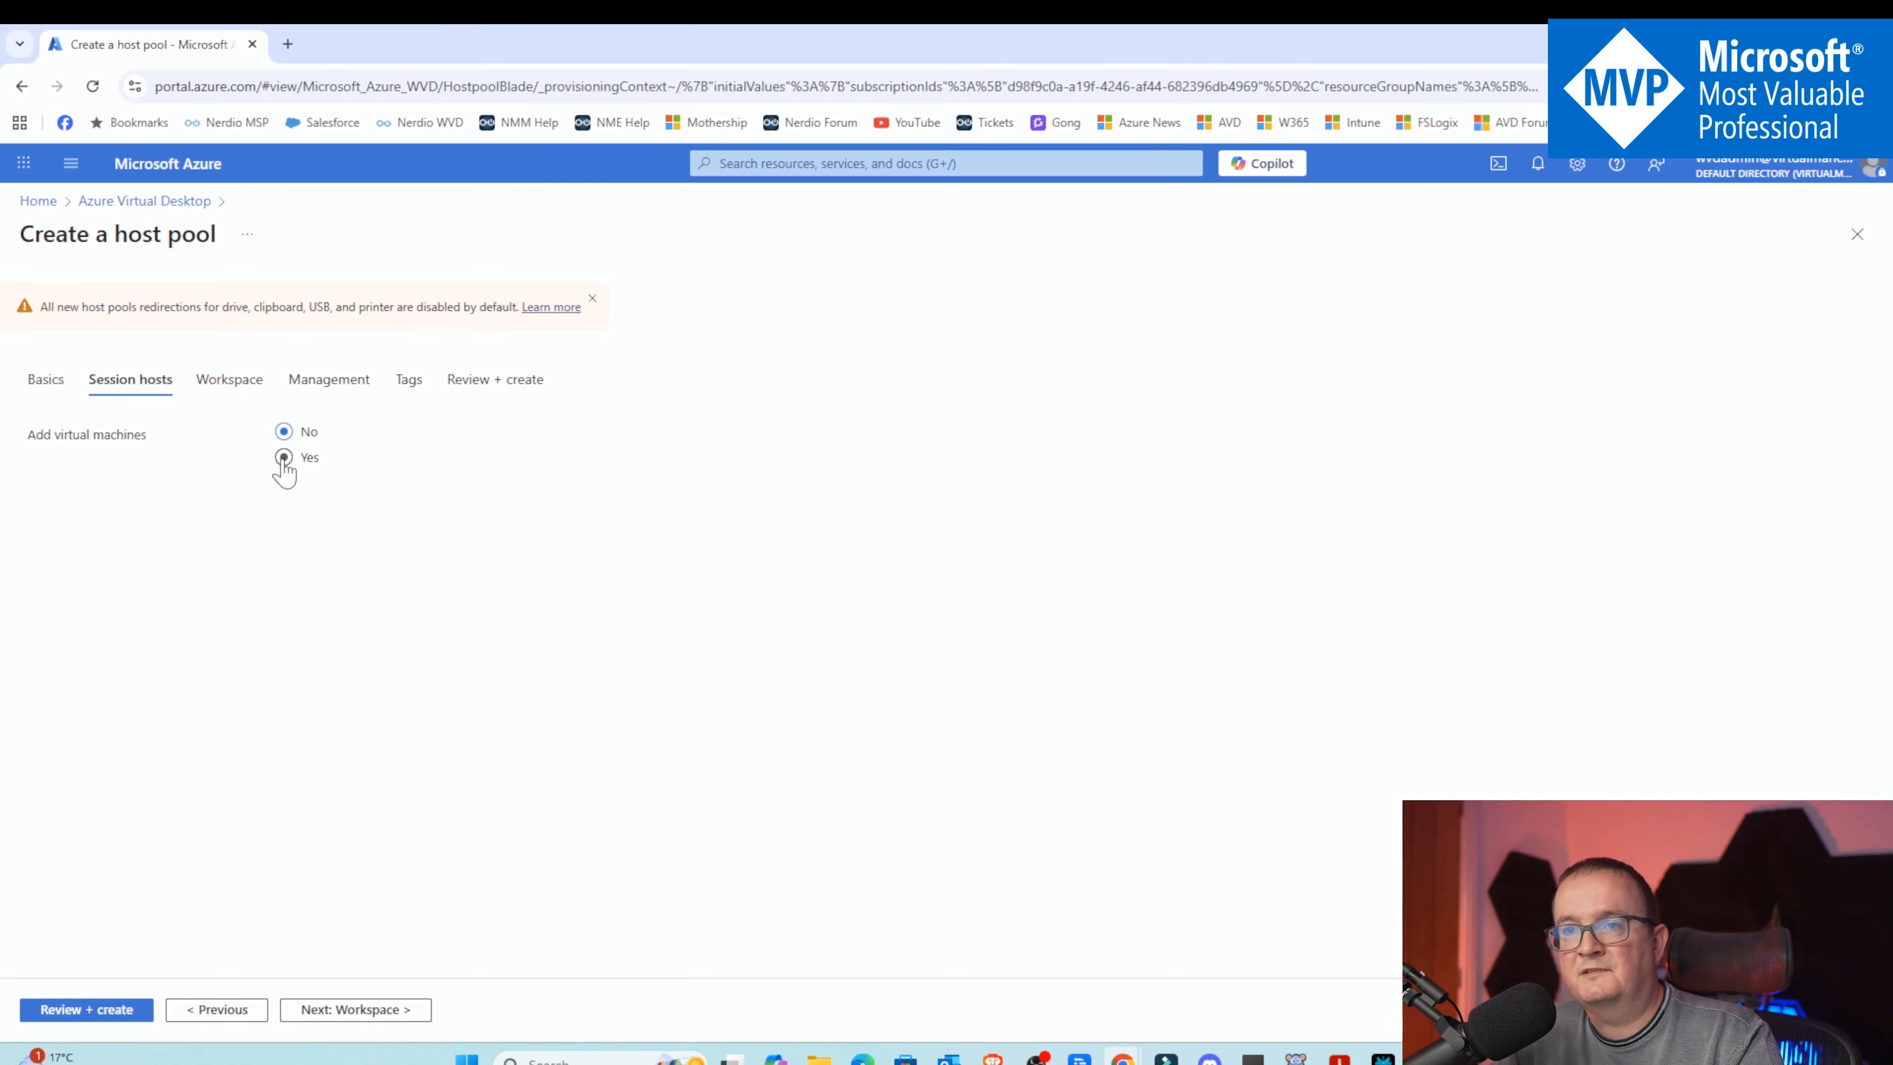
Choose to add virtual machines to the host pool and set the session host name prefix to test
left_click(283, 458)
scroll(283, 462, "down", 1)
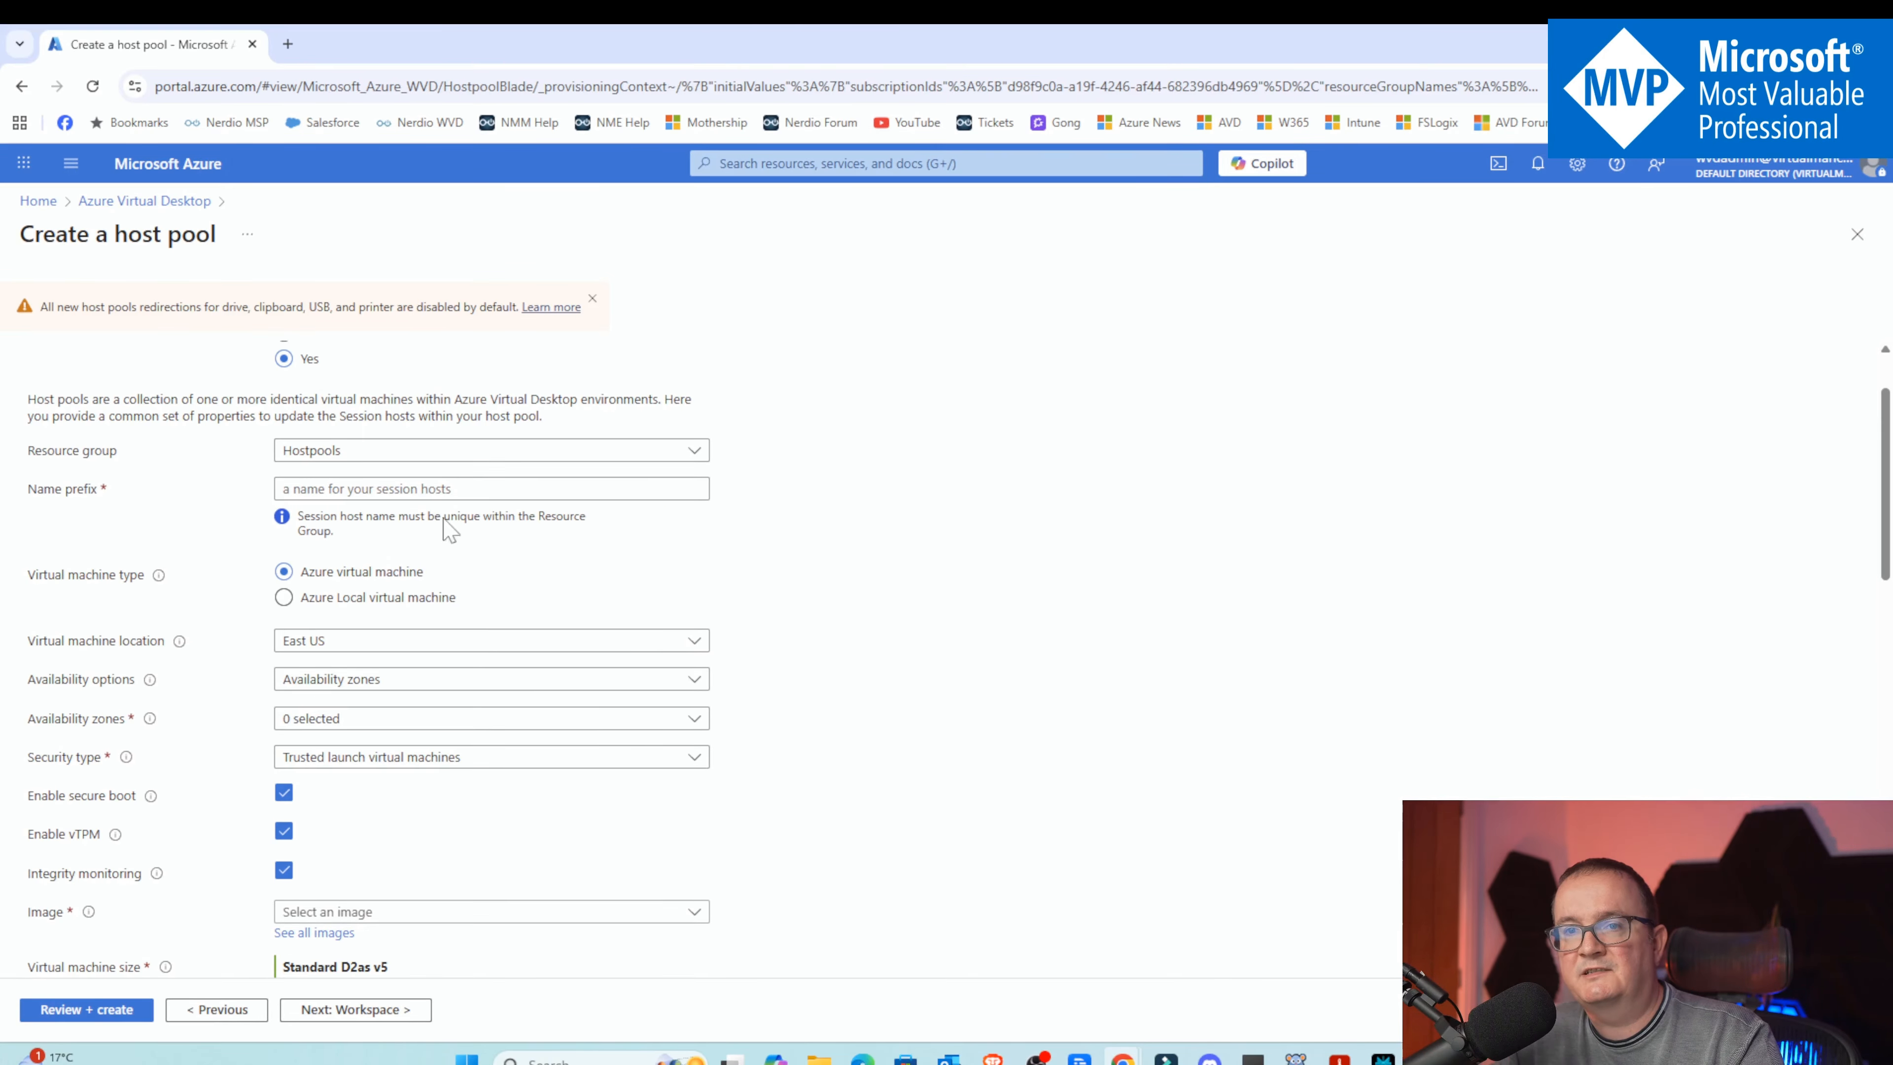
left_click(445, 490)
Browse all images and select the masterimage from the YouTubedemo shared gallery as the session host image
scroll(351, 534, "down", 5)
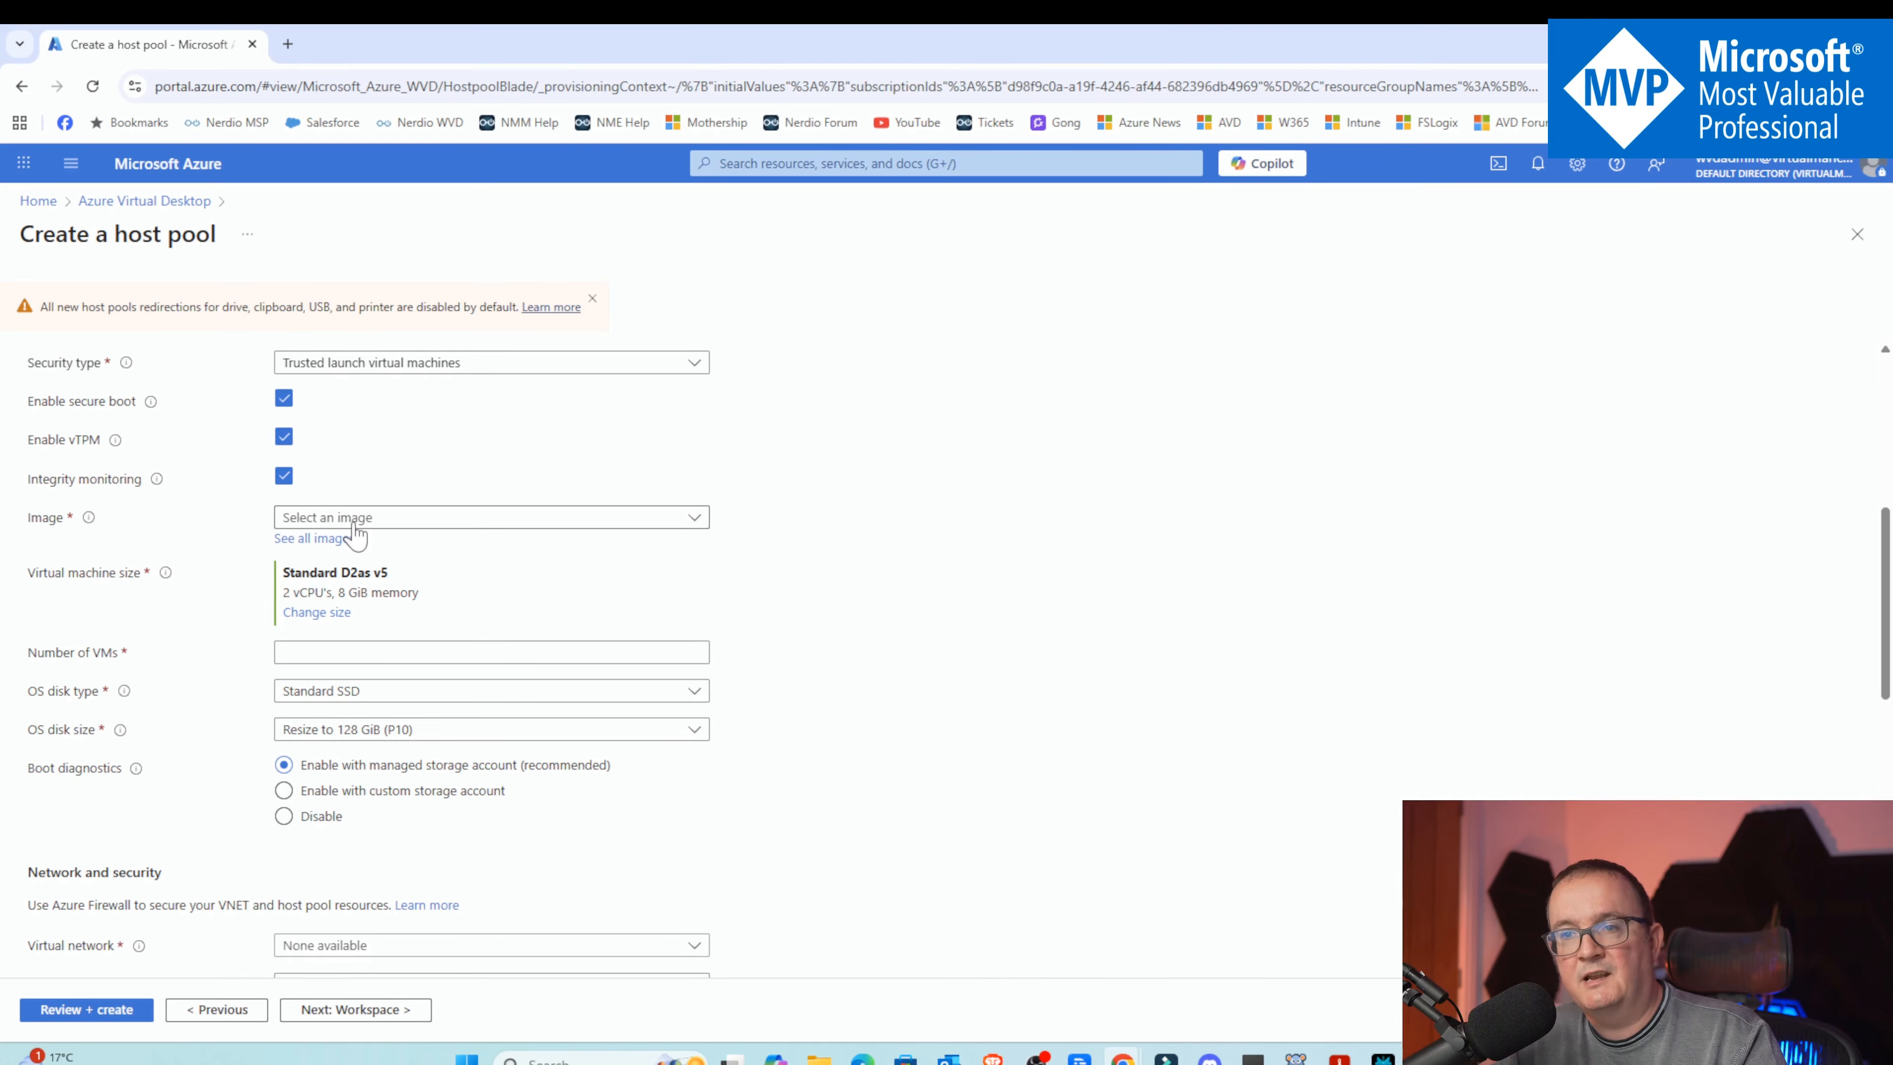
left_click(375, 520)
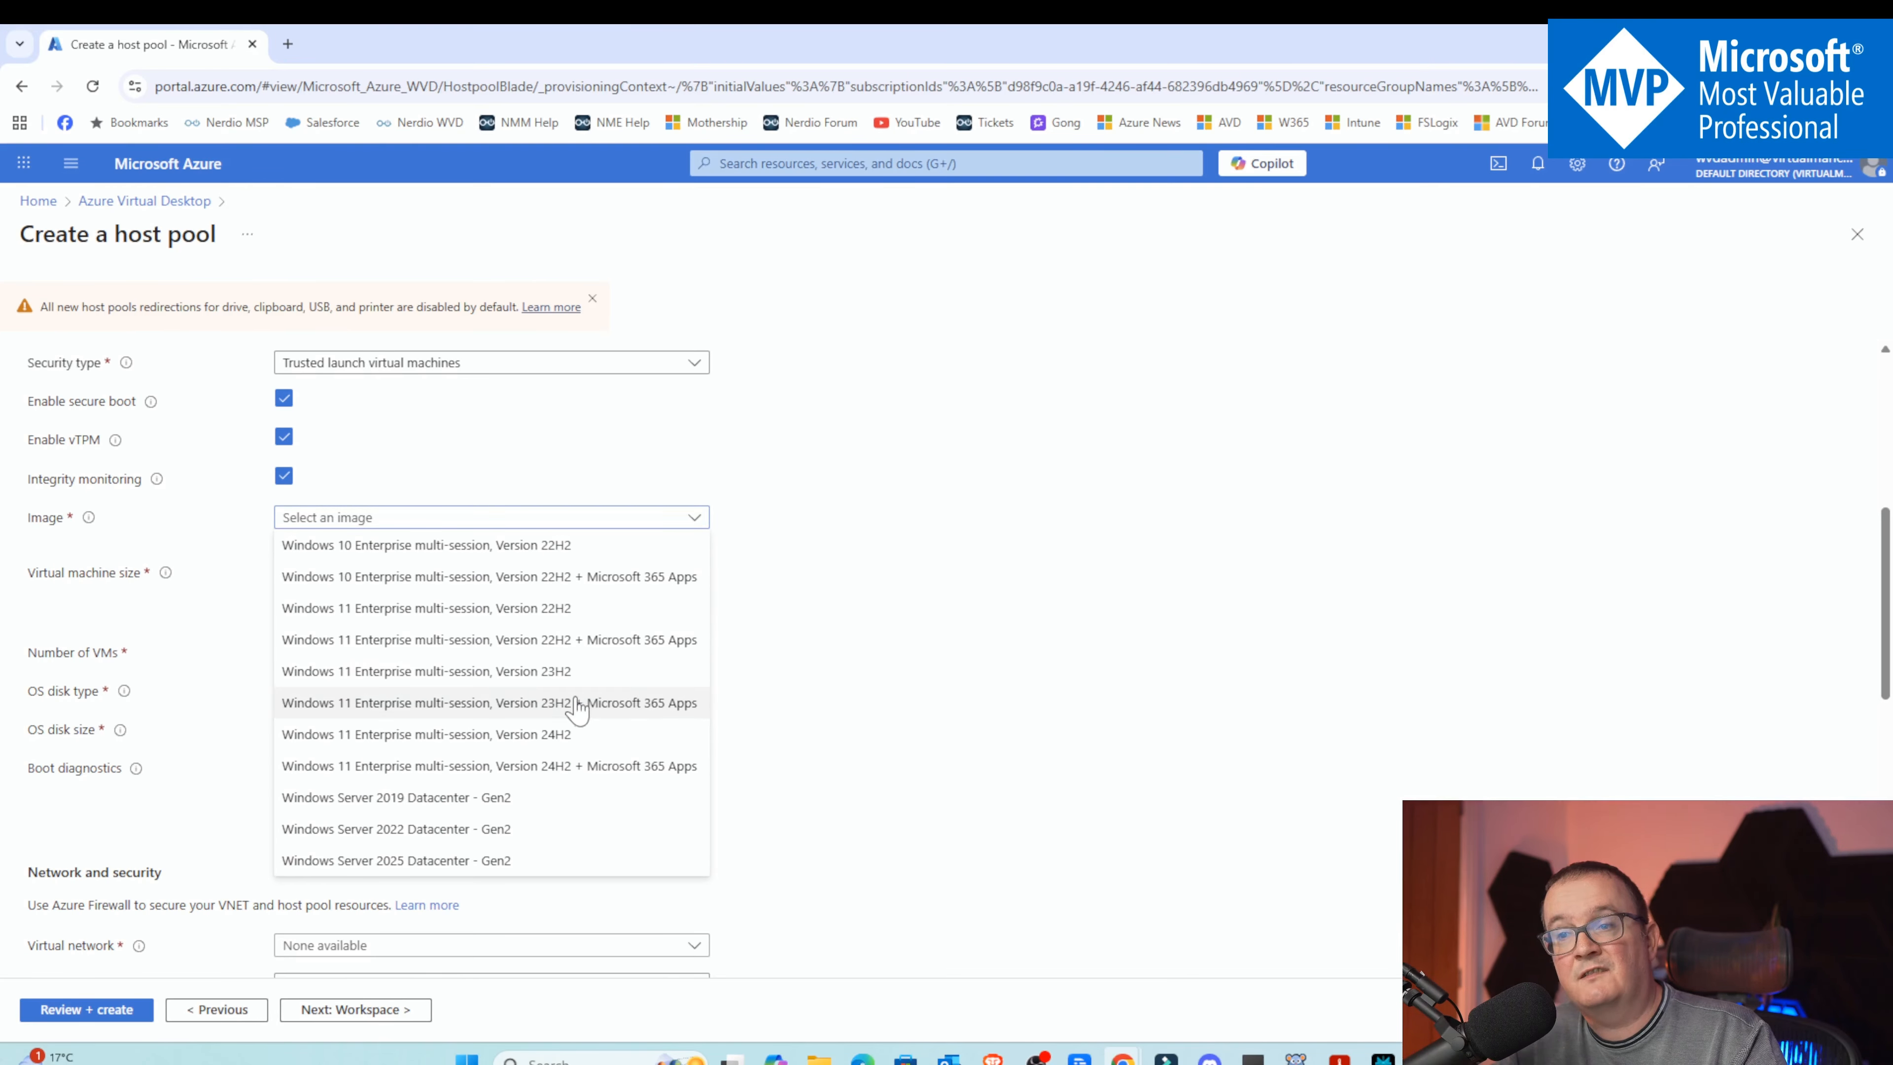
left_click(784, 627)
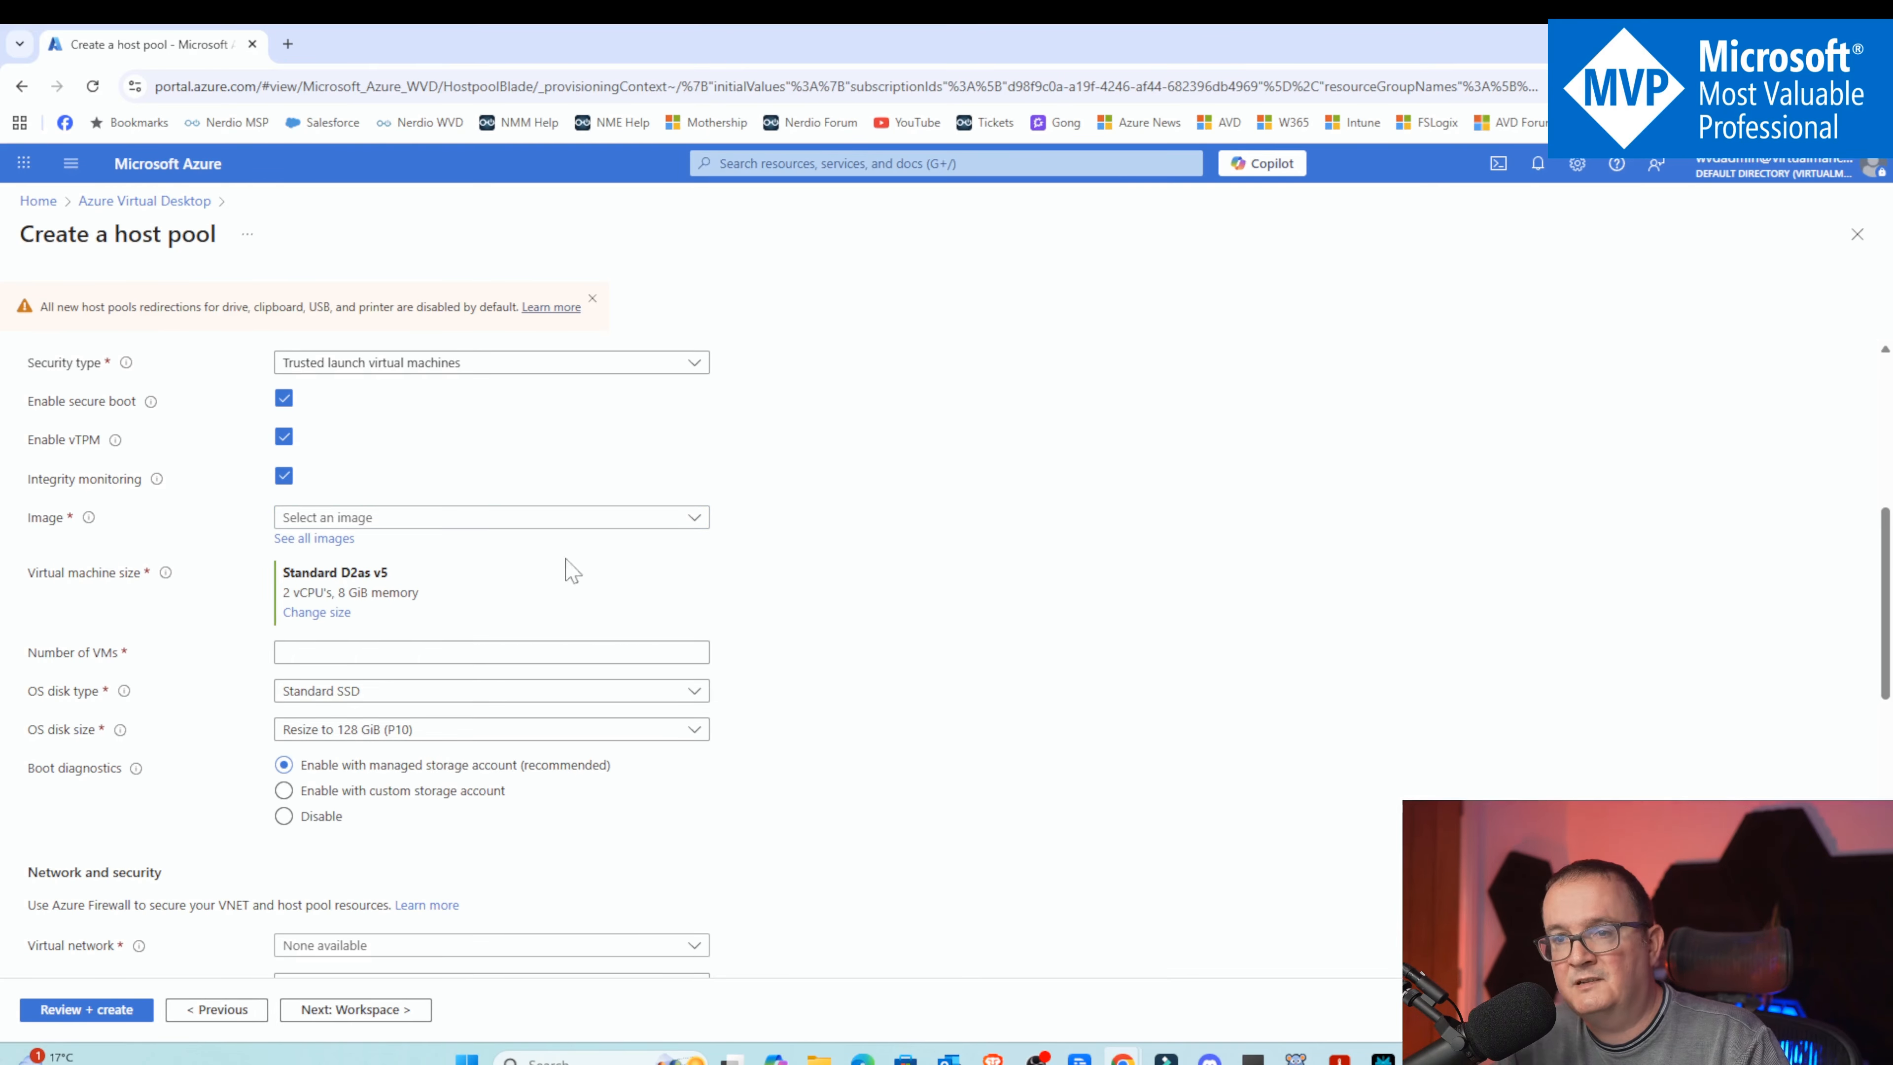
left_click(313, 539)
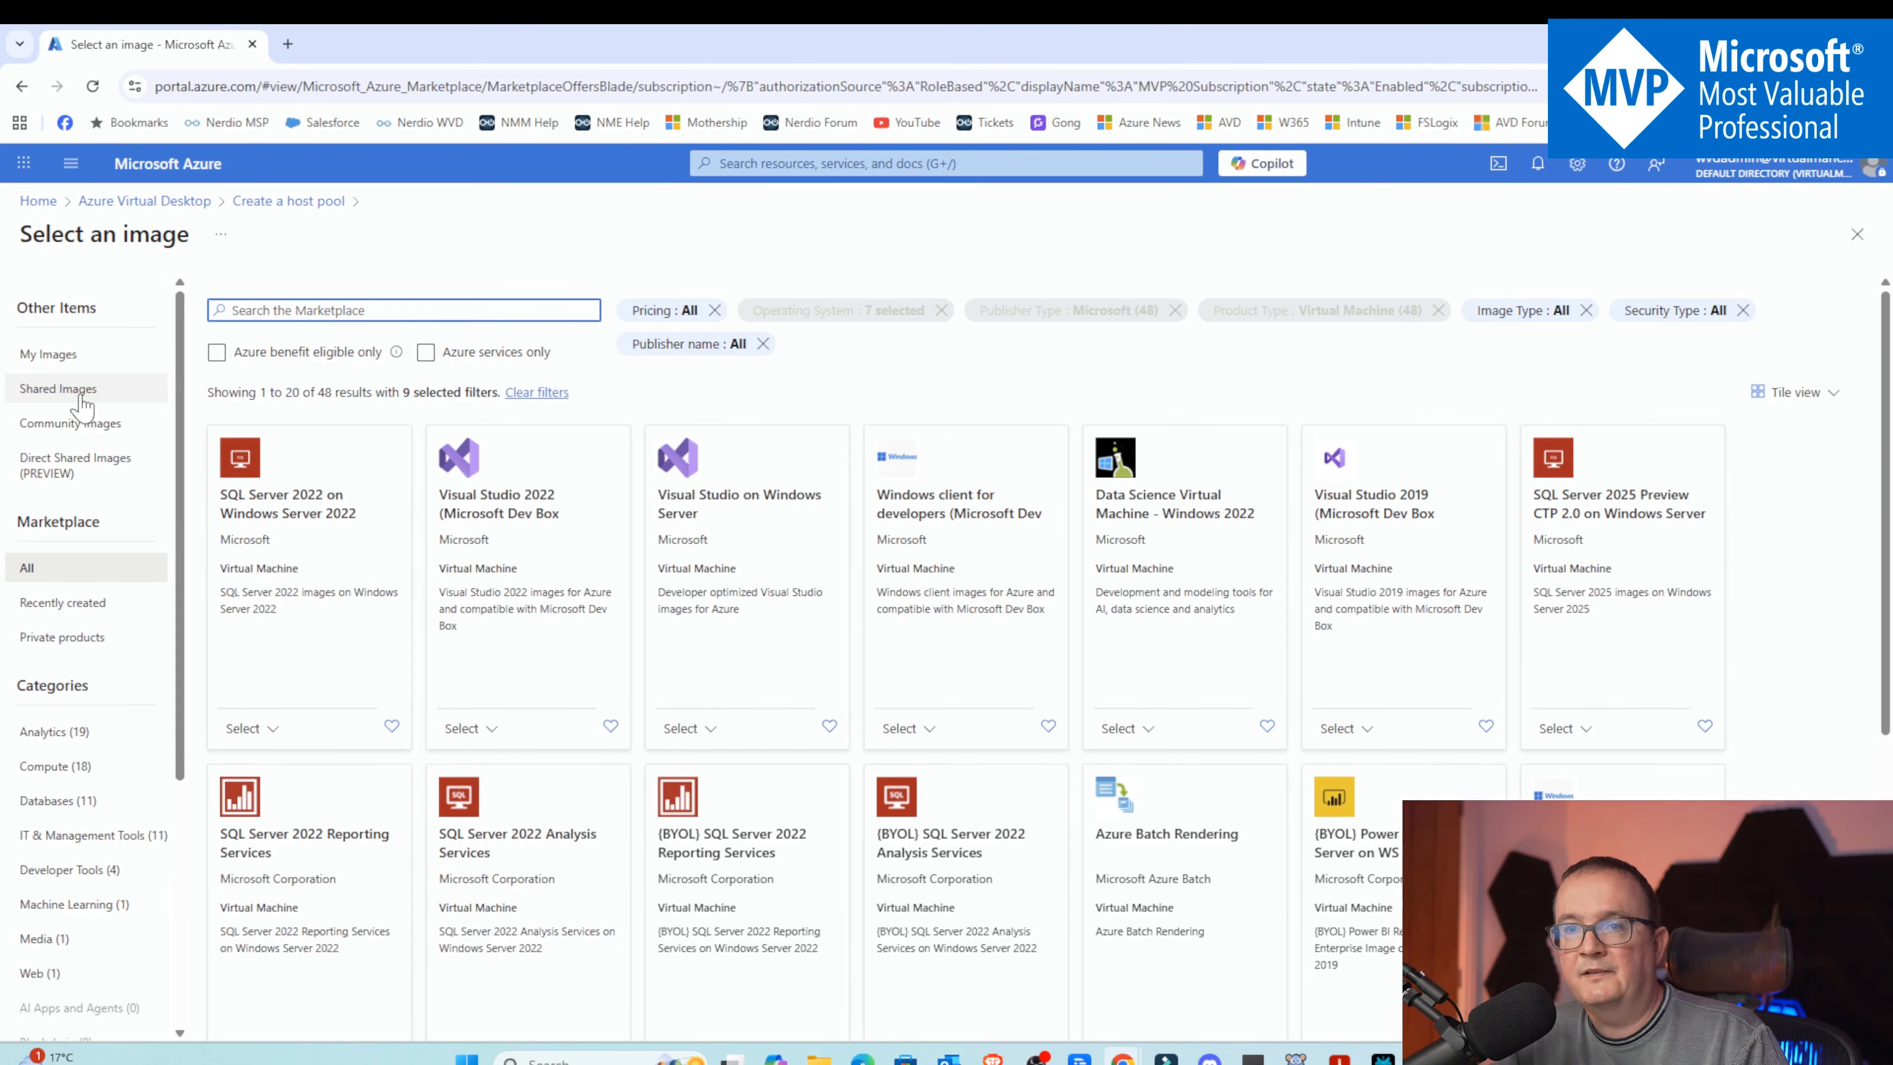
left_click(80, 397)
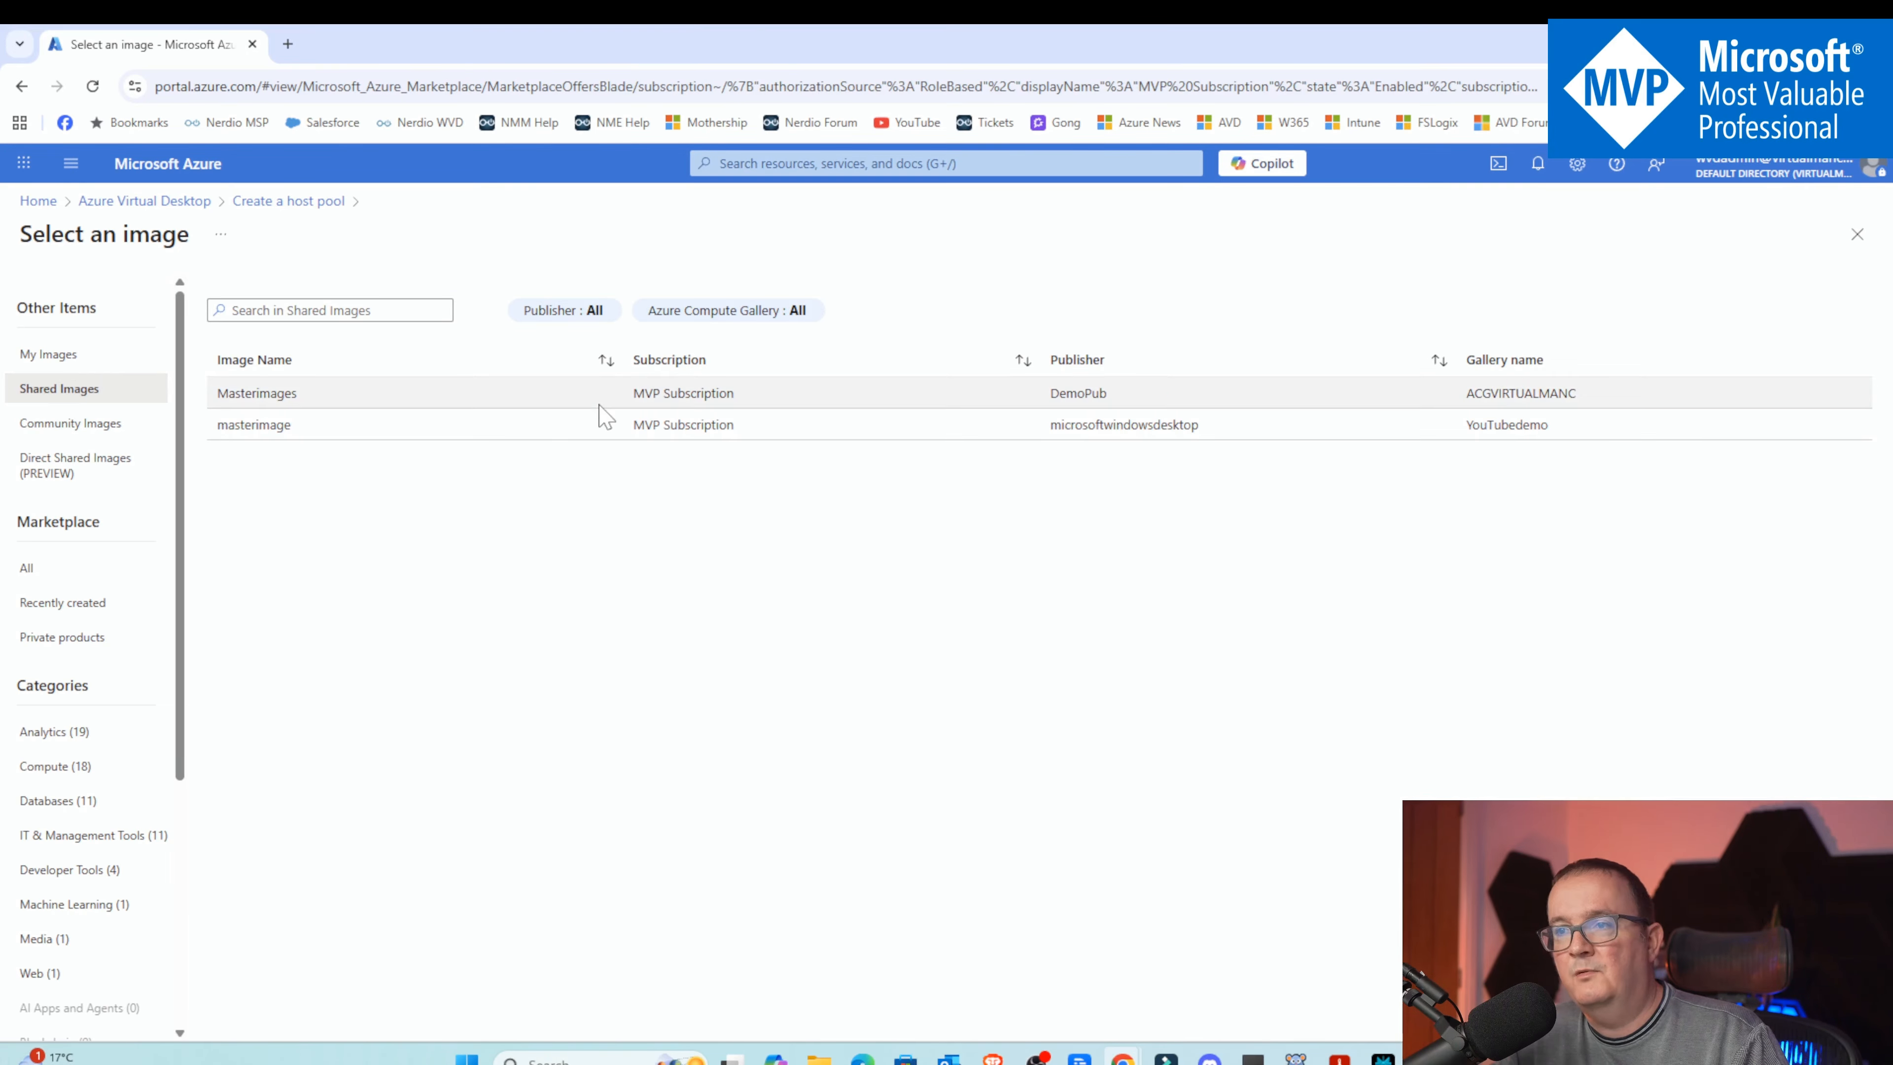
left_click(599, 419)
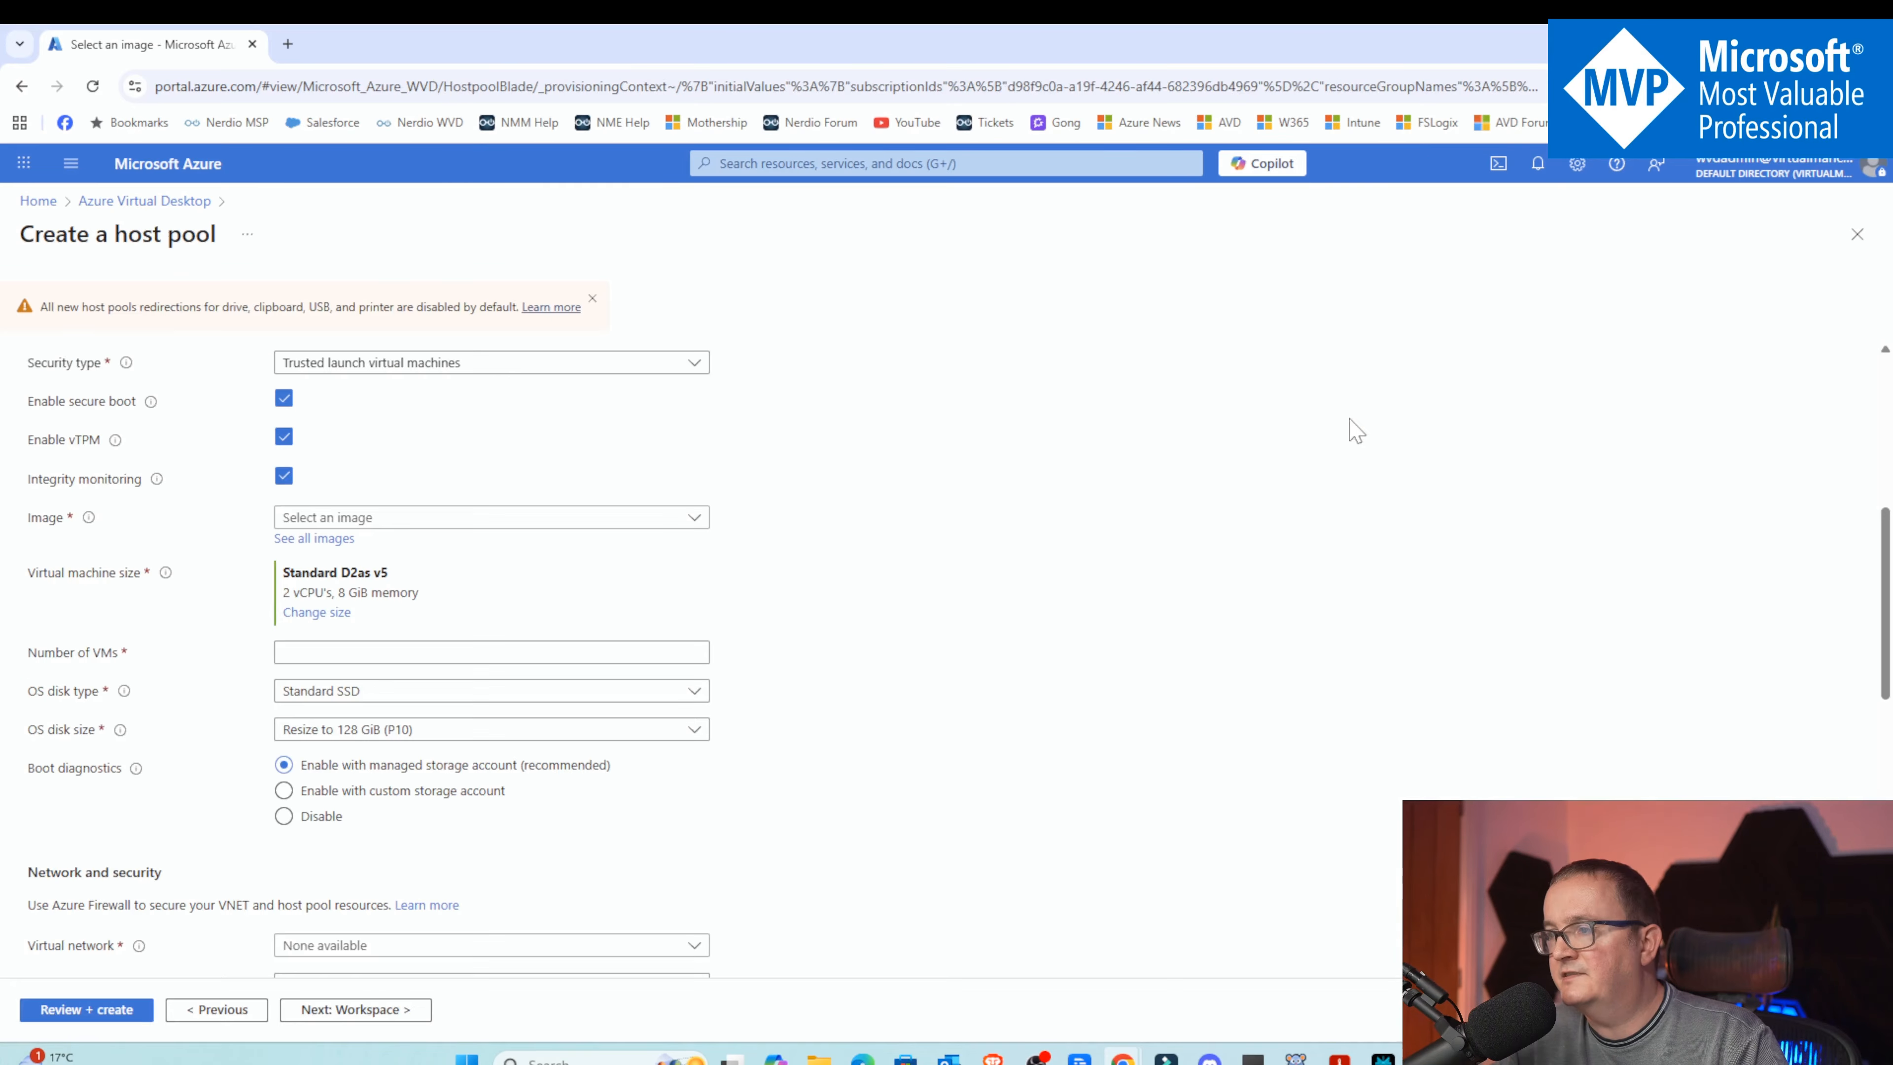
Change the virtual machine location to UK South
scroll(514, 522, "down", 1)
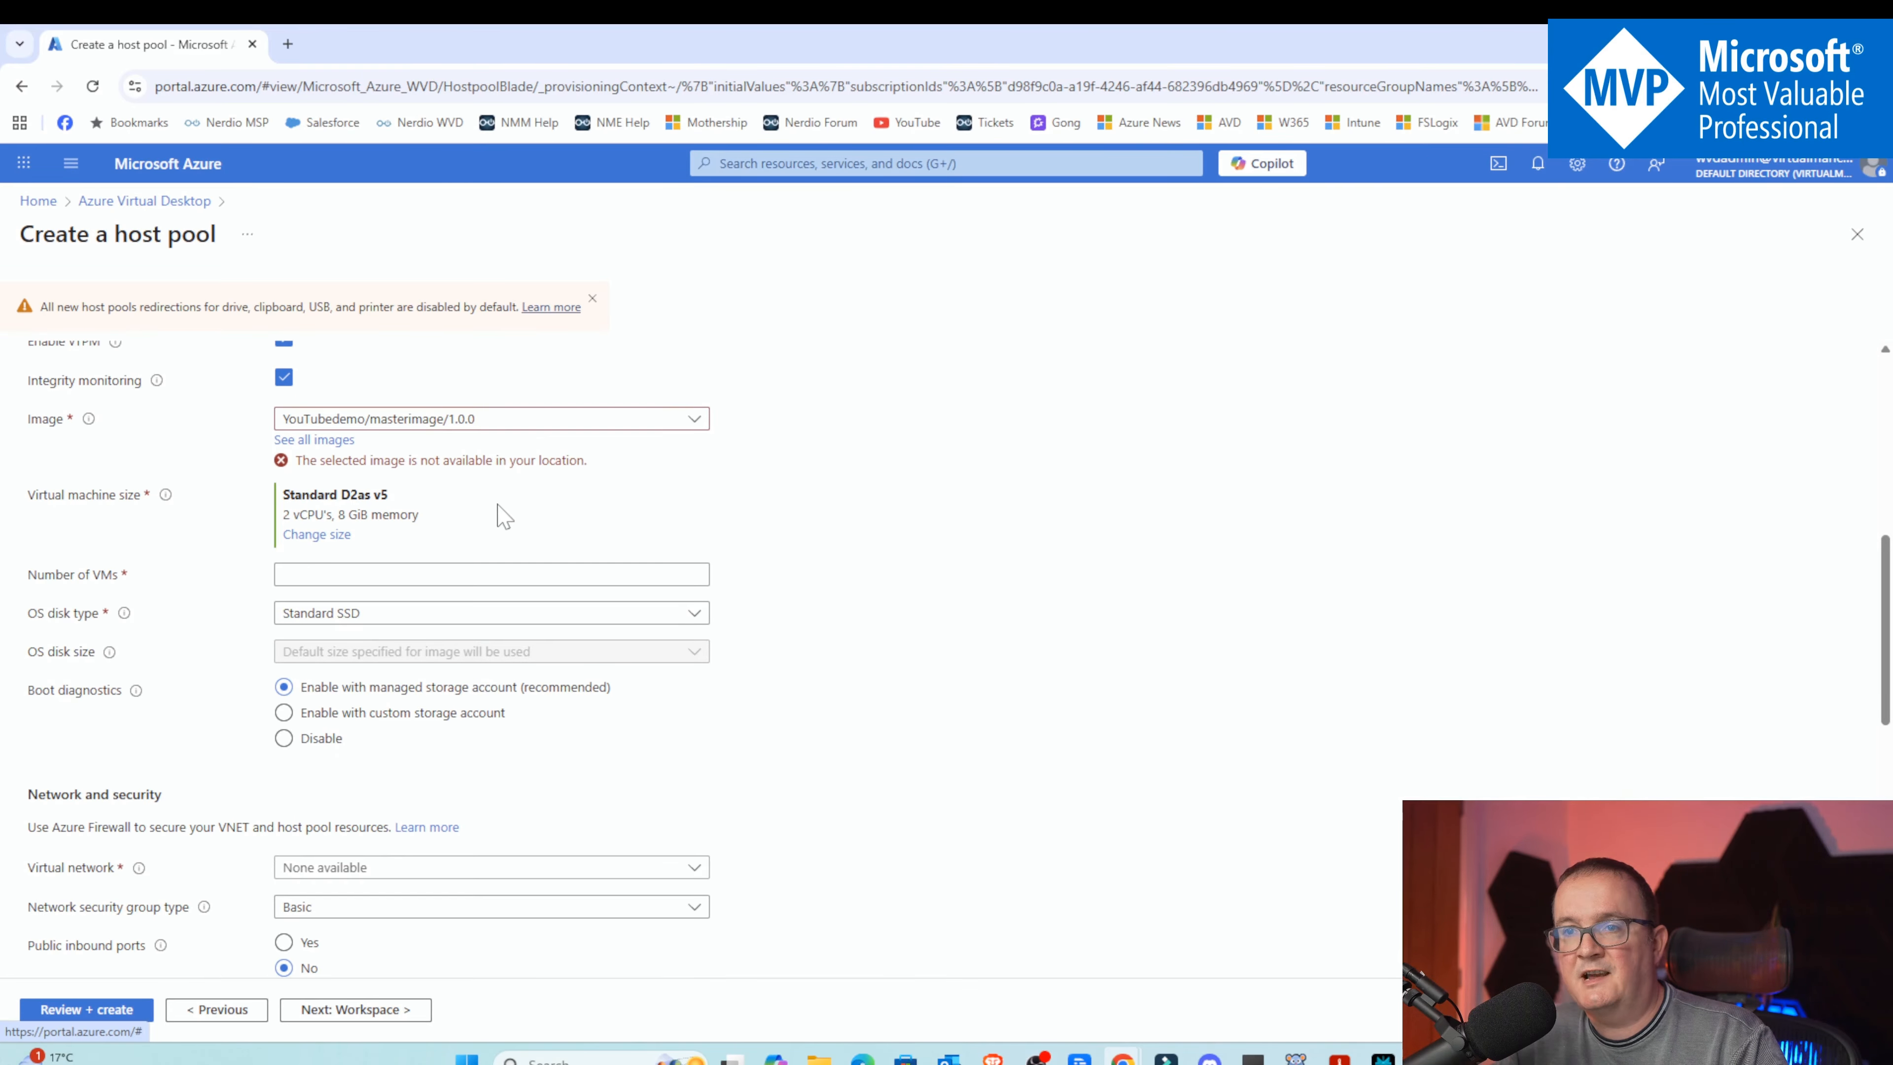
scroll(499, 492, "up", 6)
left_click(312, 653)
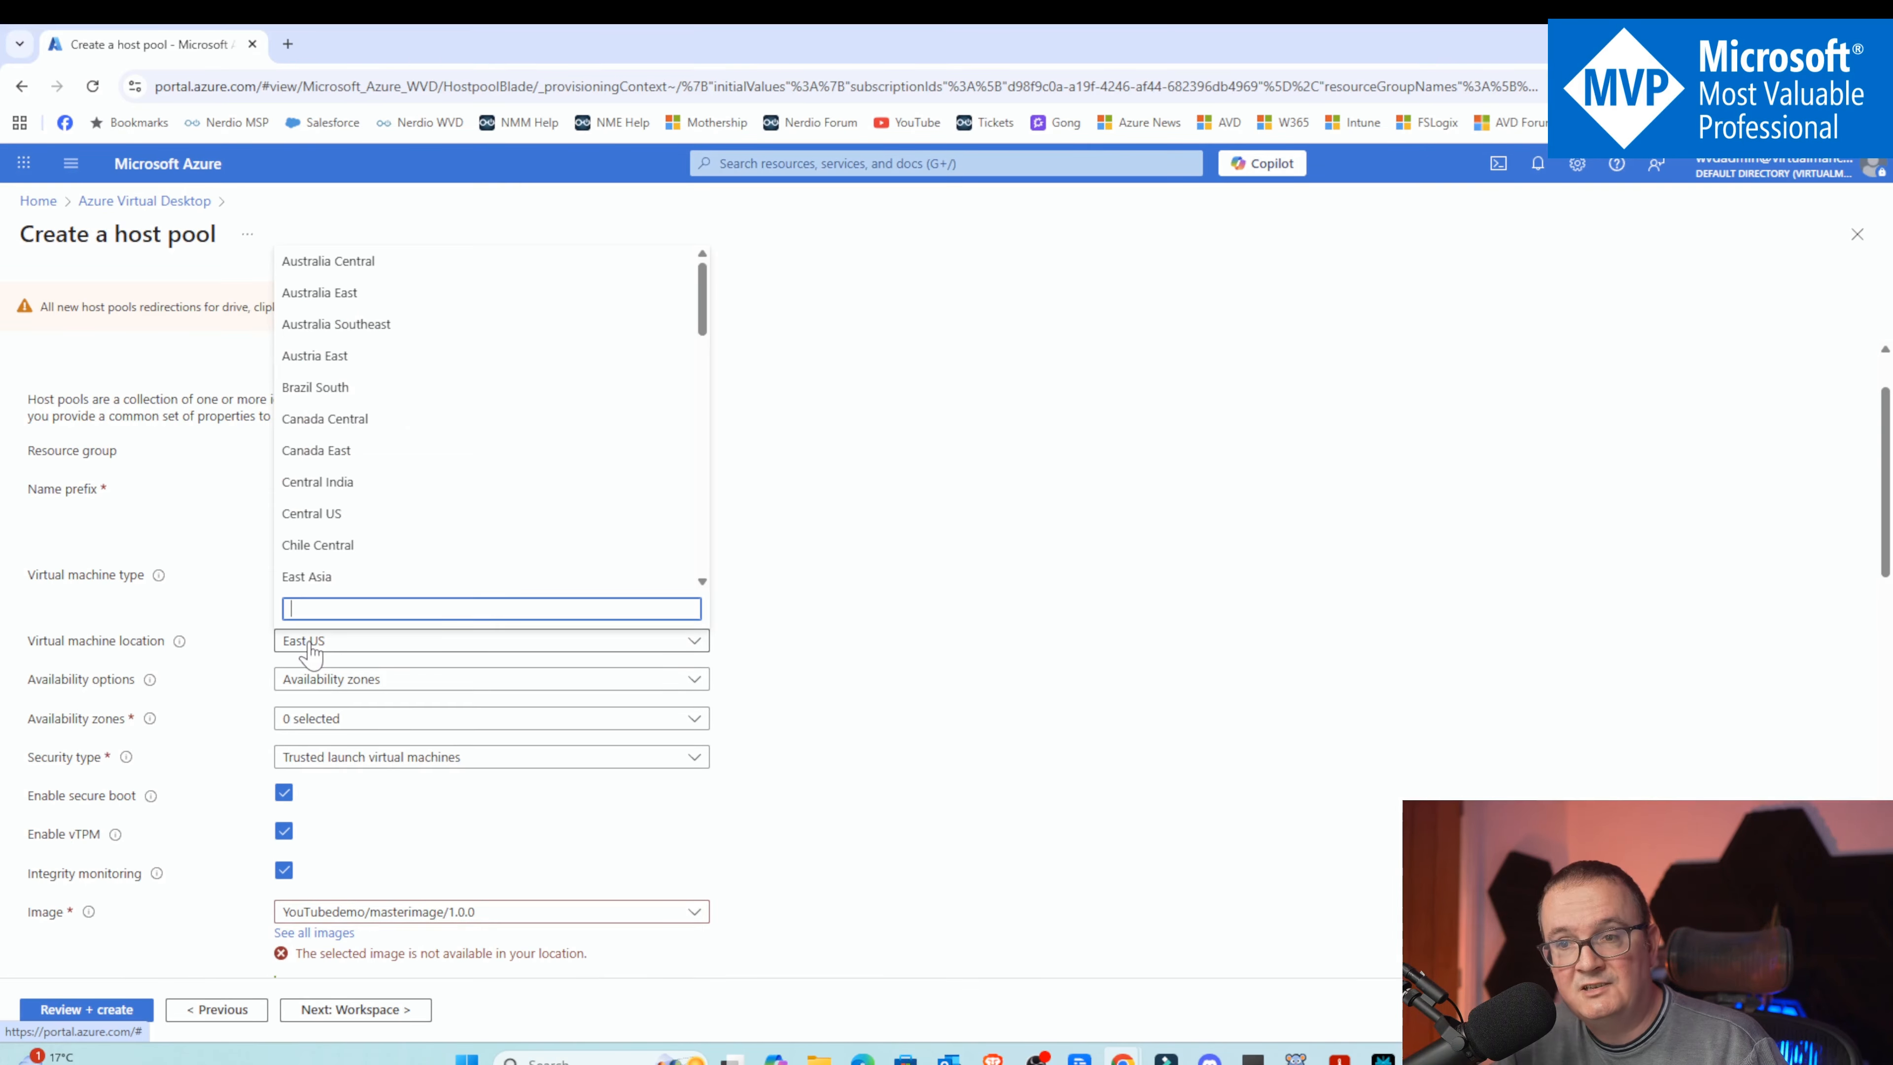
type("uk")
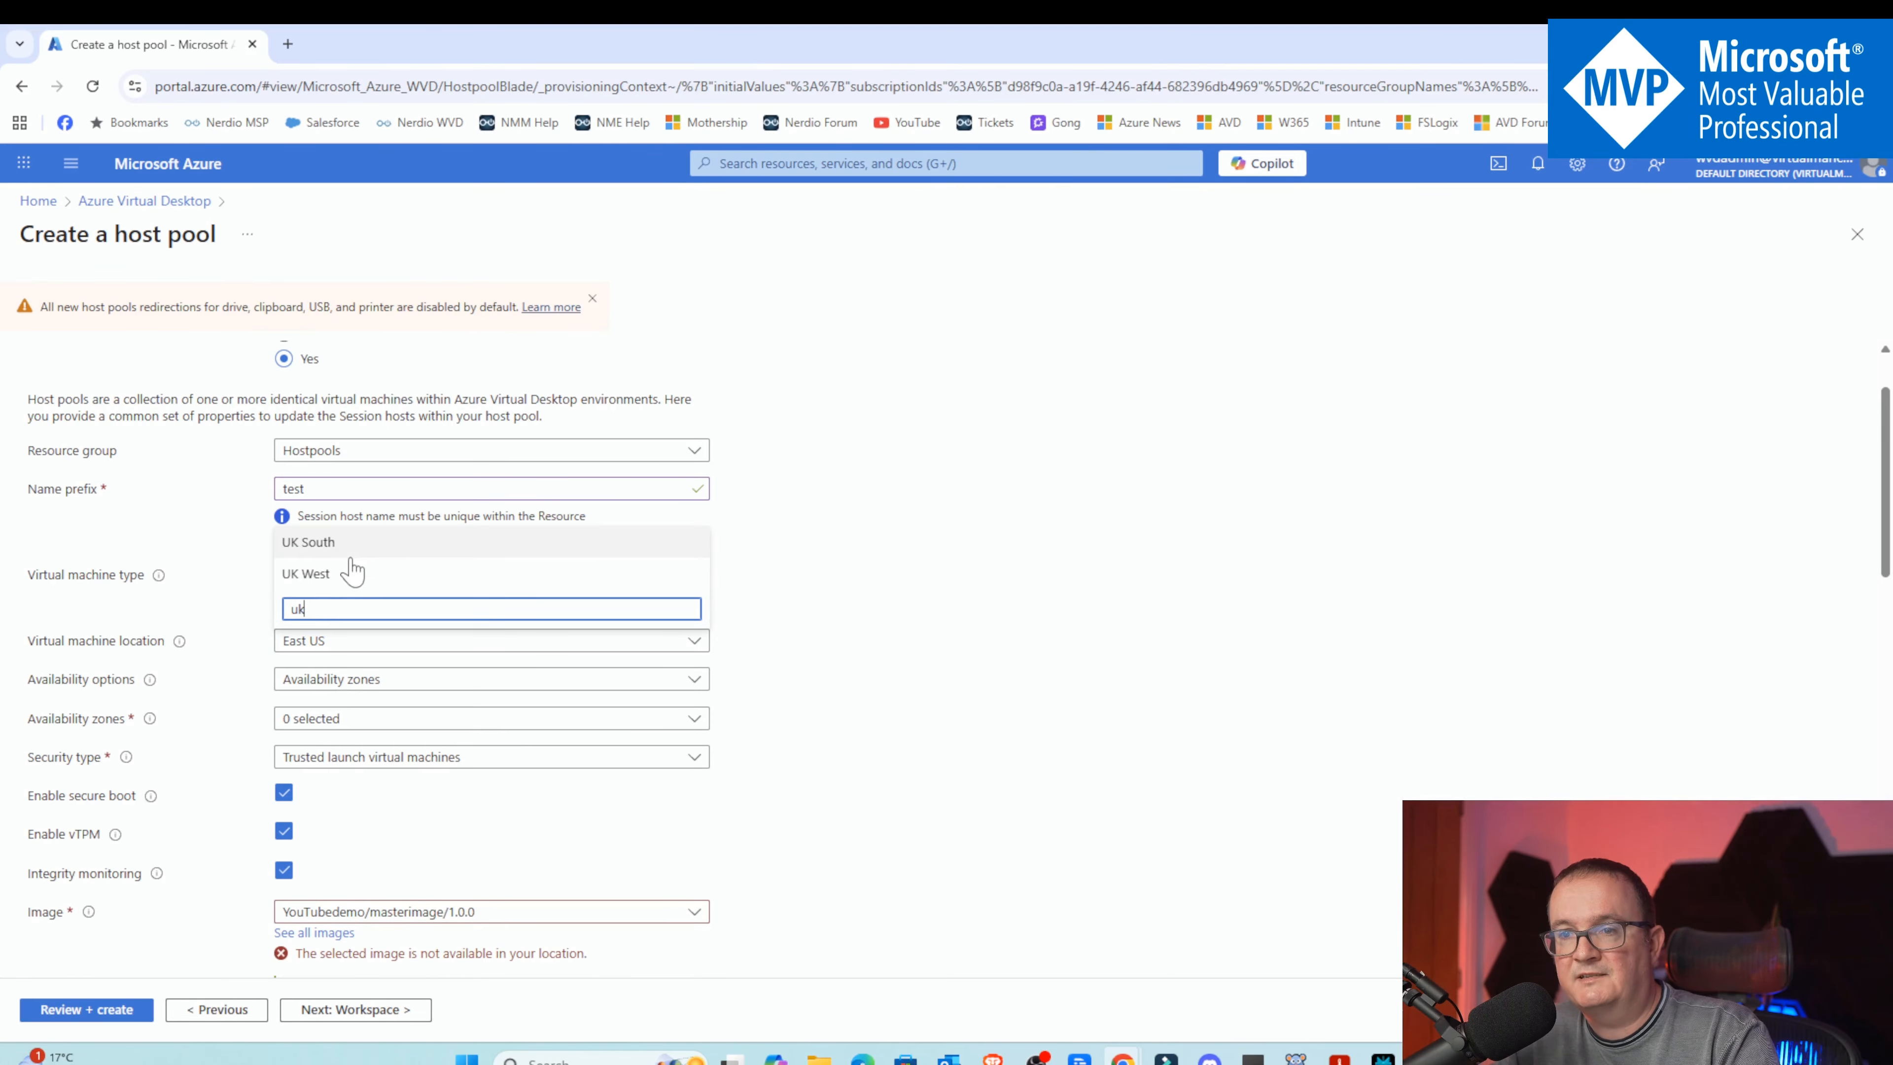
left_click(344, 543)
scroll(440, 596, "down", 1)
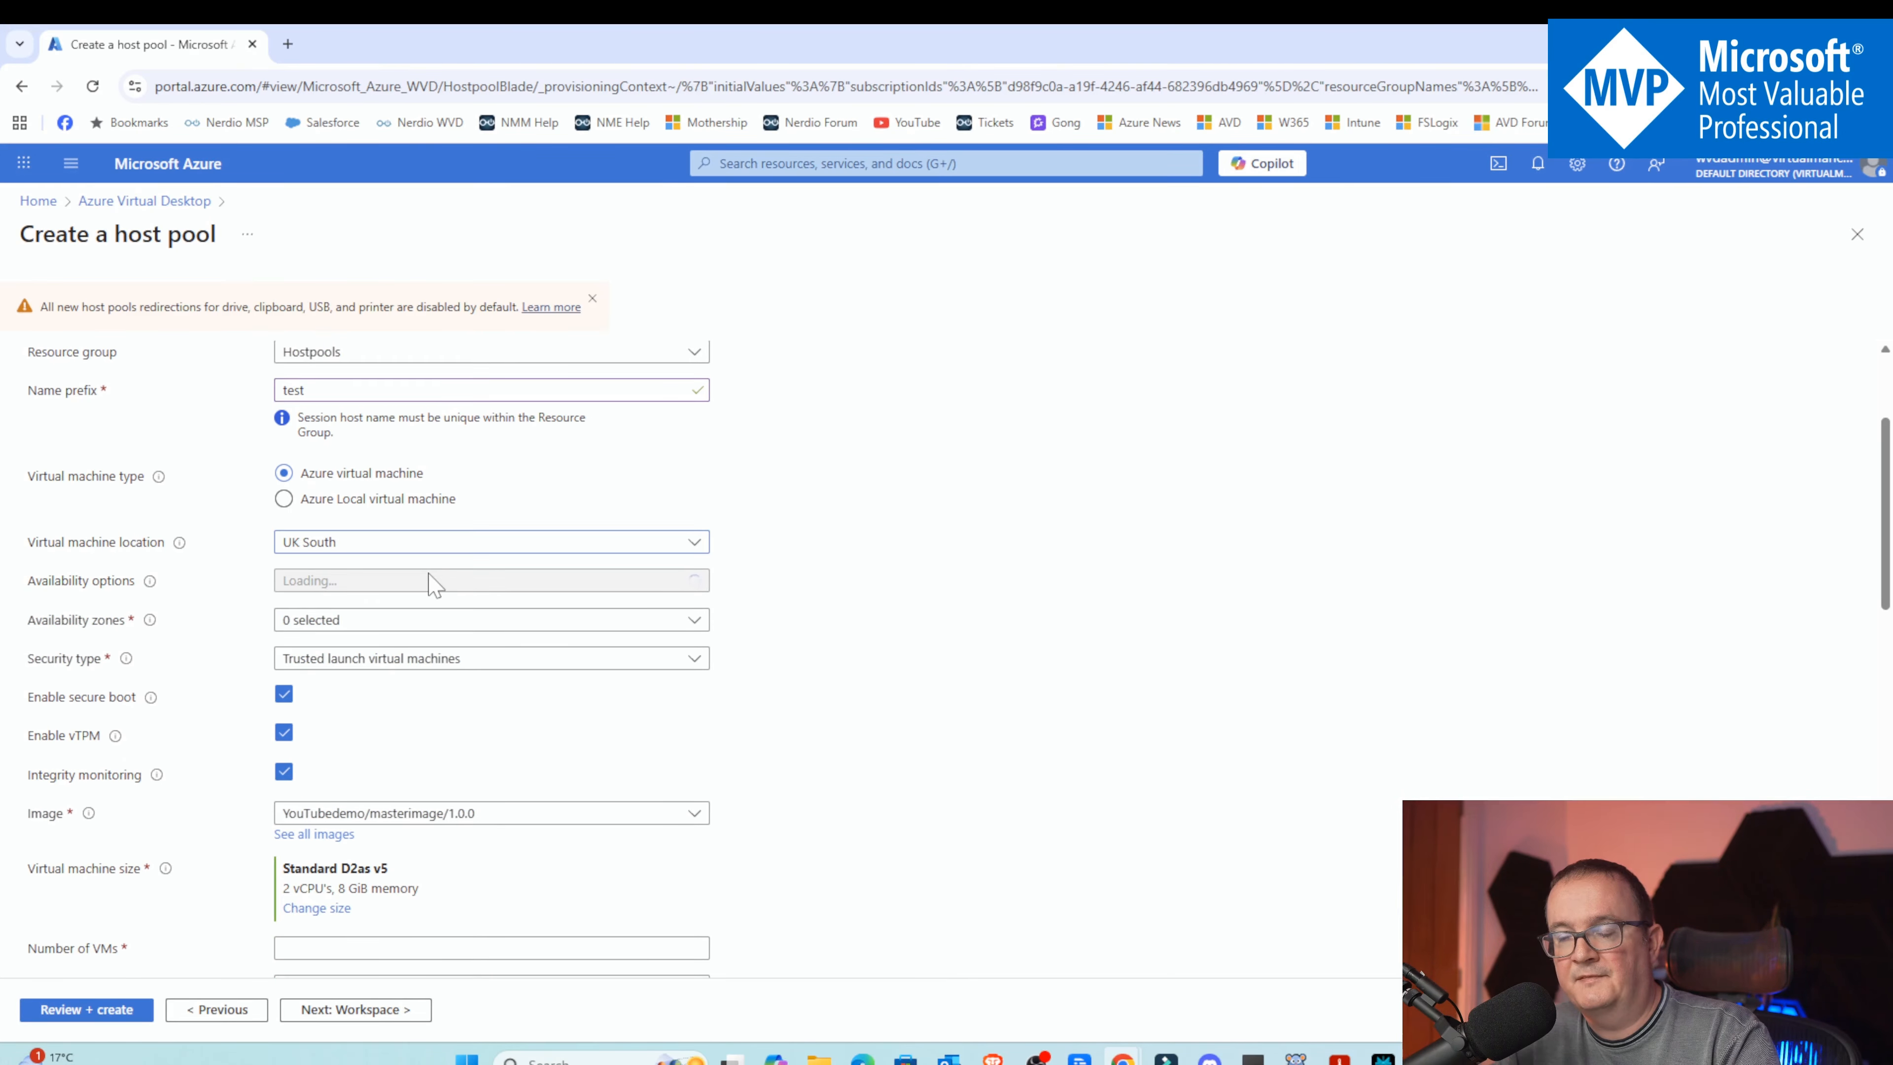
scroll(377, 605, "down", 1)
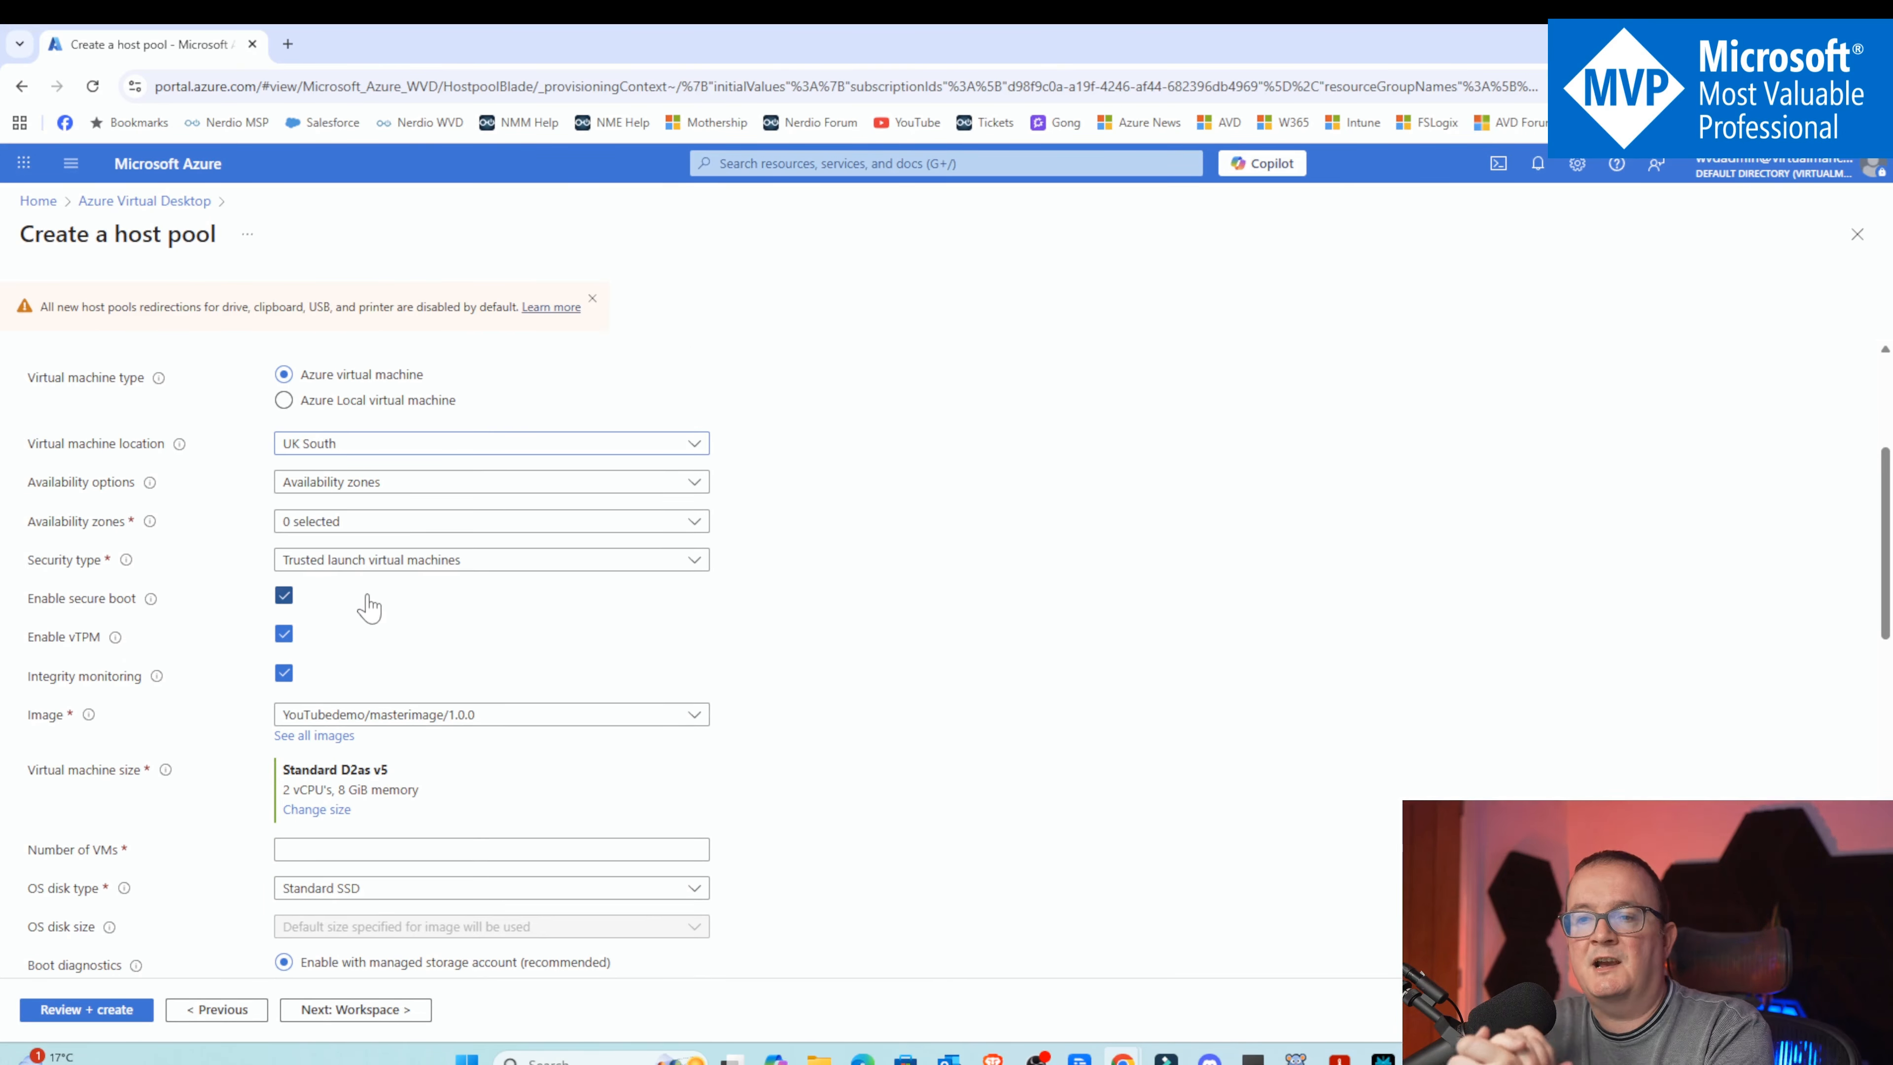